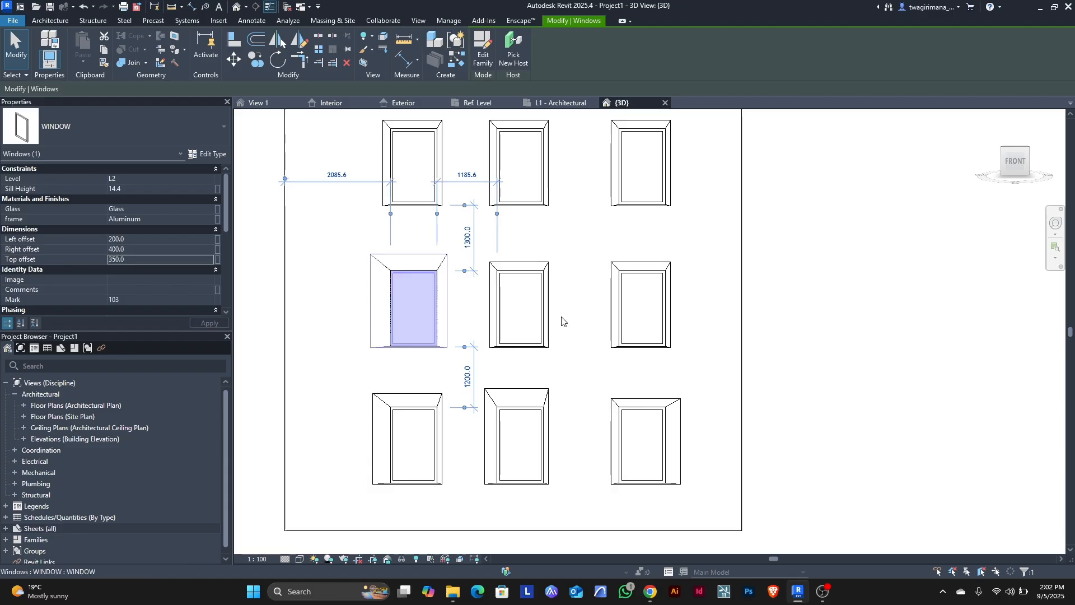
- Switch the 3D view of the wall from hidden-line display to coloured surfaces and examine its nine window openings
left_click(562, 321)
scroll(562, 322, "down", 2)
middle_click_drag(561, 321, 606, 360, "shift")
scroll(610, 360, "down", 2)
scroll(575, 355, "up", 2)
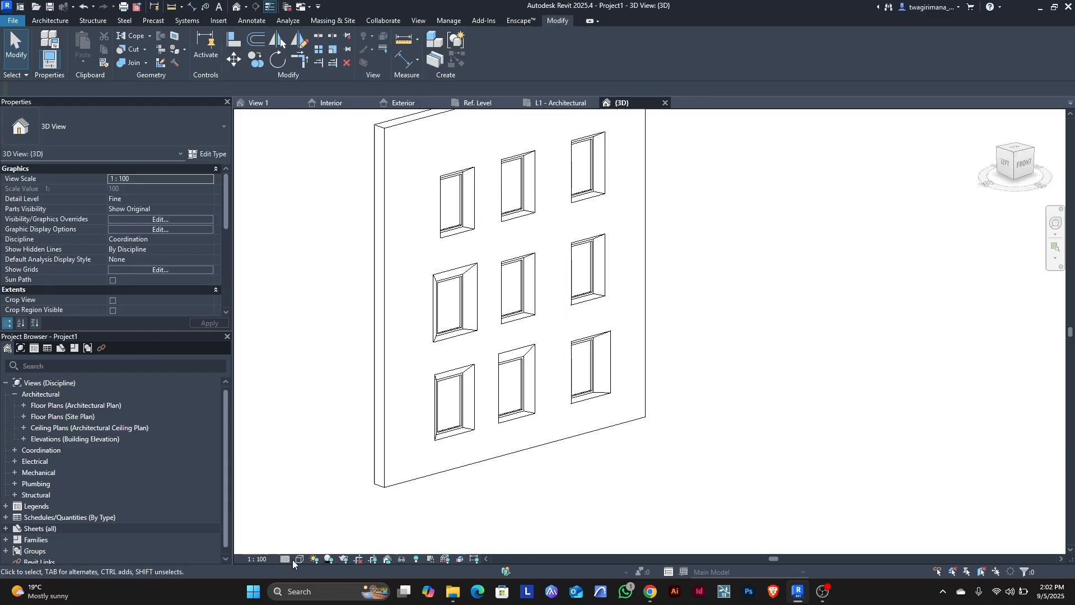
left_click(298, 559)
left_click(322, 546)
scroll(629, 336, "up", 2)
scroll(543, 415, "down", 2)
scroll(548, 280, "up", 3)
scroll(549, 303, "down", 3)
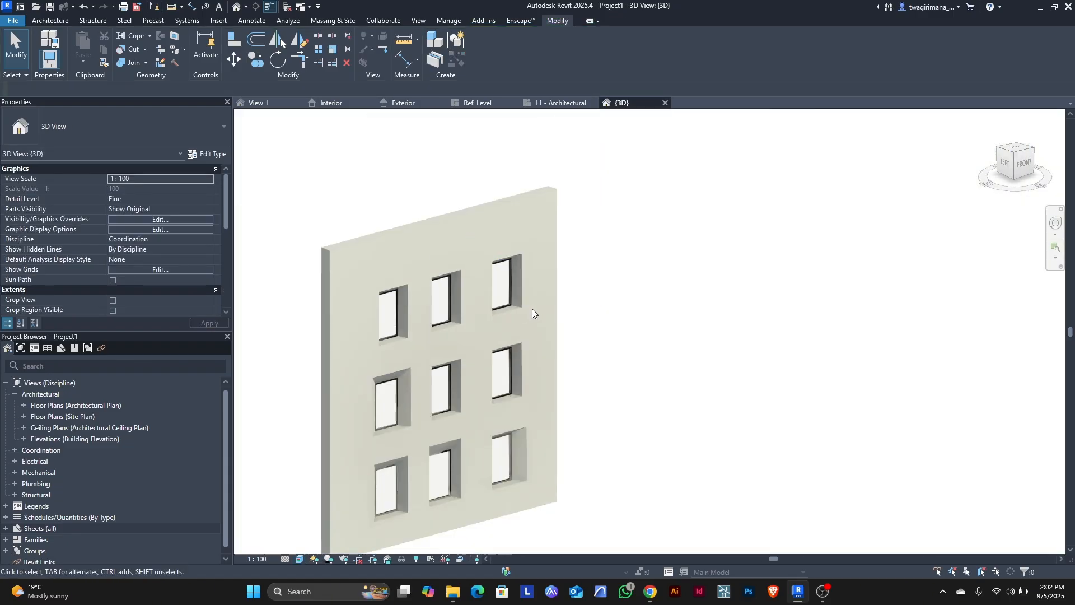
middle_click_drag(532, 312, 704, 408, "shift")
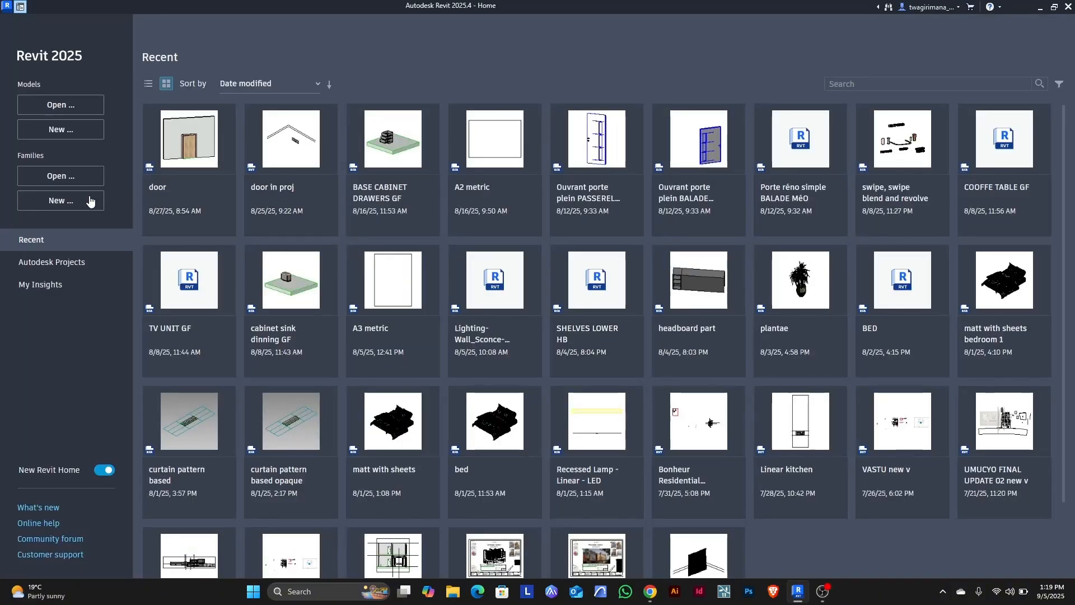
- Create a new family from the English-Imperial Window.rft template
left_click(73, 200)
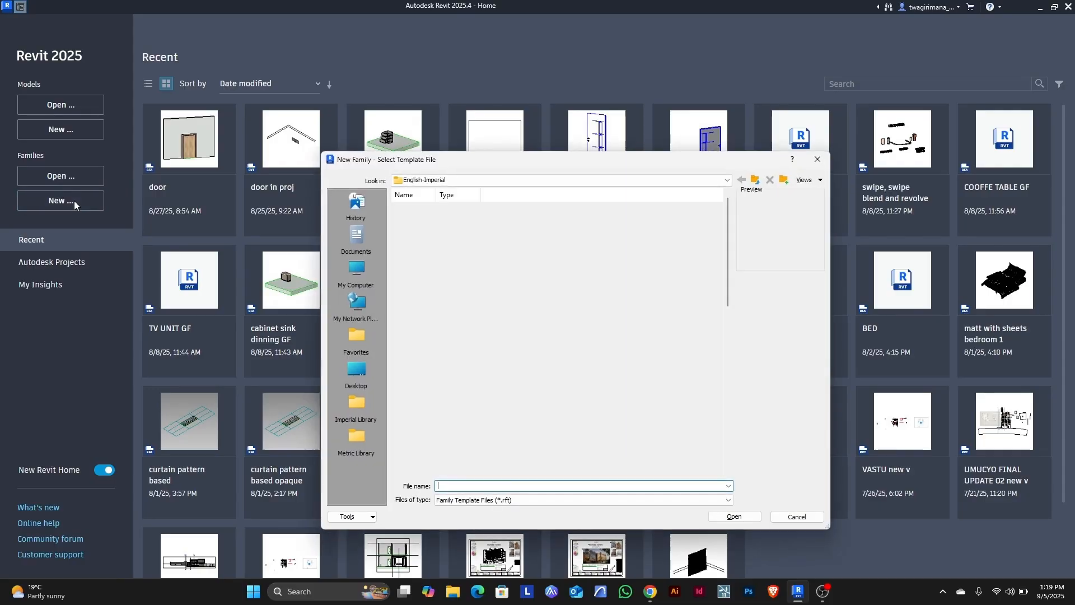
scroll(621, 396, "down", 10)
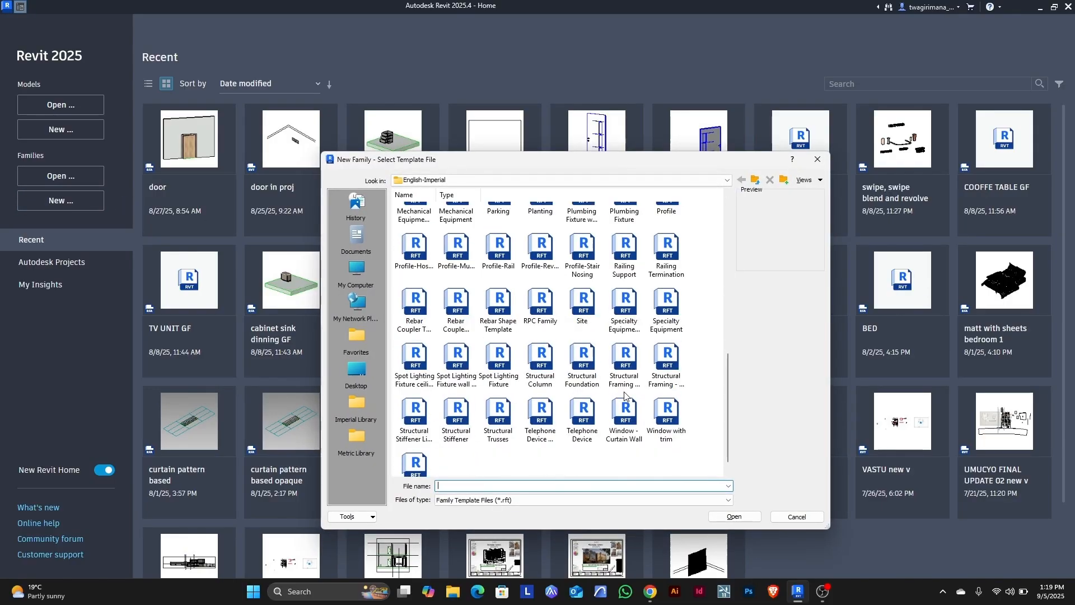
left_click(404, 454)
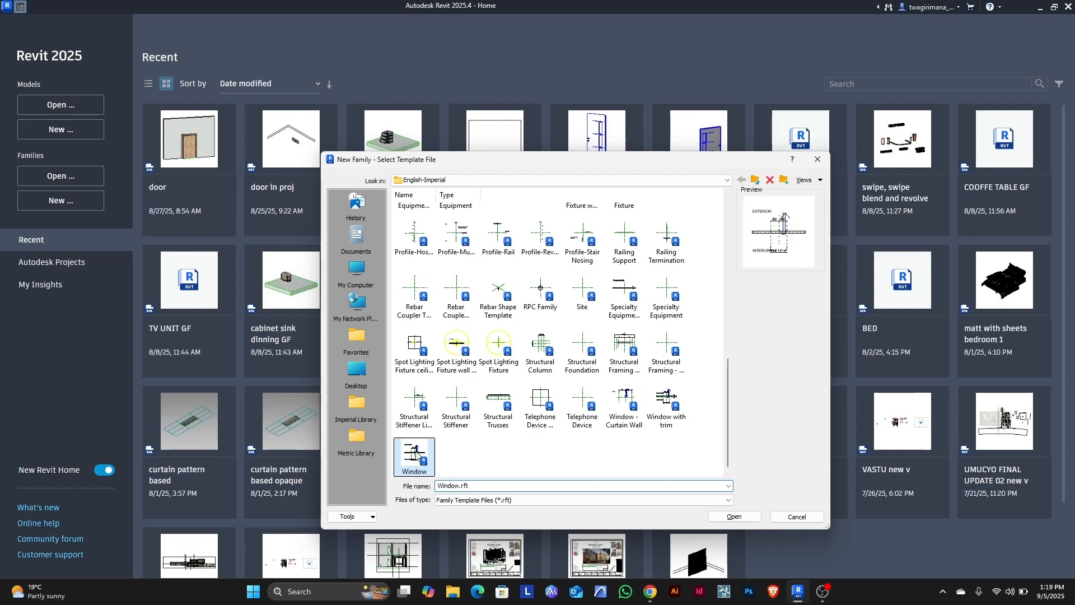
left_click(728, 516)
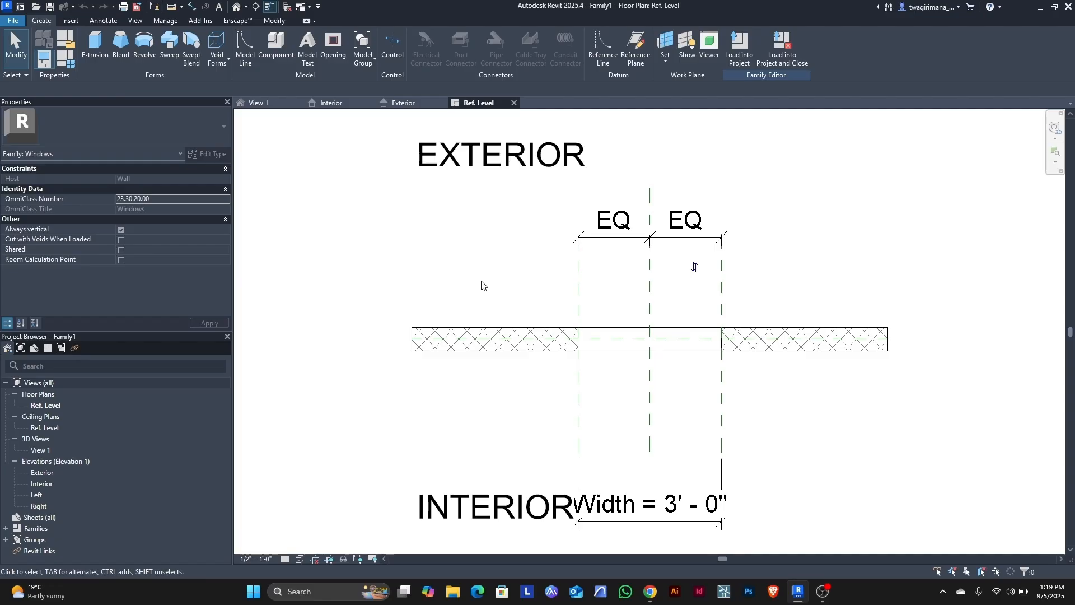
- Set the family's distance and length units to millimetres
key("u")
key("n")
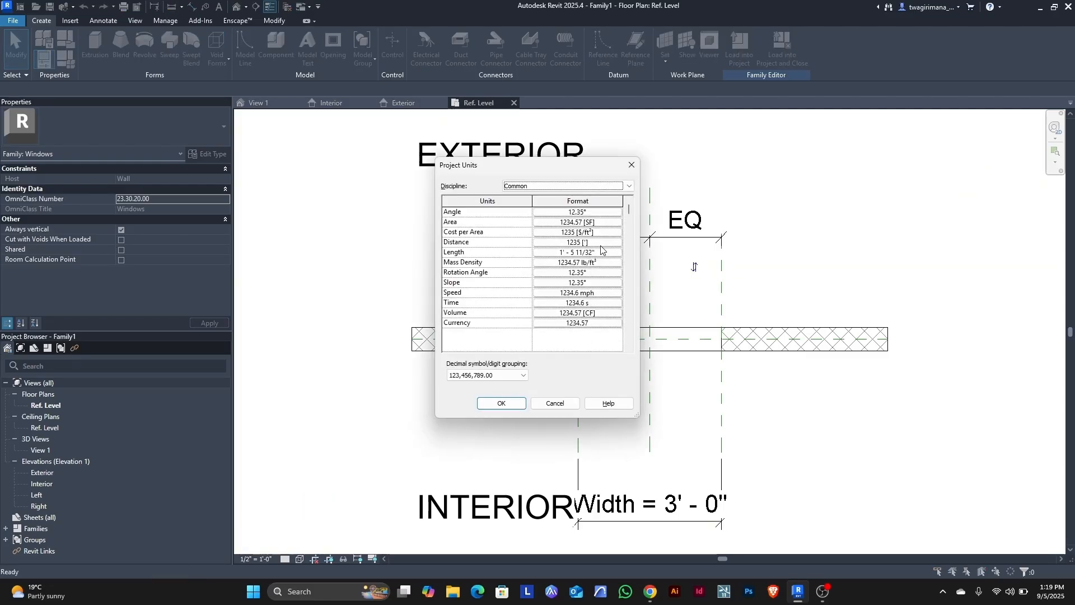
left_click(619, 243)
left_click(616, 231)
left_click(560, 280)
key("Return")
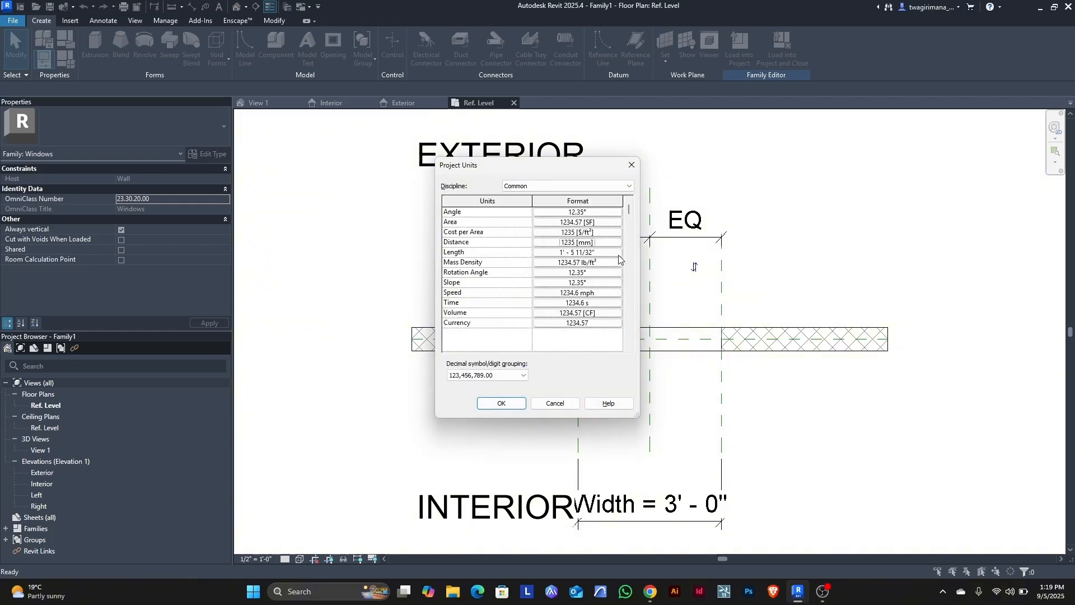
left_click(616, 254)
left_click(605, 231)
left_click(559, 280)
left_click(532, 371)
left_click(508, 404)
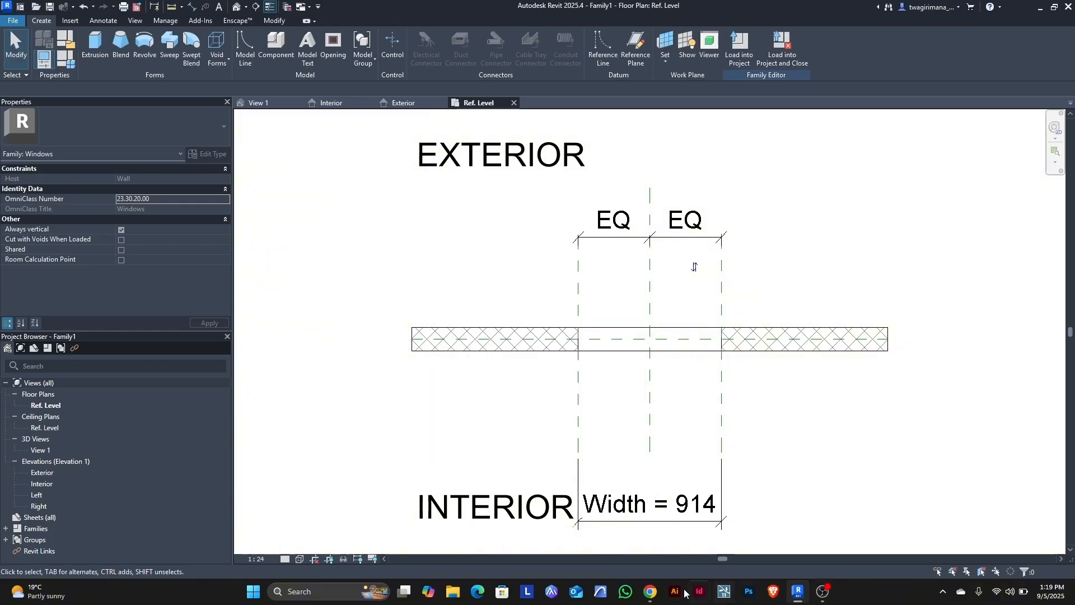
- Set the Exterior elevation to scale 1:10 and its detail level to Fine
scroll(616, 392, "down", 2)
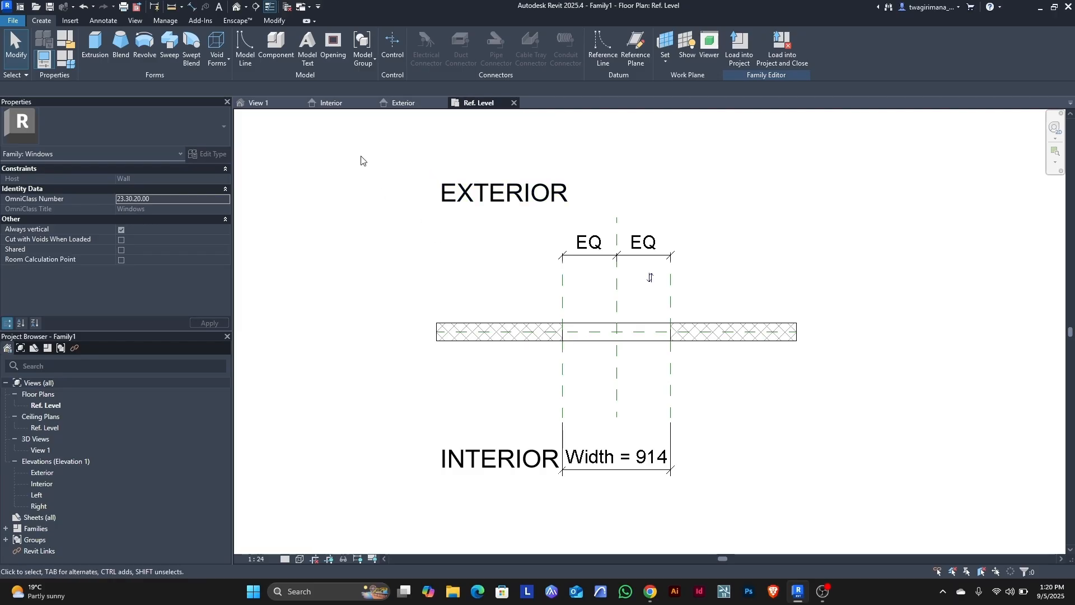
left_click(392, 104)
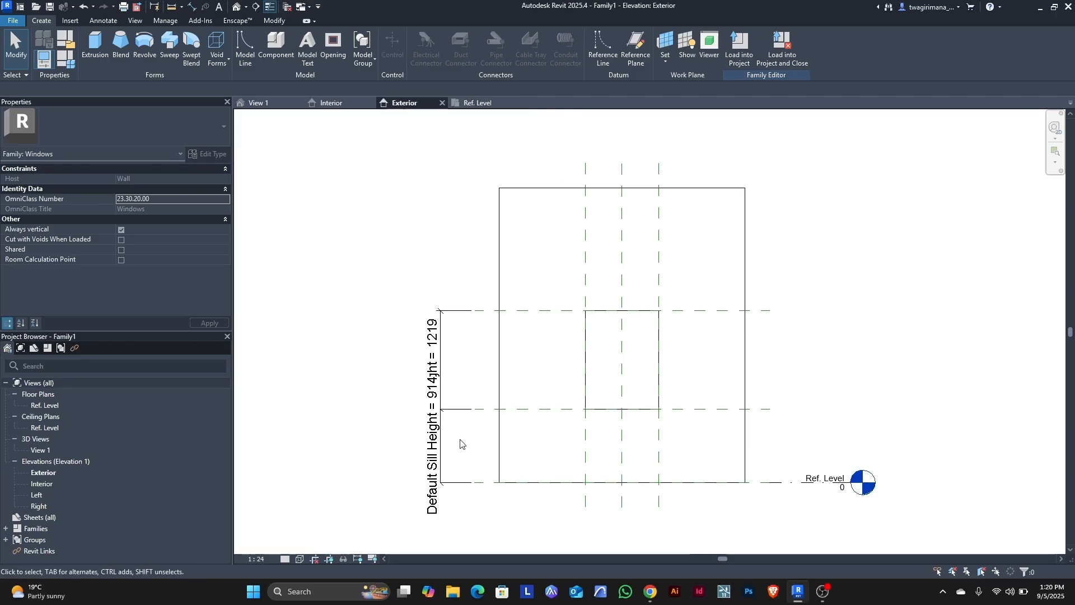
scroll(461, 444, "up", 2)
scroll(449, 418, "down", 2)
left_click(263, 557)
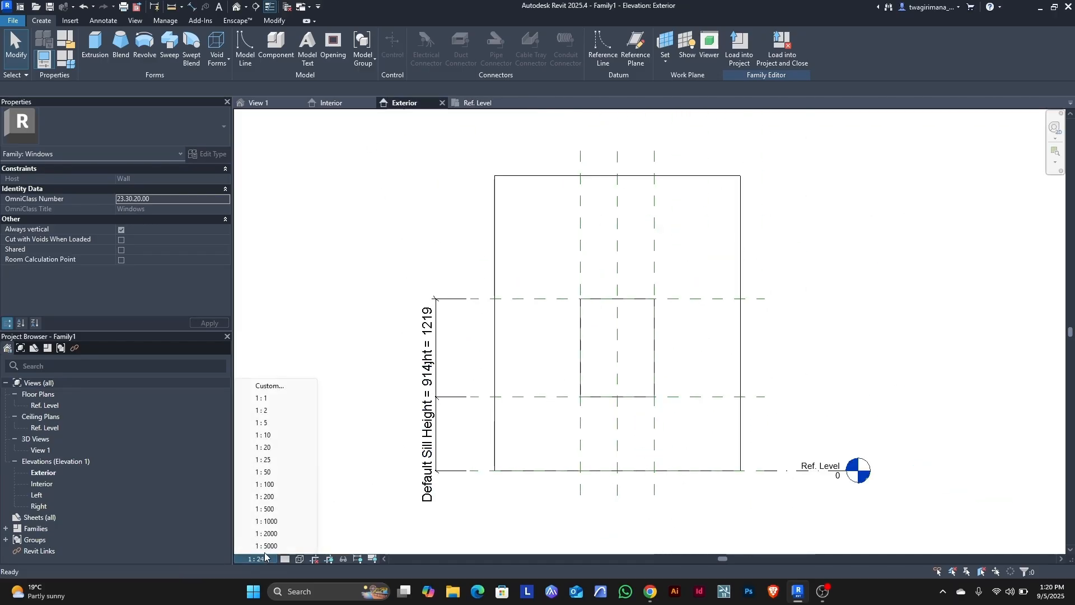
left_click(280, 437)
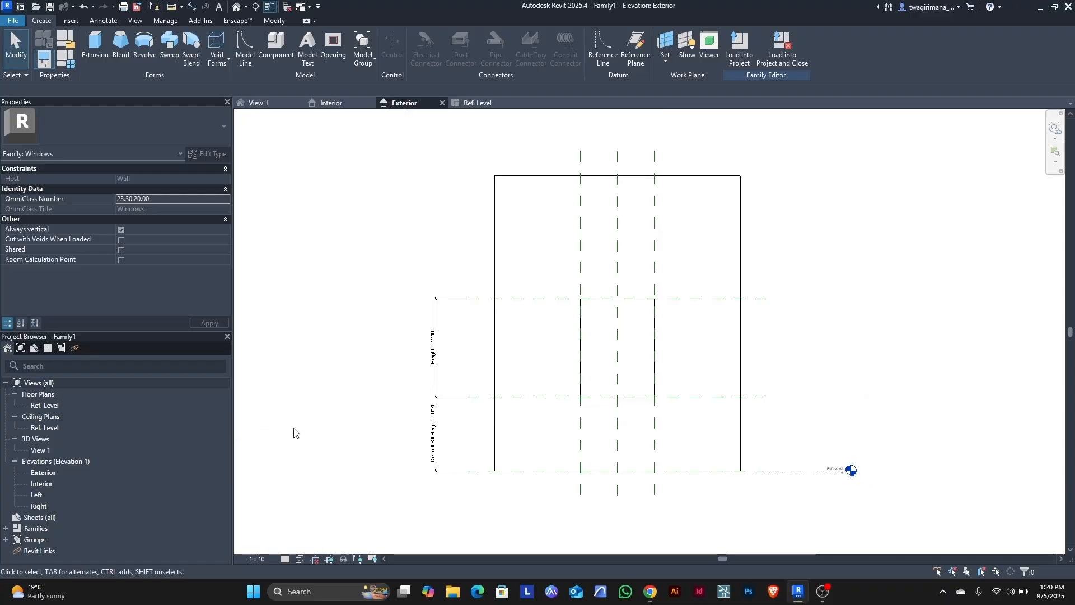
scroll(601, 420, "up", 1)
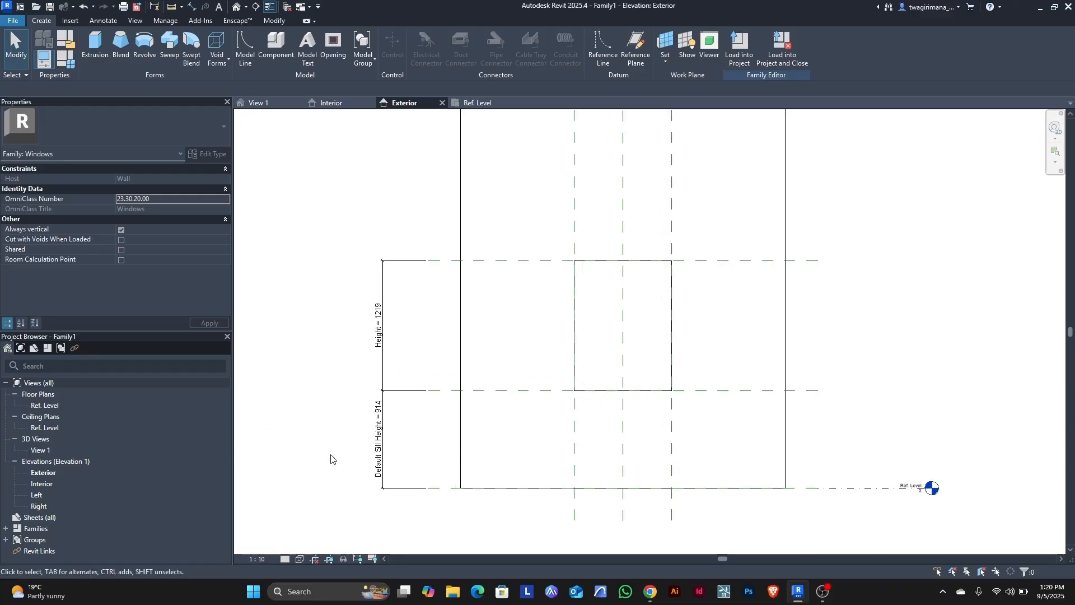
left_click(286, 560)
left_click(296, 548)
- Delete the template's default opening cut from the host wall in the 3D view
left_click(328, 105)
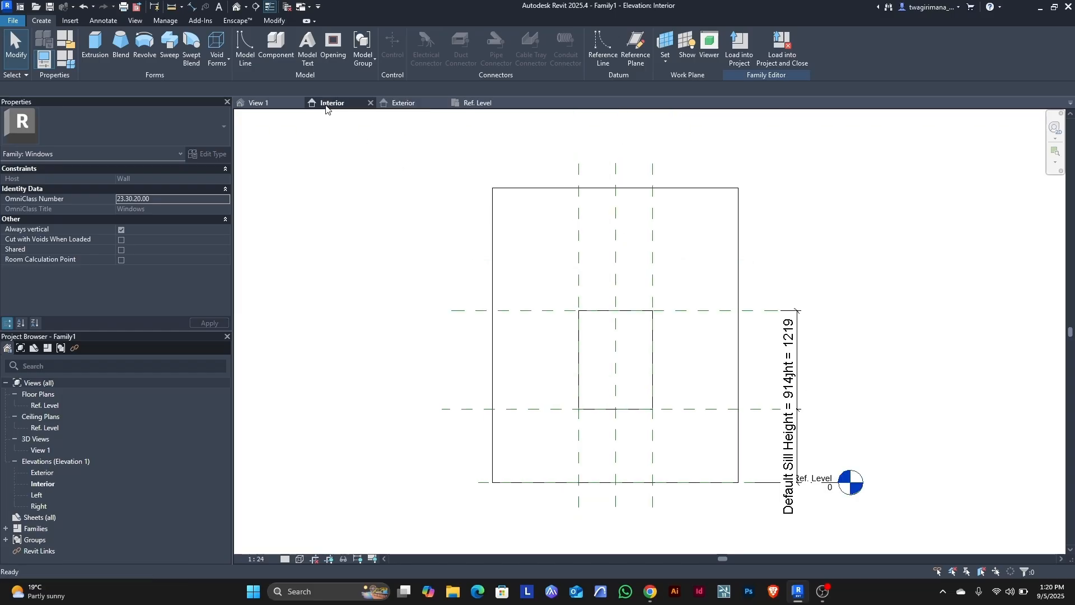
left_click(260, 104)
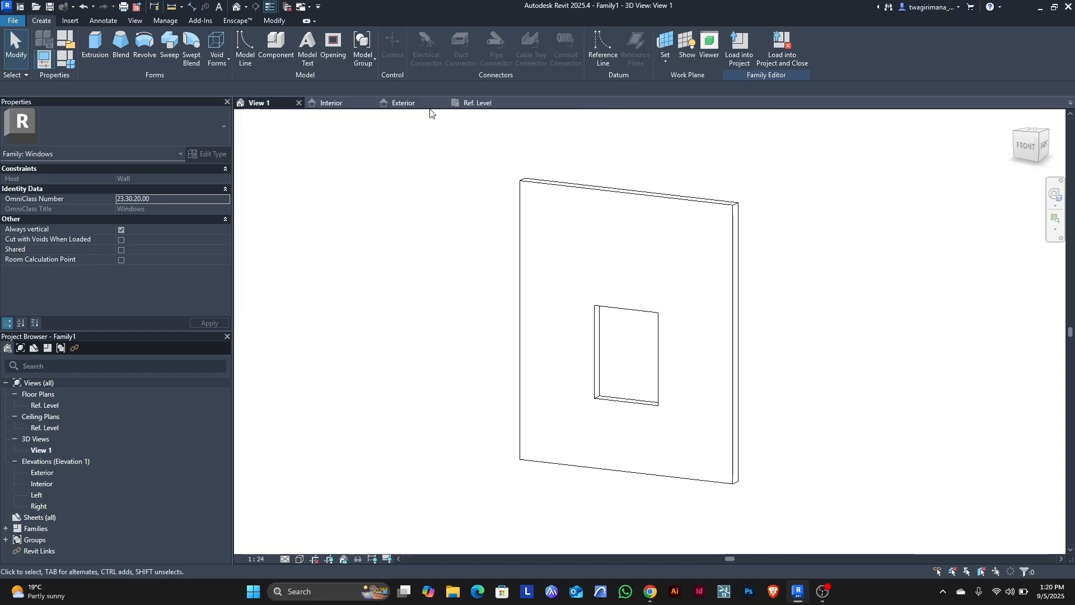
left_click(475, 103)
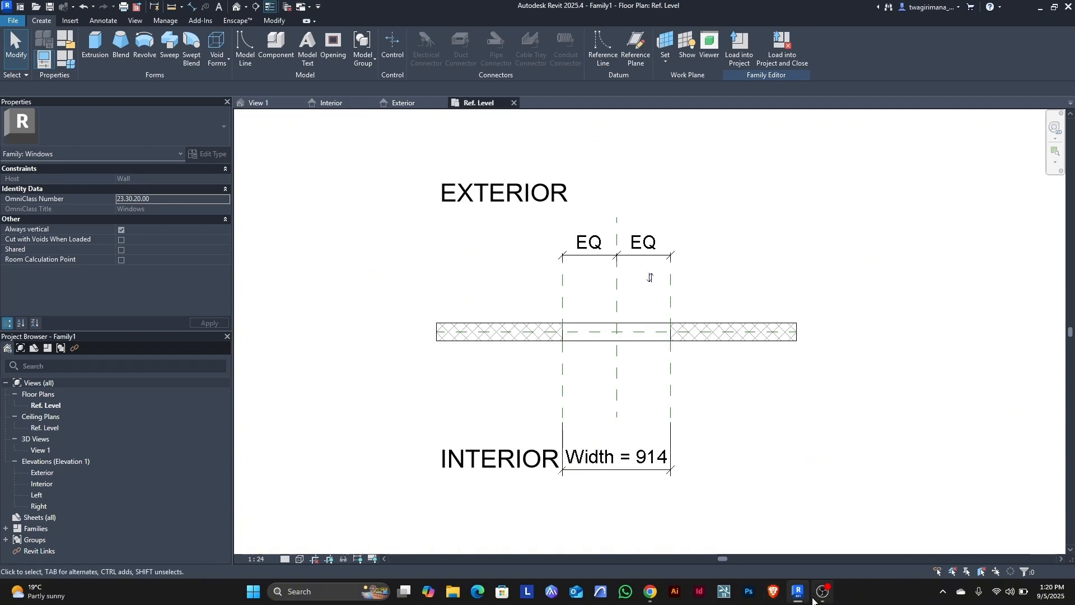
left_click(260, 103)
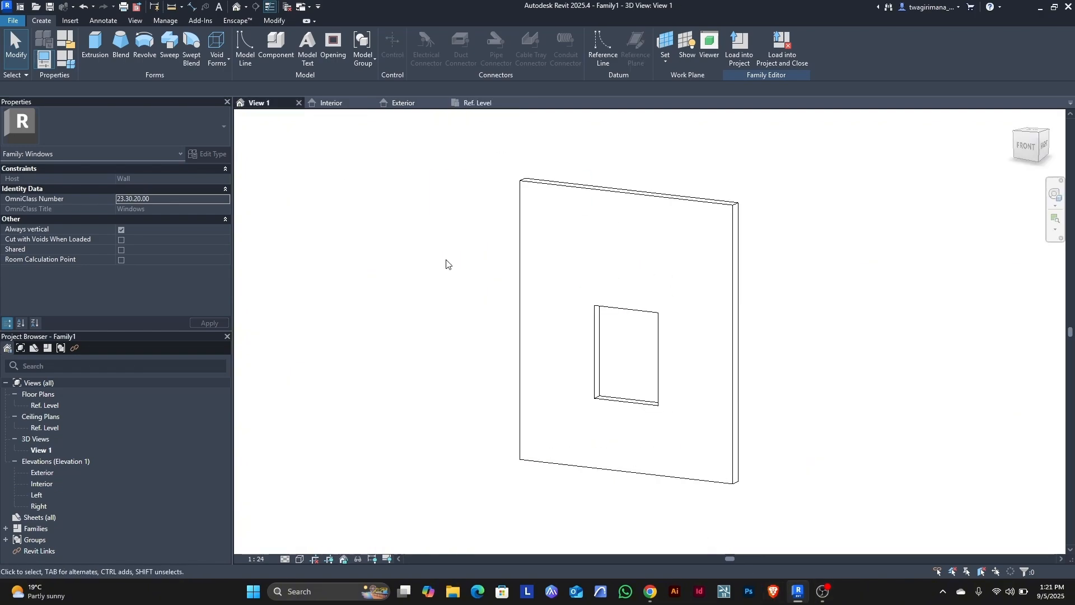
left_click(592, 377)
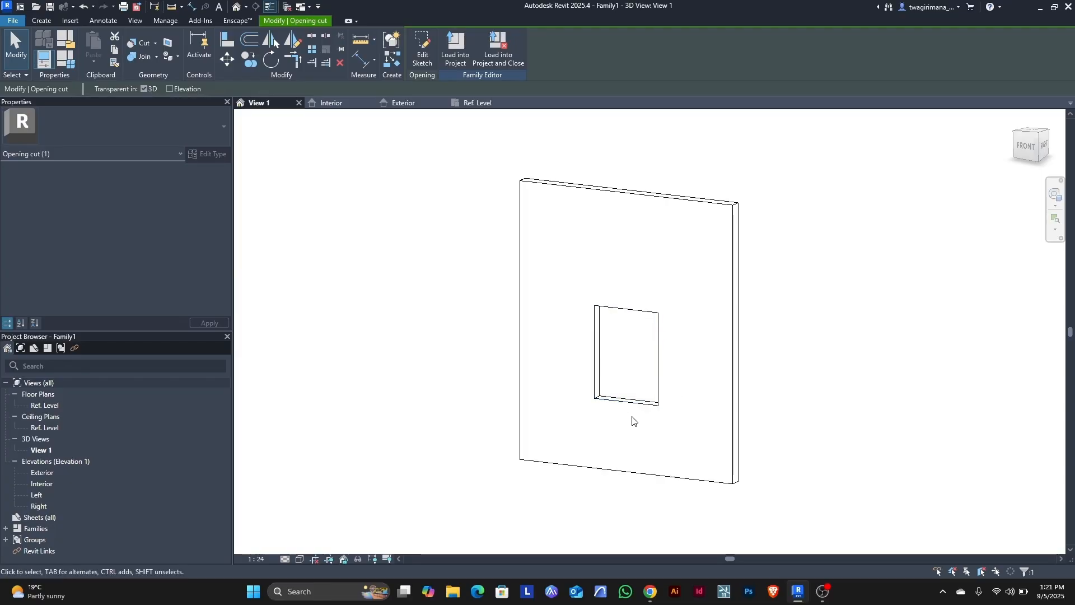
key("Delete")
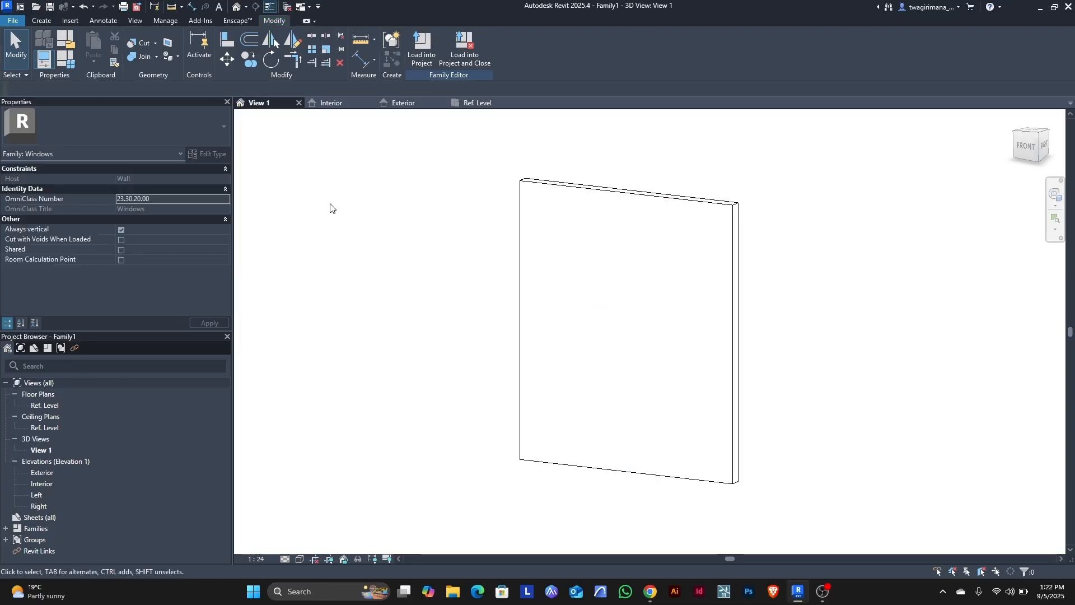
- Draw vertical reference planes in the Exterior elevation, about 183 mm outside the left opening plane and about 200 mm outside the right one
left_click(336, 104)
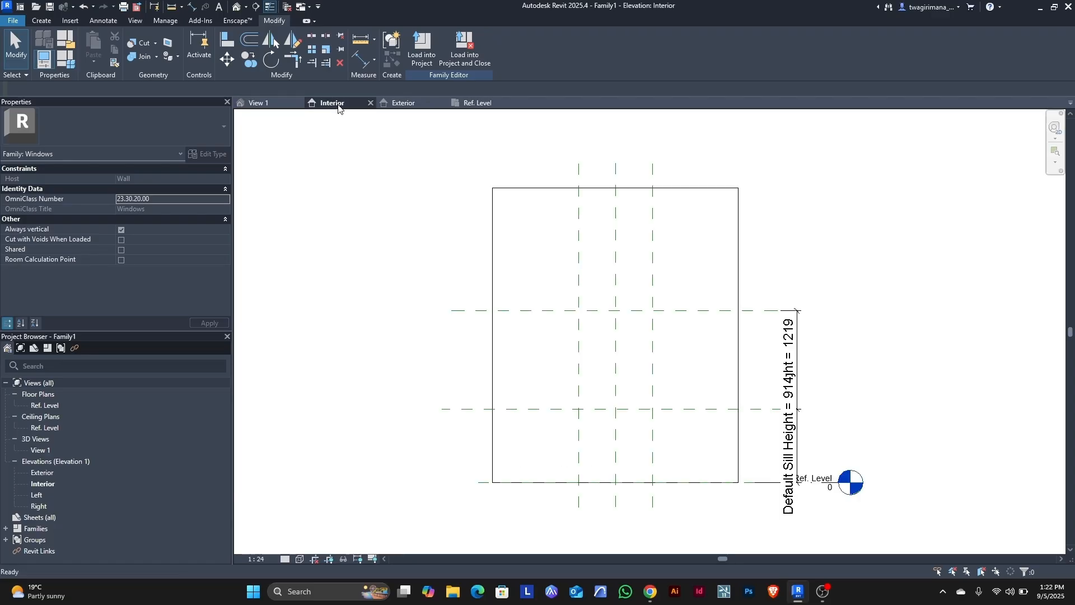
left_click(405, 104)
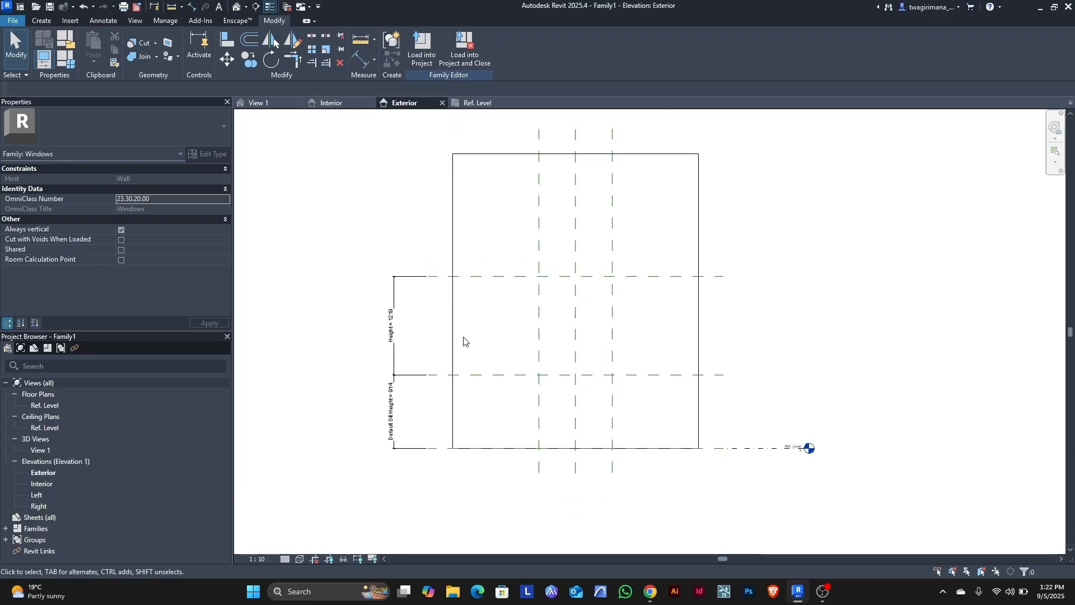
scroll(595, 283, "down", 1)
scroll(607, 277, "up", 4)
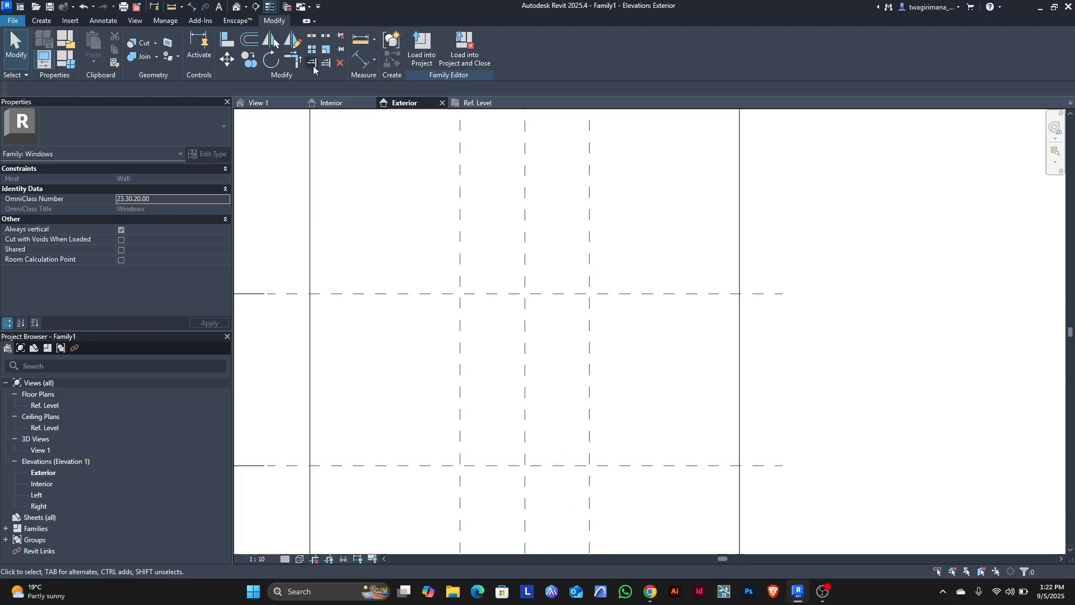
left_click(42, 21)
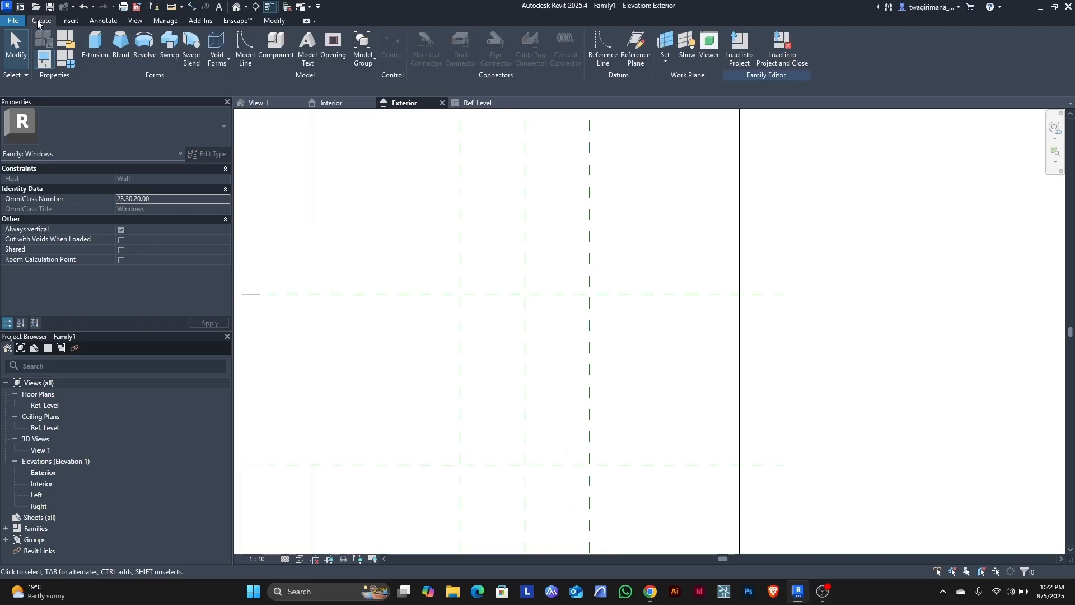
left_click(635, 44)
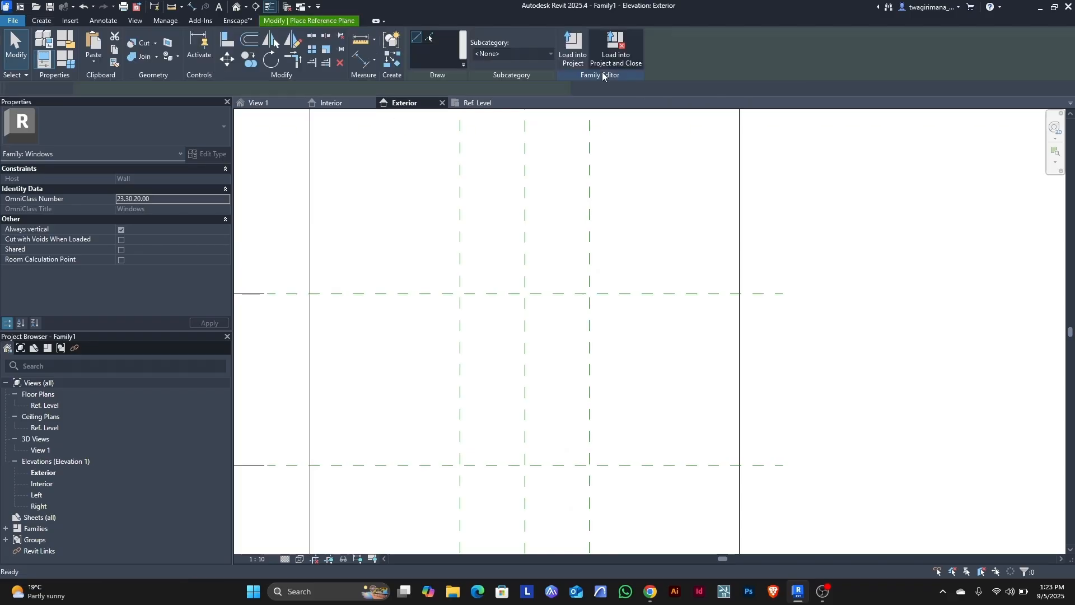
scroll(435, 262, "down", 2)
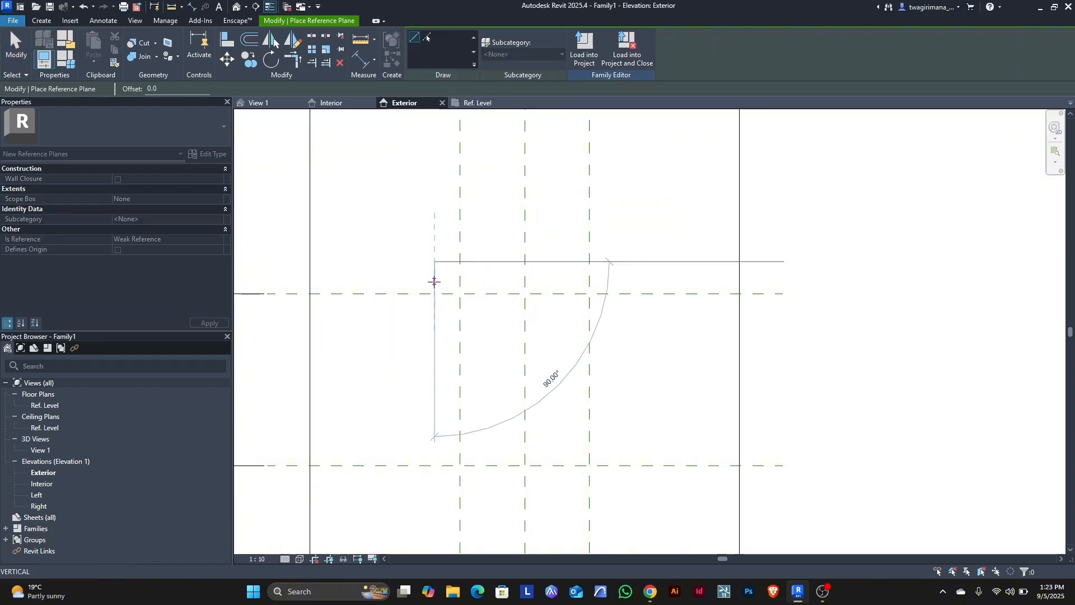
left_click(434, 514)
left_click(434, 269)
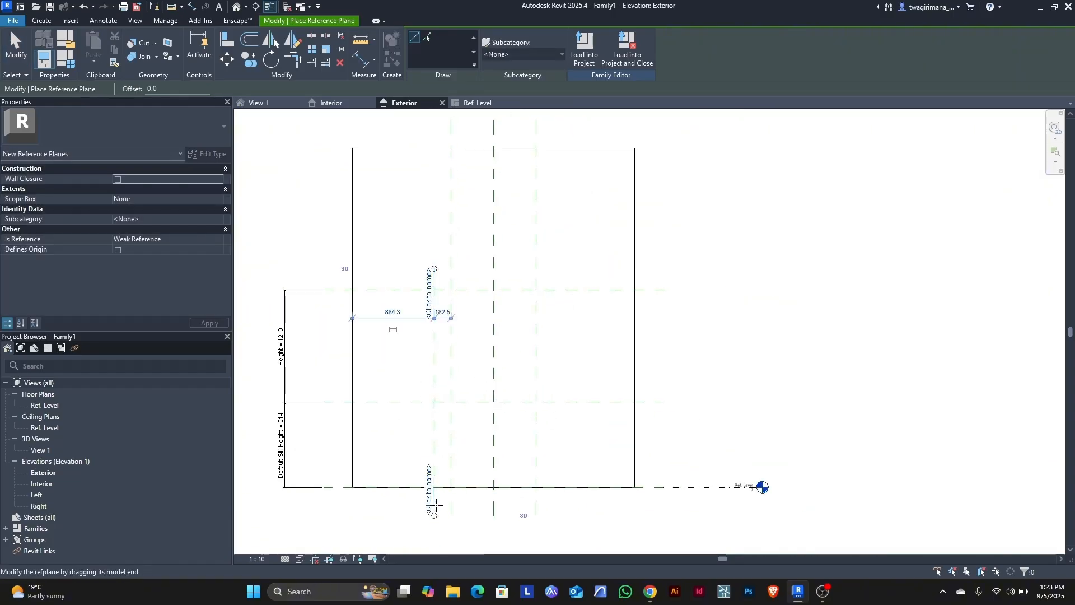
left_click(554, 269)
left_click(554, 513)
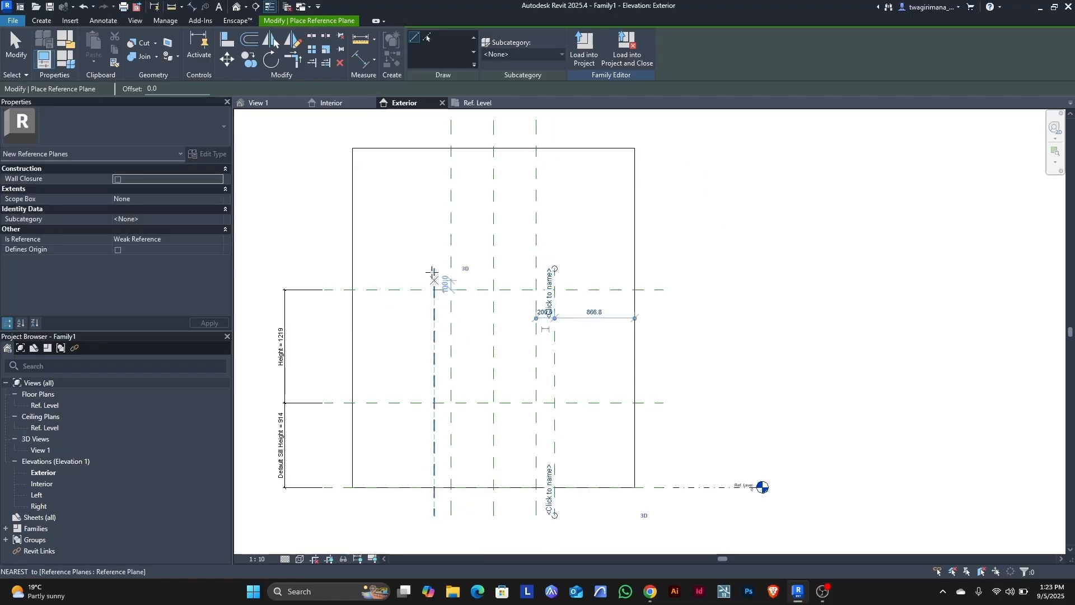
- Draw a horizontal reference plane about 110 mm above the opening's Top plane, spanning both outer vertical planes
left_click(365, 279)
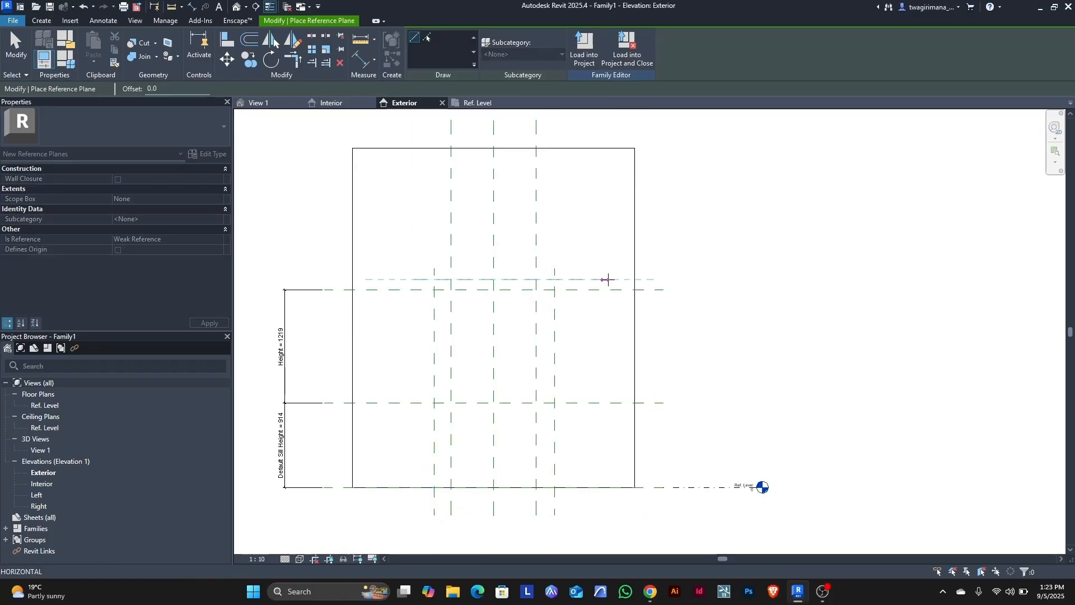
left_click(639, 279)
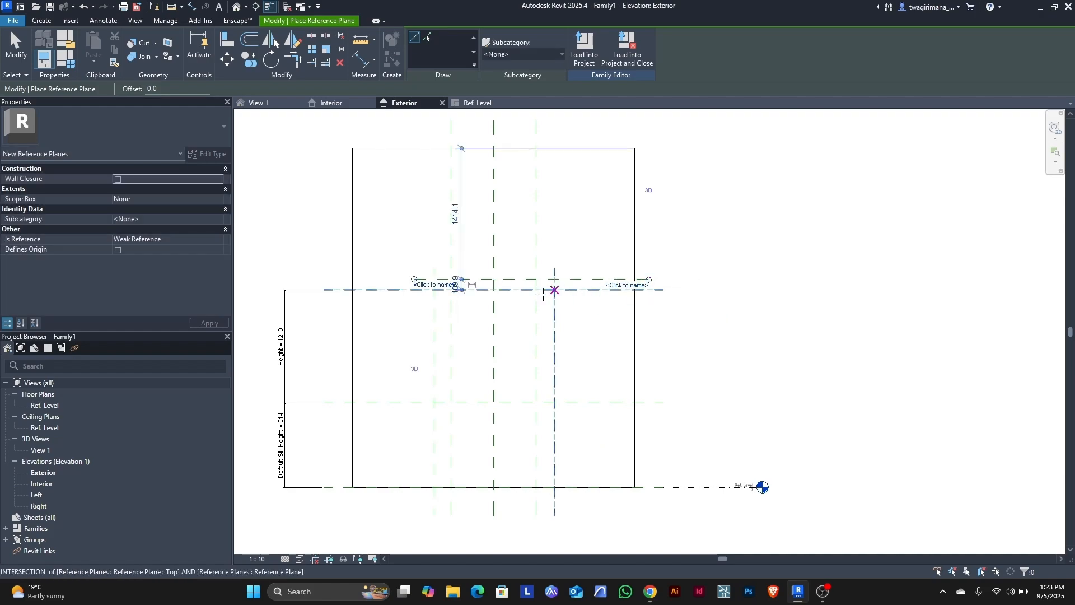
scroll(545, 292, "up", 2)
key("Escape")
key("Escape")
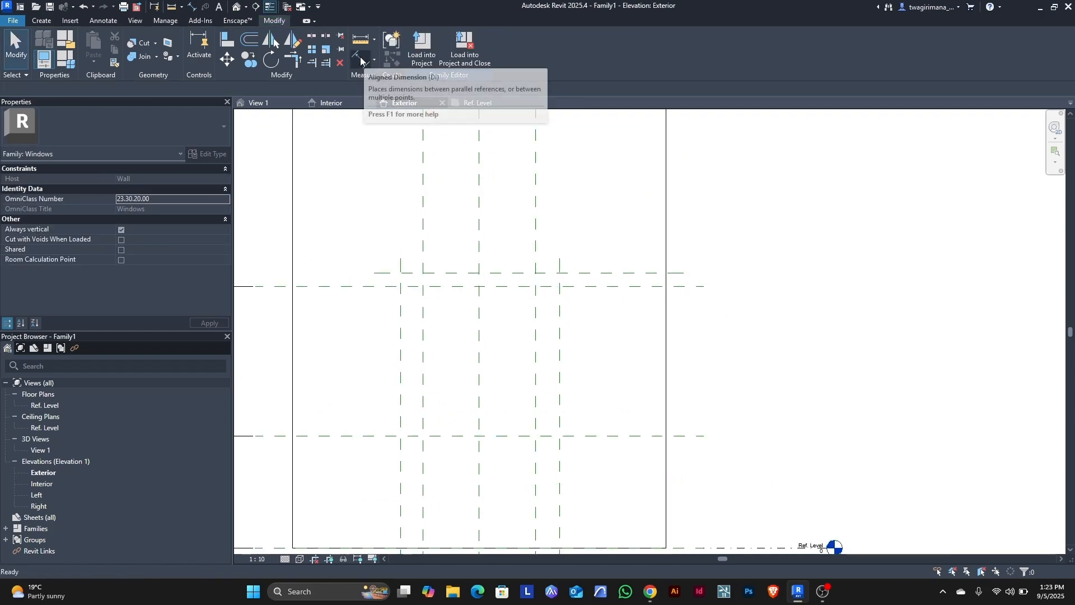
- Add an aligned dimension between the upper horizontal reference plane and the opening's Top plane
left_click(360, 59)
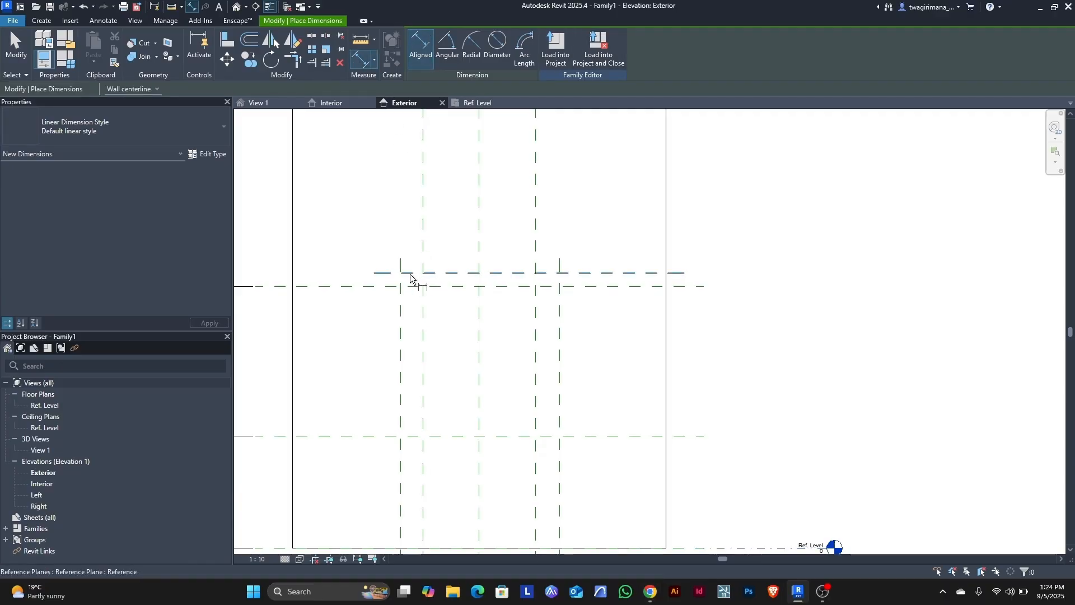
scroll(403, 276, "up", 4)
left_click(352, 271)
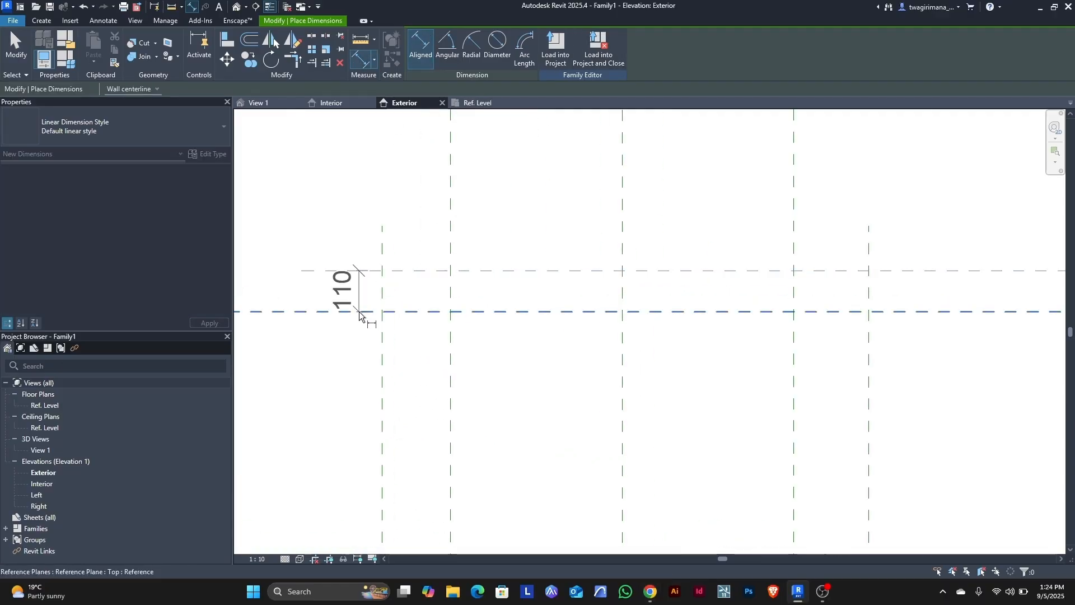
left_click(359, 311)
scroll(360, 312, "down", 4)
left_click(322, 198)
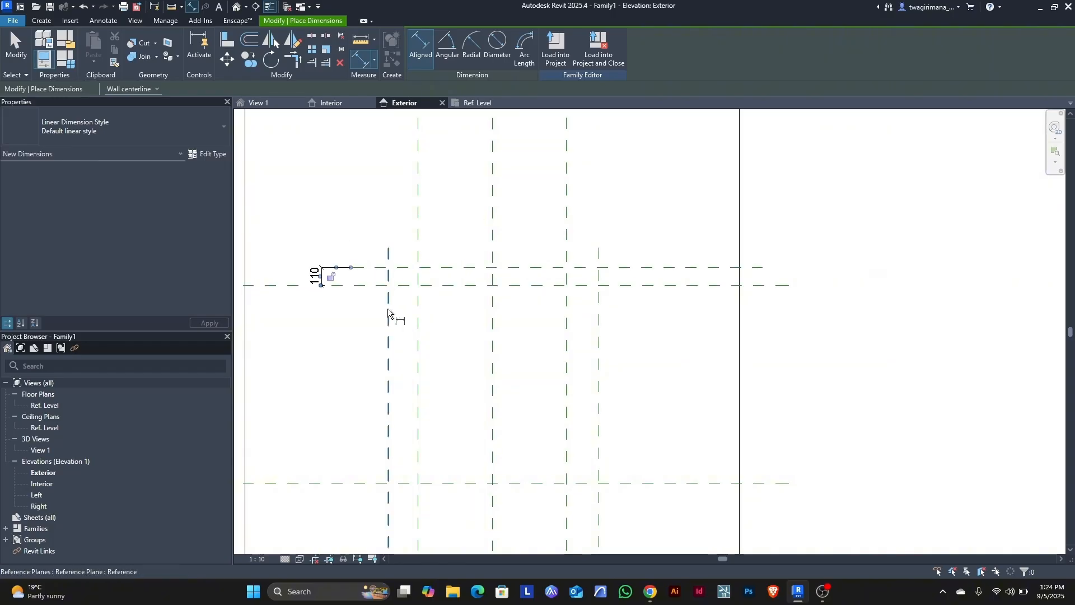
- Add aligned dimensions between each outer vertical reference plane and its neighbouring opening plane, above the opening in the Exterior elevation
left_click(388, 313)
left_click(417, 309)
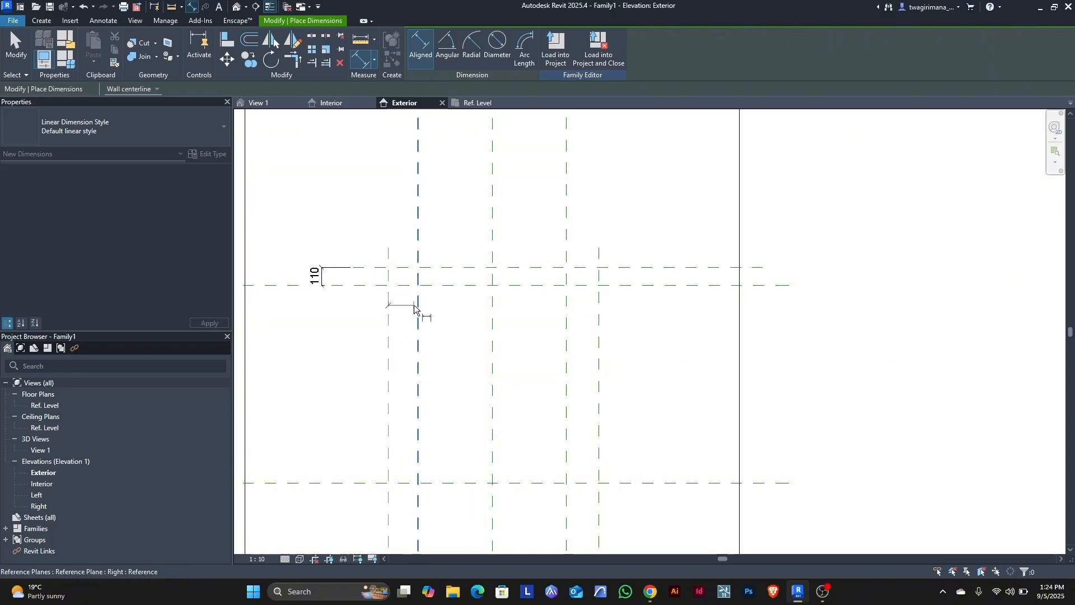
left_click(438, 229)
left_click(567, 354)
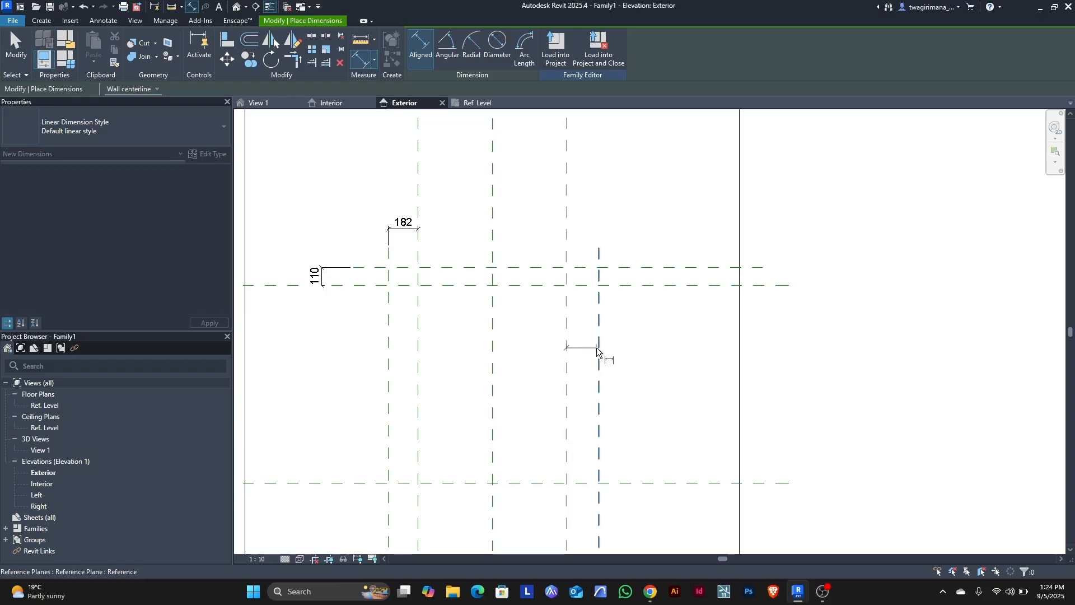
left_click(599, 344)
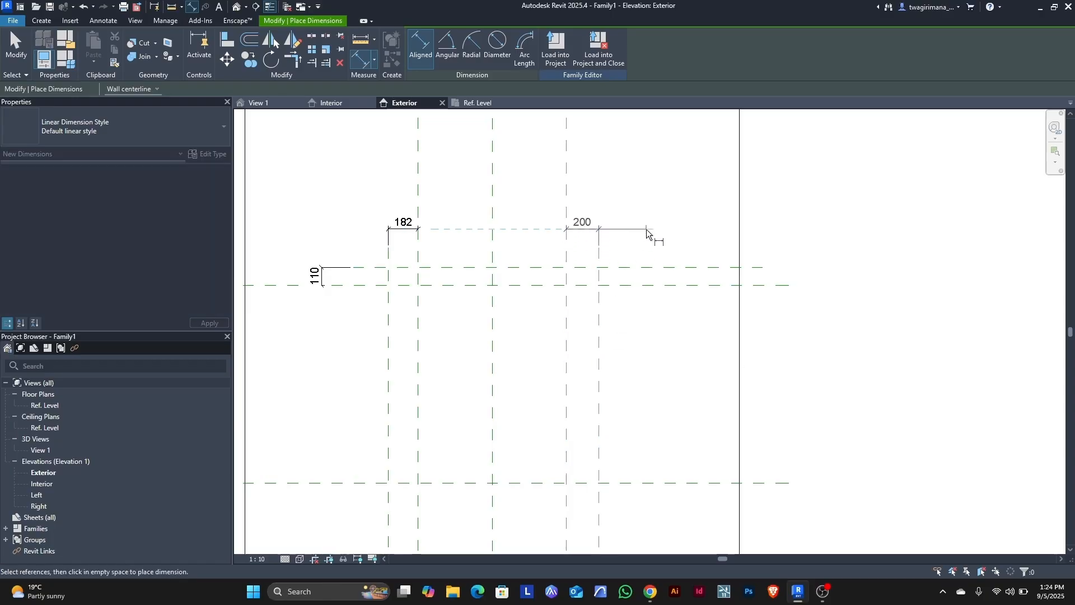
left_click(646, 231)
left_click(17, 44)
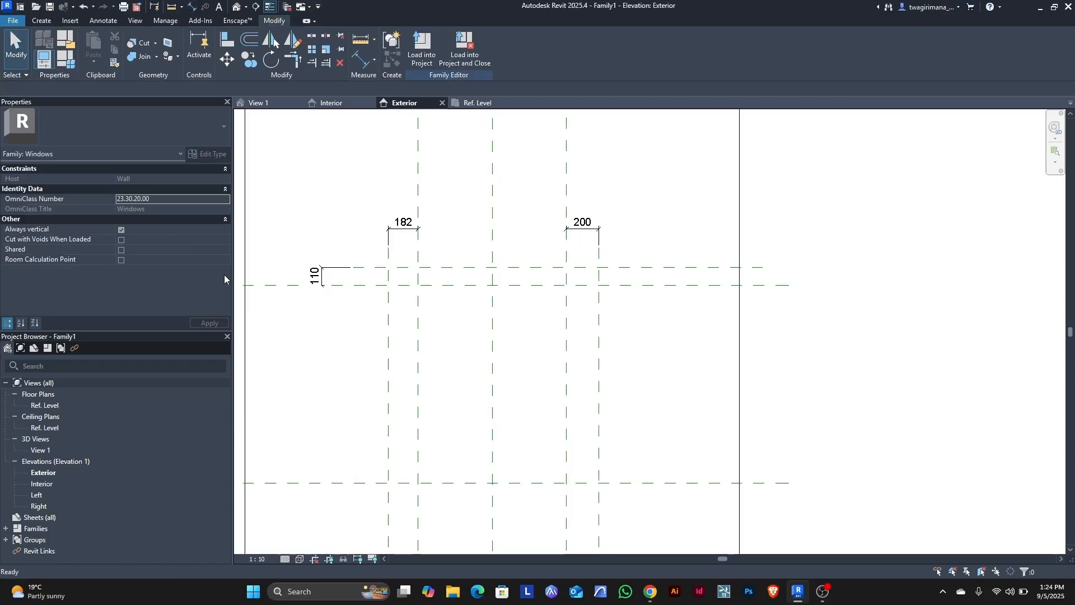
- Name the outer vertical reference plane beside the opening's Right plane "Right offset"
scroll(466, 247, "down", 3)
left_click(437, 432)
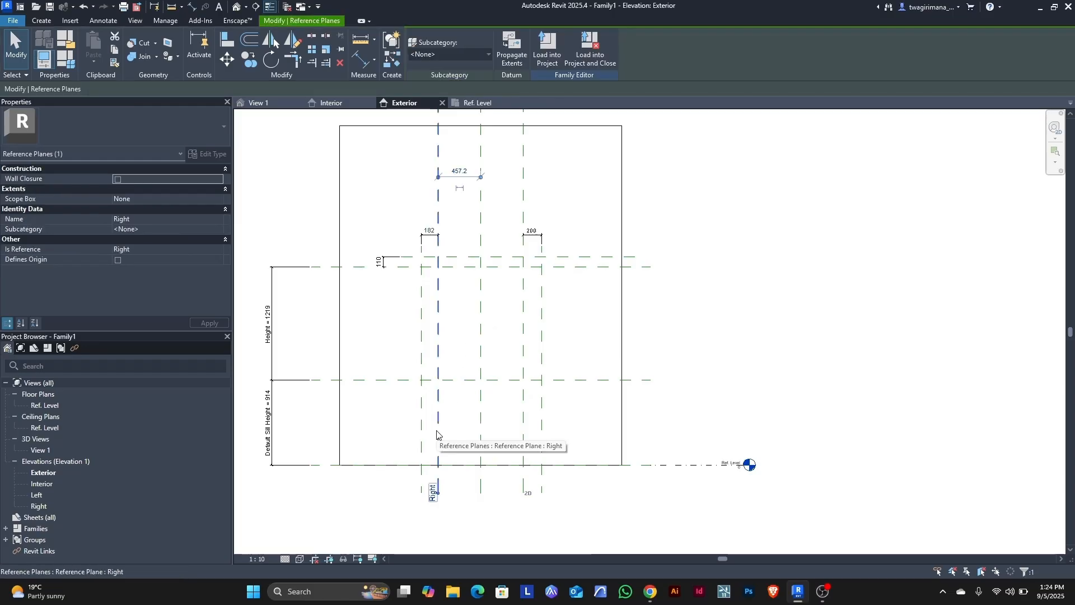
left_click(391, 442)
left_click(422, 441)
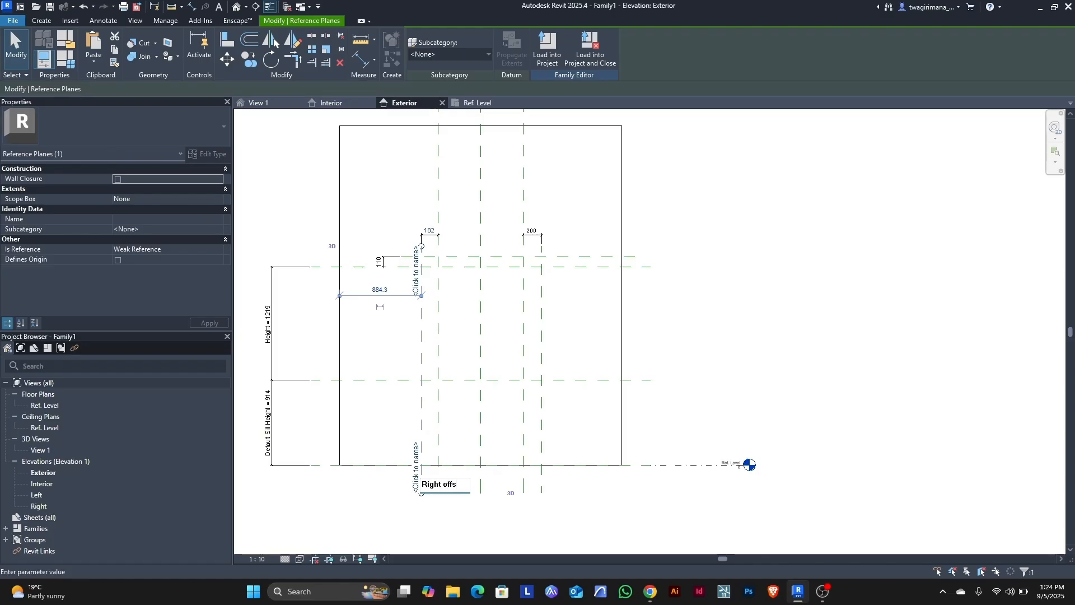
key("Return")
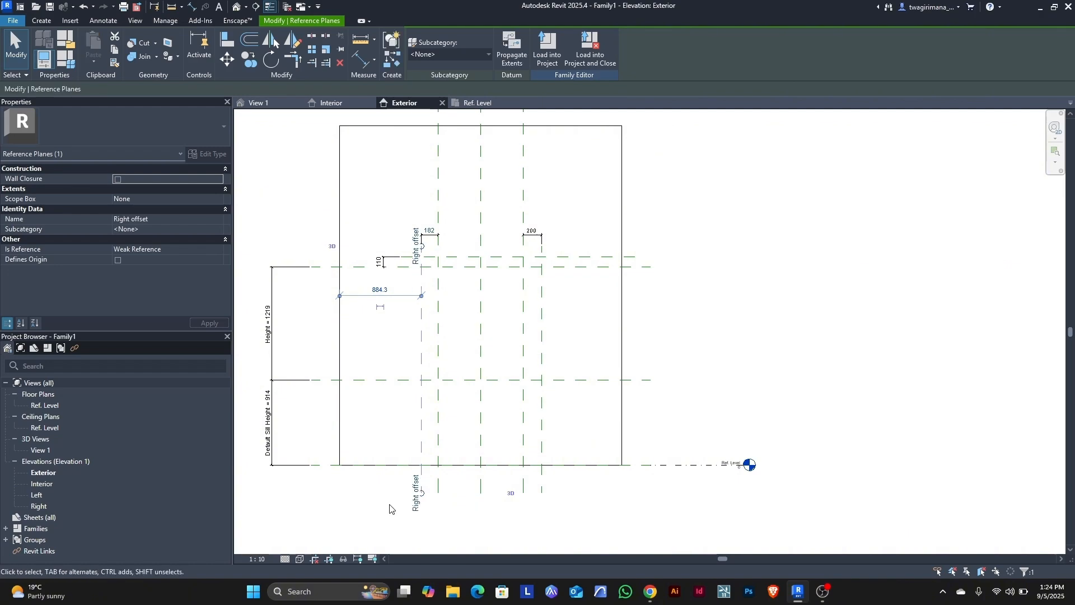
key("Escape")
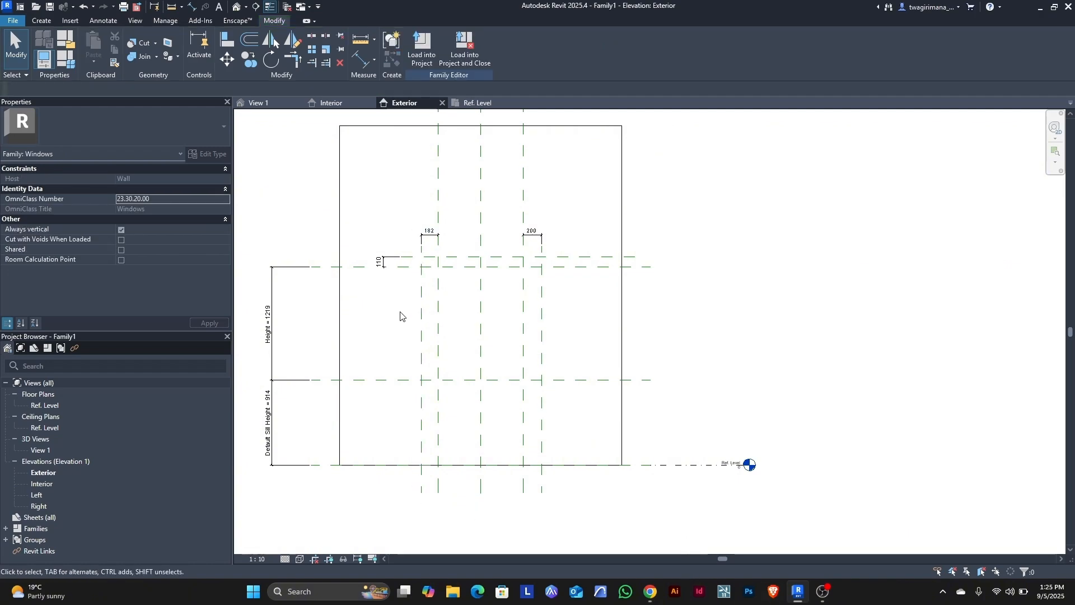
scroll(401, 472, "up", 3)
left_click(437, 439)
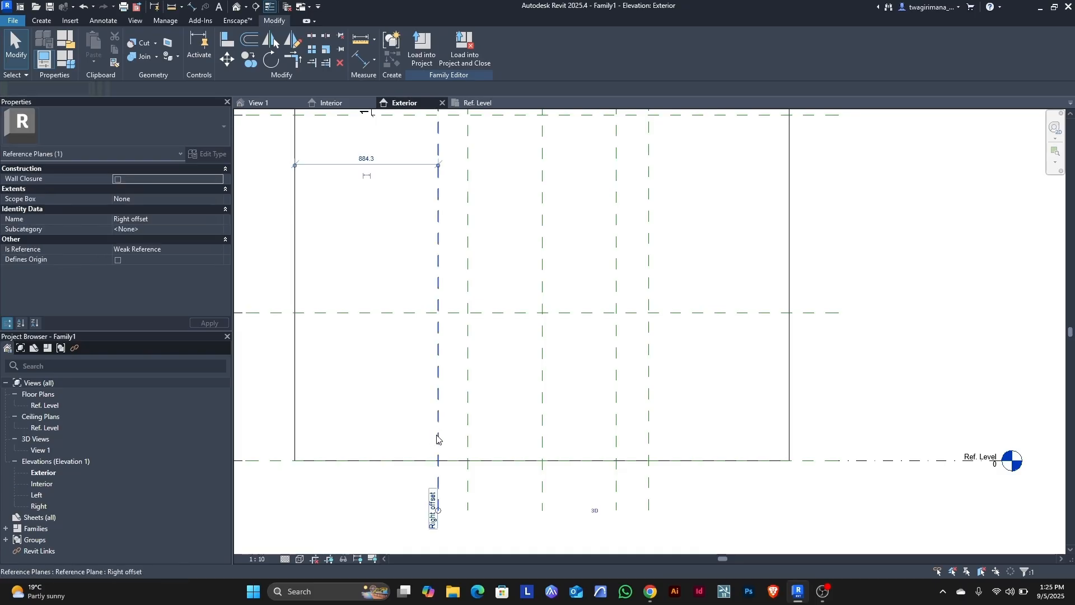
scroll(436, 510, "up", 2)
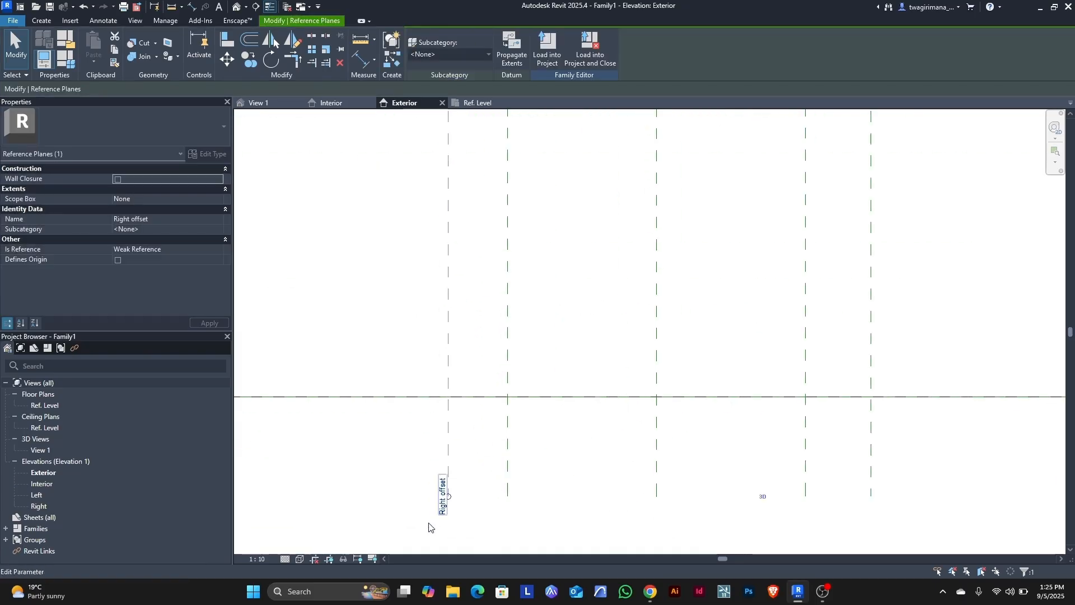
scroll(442, 508, "up", 3)
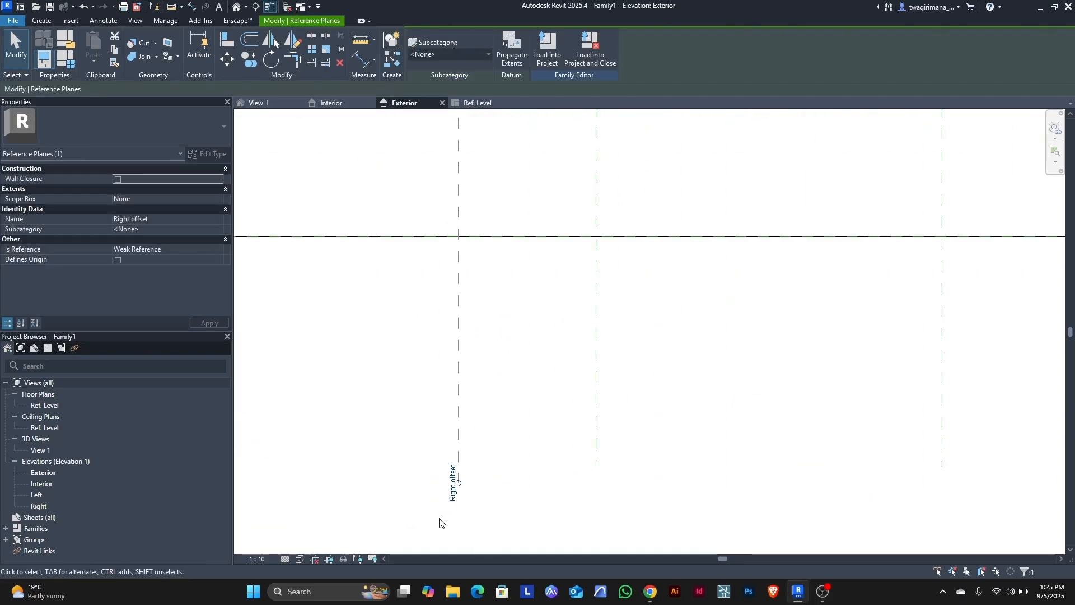
left_click(473, 462)
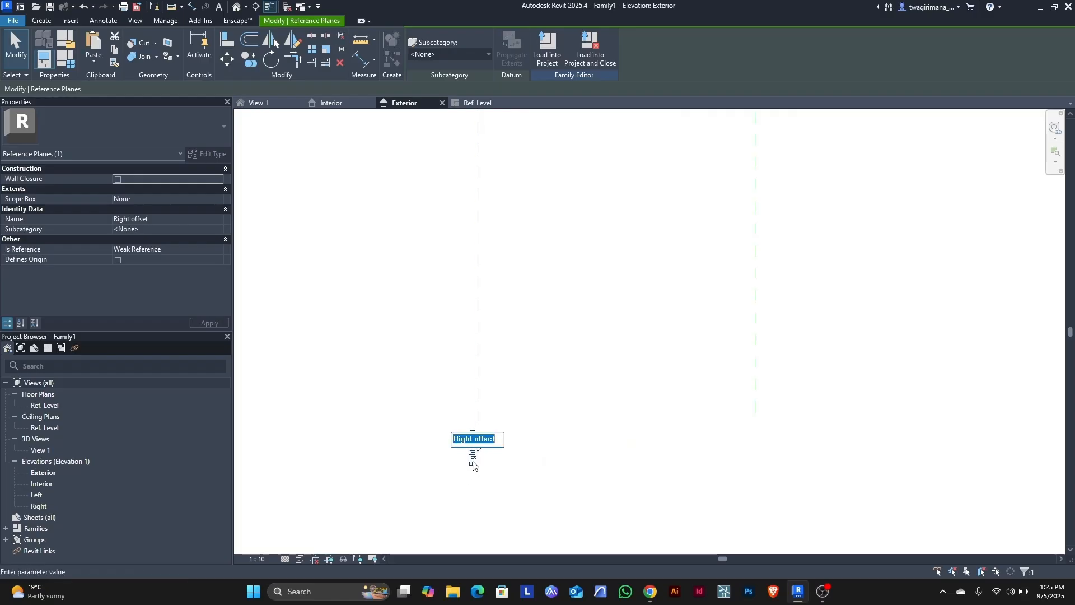
left_click(382, 457)
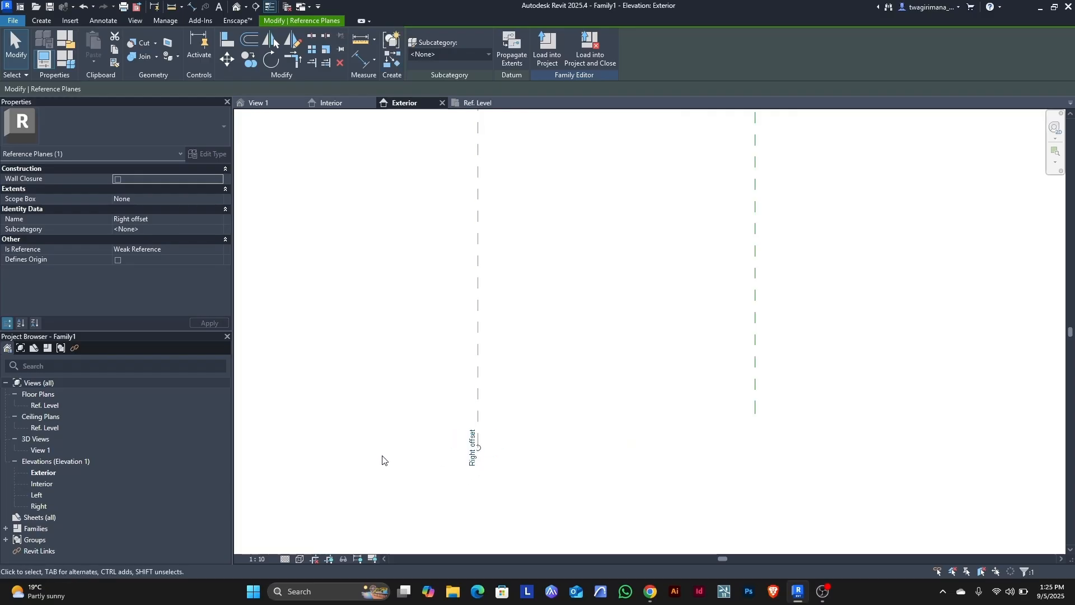
scroll(384, 458, "down", 2)
left_click(439, 475)
scroll(424, 479, "down", 4)
scroll(423, 482, "down", 2)
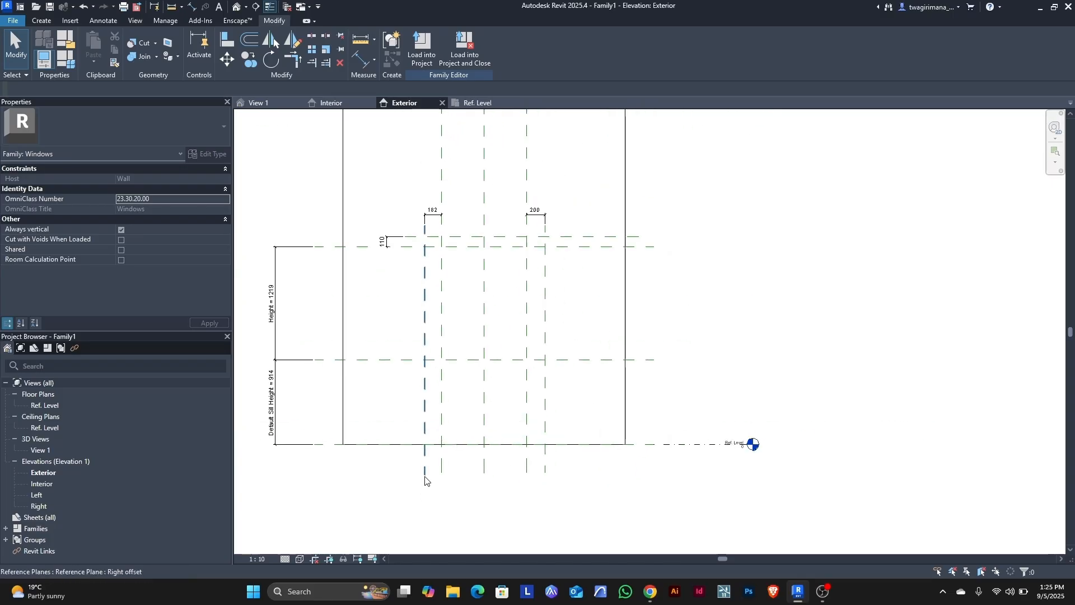
- Label the dimension between the Right offset plane and the opening's Right plane with a new instance parameter named "Right offset"
scroll(455, 252, "up", 3)
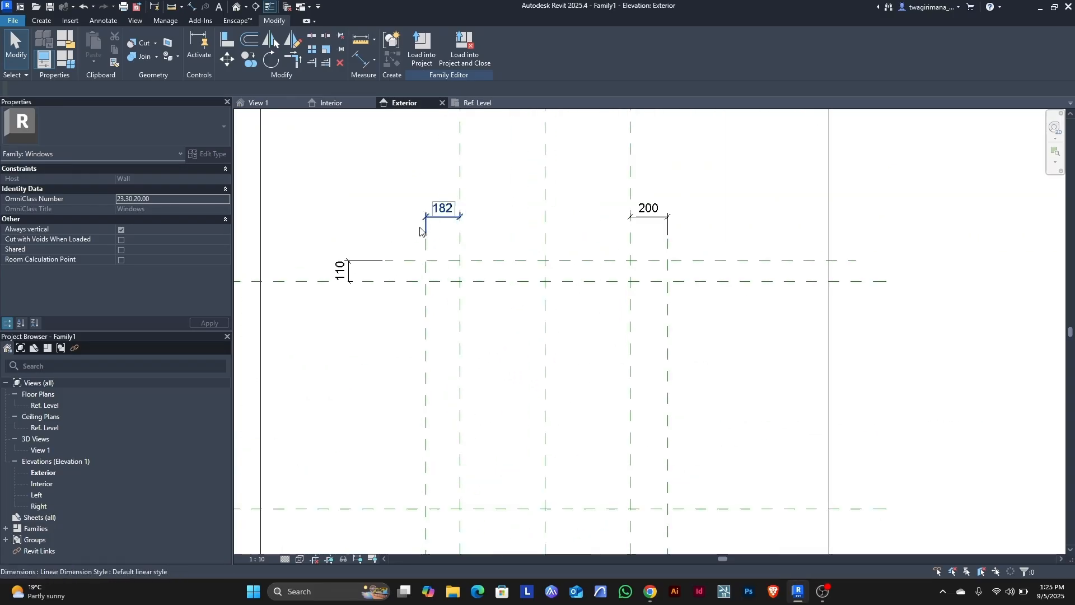
scroll(419, 227, "up", 3)
left_click(470, 205)
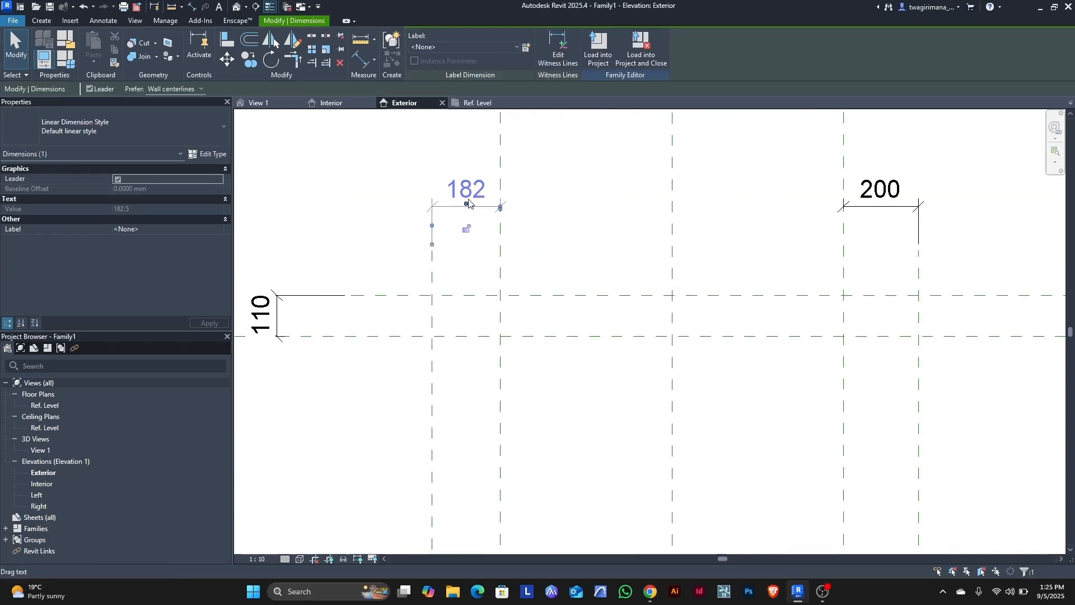
left_click(525, 47)
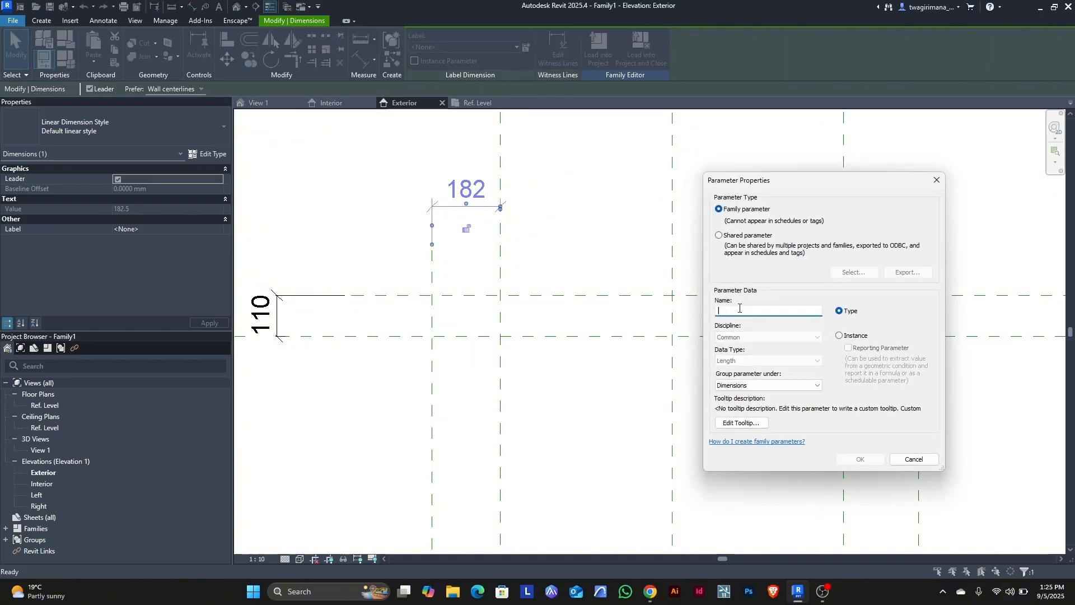
left_click(840, 336)
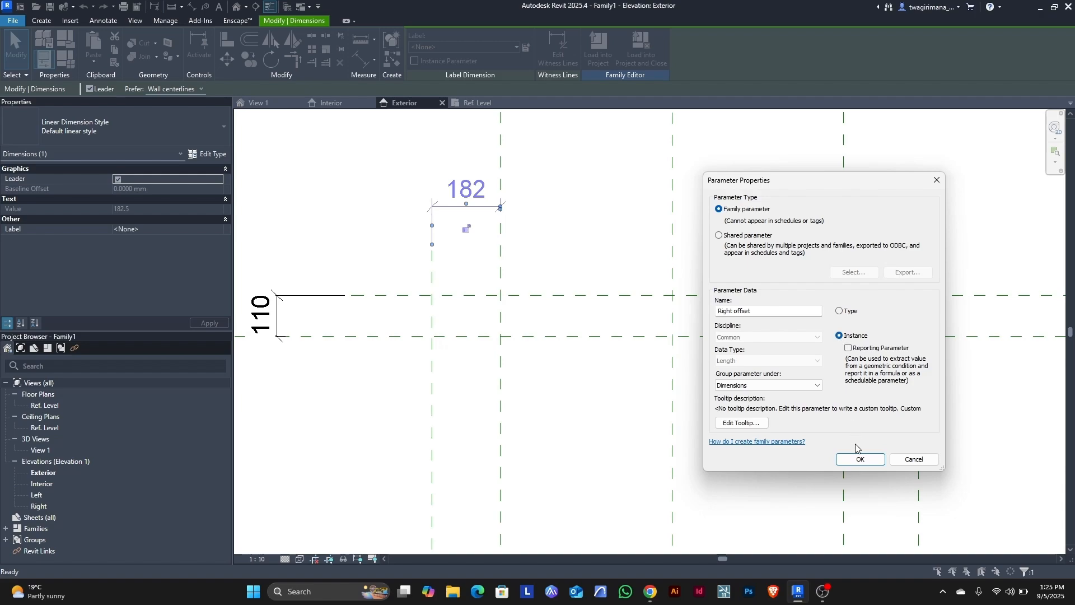
left_click(855, 465)
scroll(422, 216, "down", 4)
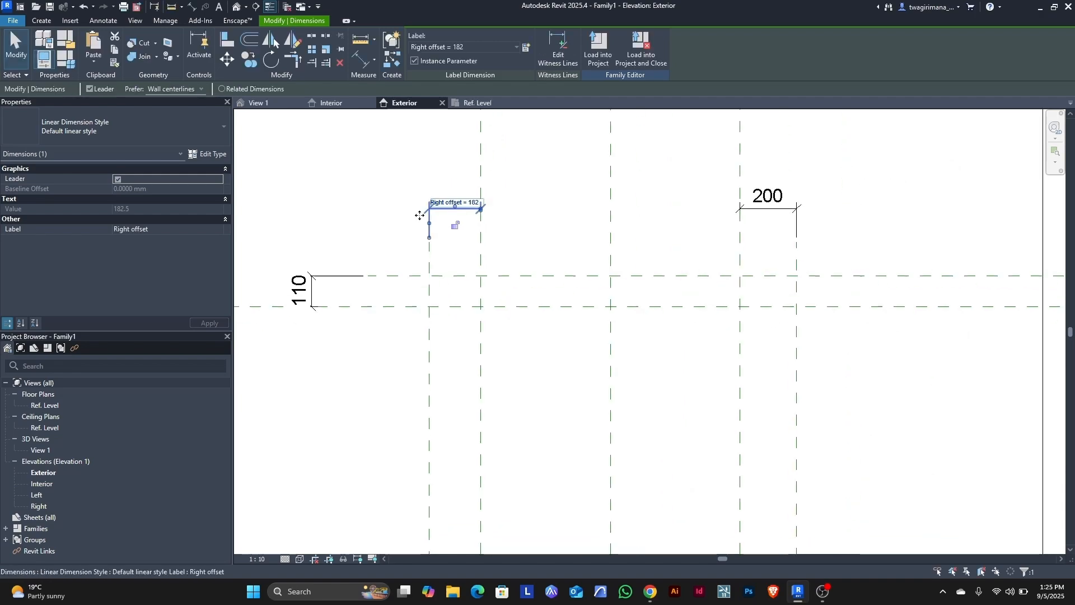
left_click(489, 313)
- Name the horizontal reference plane above the opening "Top offset" and copy that name
scroll(489, 312, "down", 3)
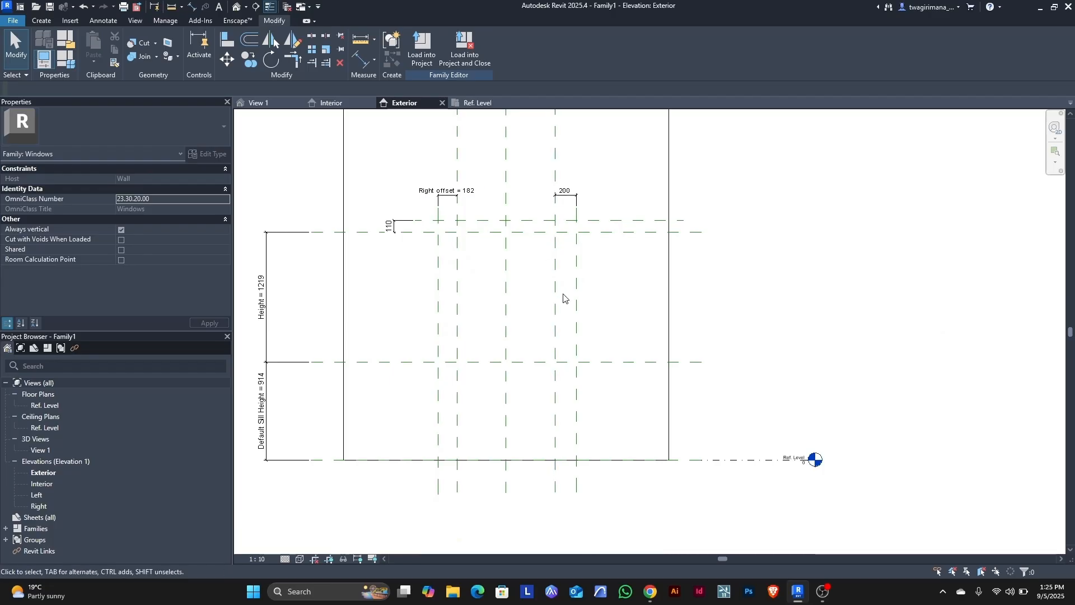
scroll(559, 305, "up", 1)
left_click(665, 216)
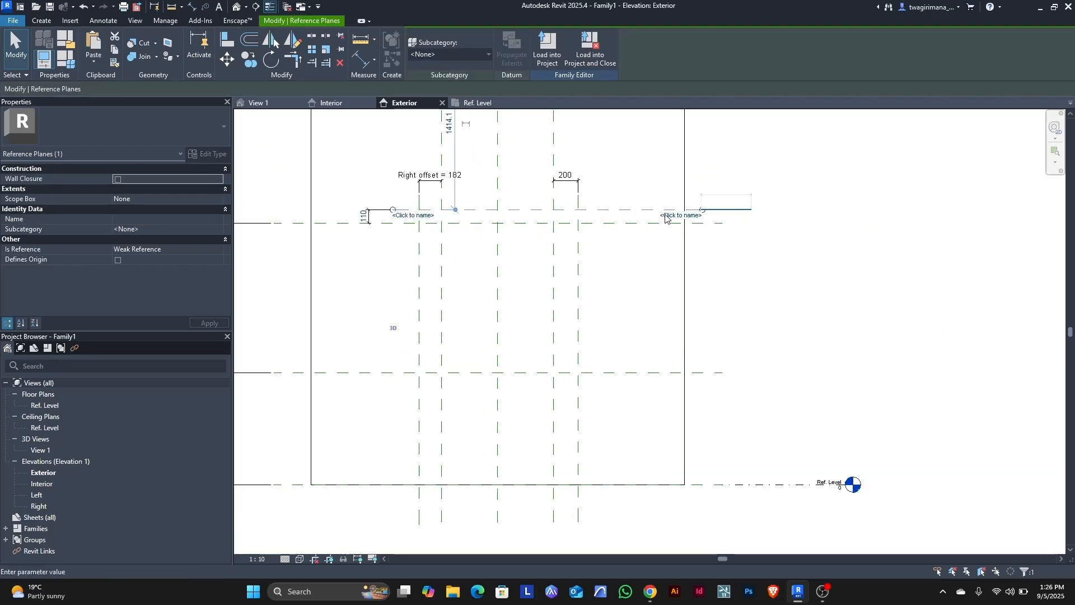
key("ctrl+c")
key("Escape")
key("Escape")
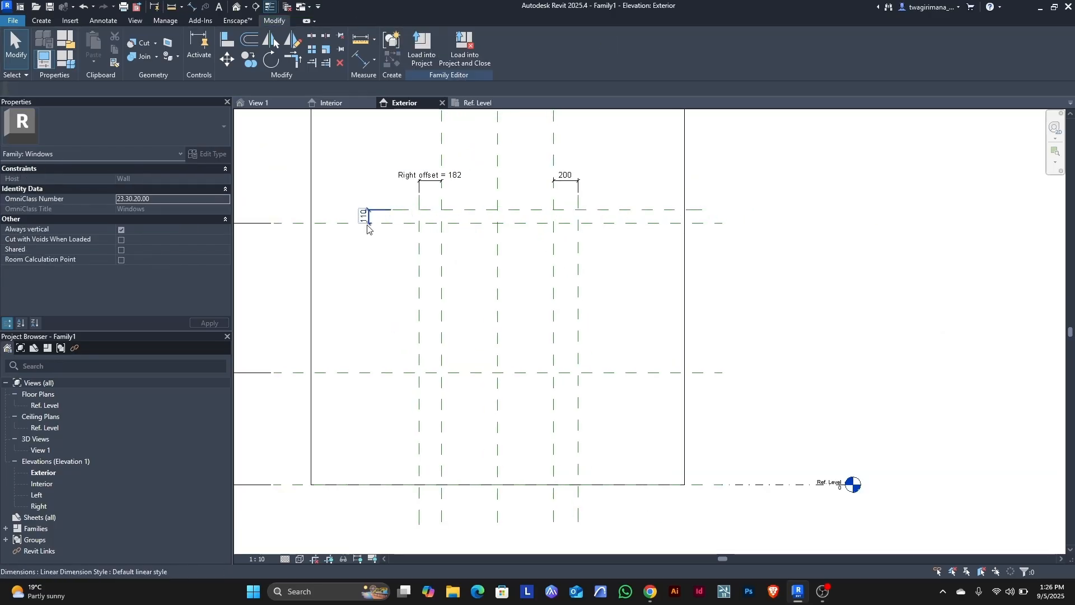
- Label the 110 mm vertical dimension above the opening with a new instance parameter named "Top offset"
left_click(367, 216)
left_click(540, 54)
key("ctrl+v")
left_click(838, 336)
left_click(858, 459)
key("Escape")
- Name the remaining unnamed outer vertical reference plane "Left offset"
left_click(573, 235)
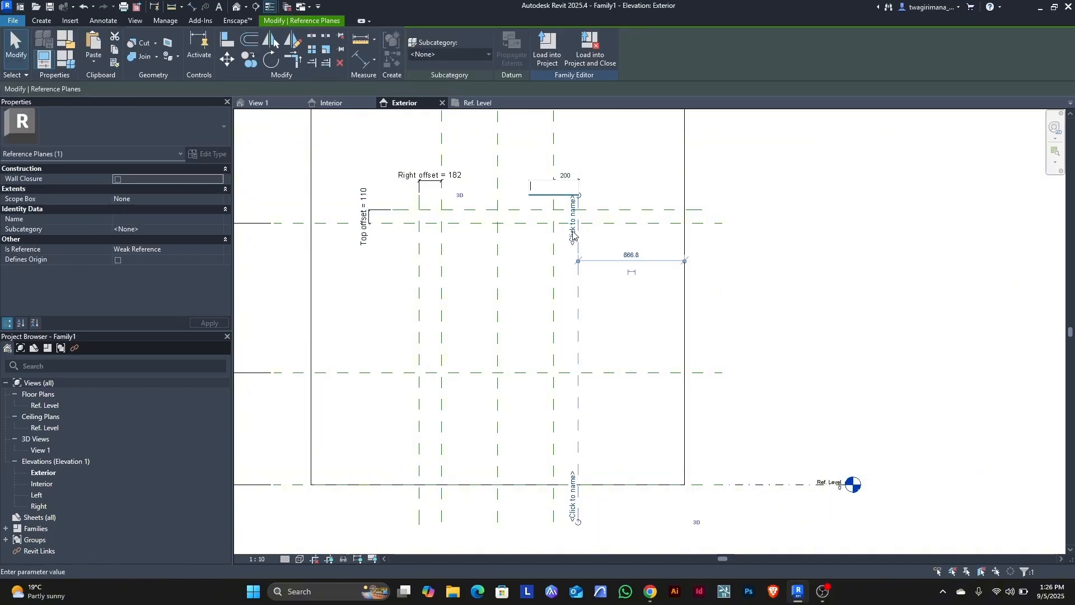
key("Return")
scroll(571, 218, "up", 2)
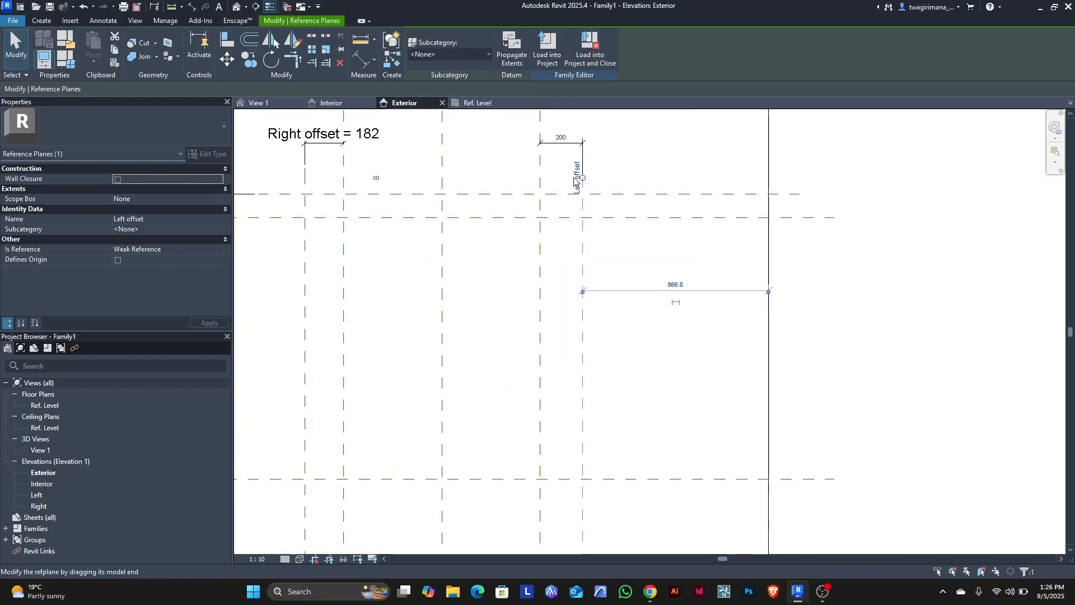
- Label the dimension between the Left offset plane and its neighbouring opening plane with a new instance parameter named "Left offset"
left_click(577, 143)
left_click(539, 54)
key("ctrl+v")
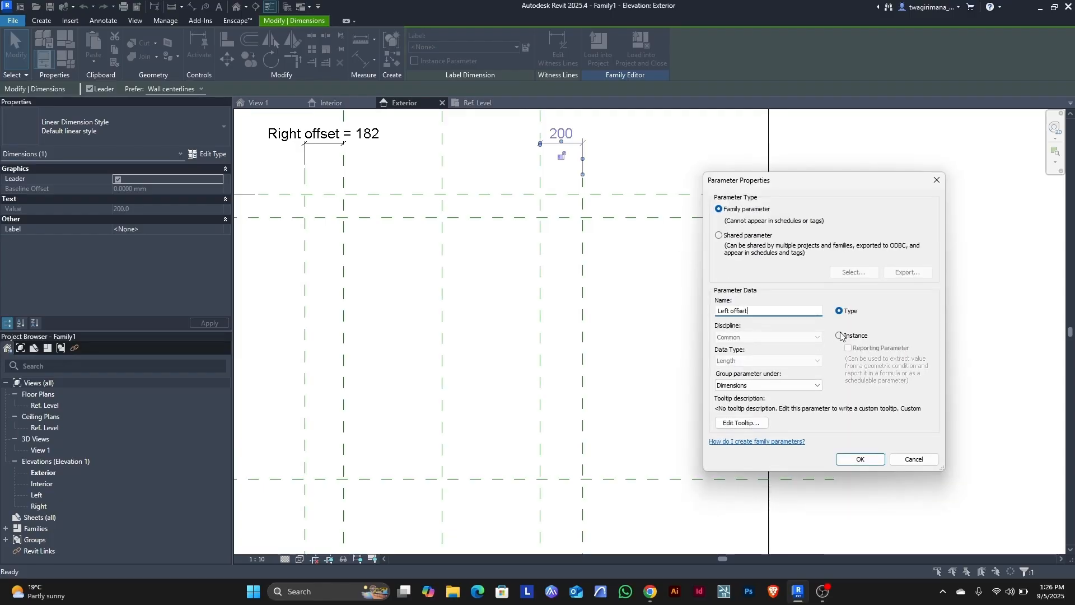
left_click(838, 336)
left_click(858, 458)
key("Escape")
scroll(652, 231, "down", 3)
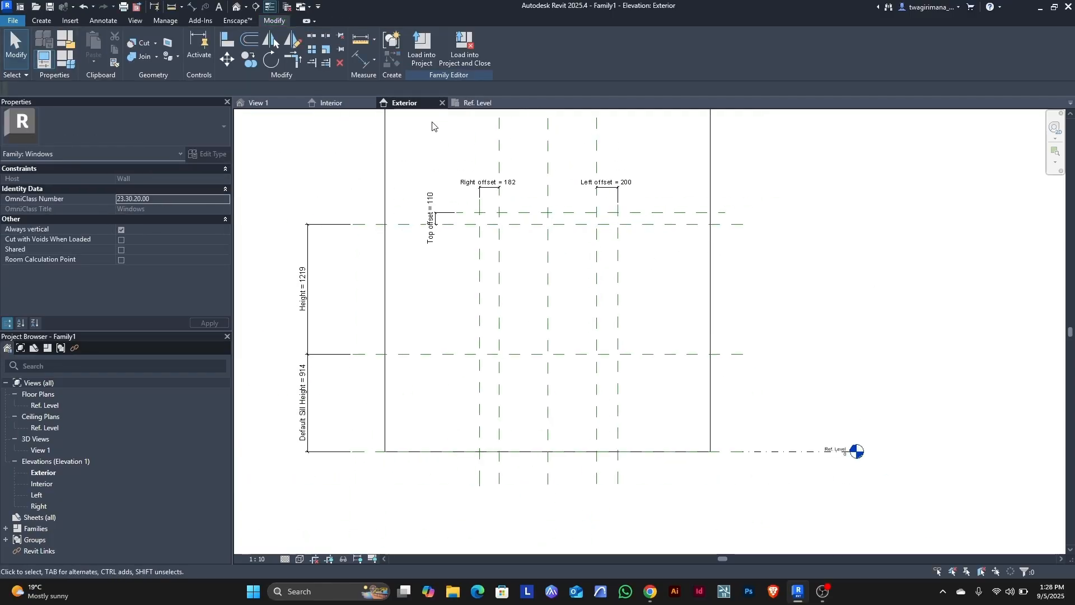
- In the Ref. Level plan, draw a horizontal reference plane inside the wall near its interior face, extending past both wall ends
left_click(478, 102)
scroll(500, 350, "up", 4)
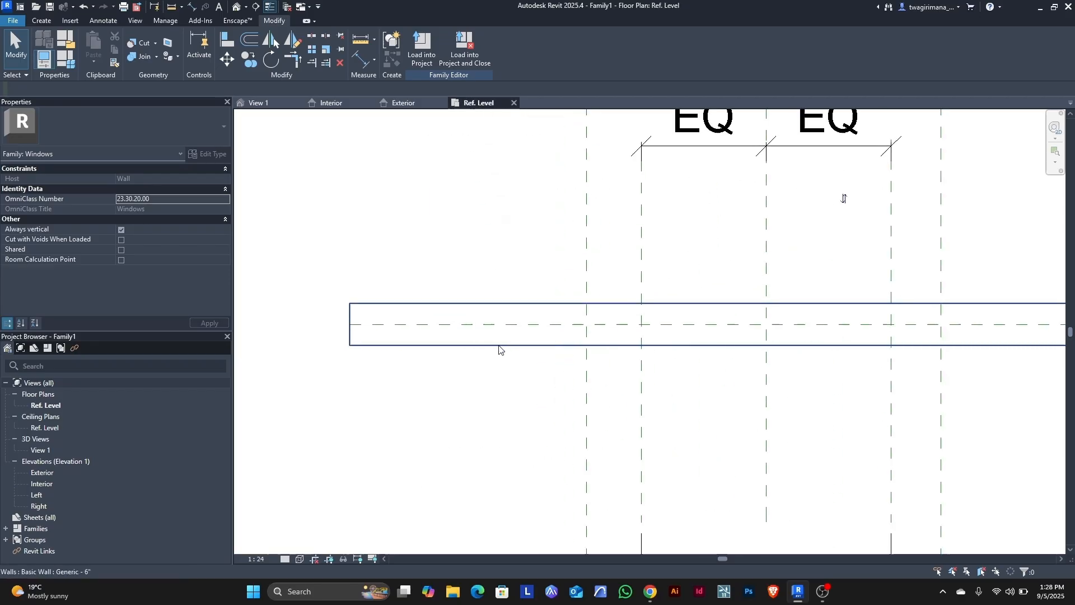
scroll(500, 350, "up", 1)
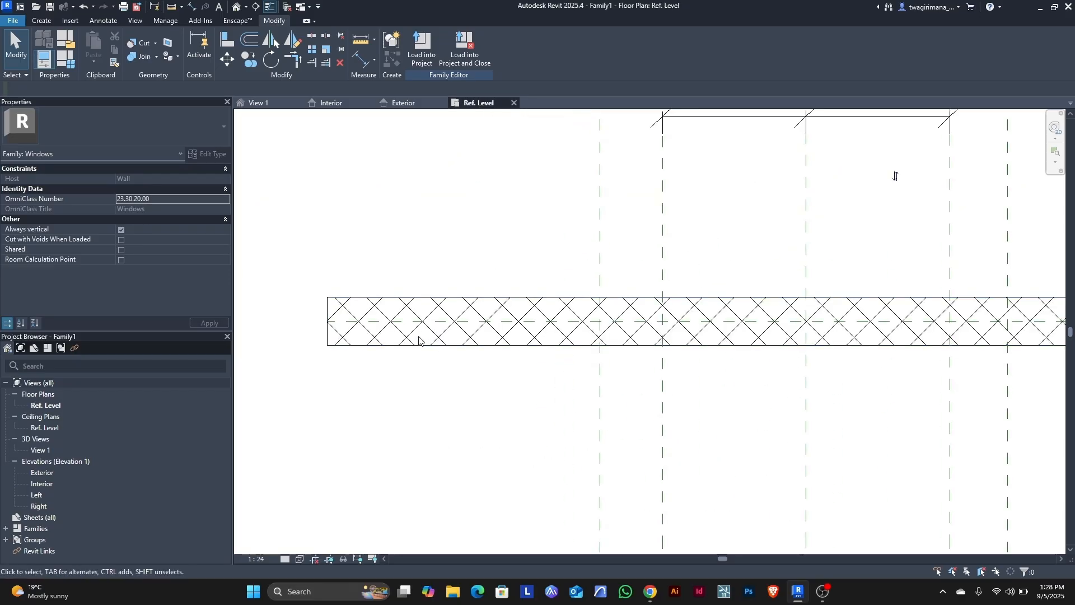
left_click(50, 20)
left_click(634, 57)
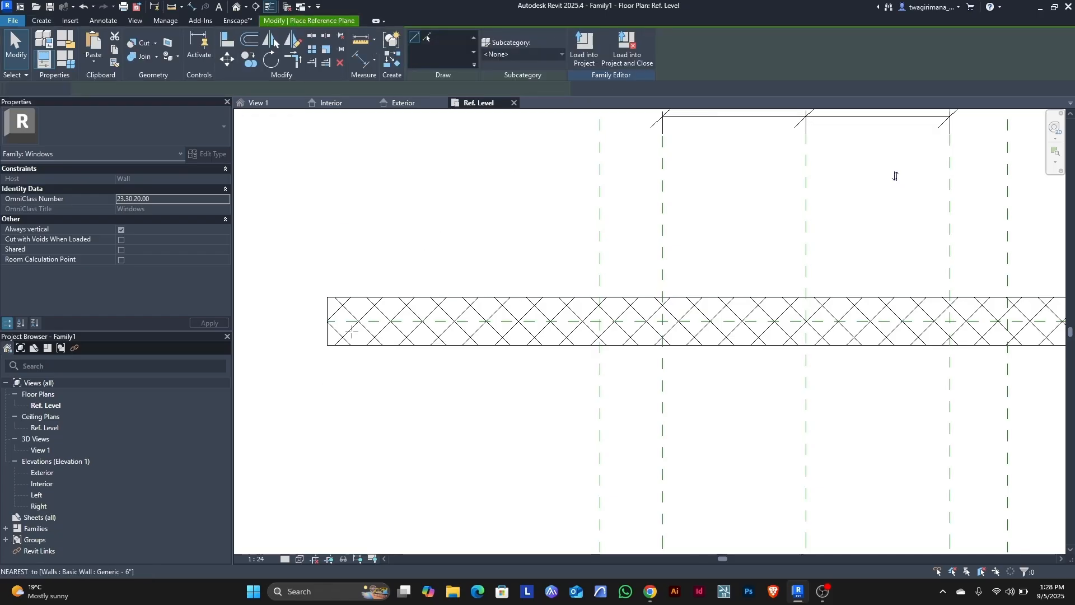
scroll(308, 337, "down", 4)
left_click(307, 337)
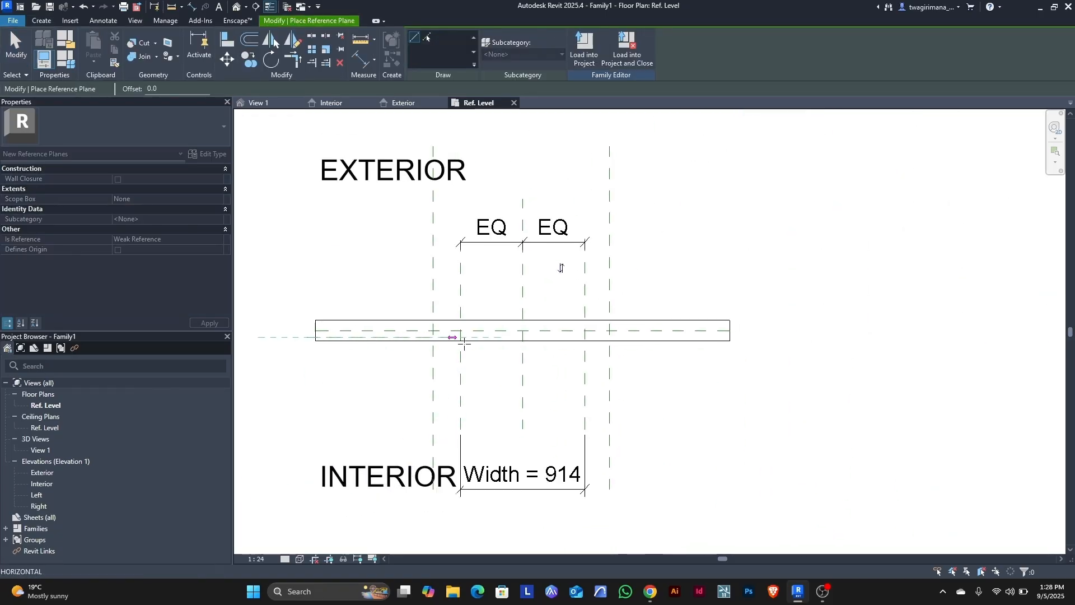
left_click(753, 336)
scroll(316, 339, "up", 2)
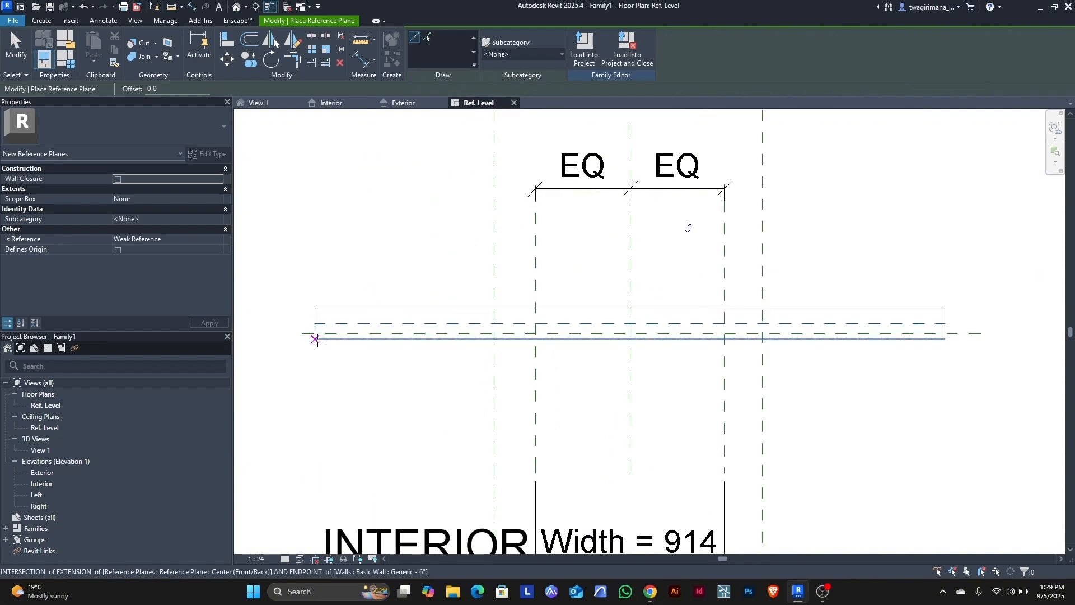
scroll(317, 339, "up", 4)
key("Escape")
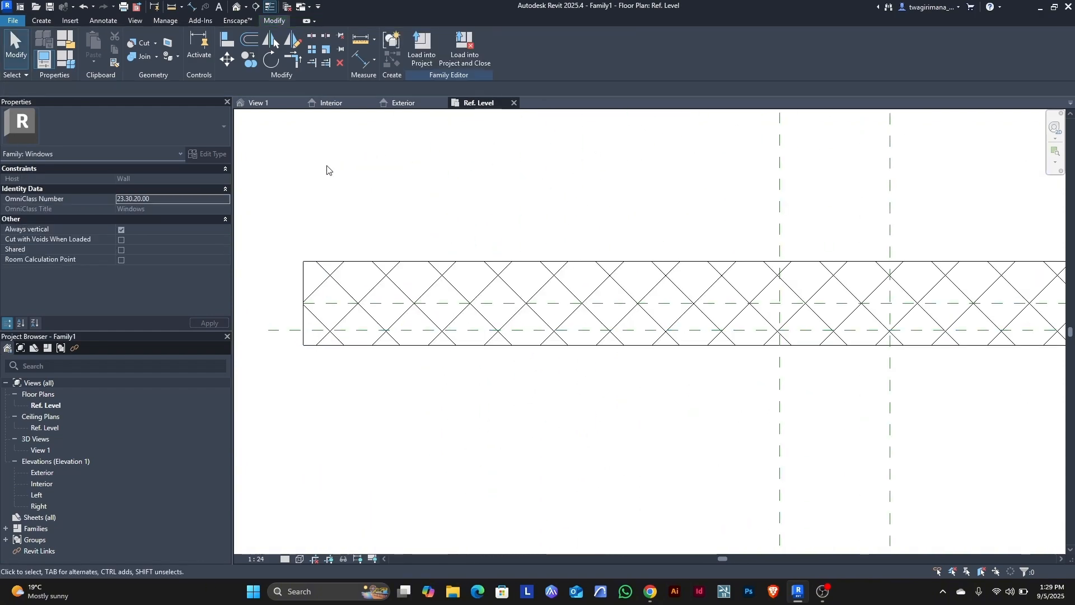
left_click(357, 59)
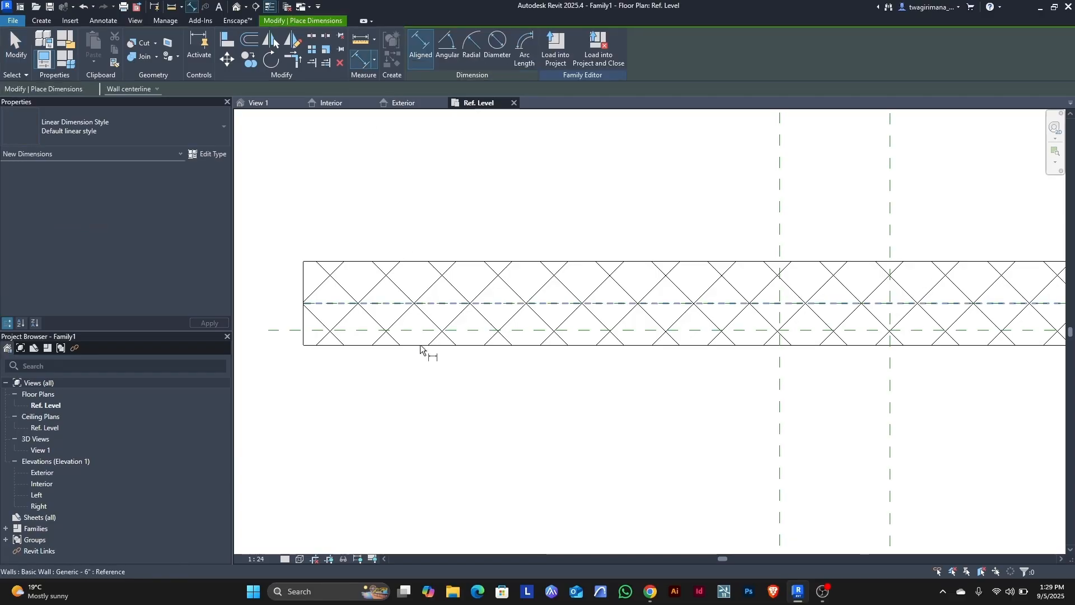
key("Tab")
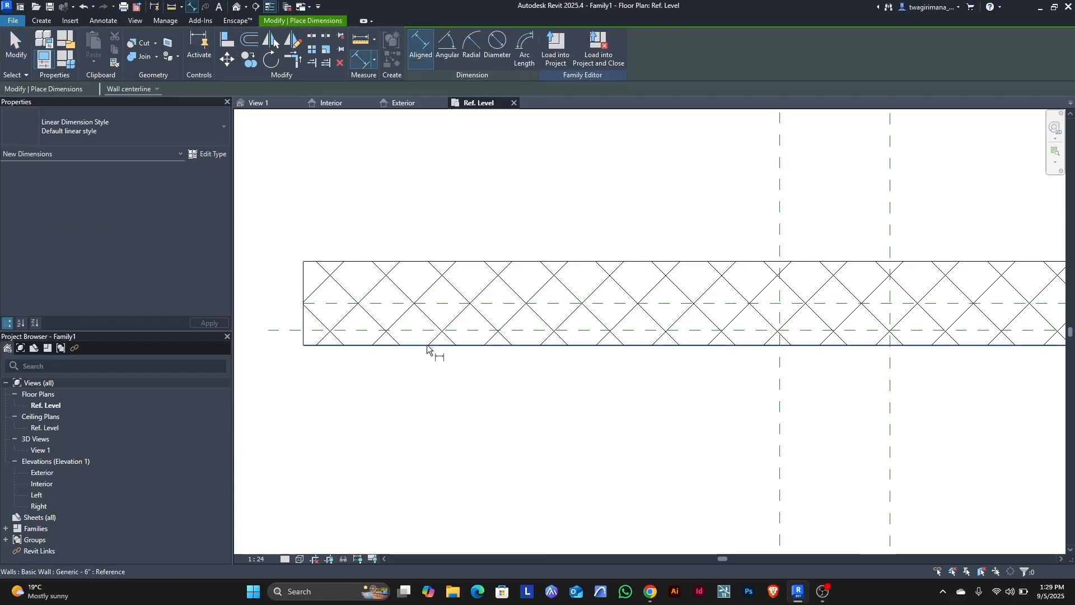
key("Tab")
key("Escape")
key("Escape")
scroll(471, 333, "down", 3)
scroll(490, 339, "up", 2)
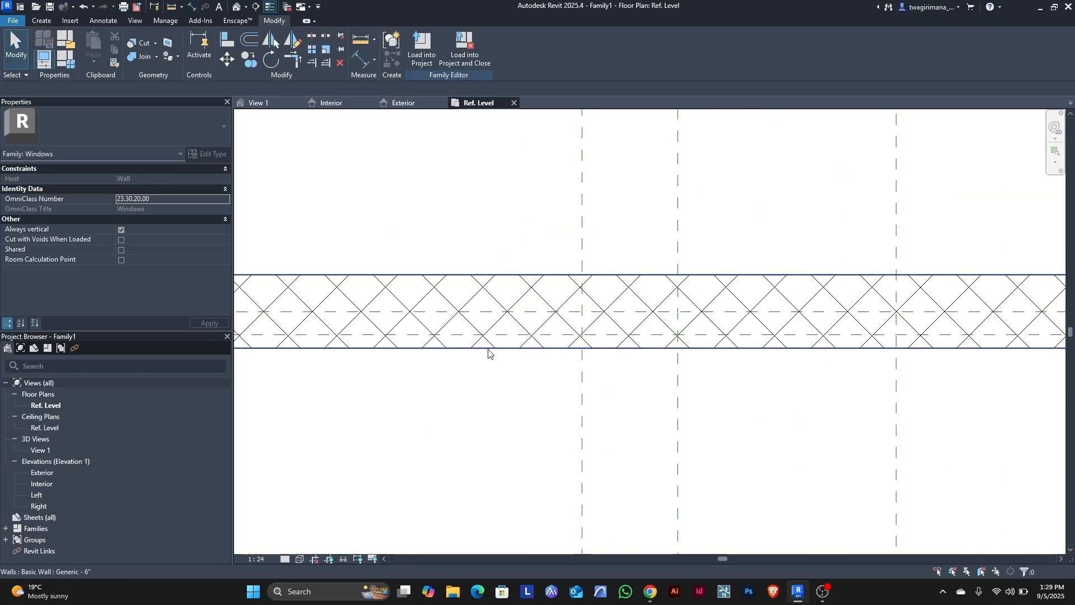
- Draw a reference plane along the wall's interior face, extend it past the wall end, and name it "Interior ref plane"
scroll(488, 350, "down", 3)
scroll(493, 345, "up", 3)
left_click_drag(493, 345, 492, 245)
key("Escape")
scroll(493, 246, "down", 3)
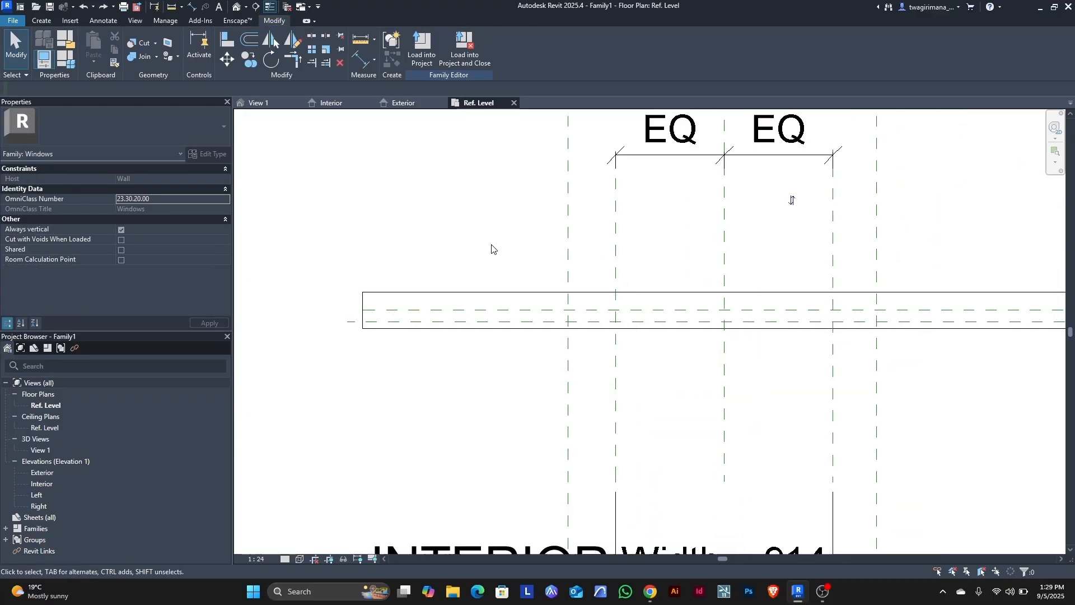
left_click(44, 22)
left_click(630, 46)
left_click(579, 319)
scroll(369, 324, "up", 3)
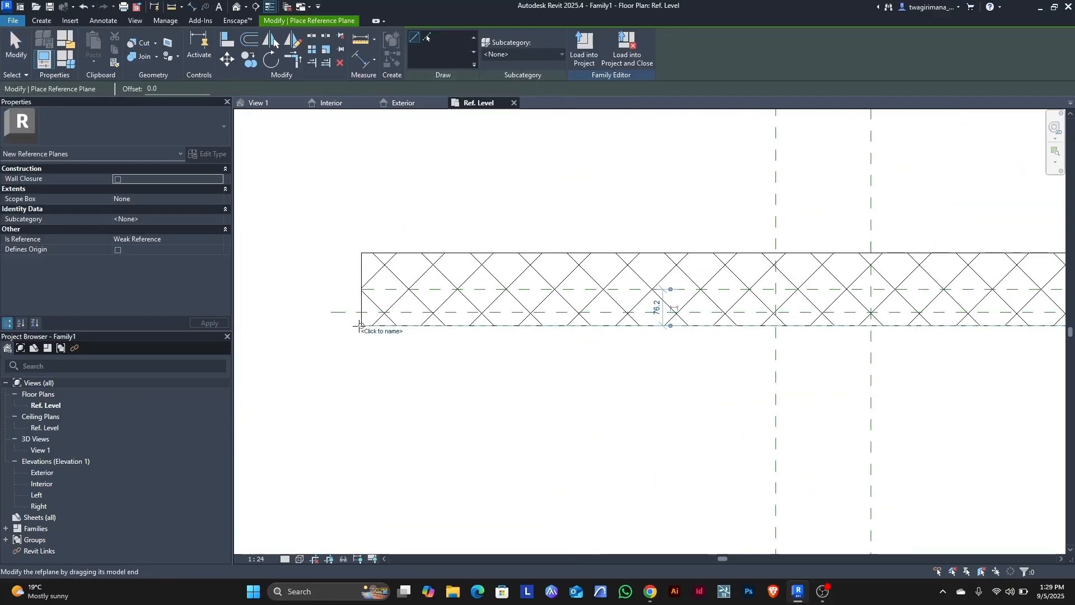
left_click_drag(361, 325, 255, 326)
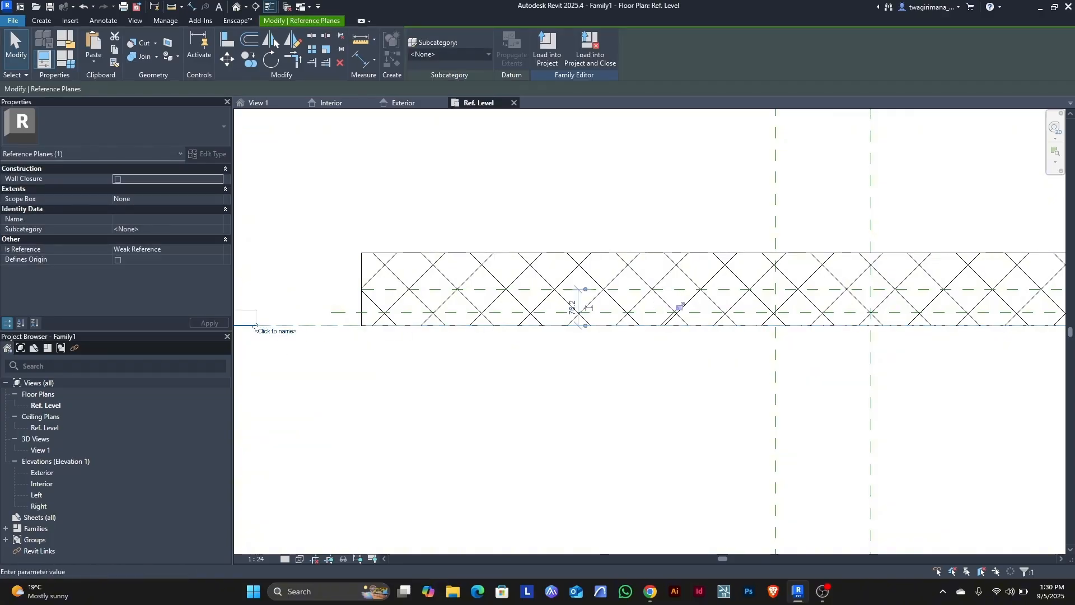
left_click(370, 400)
- Align the Interior ref plane with the wall's interior face and lock the alignment
left_click_drag(418, 280, 417, 246)
left_click(227, 39)
left_click(503, 289)
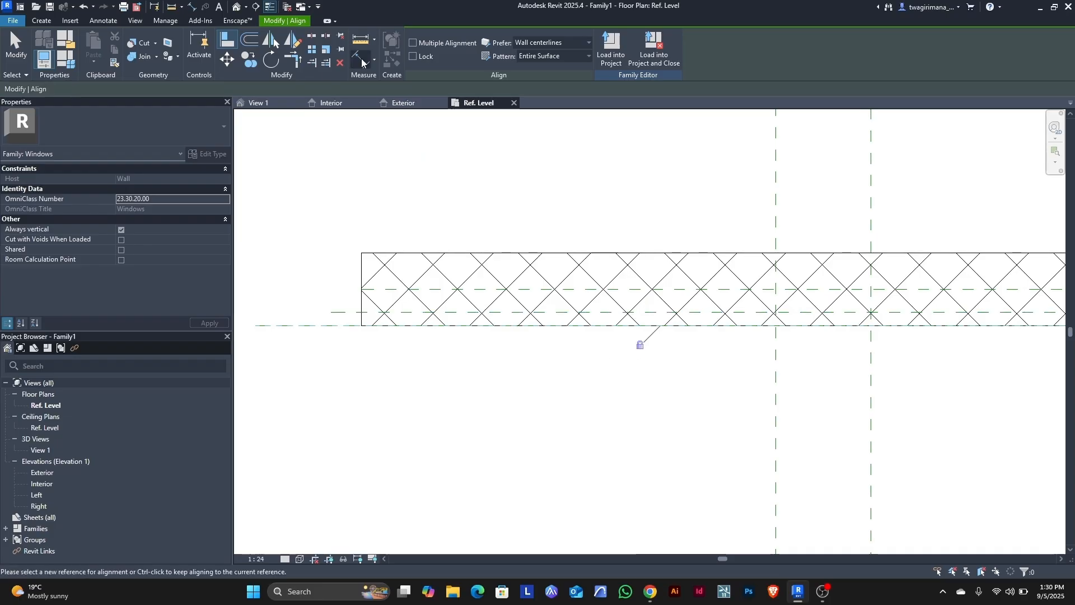
- Add an aligned dimension between the Interior ref plane and the unnamed horizontal plane inside the wall, beyond the wall end
left_click(361, 59)
left_click(348, 312)
scroll(479, 331, "down", 2)
key("Escape")
key("Escape")
- Name the horizontal reference plane inside the wall "Interior offset"
left_click(373, 326)
scroll(373, 327, "up", 2)
left_click(386, 330)
type("Interior offset")
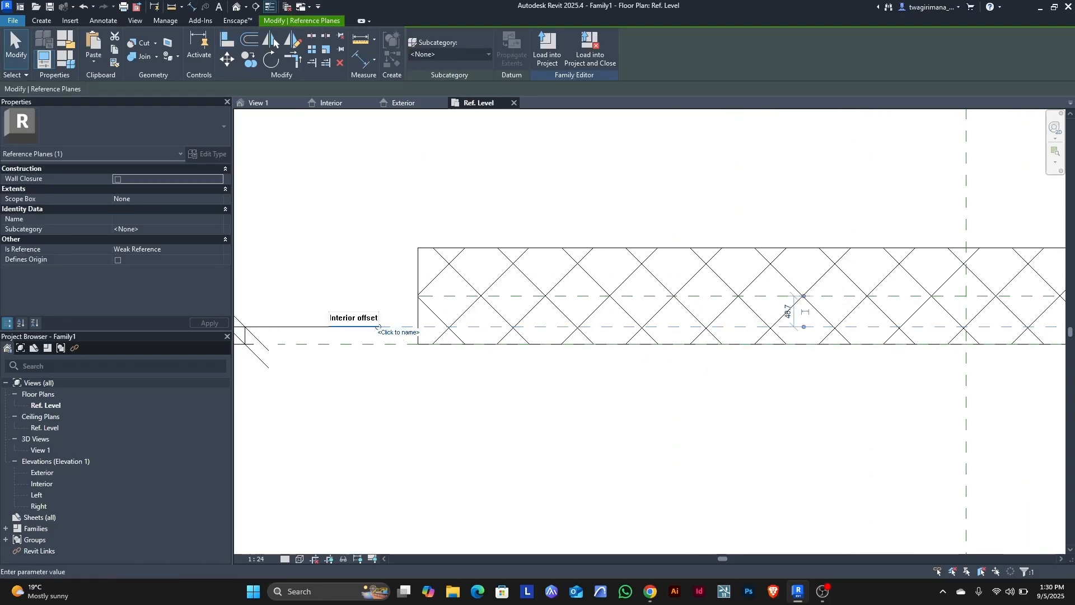
key("Return")
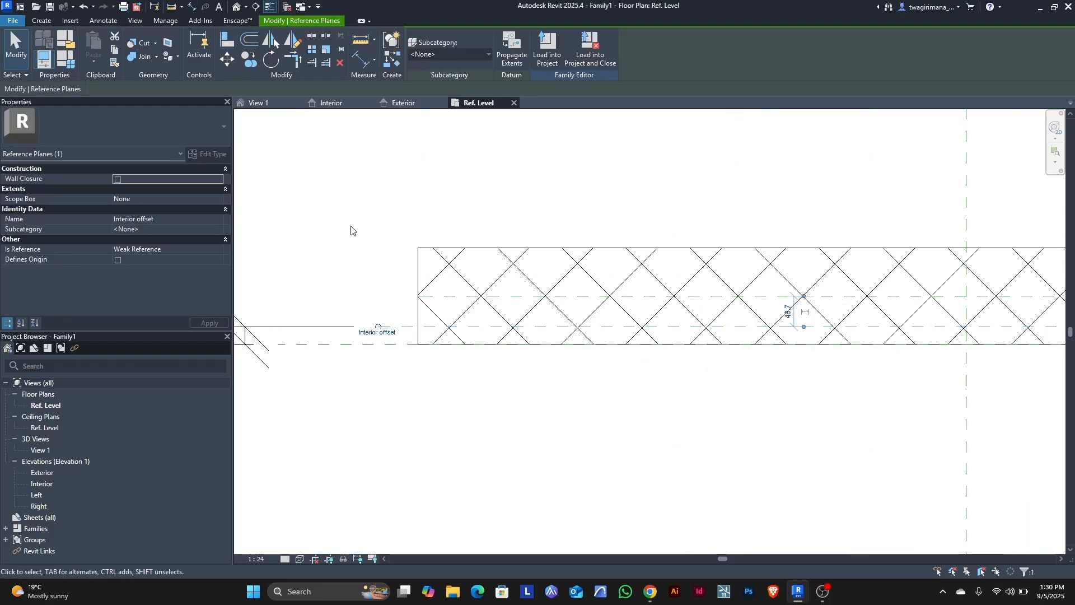
- Set the distance between the Interior offset plane and the Interior ref plane to 60 mm
left_click(384, 331)
scroll(381, 330, "down", 2)
scroll(290, 328, "up", 4)
left_click(343, 319)
scroll(383, 291, "down", 3)
left_click(404, 303)
left_click(364, 309)
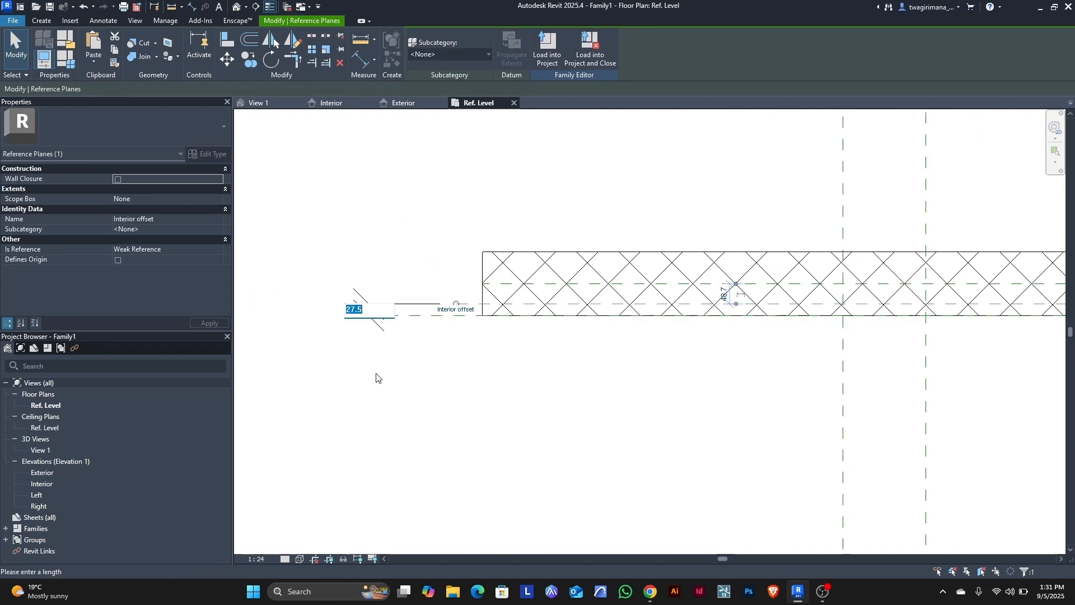
type("60")
key("Return")
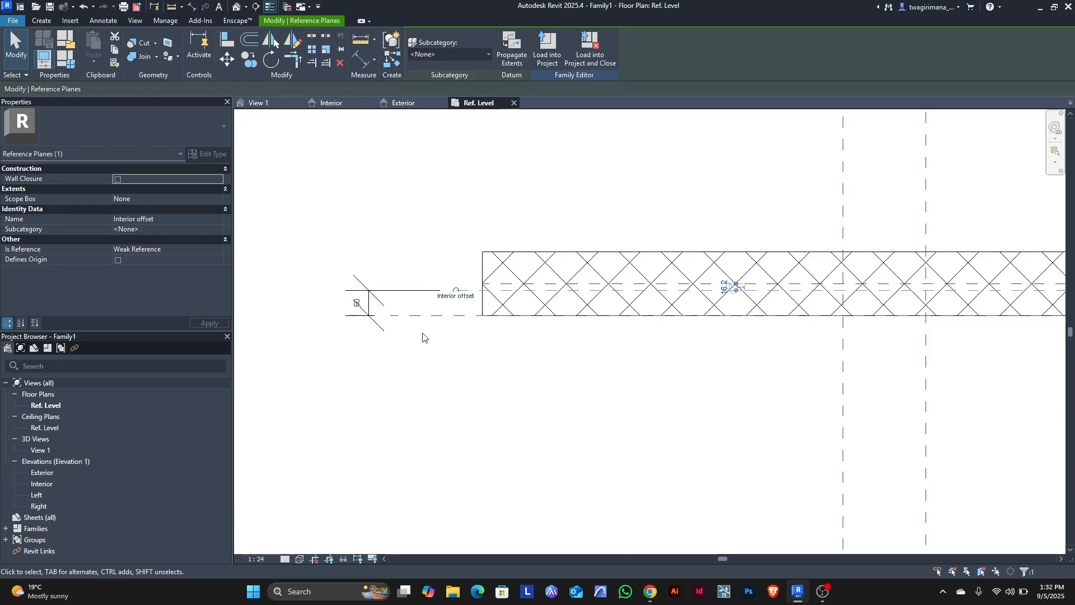
left_click(358, 304)
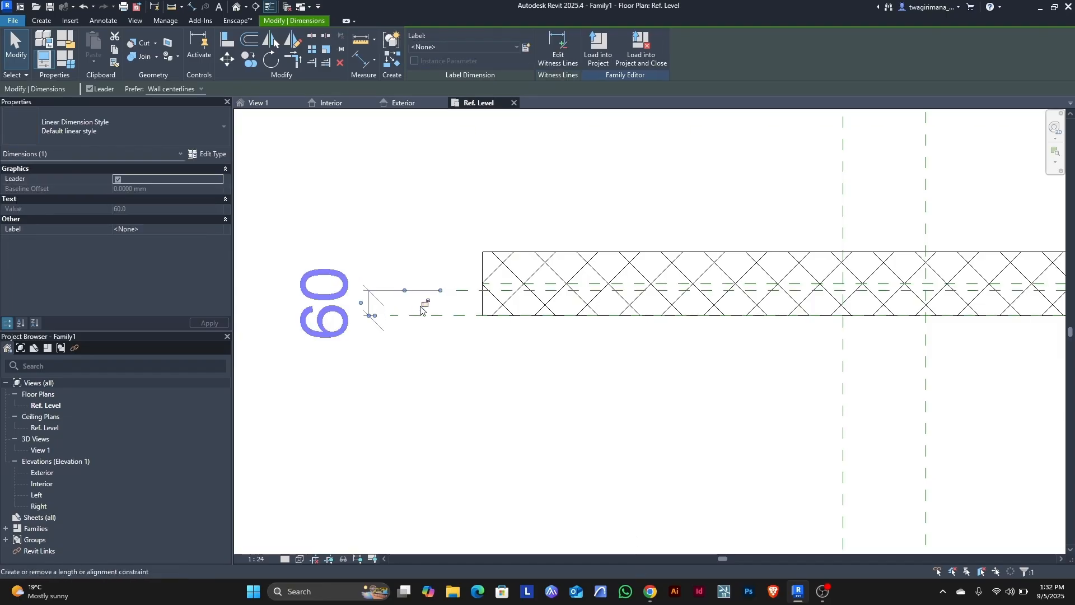
left_click(412, 349)
scroll(406, 359, "down", 4)
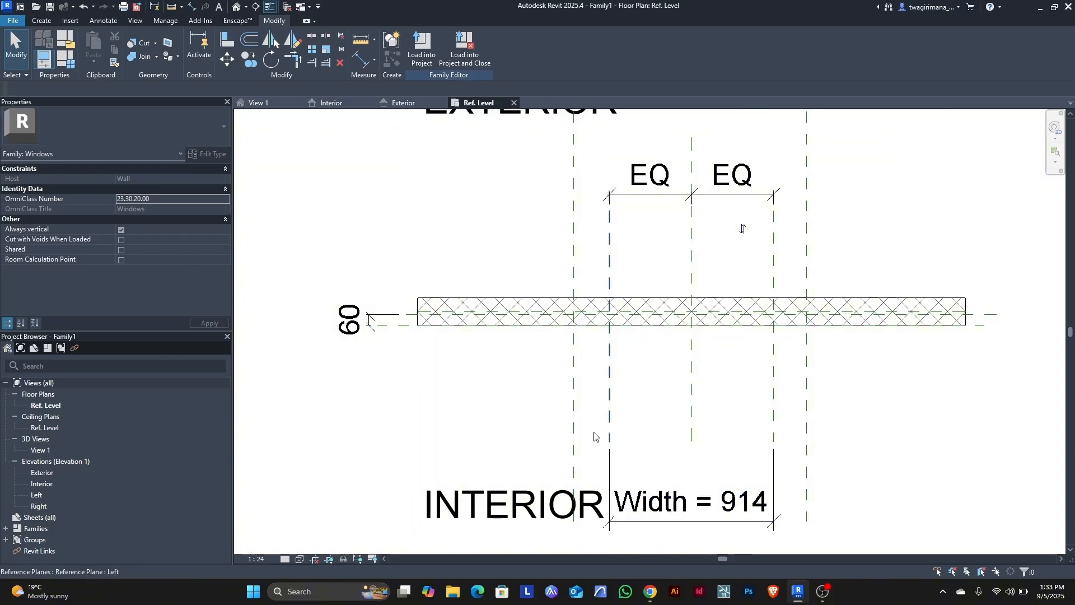
- In the Exterior elevation, start a void extrusion with the Interior ref plane as its work plane
left_click(399, 103)
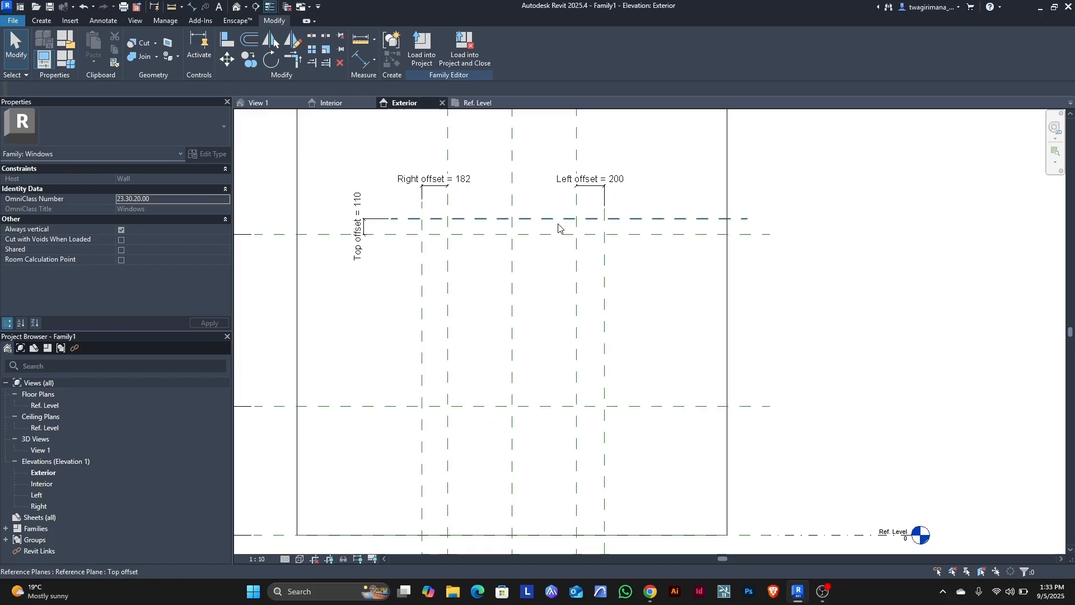
left_click(46, 22)
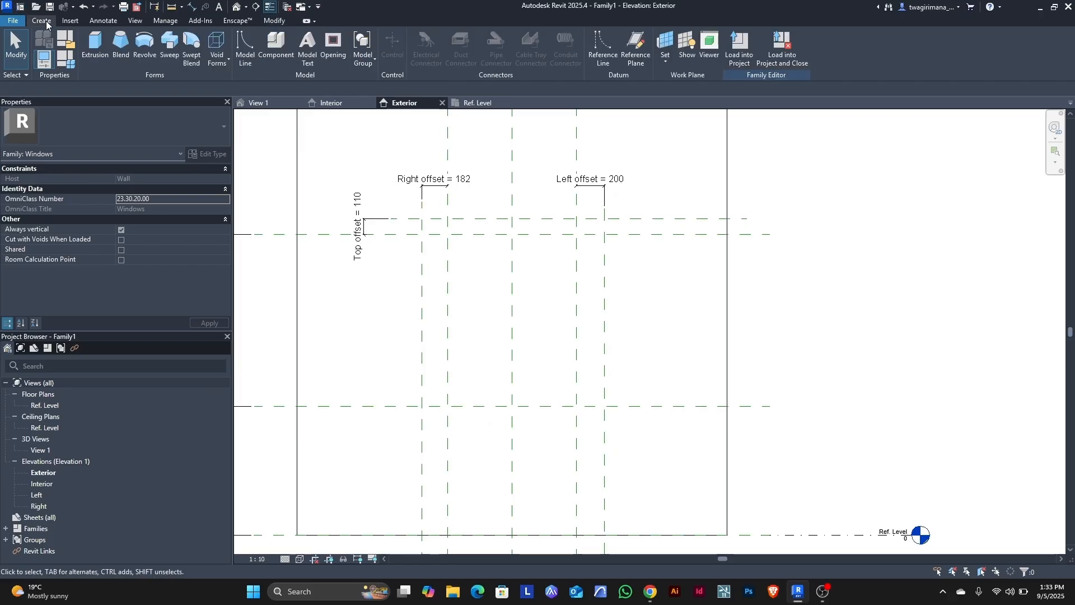
left_click(229, 61)
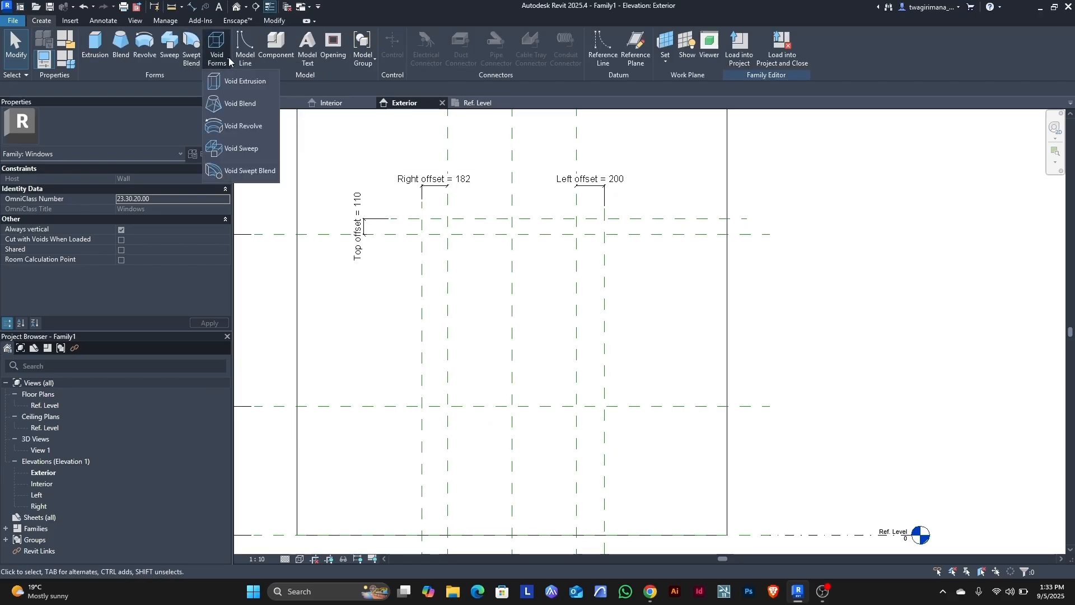
left_click(234, 82)
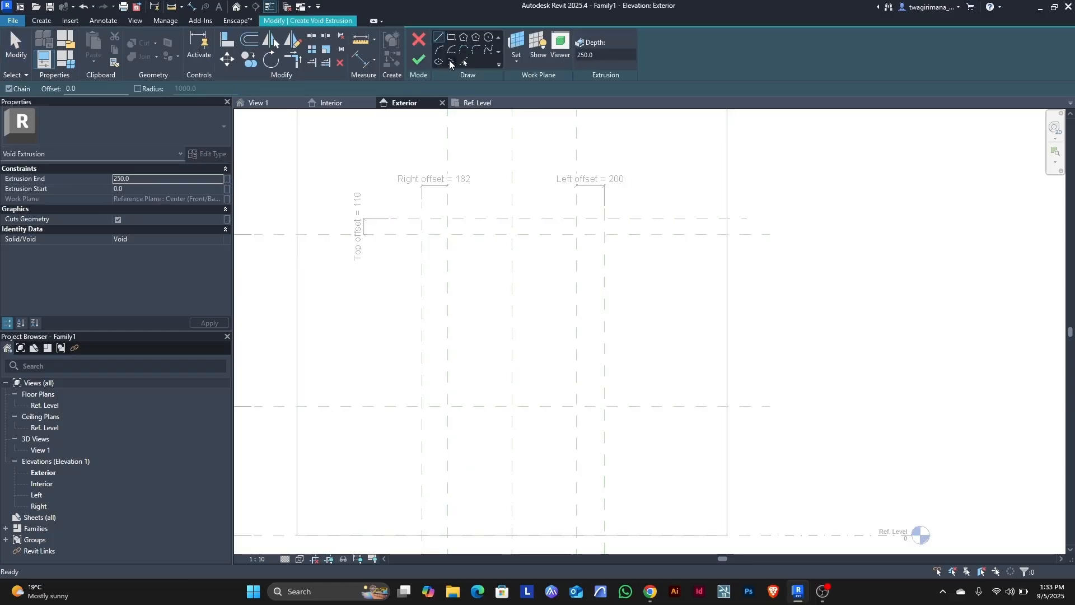
left_click(519, 59)
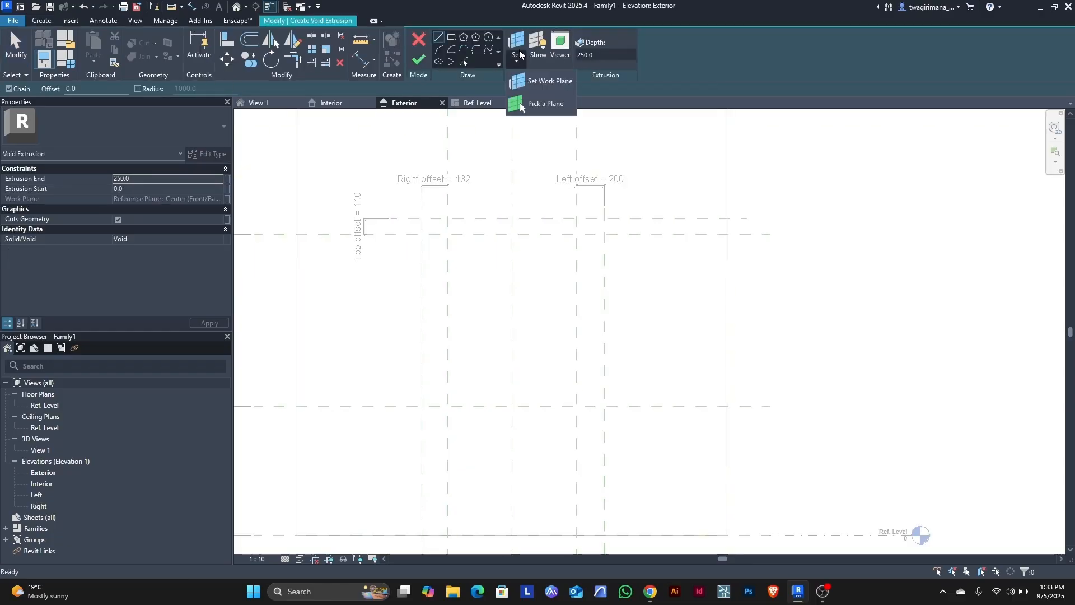
left_click(518, 45)
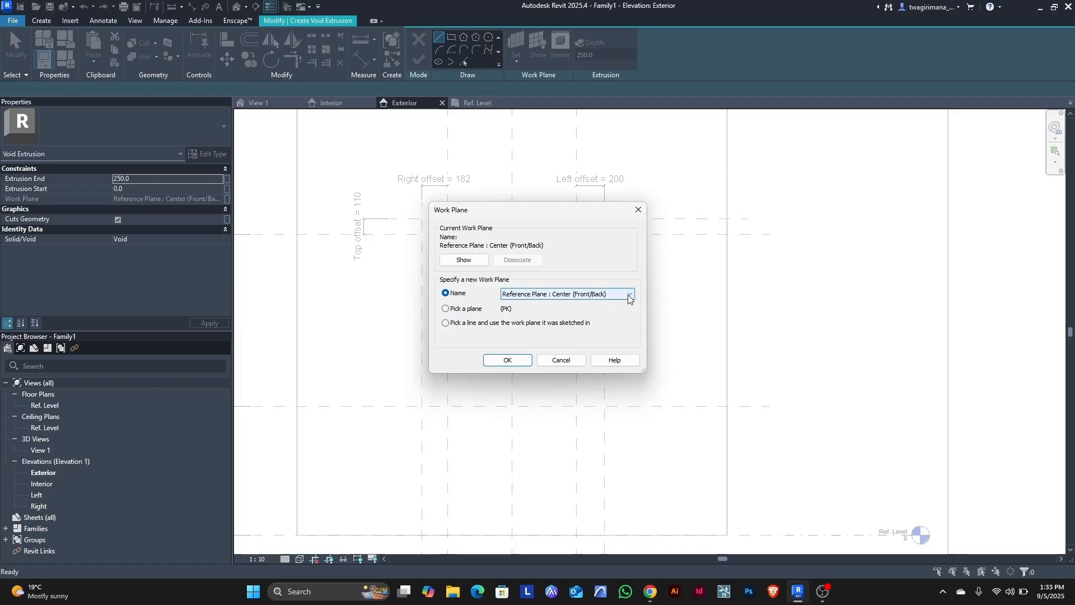
left_click(629, 295)
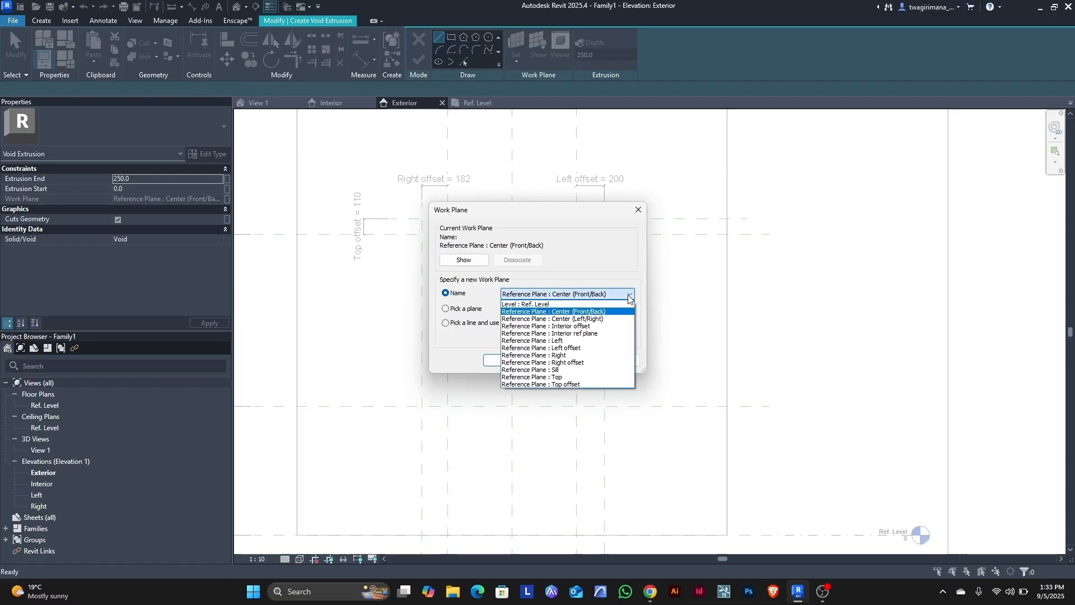
left_click(595, 334)
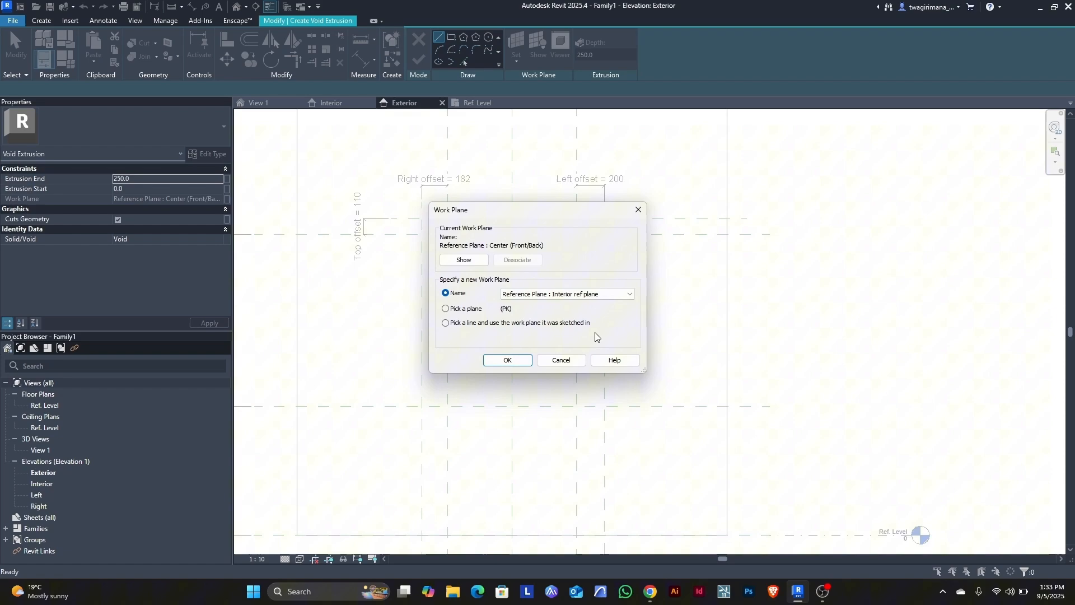
left_click(493, 361)
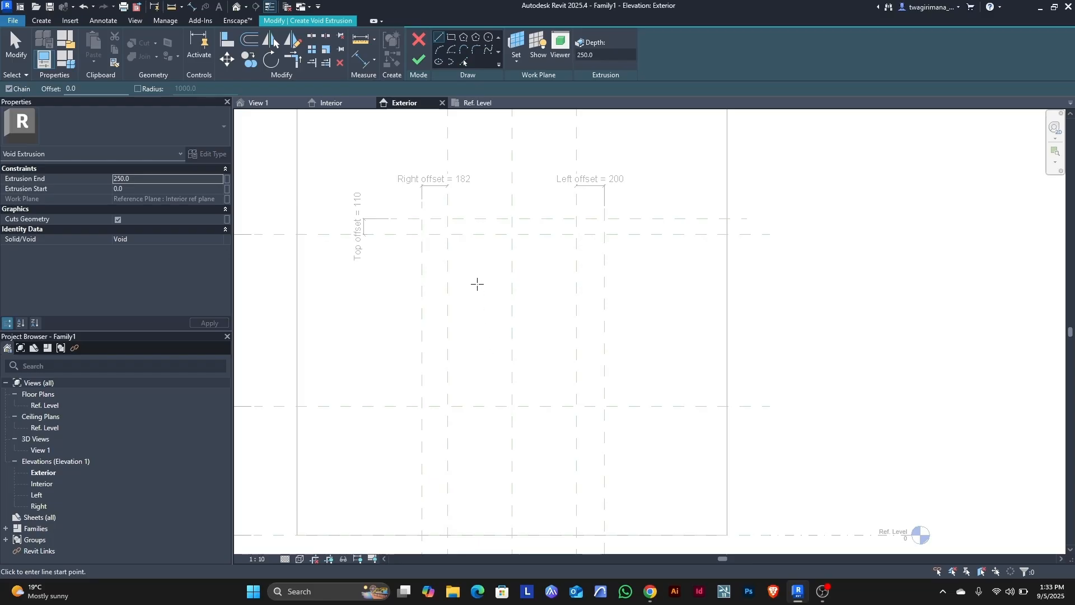
- Sketch a rectangle on the Left, Right, Top and Sill reference planes with its sides locked, and finish the void extrusion
left_click(451, 37)
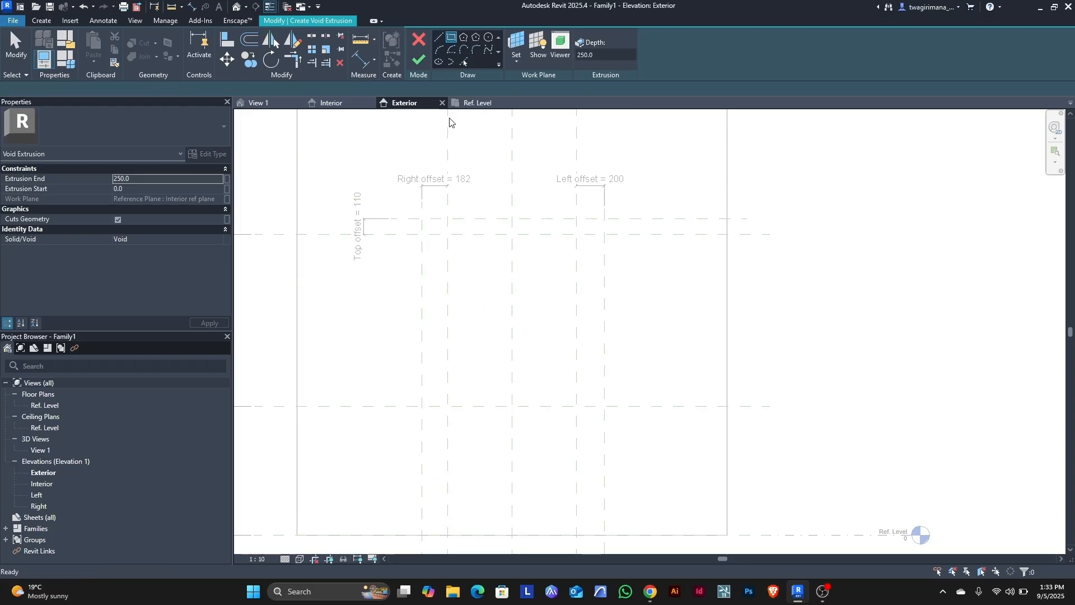
left_click(448, 234)
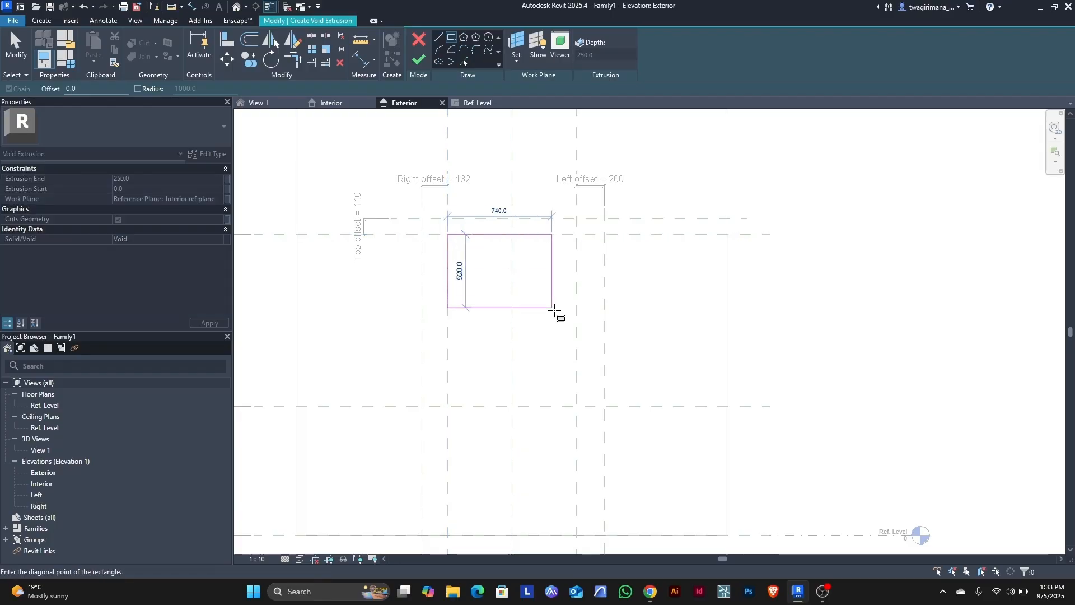
left_click(576, 405)
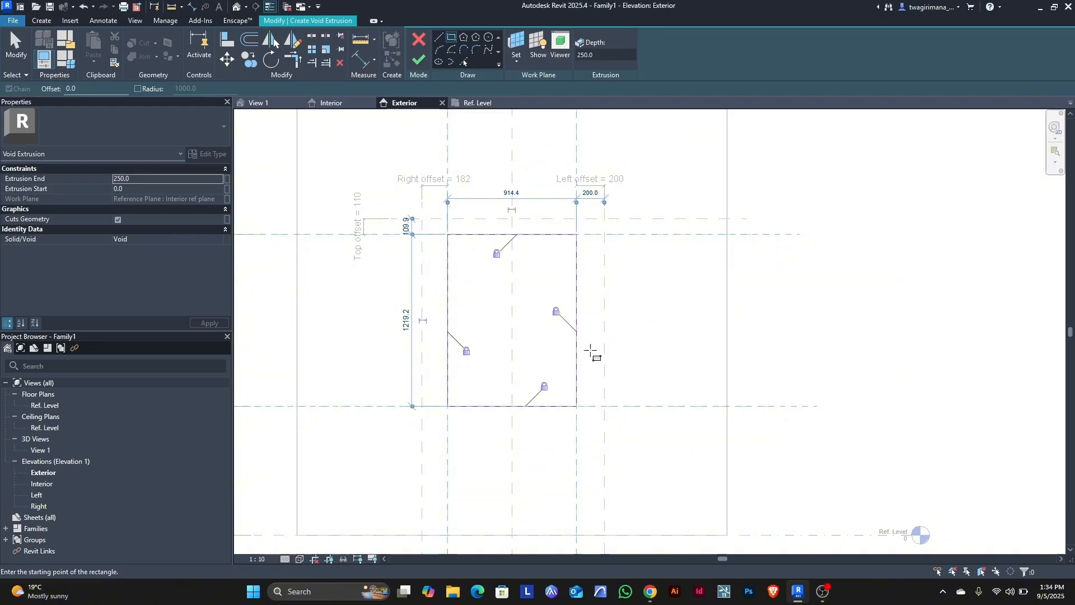
left_click(419, 63)
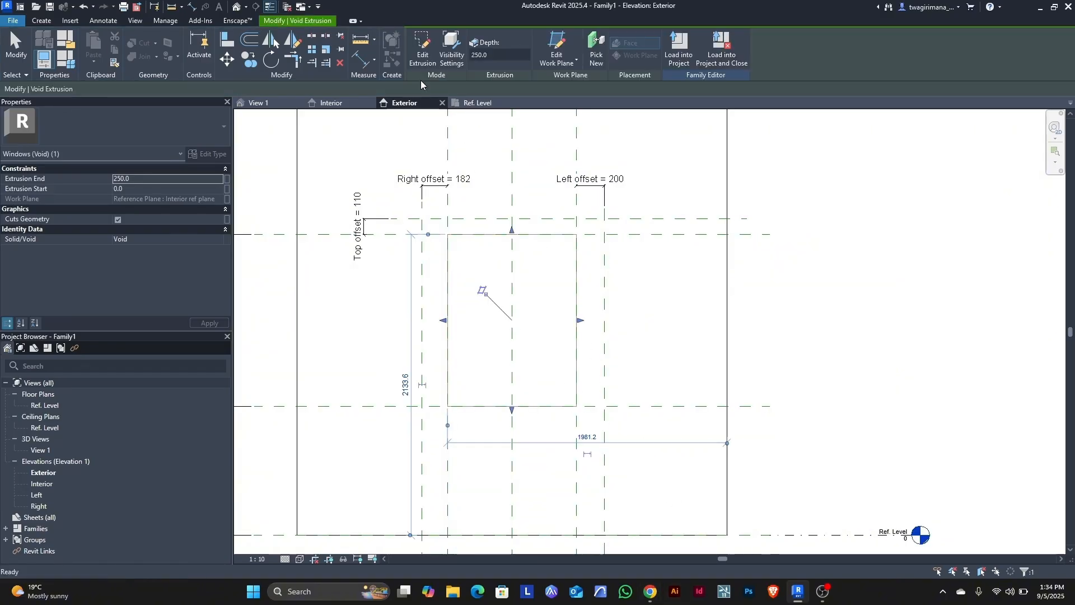
- In the Ref. Level plan, pull the void's exterior face back to the Interior offset plane for a 60 mm extrusion end
left_click(481, 106)
scroll(487, 312, "down", 2)
scroll(652, 305, "up", 5)
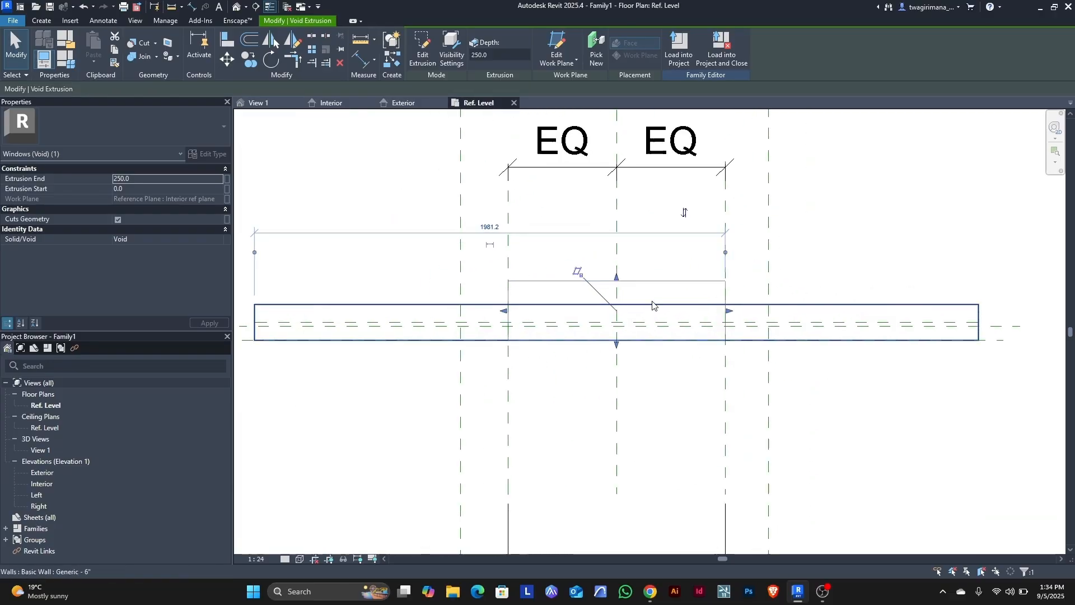
scroll(534, 341, "down", 1)
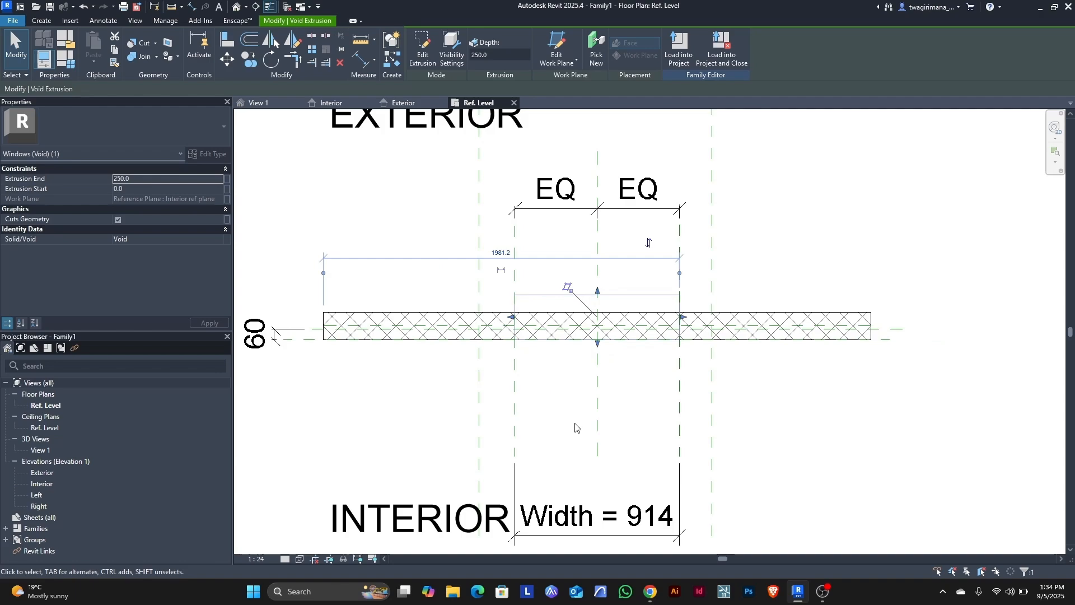
scroll(559, 375, "down", 1)
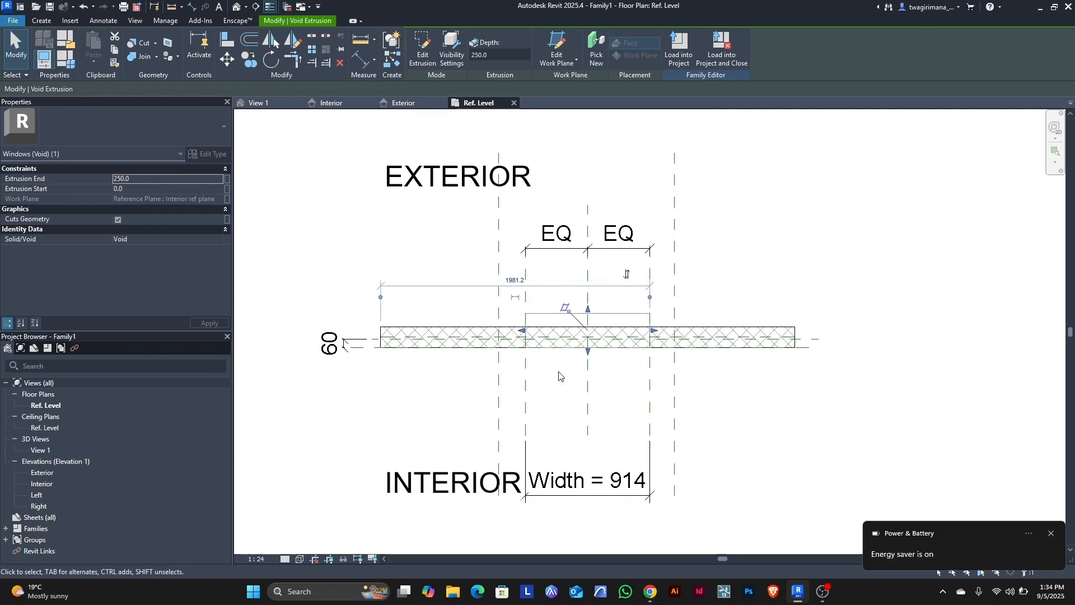
scroll(577, 333, "up", 2)
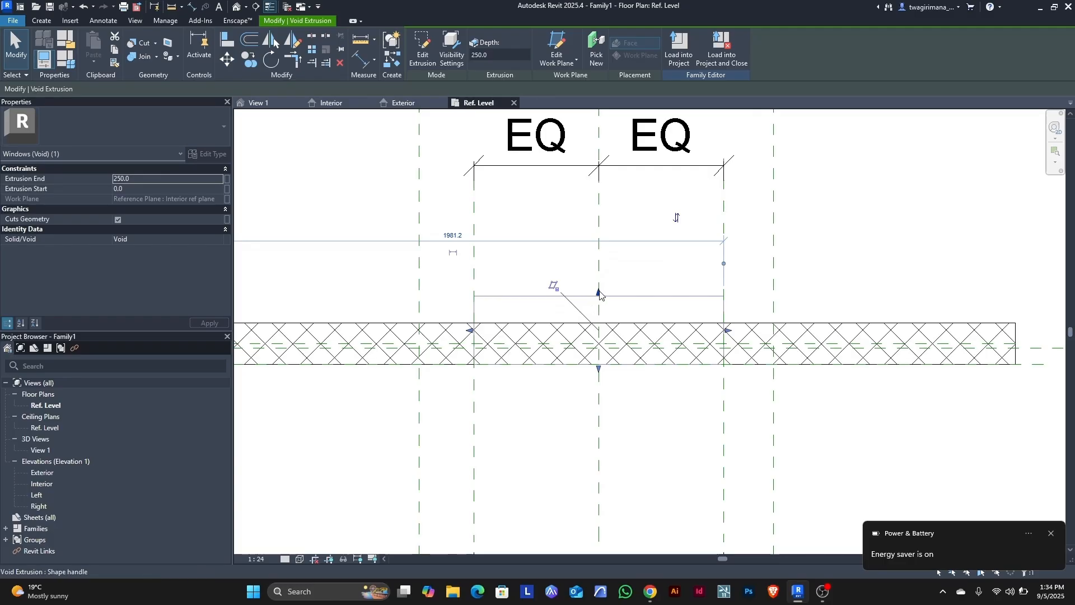
left_click_drag(599, 296, 599, 354)
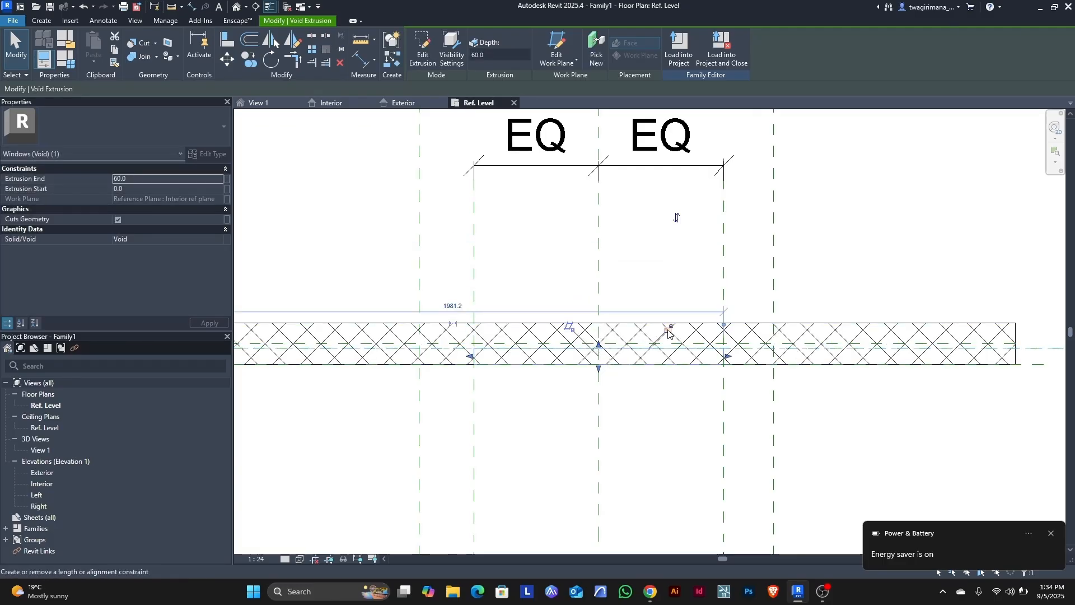
left_click(671, 497)
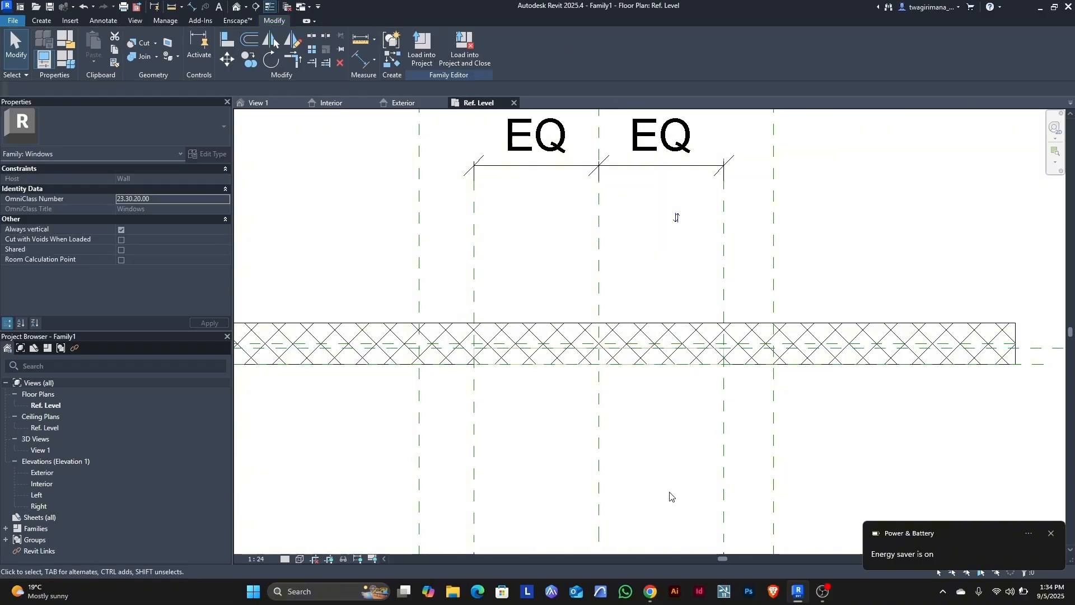
- In the 3D view, cut the host wall with the rectangular void extrusion
left_click(270, 104)
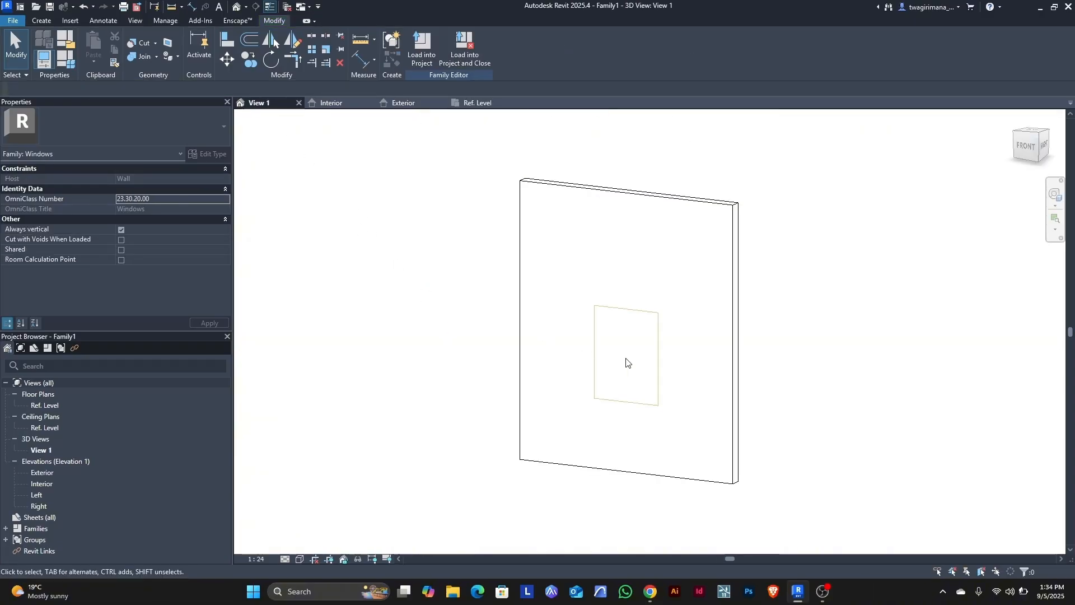
scroll(626, 363, "down", 2)
scroll(698, 364, "up", 3)
left_click(1035, 152)
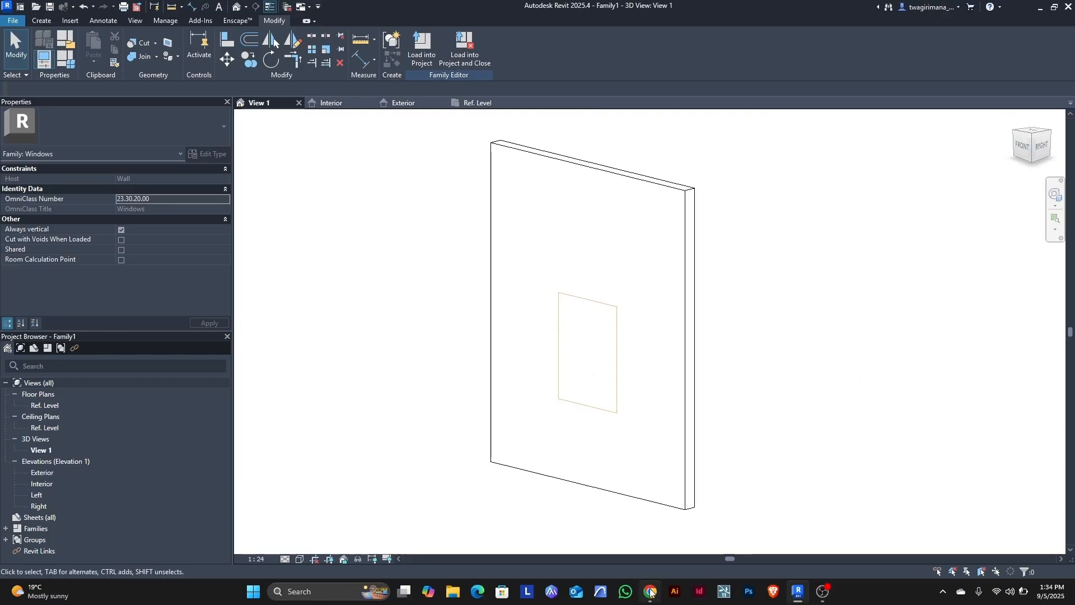
left_click(140, 44)
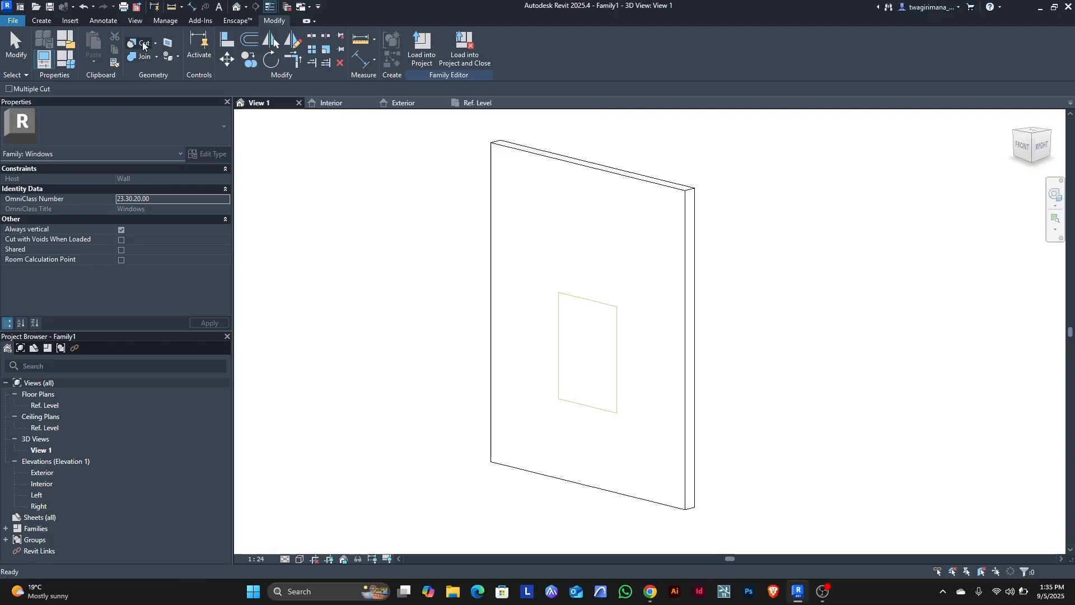
left_click(492, 171)
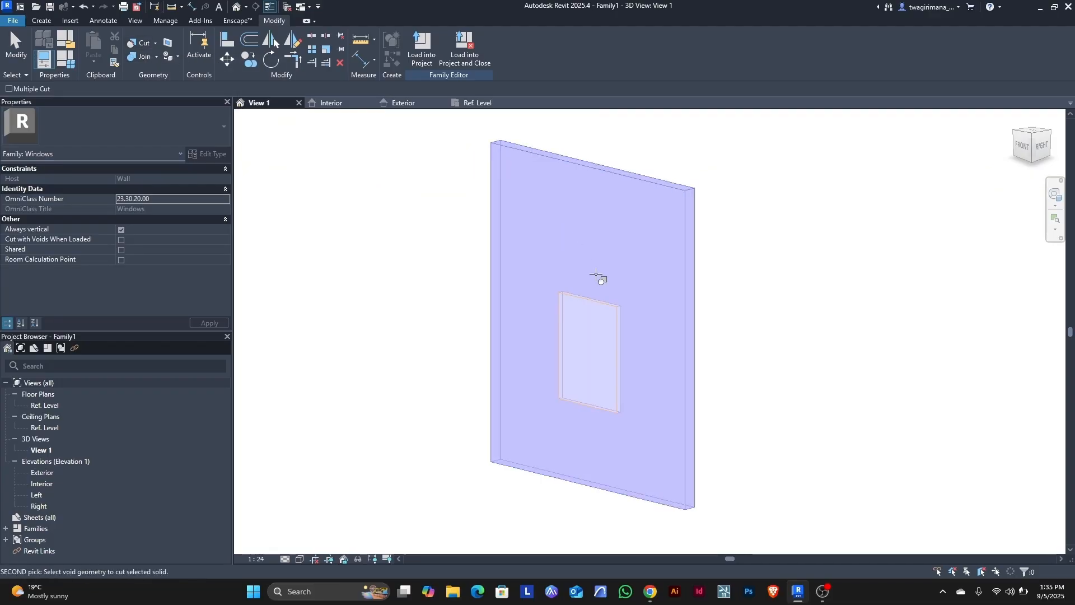
left_click(596, 305)
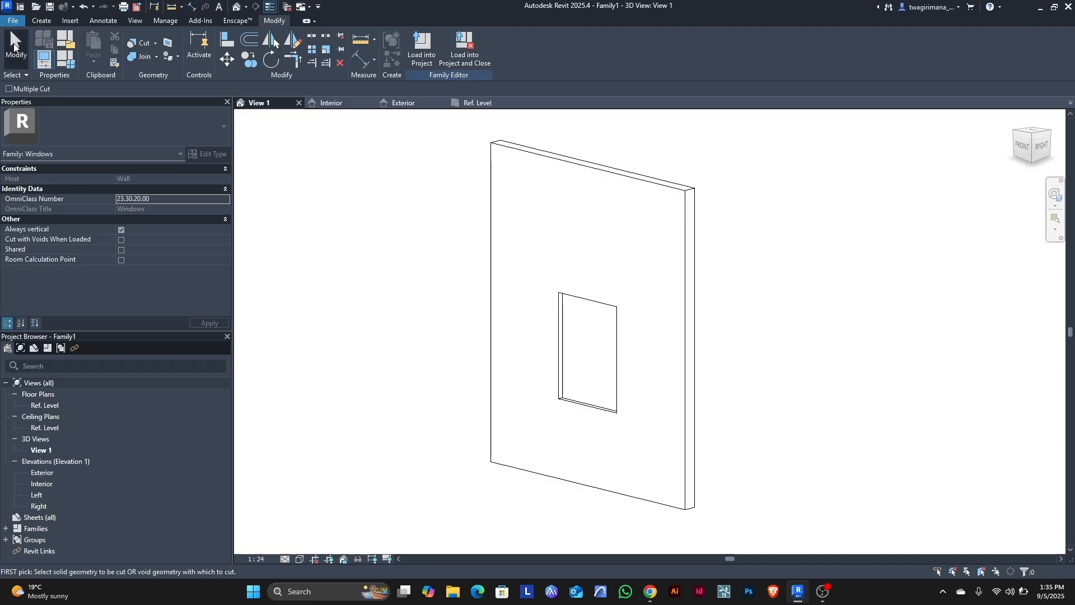
left_click(16, 45)
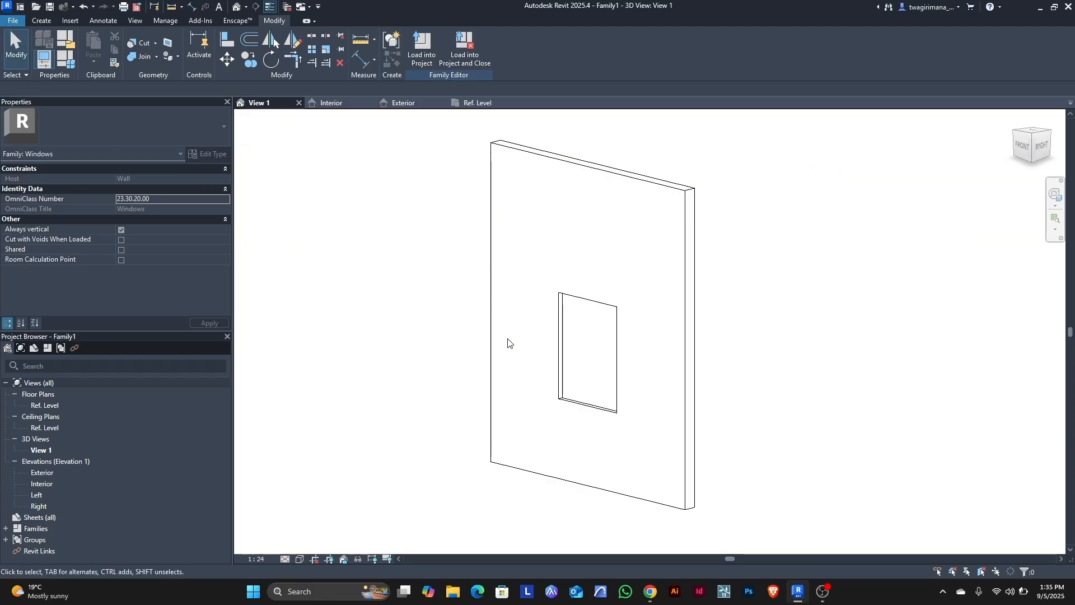
- Check the wall opening from its other side in 3D, and open the Exterior elevation
left_click(1020, 149)
middle_click_drag(333, 146, 435, 226, "shift")
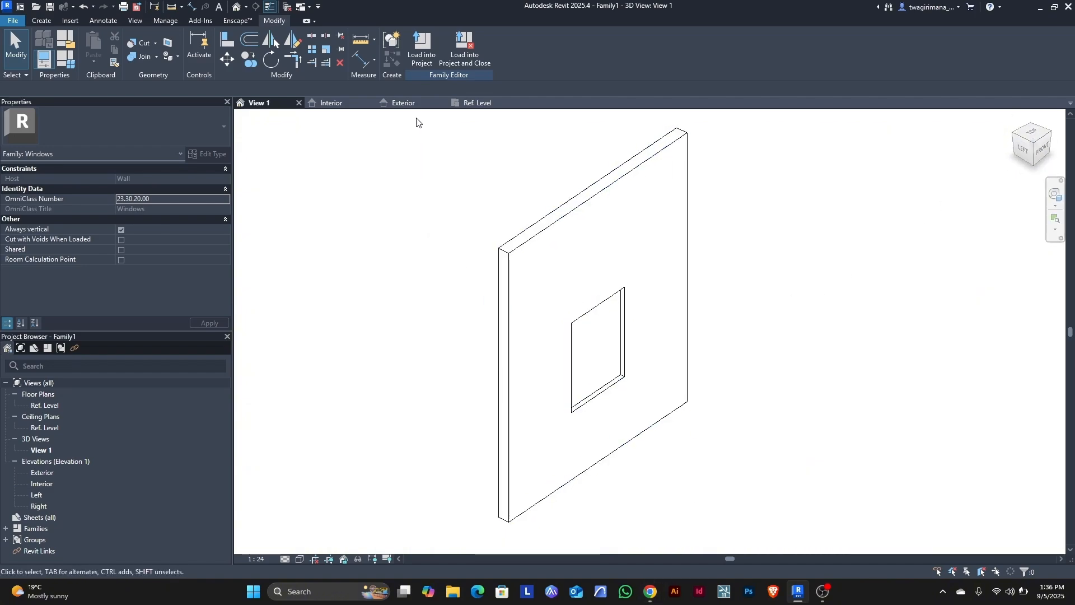
left_click(413, 104)
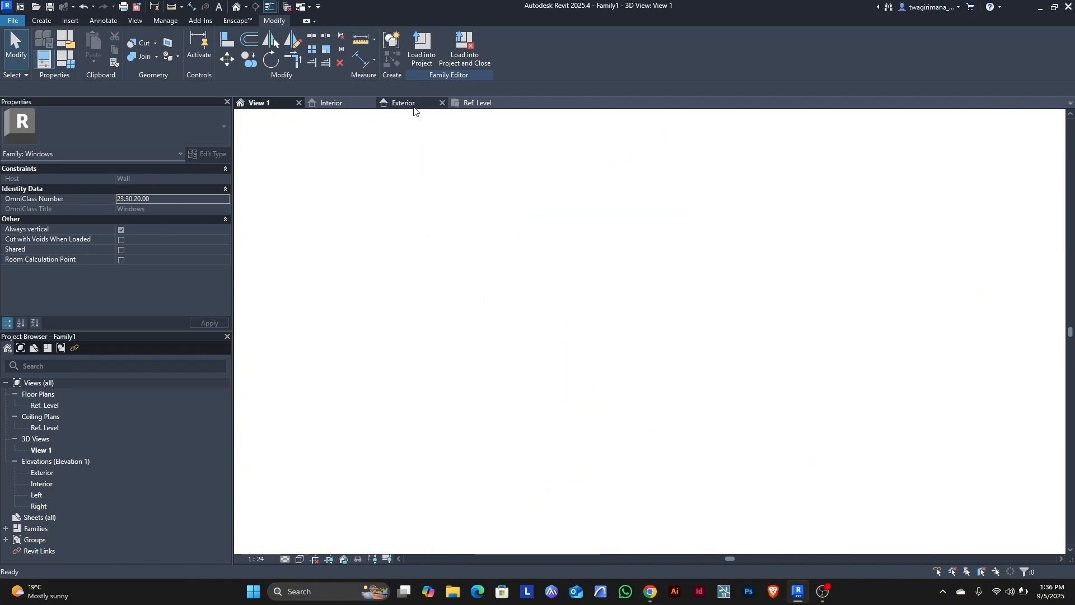
left_click(41, 20)
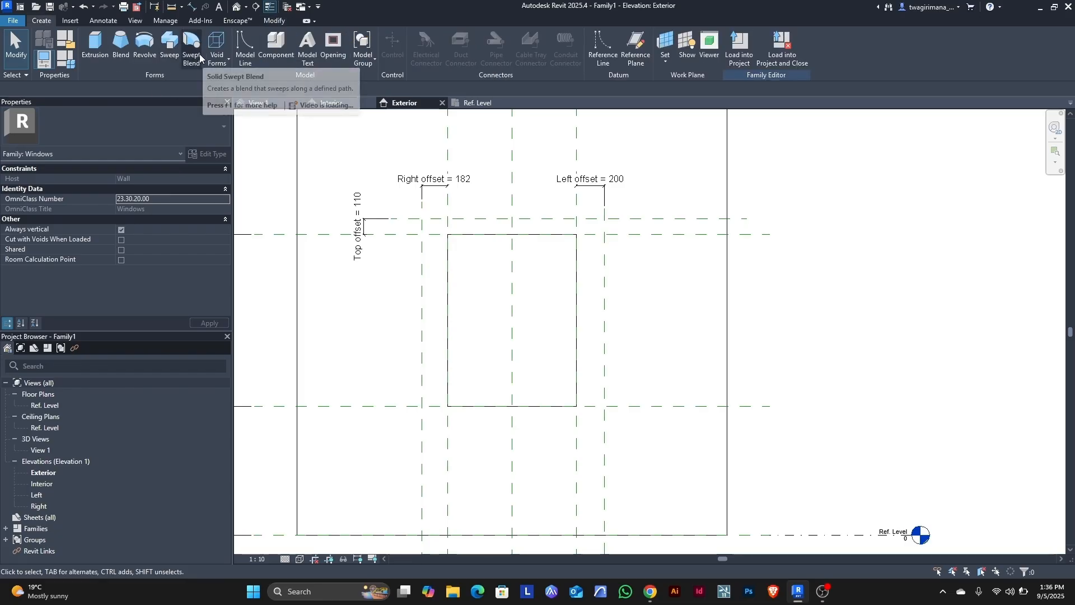
left_click(227, 60)
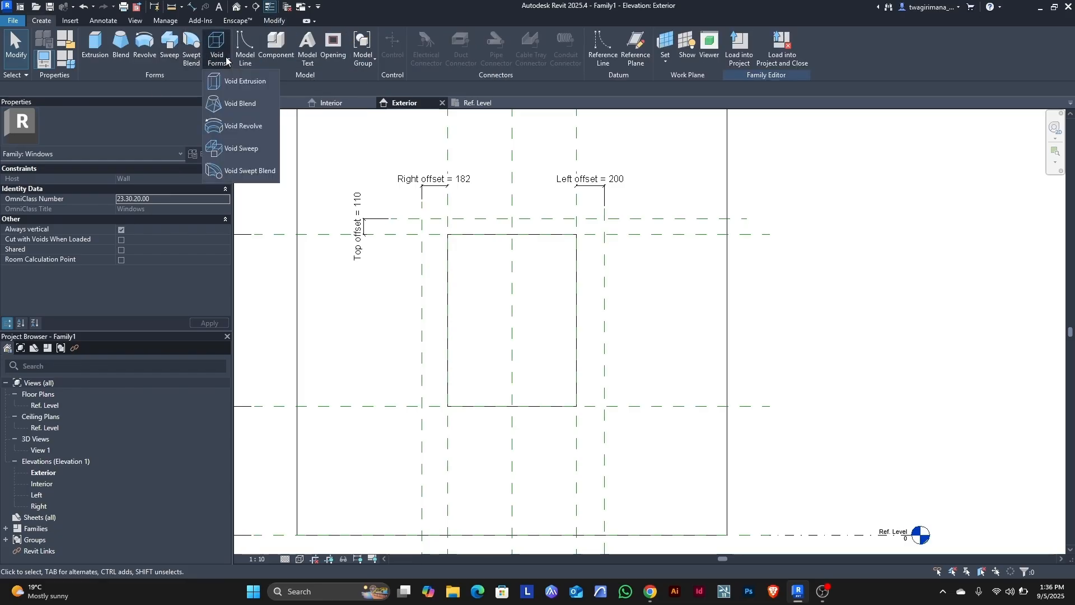
left_click(238, 104)
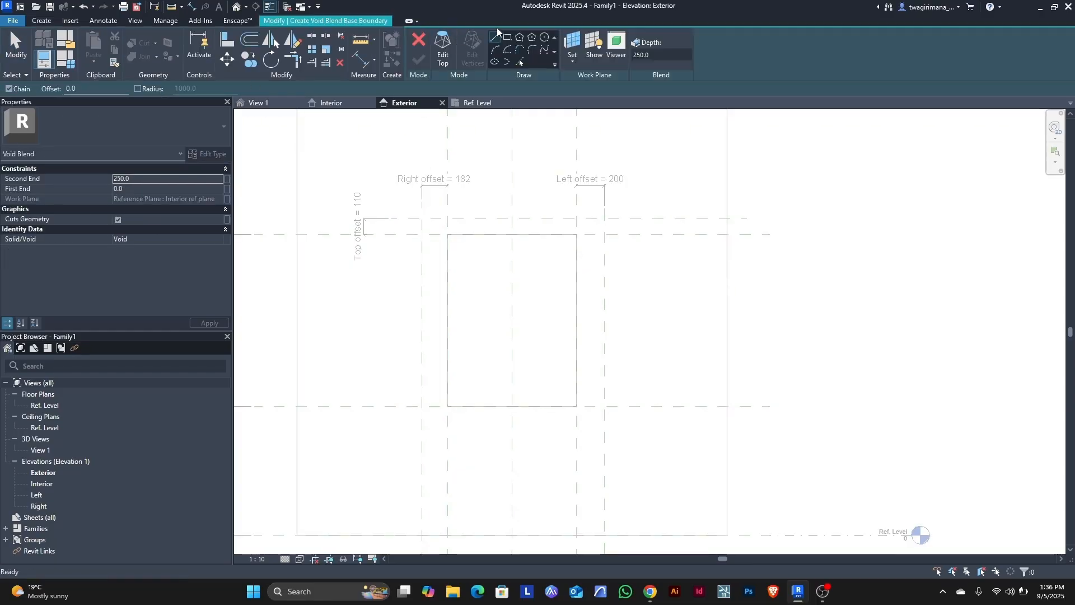
left_click(572, 45)
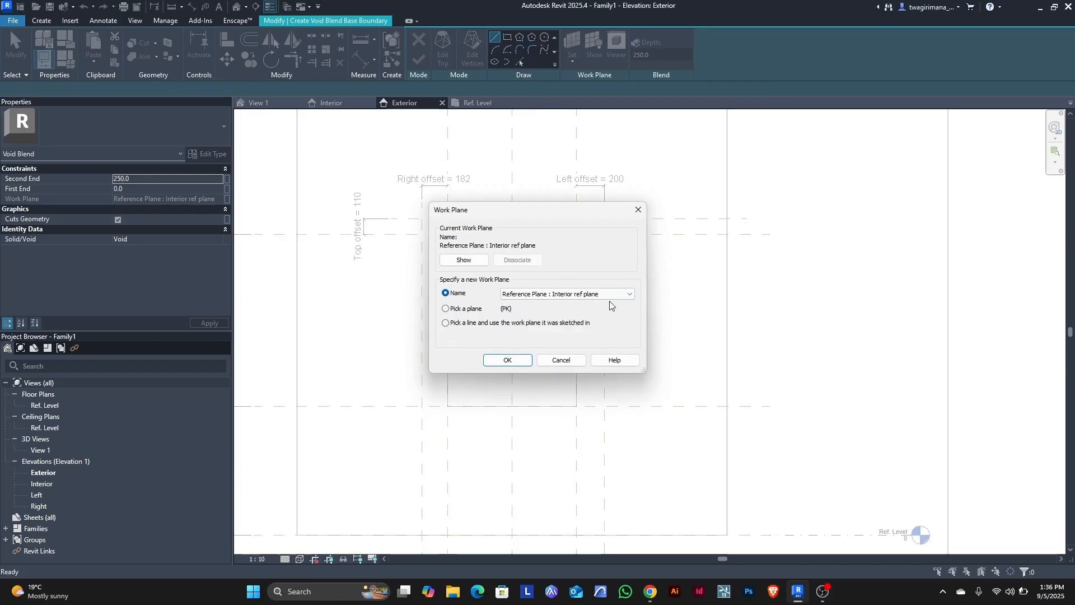
left_click(629, 295)
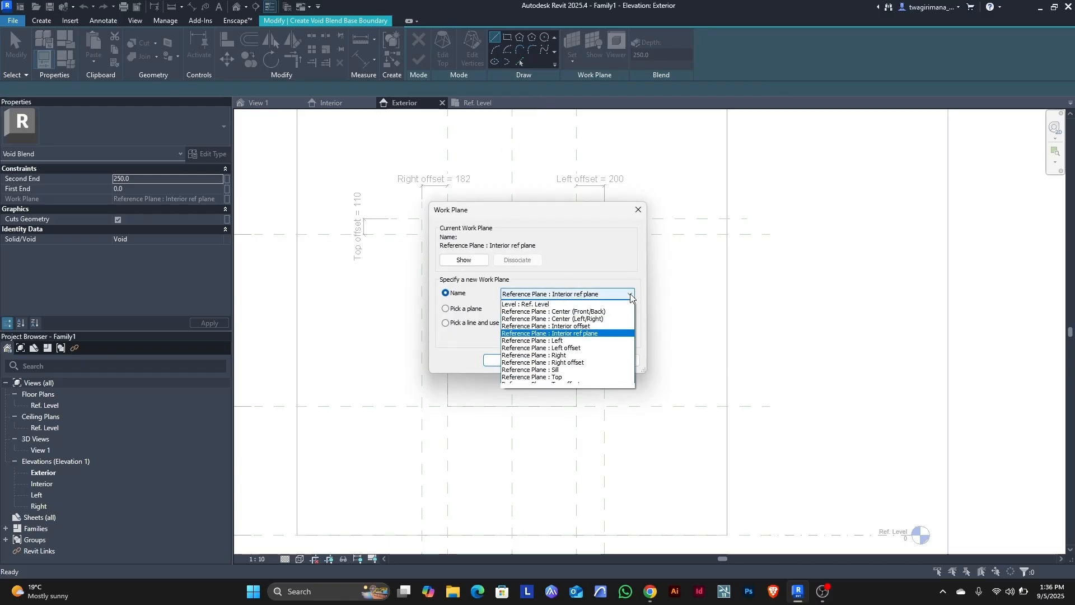
left_click(590, 326)
left_click(507, 361)
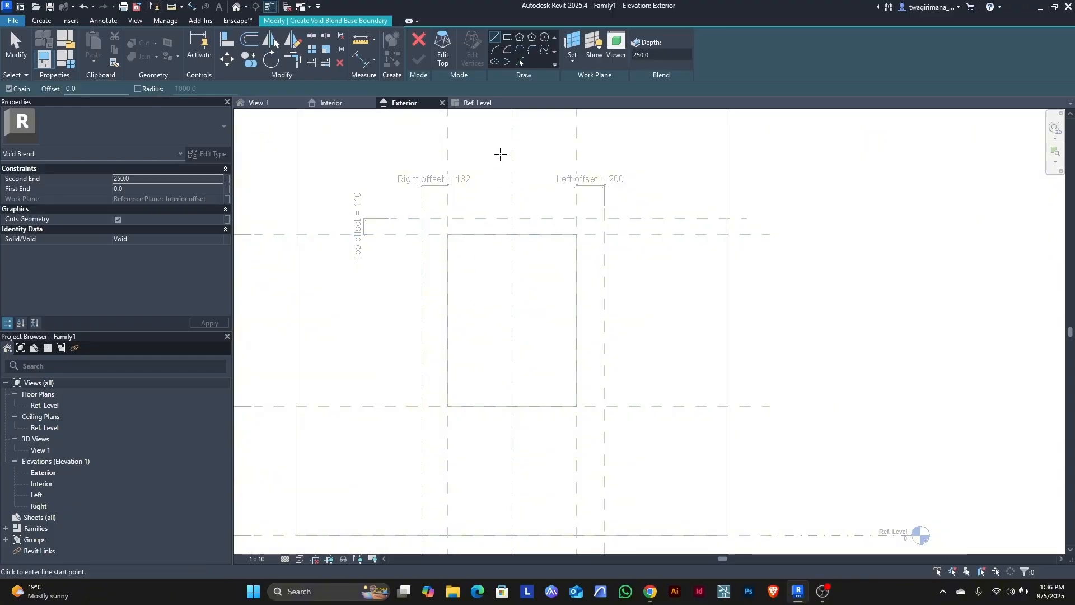
left_click(507, 38)
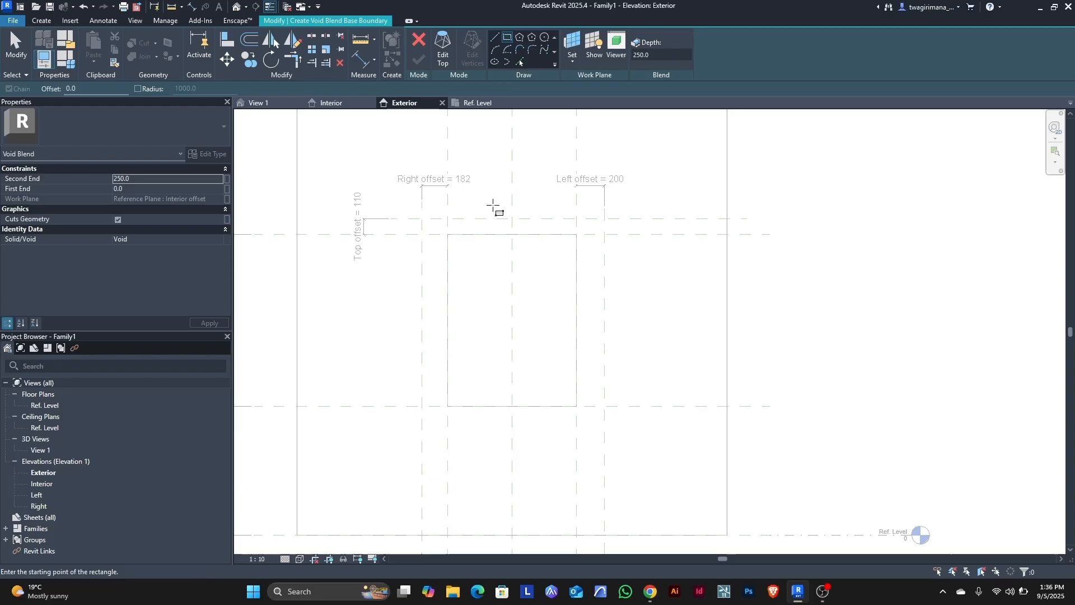
left_click(448, 234)
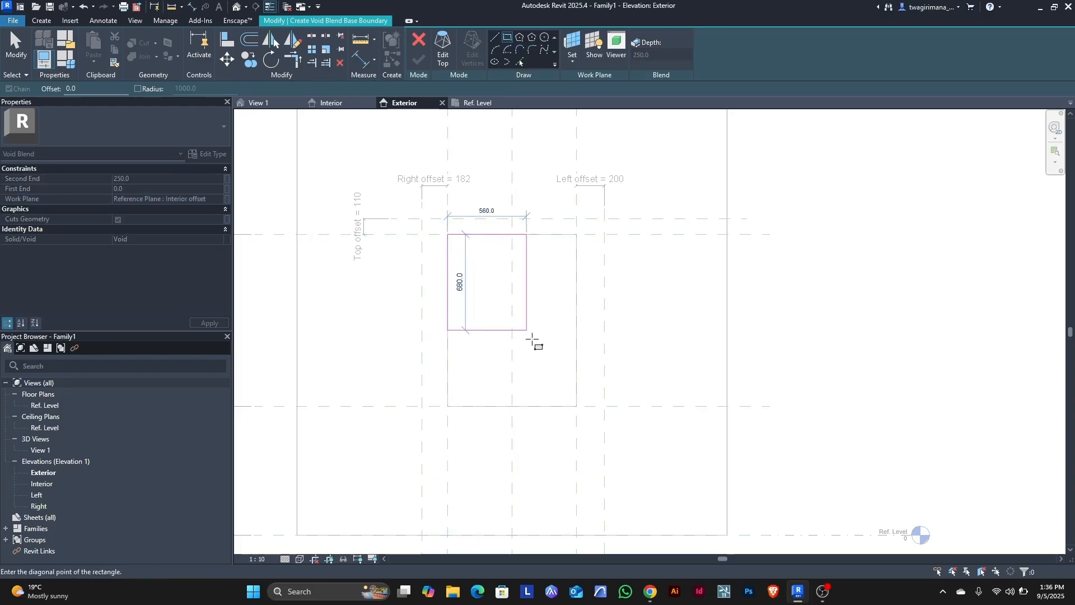
left_click(577, 406)
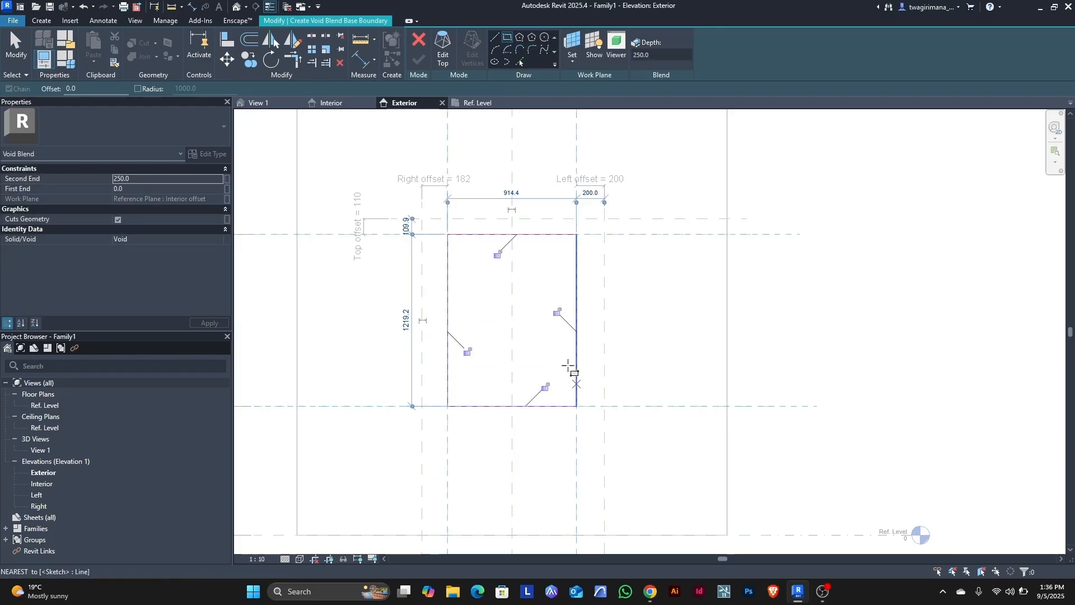
left_click(497, 253)
left_click(467, 351)
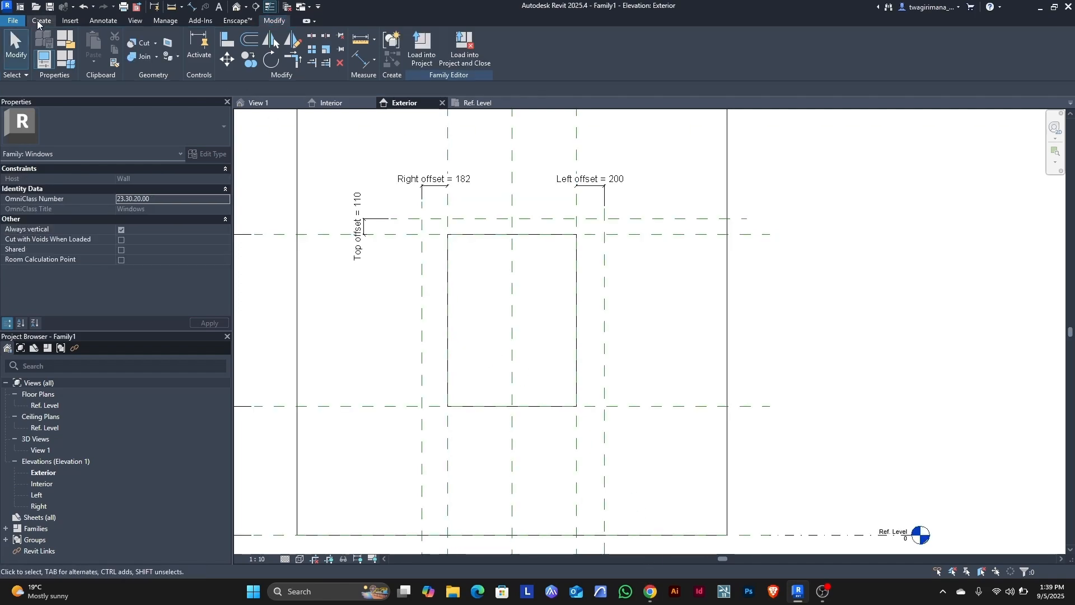
- Start a void blend and sketch its base rectangle on the Left, Right, Top and Sill reference planes with its sides locked
left_click(40, 20)
left_click(225, 62)
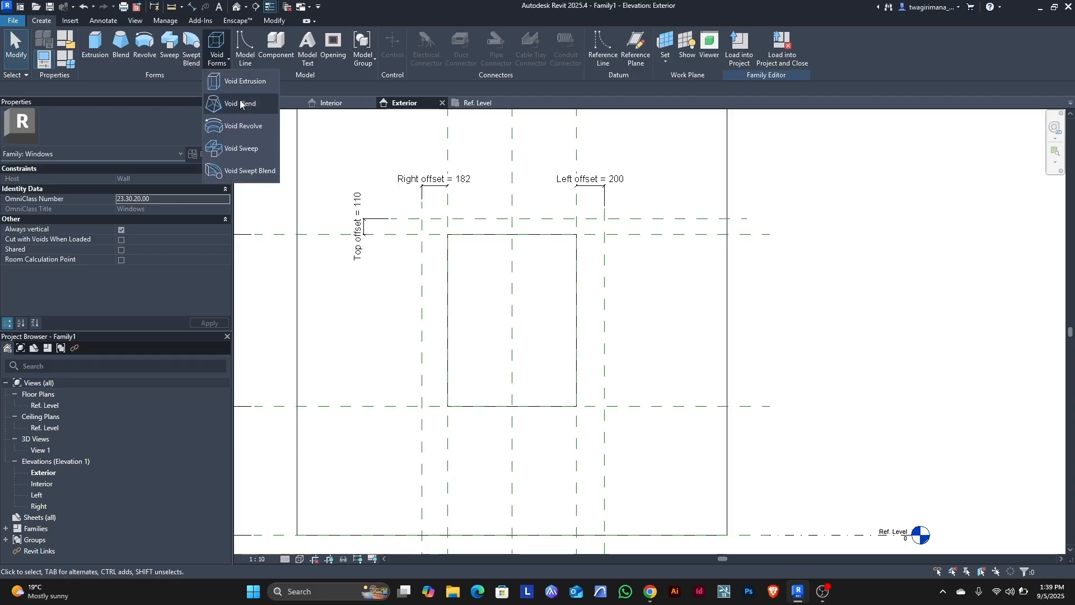
left_click(240, 104)
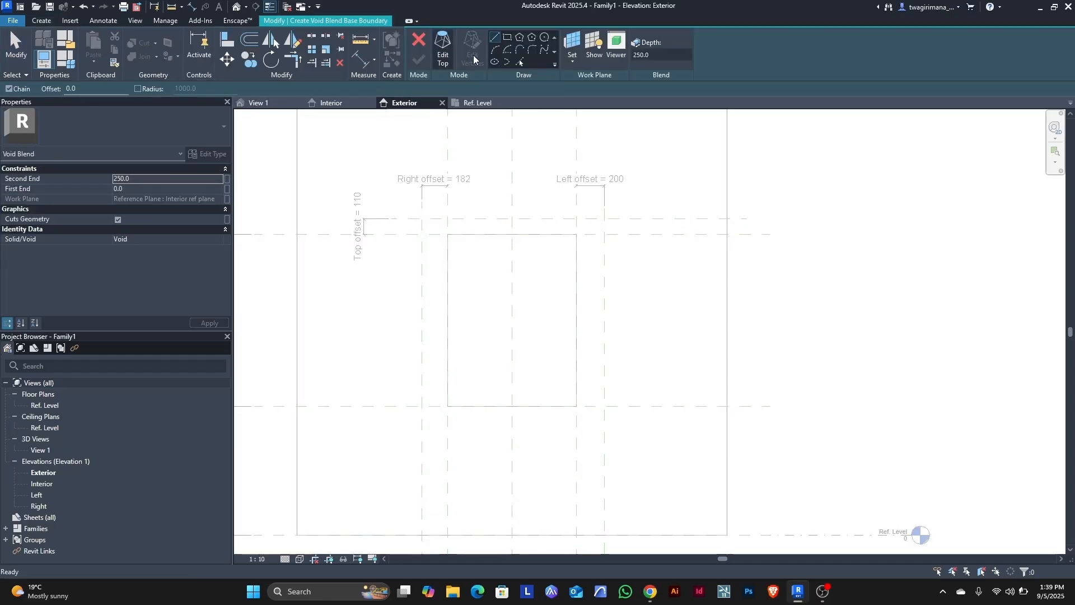
left_click(507, 38)
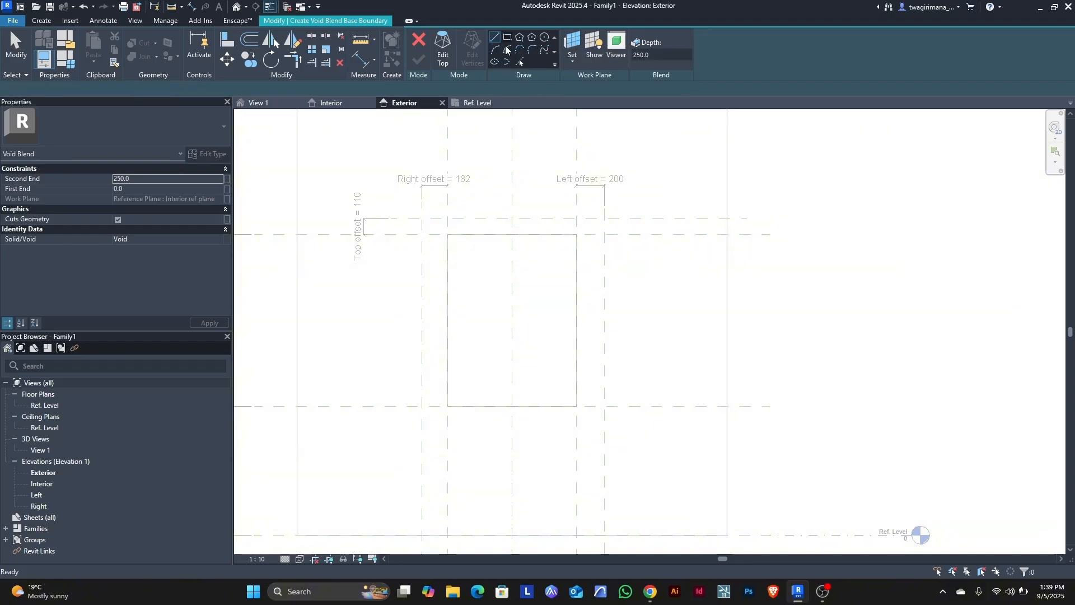
left_click(447, 234)
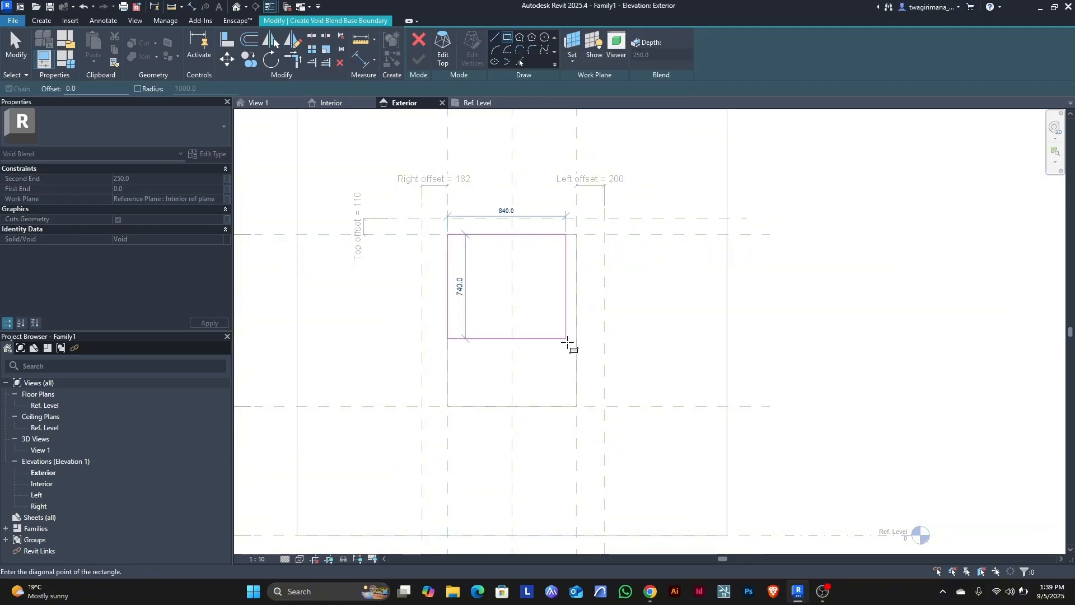
left_click(577, 406)
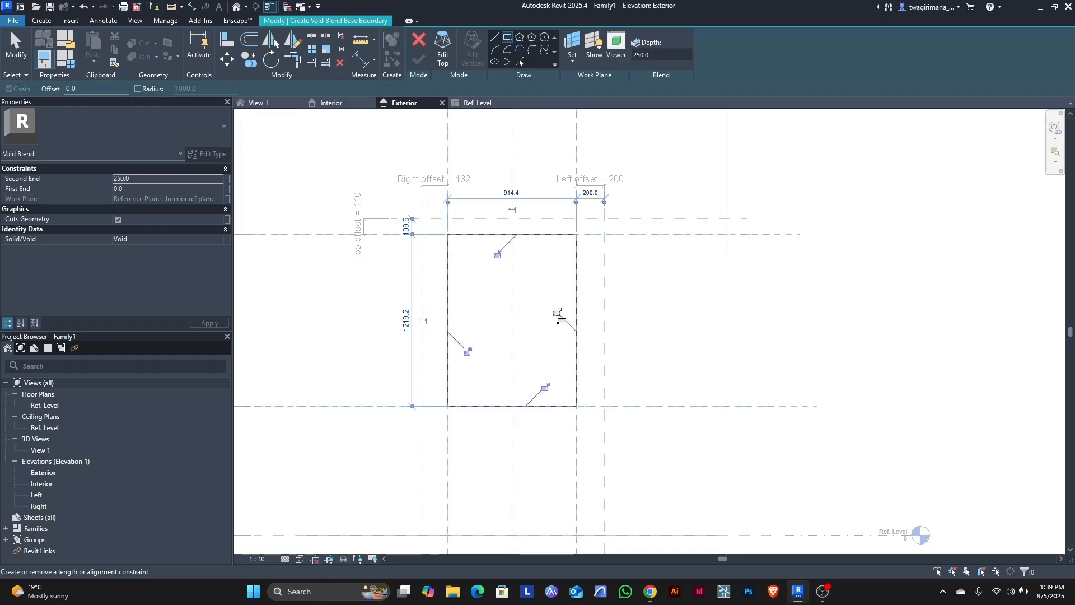
left_click(497, 254)
left_click(467, 351)
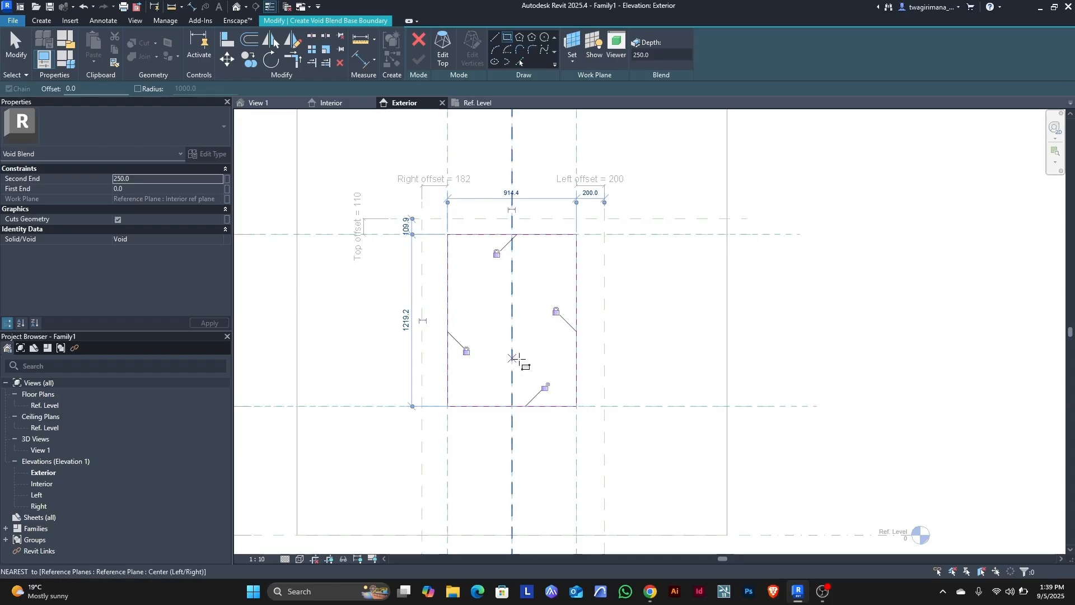
- Switch the void blend to its top boundary and set the Exterior reference plane as the work plane
left_click(449, 54)
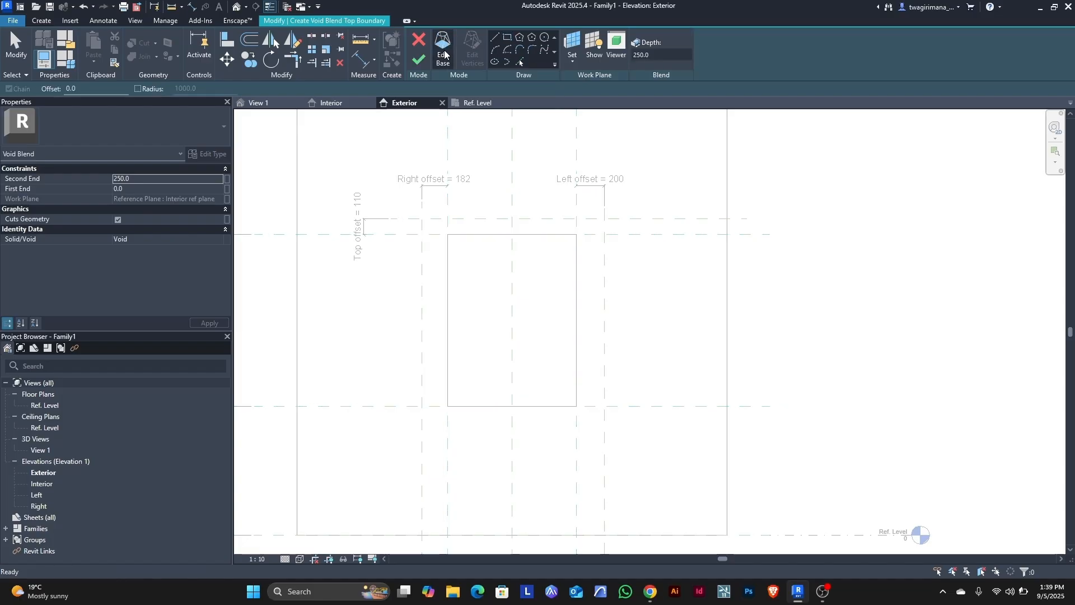
left_click(565, 63)
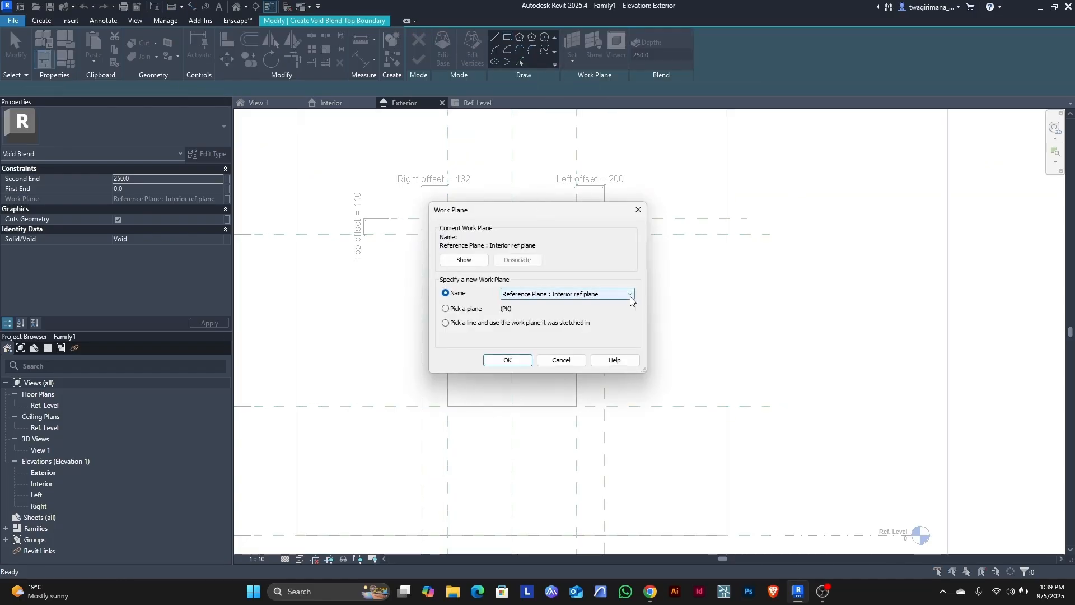
left_click(630, 295)
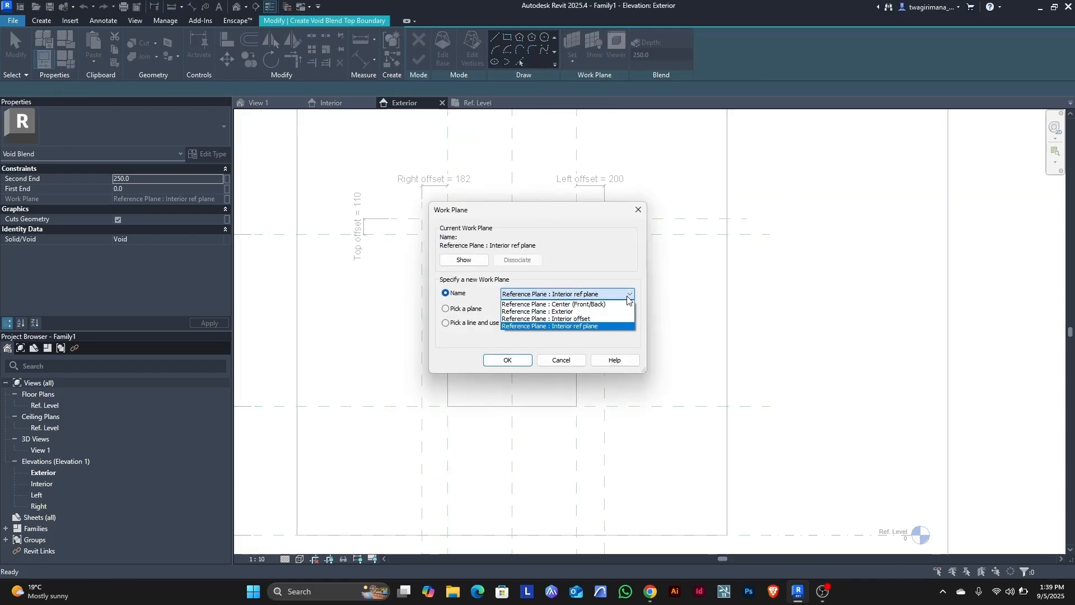
left_click(597, 312)
left_click(507, 361)
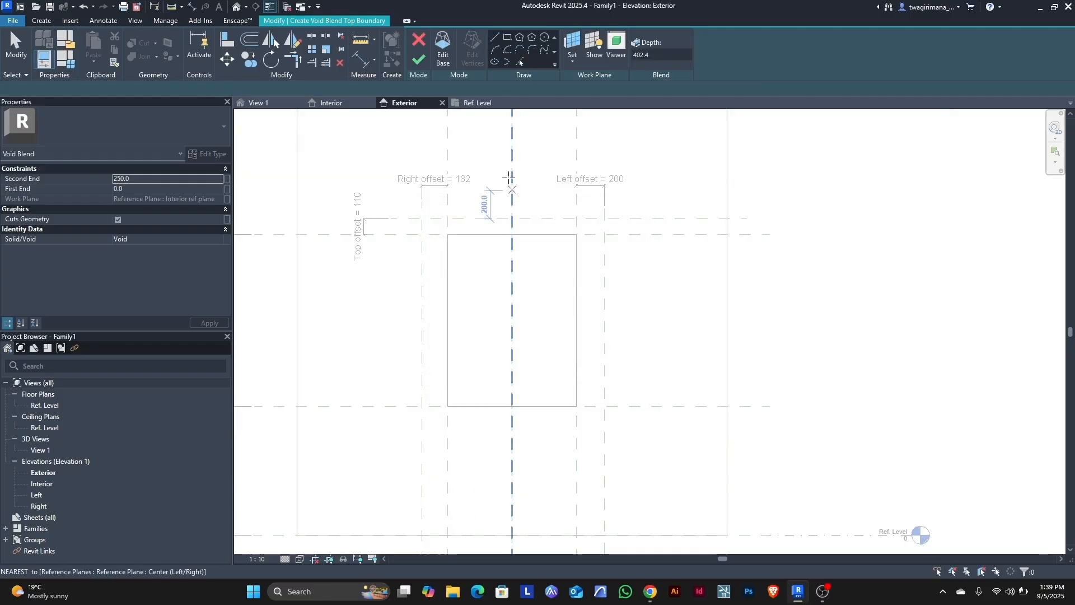
- Sketch the top boundary rectangle on the Right offset, Left offset, Top offset and Sill planes, locking all four sides
left_click(507, 37)
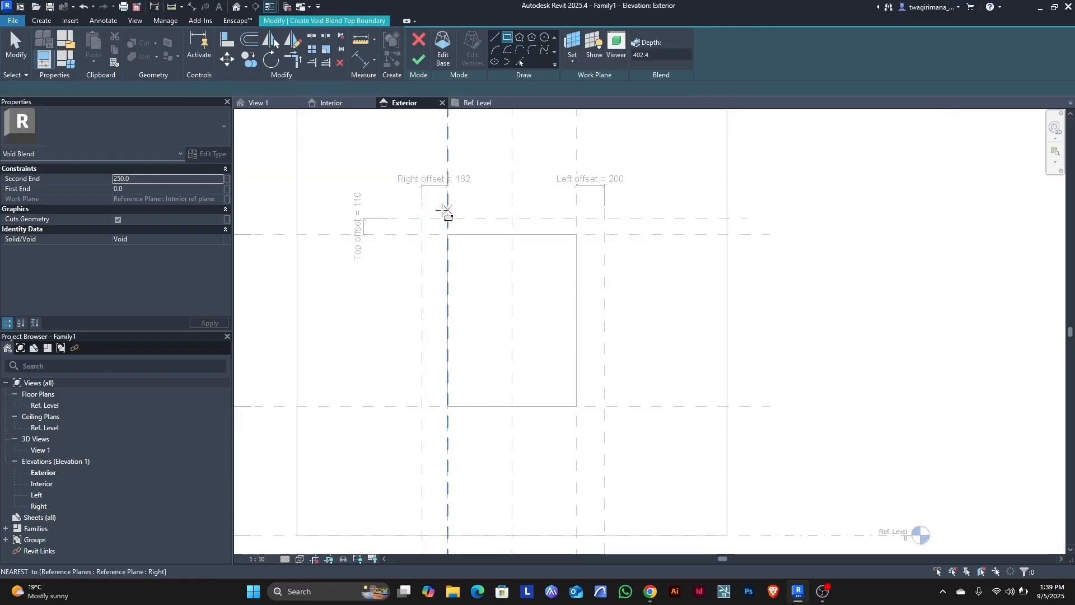
left_click(422, 219)
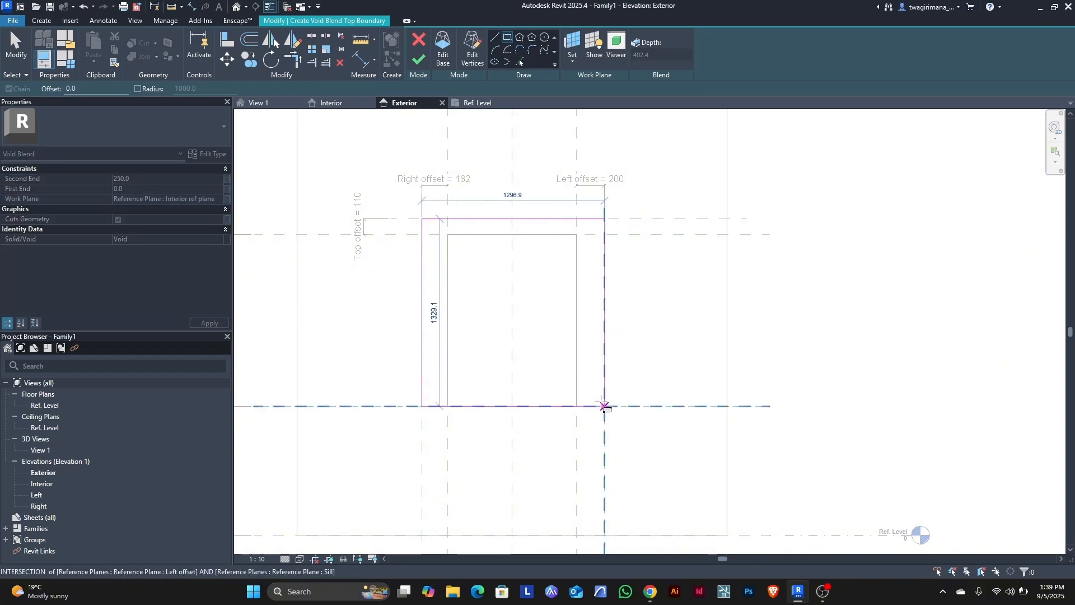
left_click(604, 405)
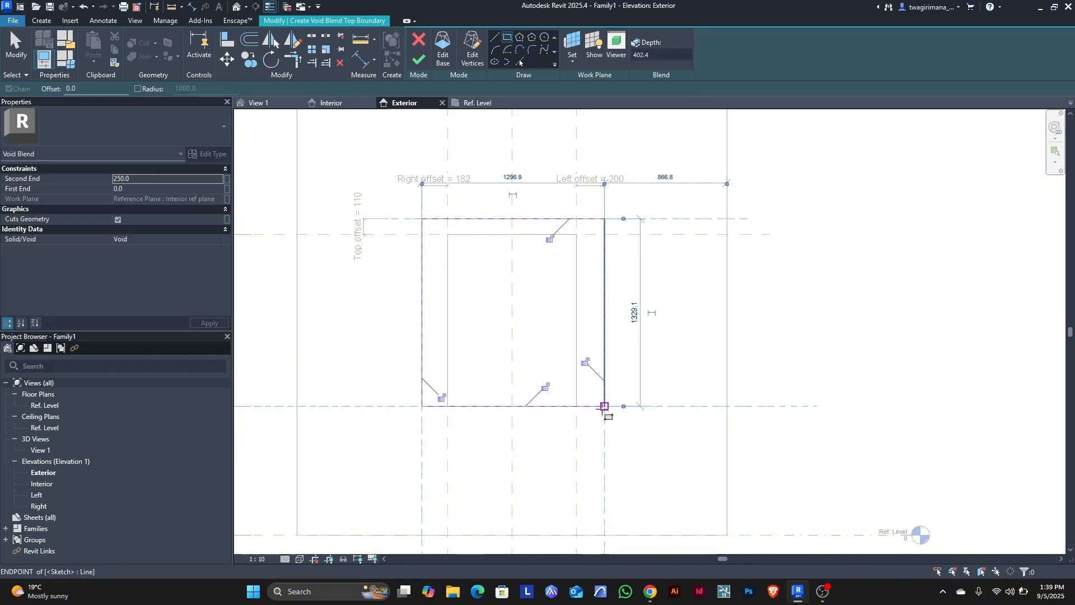
left_click(548, 238)
left_click(584, 362)
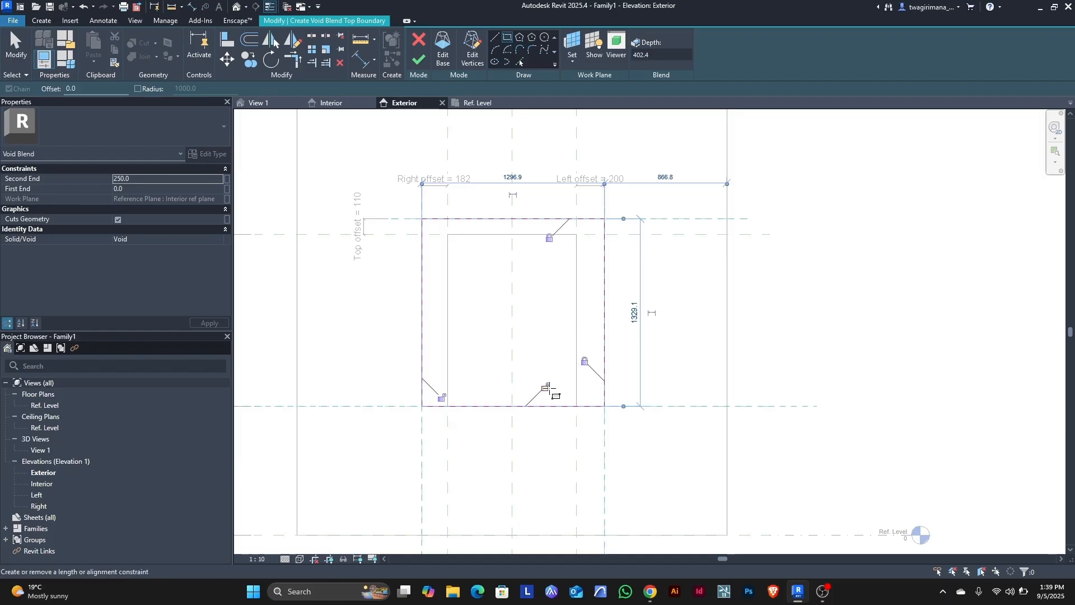
left_click(545, 386)
left_click(441, 397)
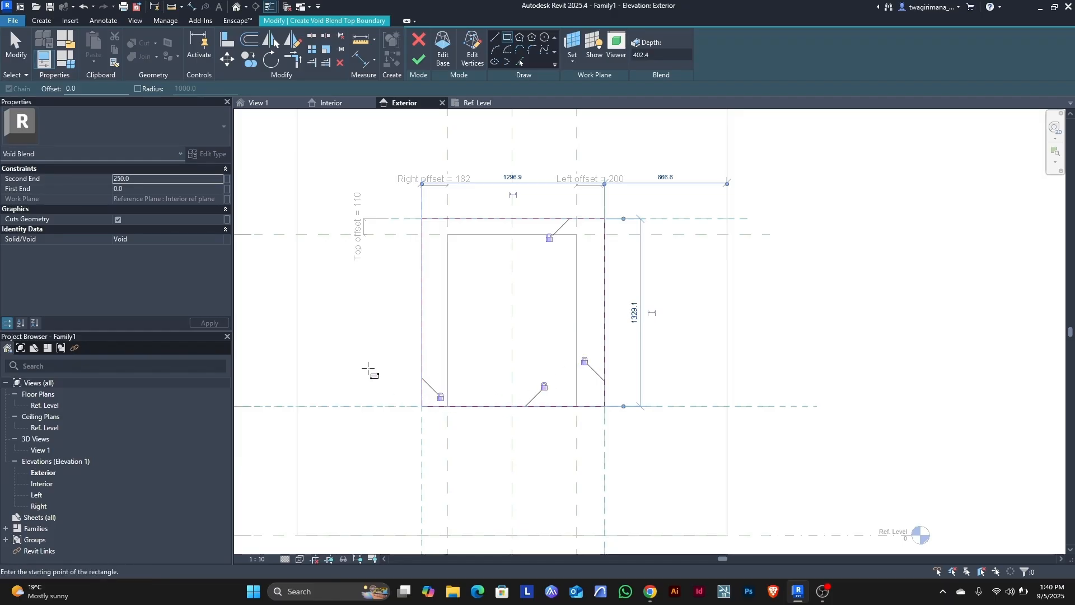
- Set the void blend's second end to 0 and finish the blend
left_click(141, 178)
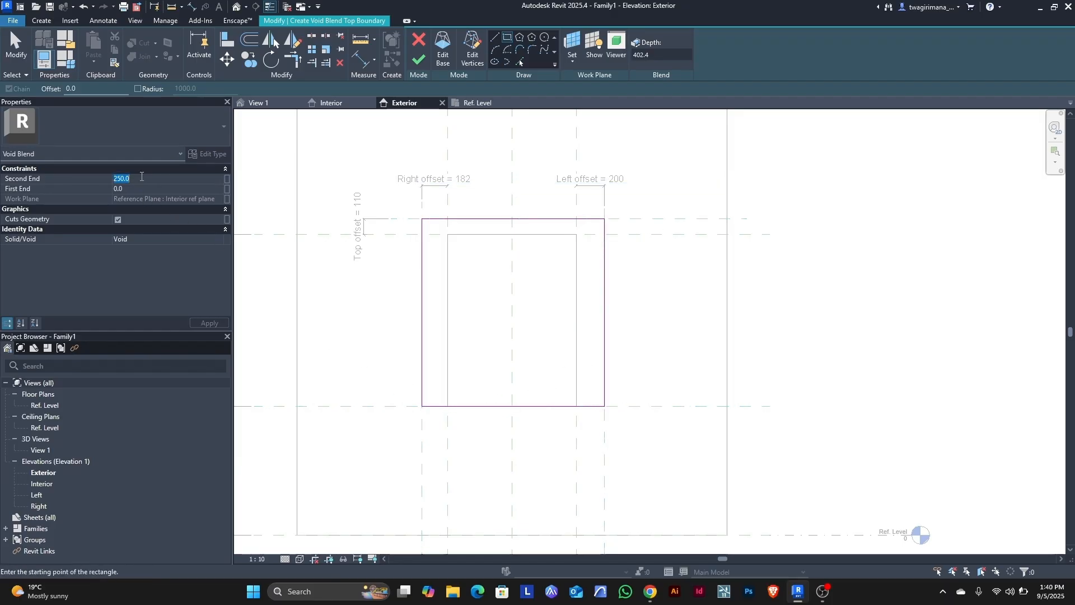
left_click(200, 324)
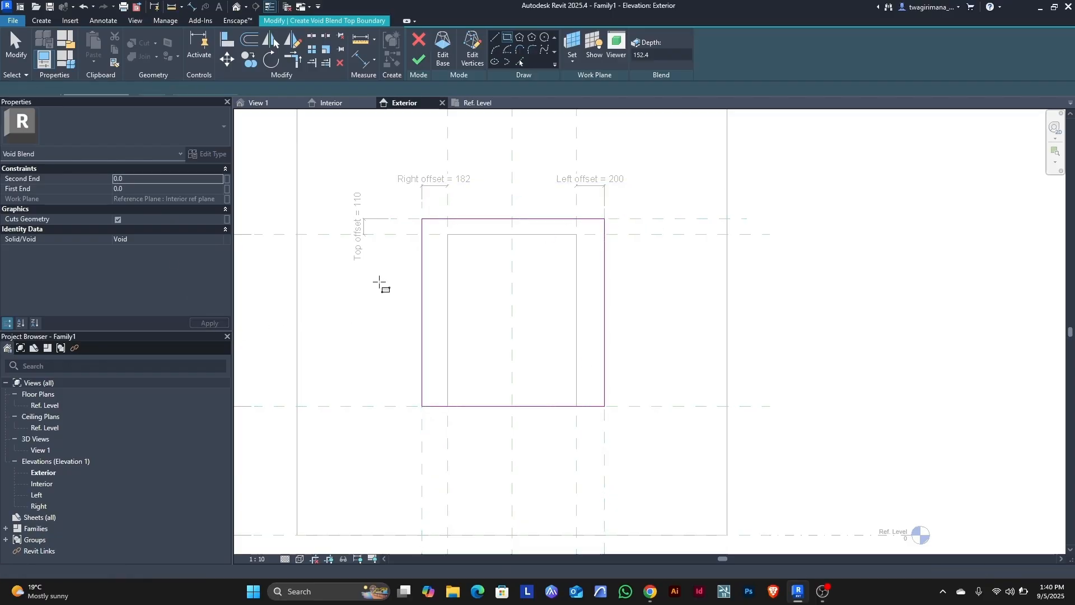
left_click(421, 61)
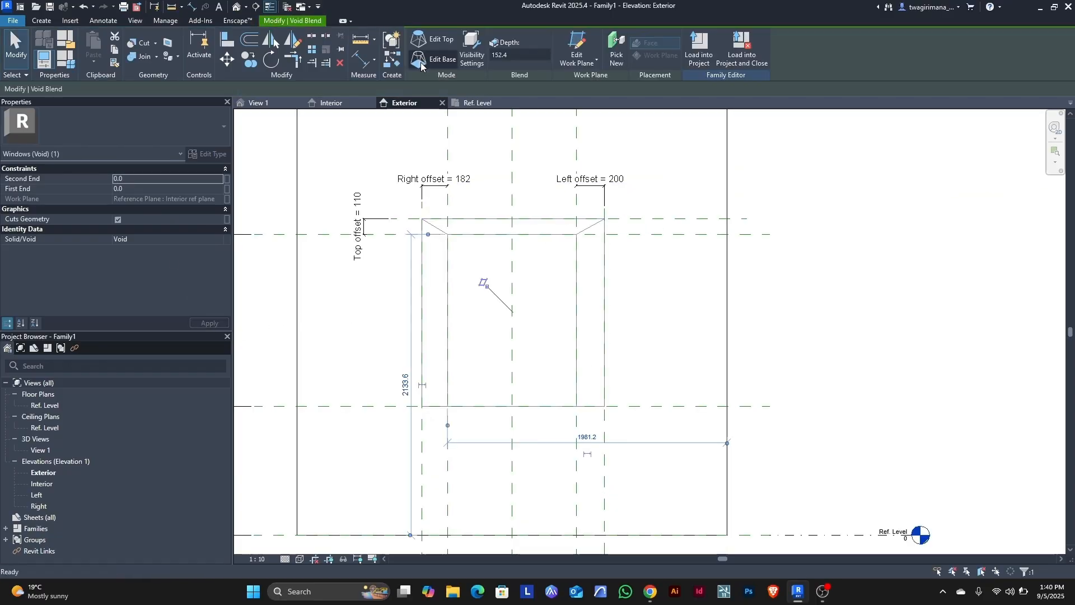
- Cut the wall with the void blend in the 3D view and orbit to inspect the splayed opening
left_click(266, 105)
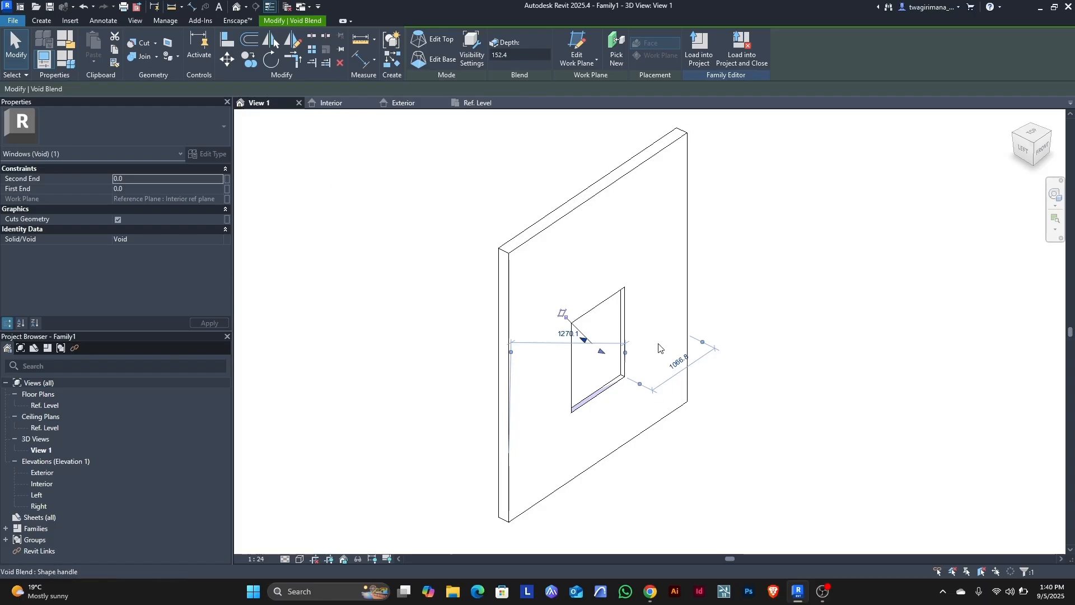
left_click_drag(1026, 136, 367, 280)
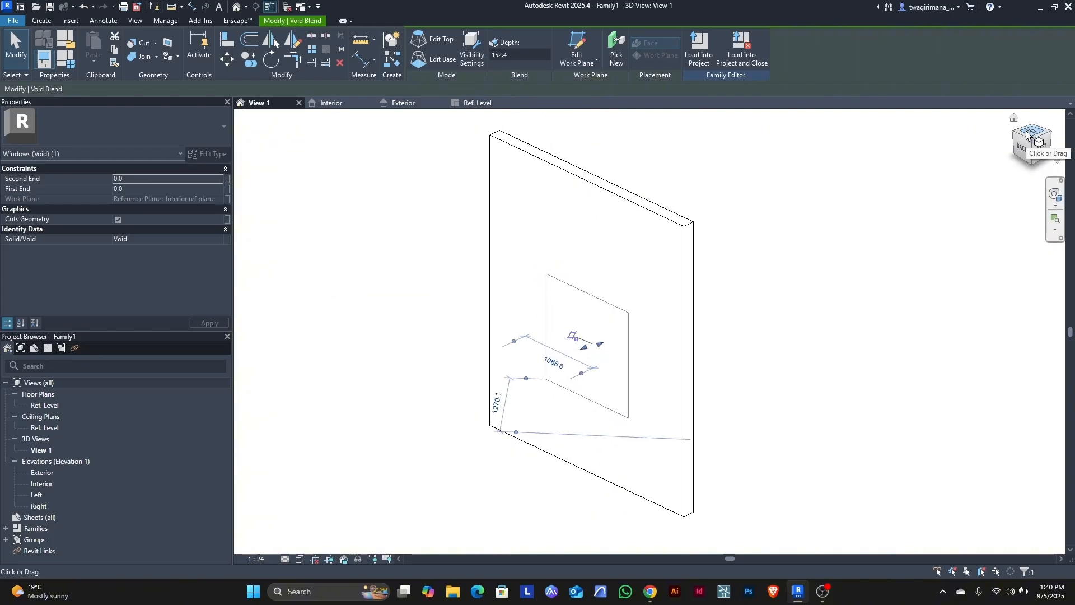
scroll(595, 355, "up", 1)
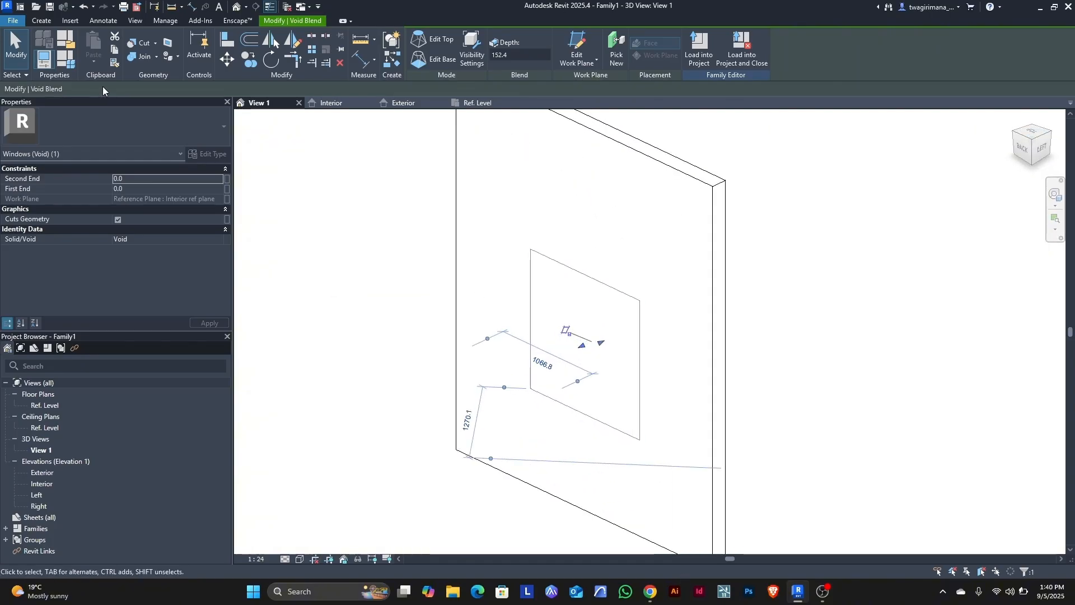
left_click(133, 43)
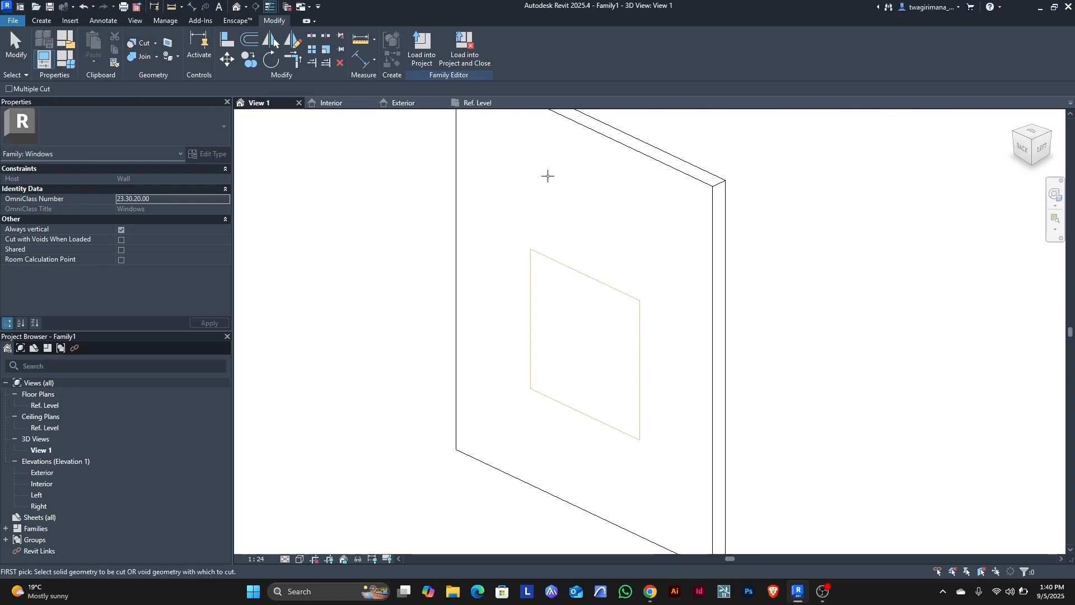
left_click(629, 162)
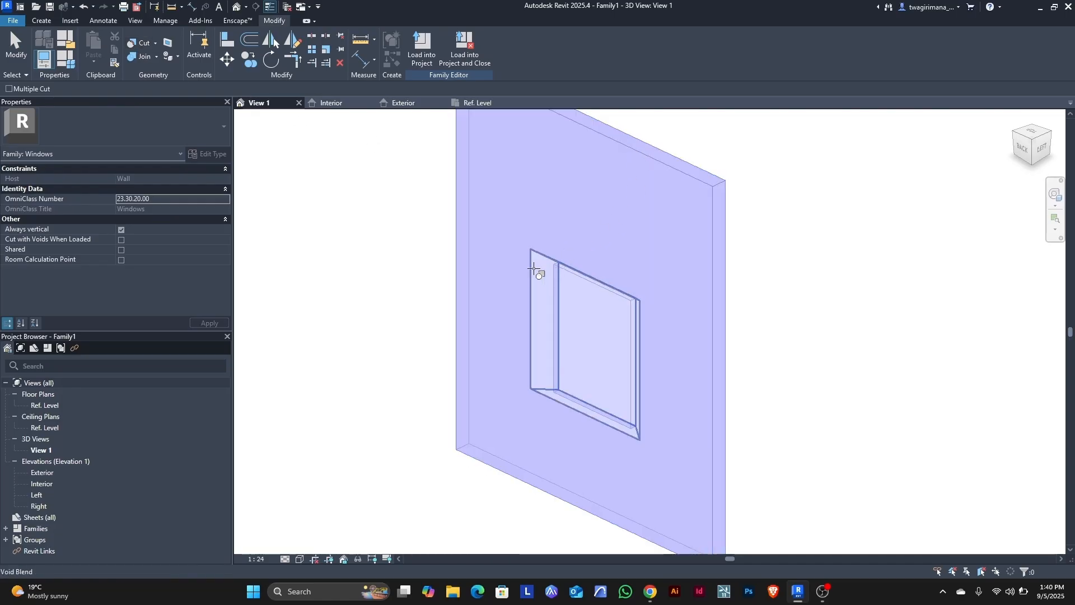
left_click(532, 268)
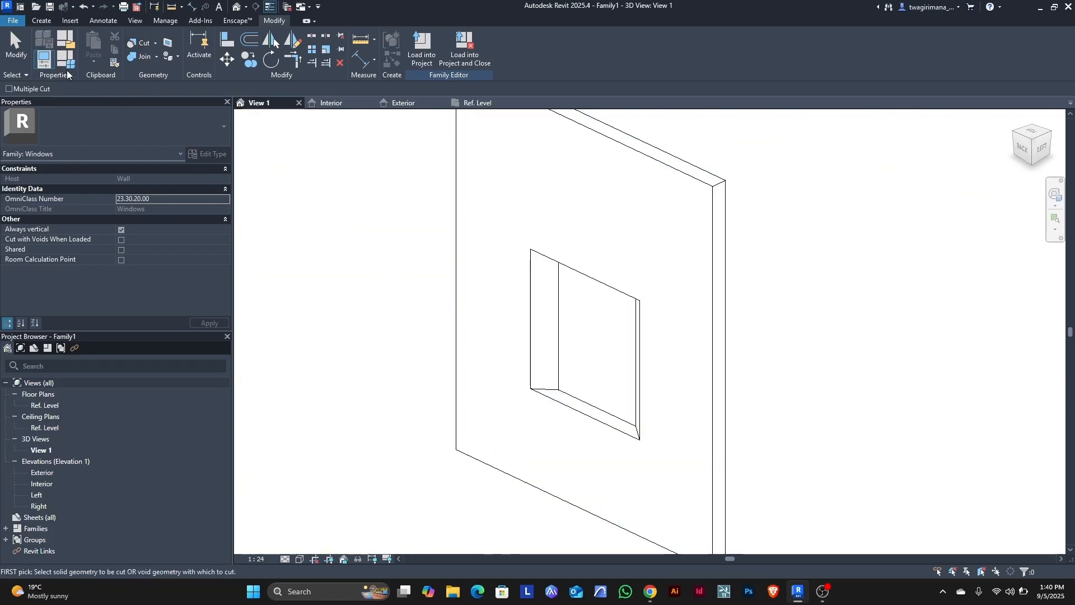
left_click(15, 46)
mouse_move(1023, 147)
left_mouse_down()
mouse_move(336, 127)
mouse_move(413, 168)
mouse_move(480, 120)
mouse_move(319, 526)
mouse_move(959, 114)
mouse_move(926, 132)
mouse_move(830, 135)
mouse_move(856, 132)
mouse_move(842, 154)
mouse_move(853, 164)
left_mouse_up()
mouse_move(854, 164)
middle_mouse_down("shift")
mouse_move(948, 149)
mouse_move(974, 156)
mouse_move(945, 165)
middle_mouse_up("shift")
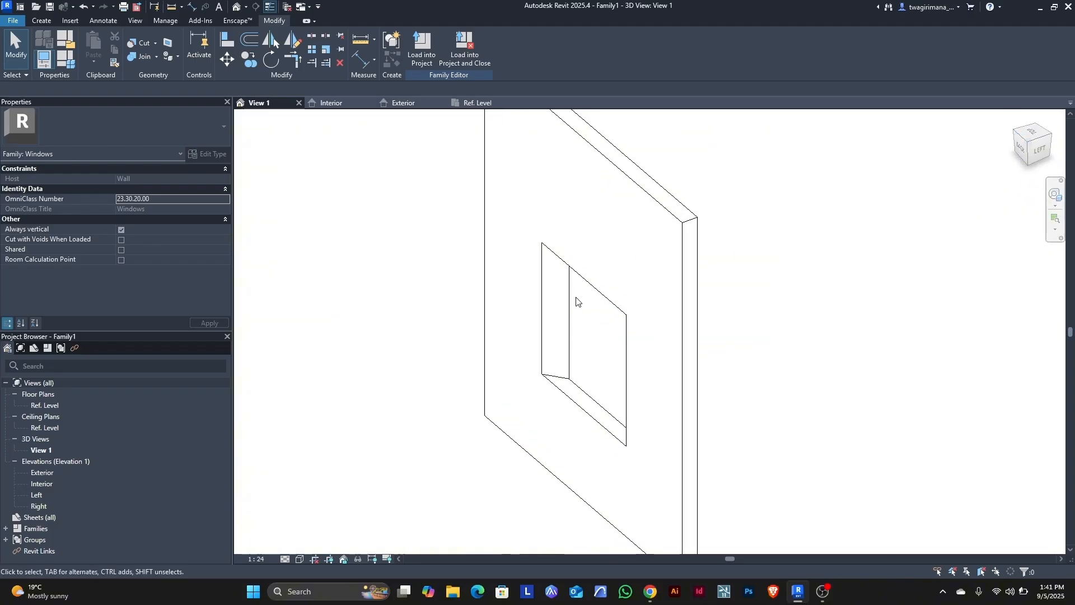
- Try to stretch the void blend's interior face to the Interior offset plane in the Ref. Level plan and lock it there
left_click(475, 103)
scroll(543, 428, "down", 4)
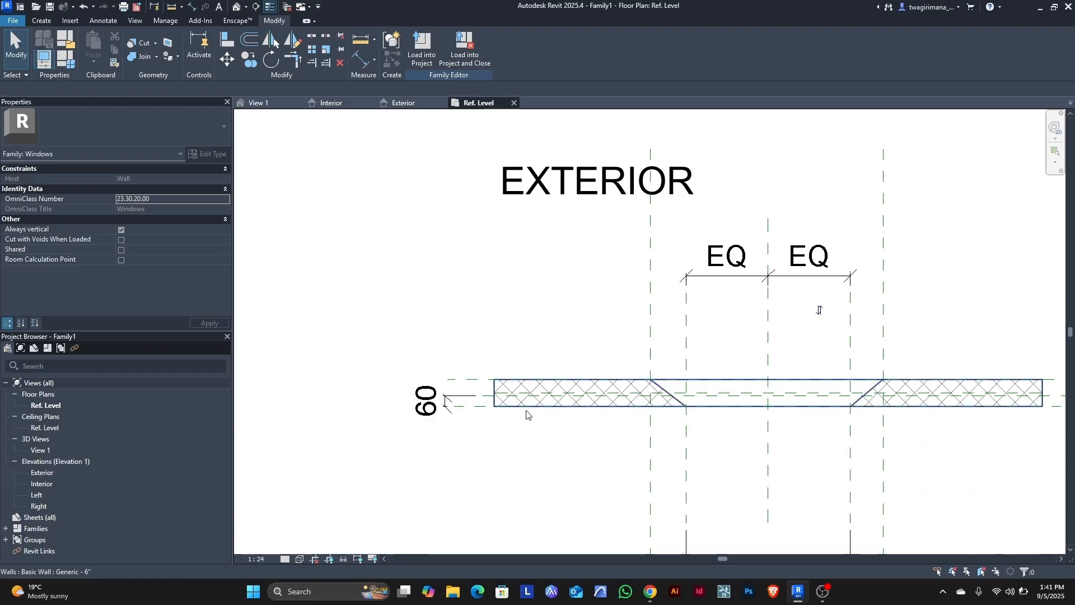
scroll(508, 390, "down", 1)
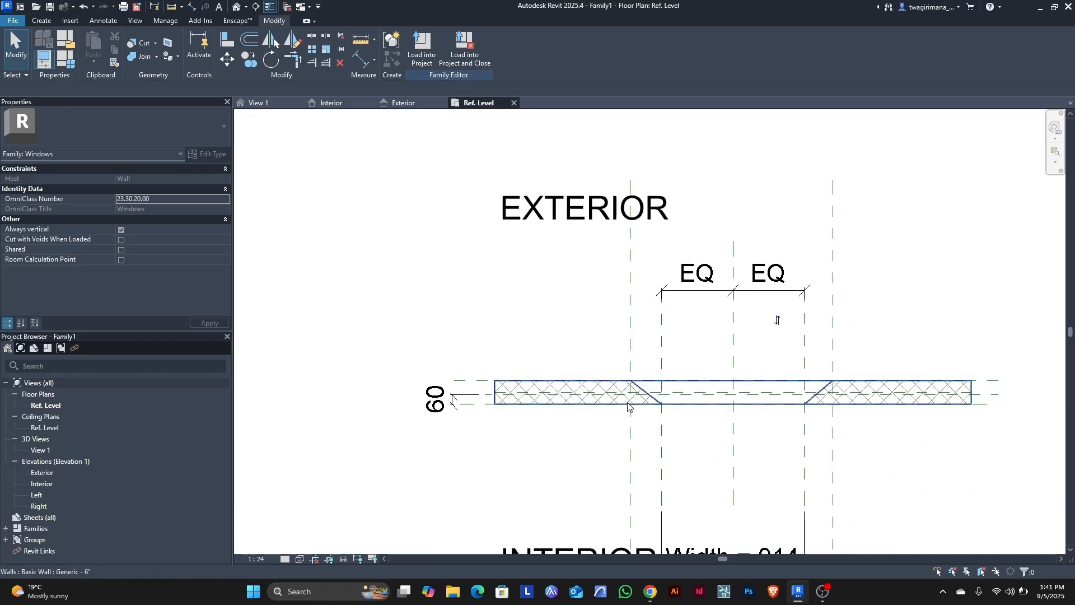
scroll(674, 398, "up", 5)
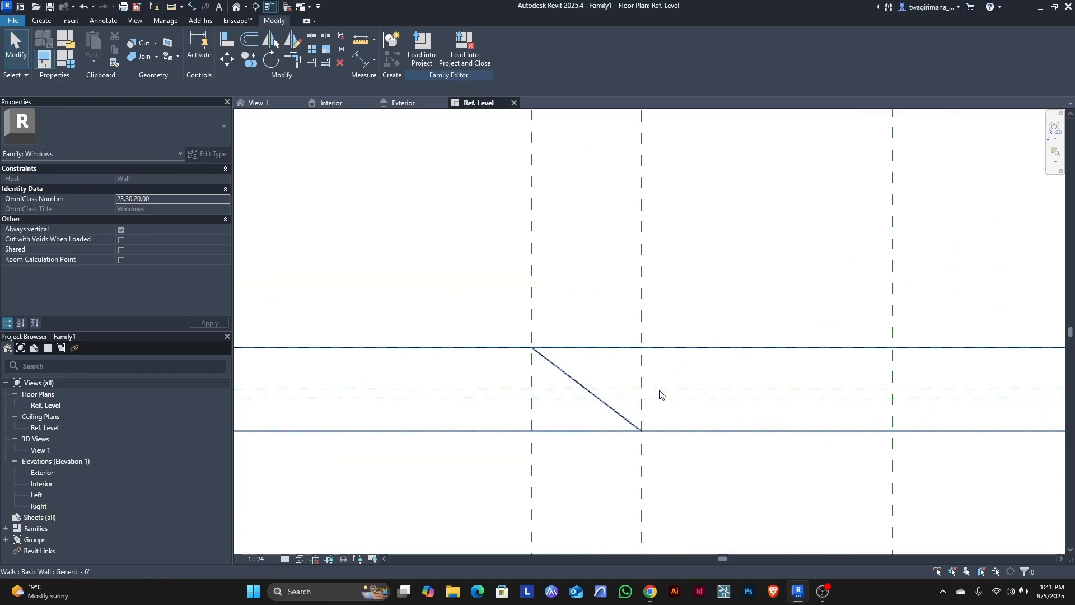
left_click(610, 414)
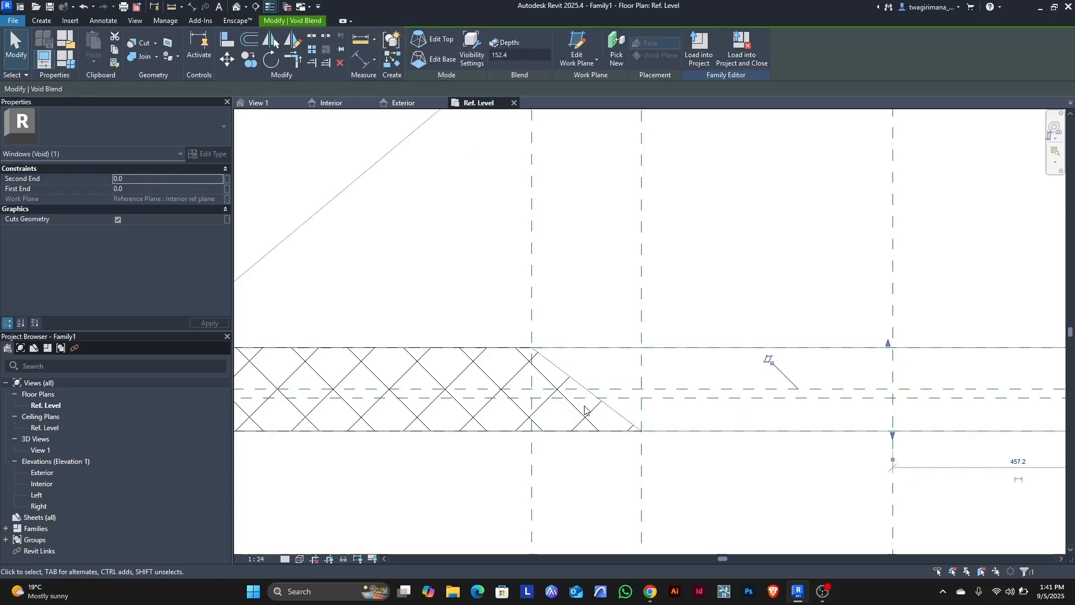
left_click_drag(895, 435, 894, 402)
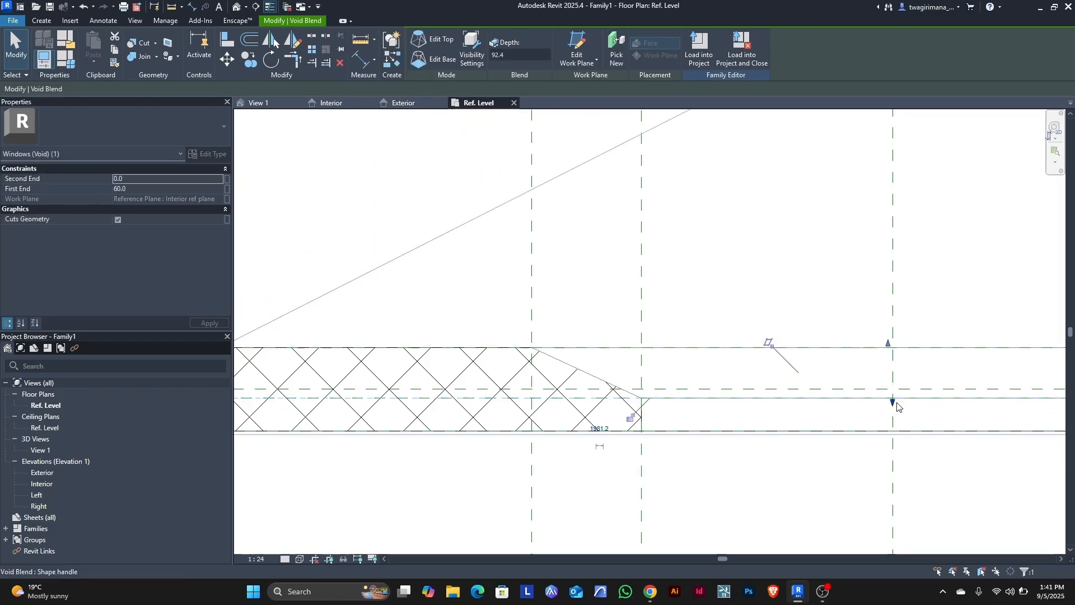
left_click(631, 420)
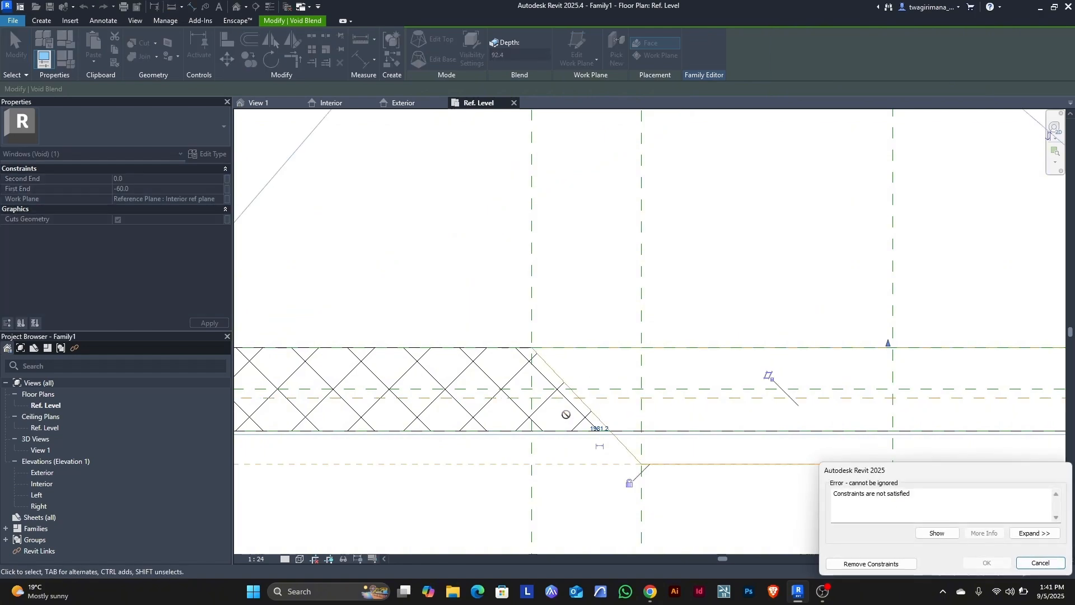
left_click(1042, 563)
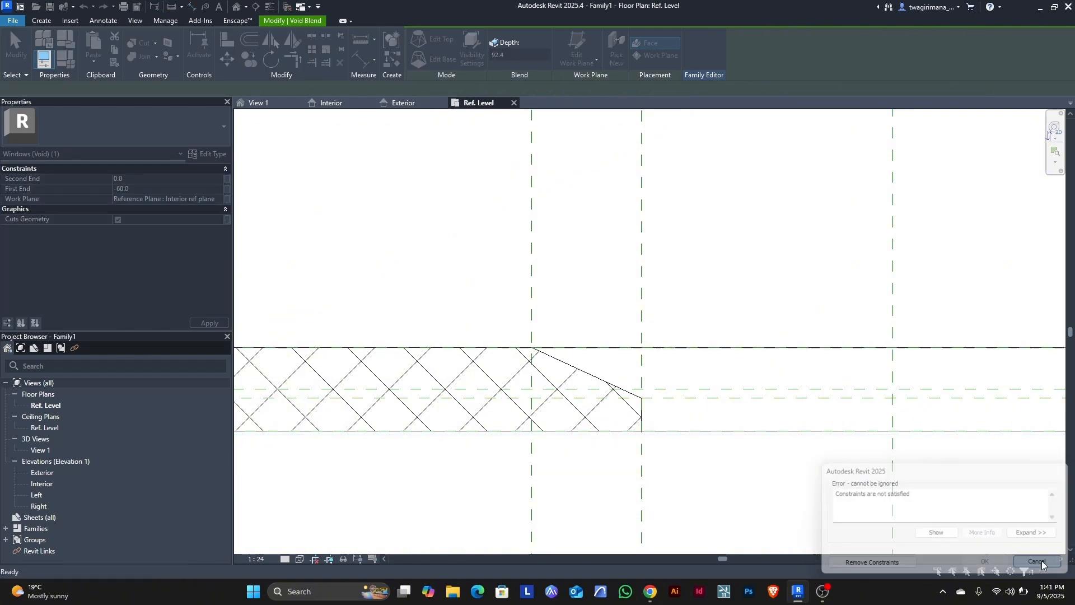
left_click(612, 382)
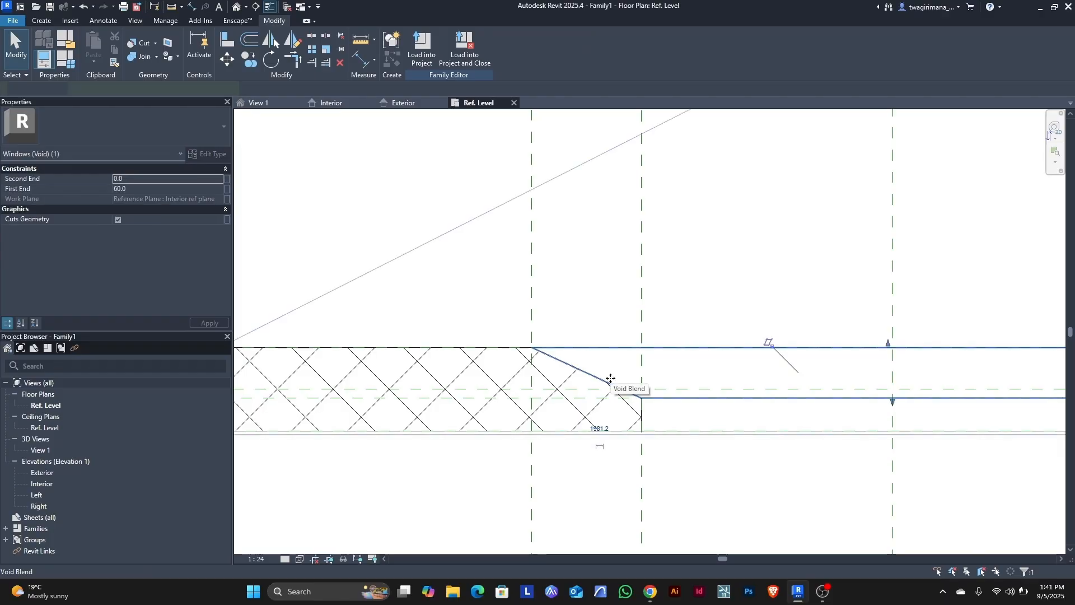
left_click(703, 474)
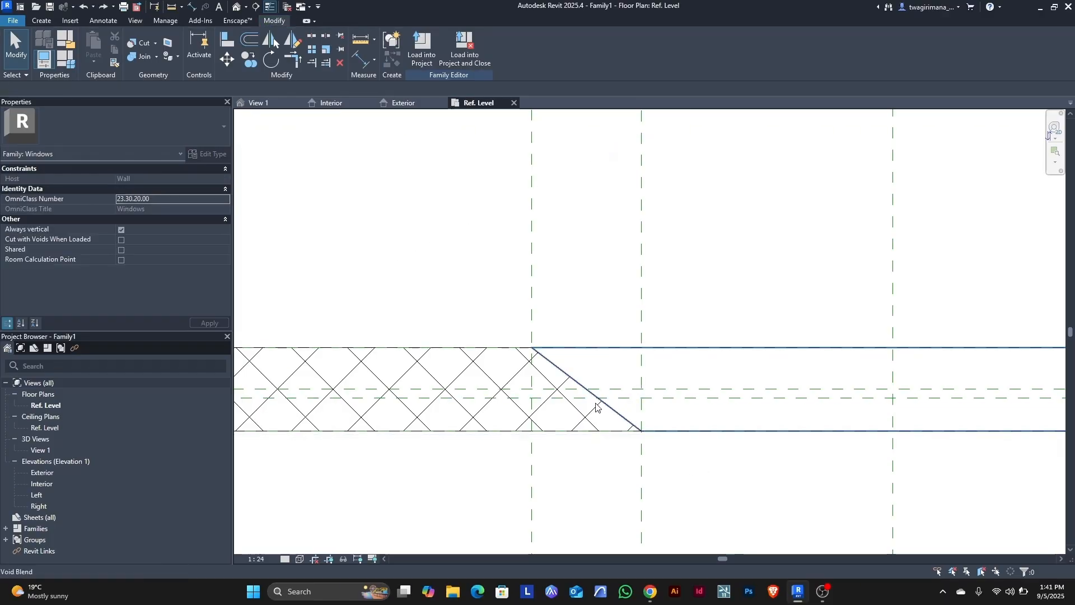
- Edit the void blend's top boundary in the Exterior elevation and confirm Reference Plane : Exterior as its work plane
left_click(596, 407)
left_click(394, 103)
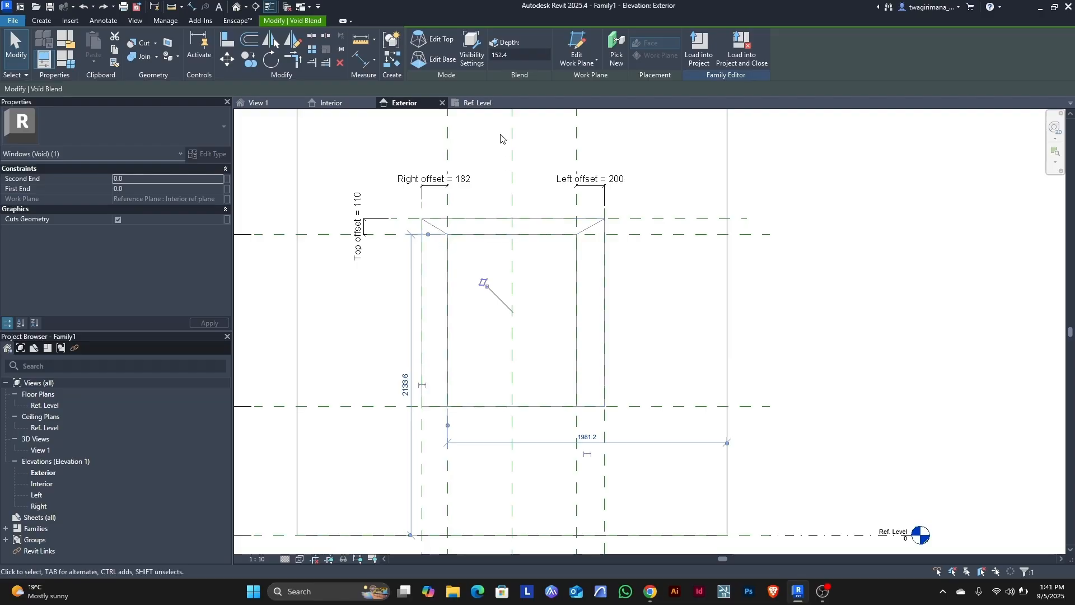
left_click(580, 59)
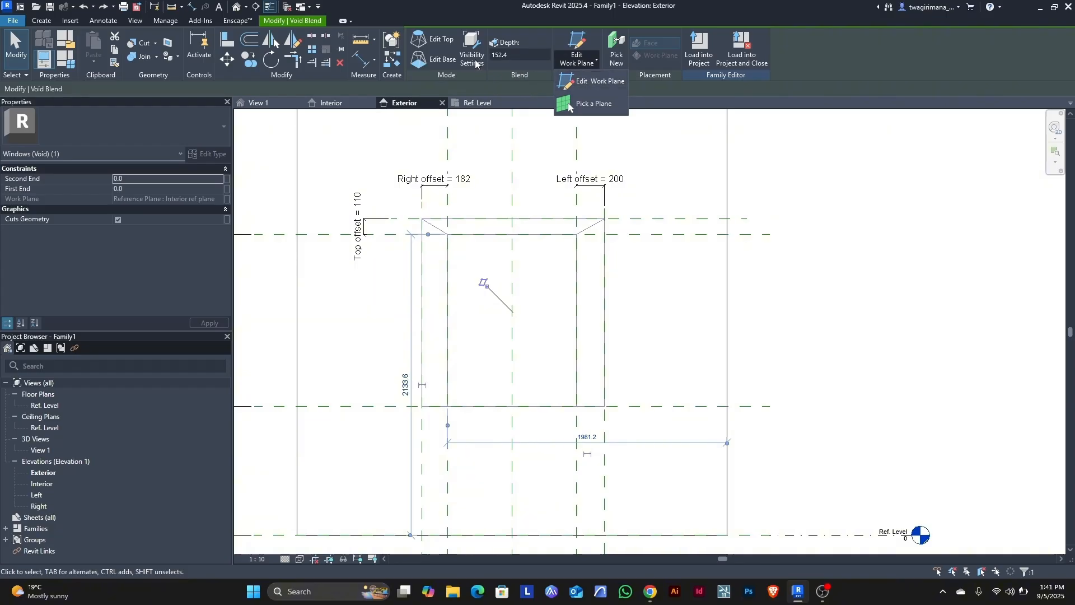
left_click(440, 40)
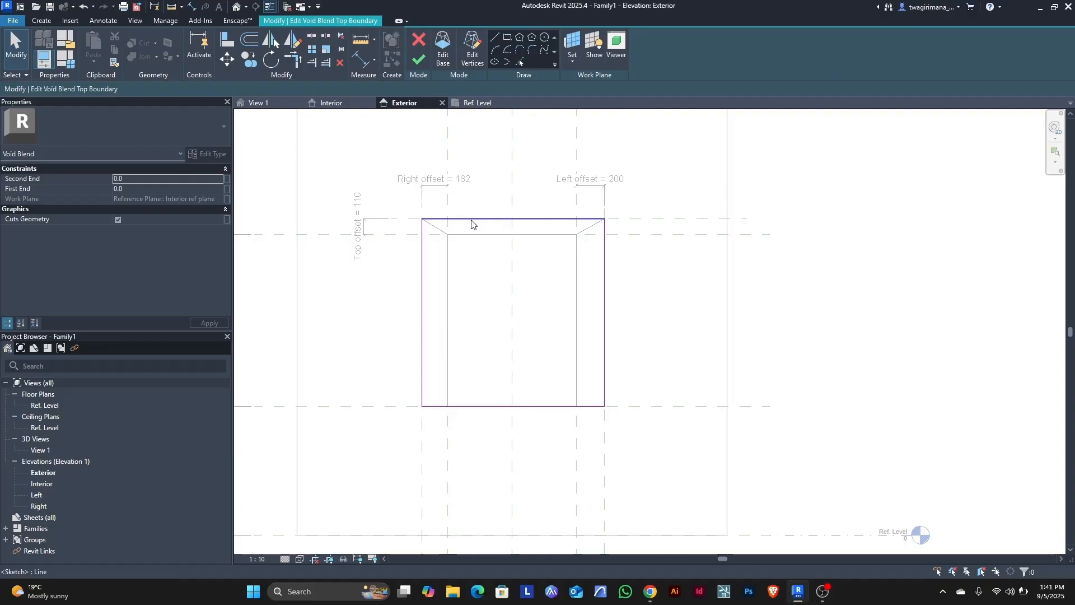
left_click(569, 41)
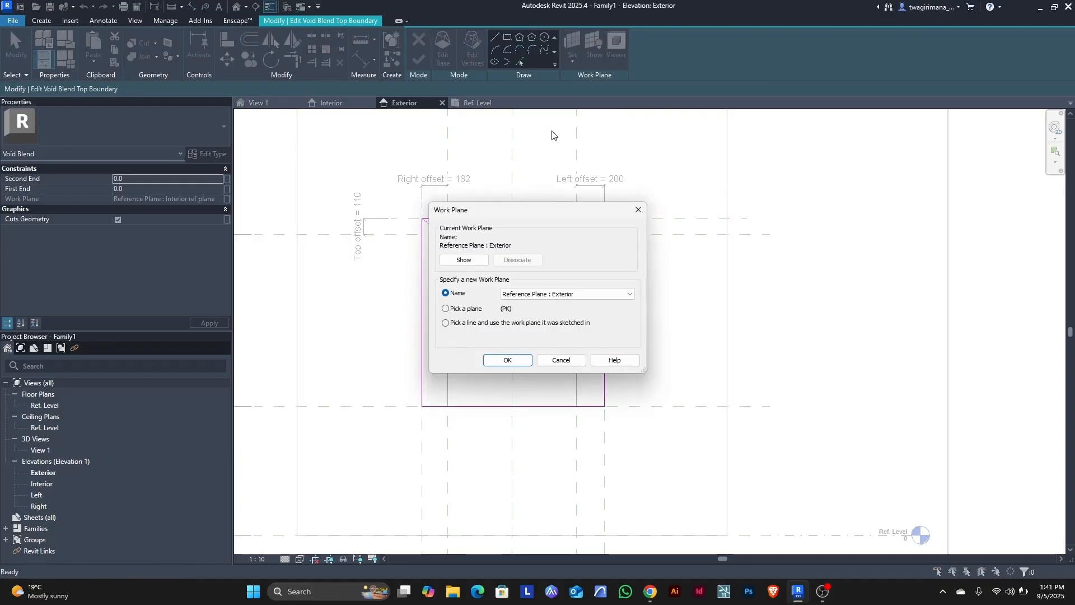
left_click(505, 360)
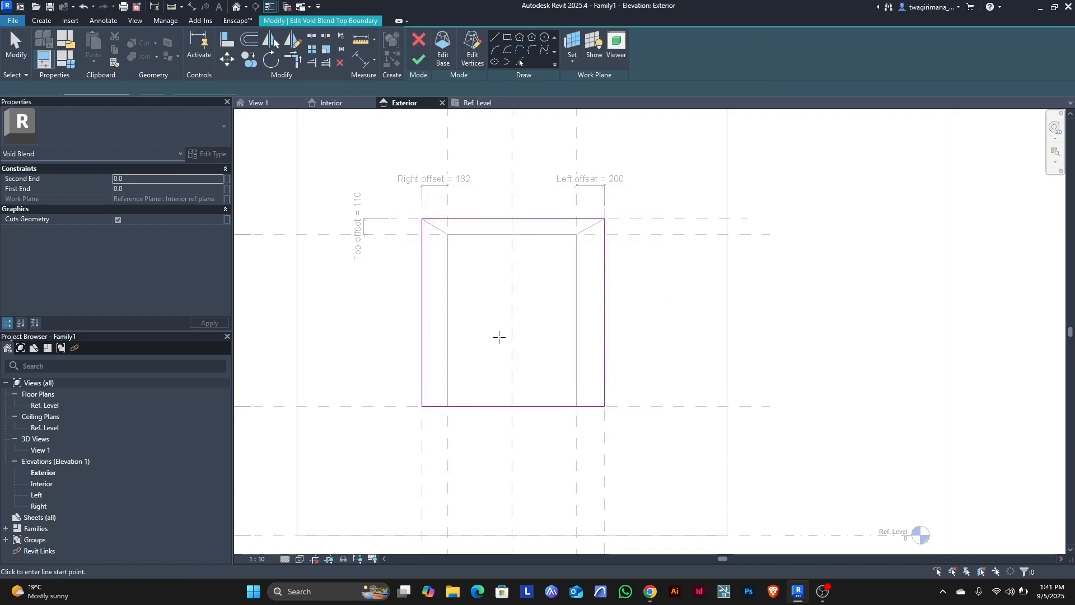
- Switch to the void blend's base boundary, set its work plane to Reference Plane : Interior offset, and finish the blend
left_click(440, 62)
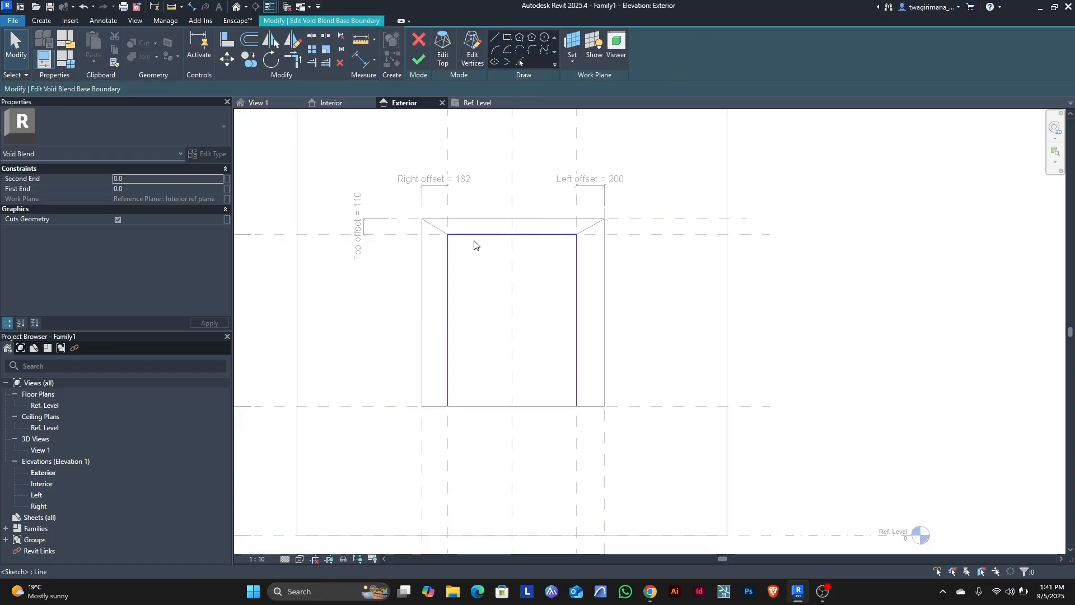
left_click(570, 44)
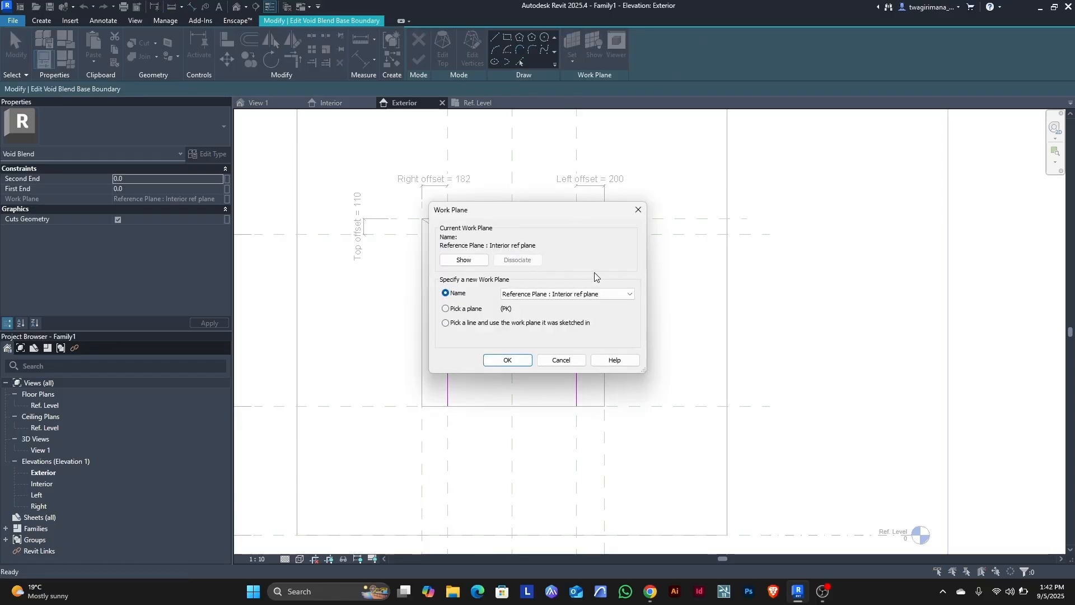
left_click(629, 294)
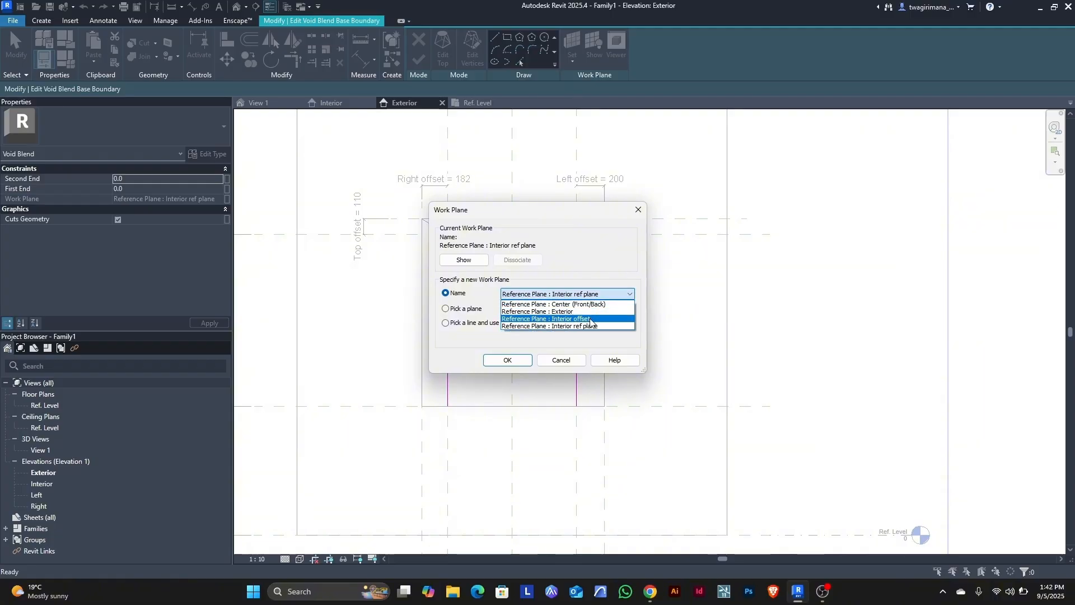
left_click(560, 318)
left_click(517, 361)
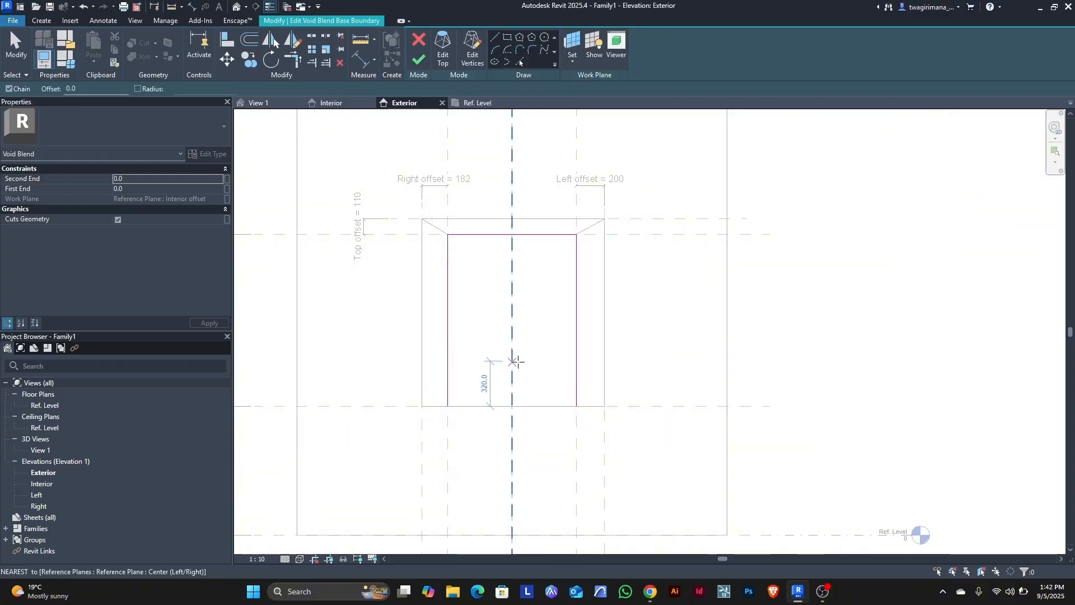
left_click(417, 58)
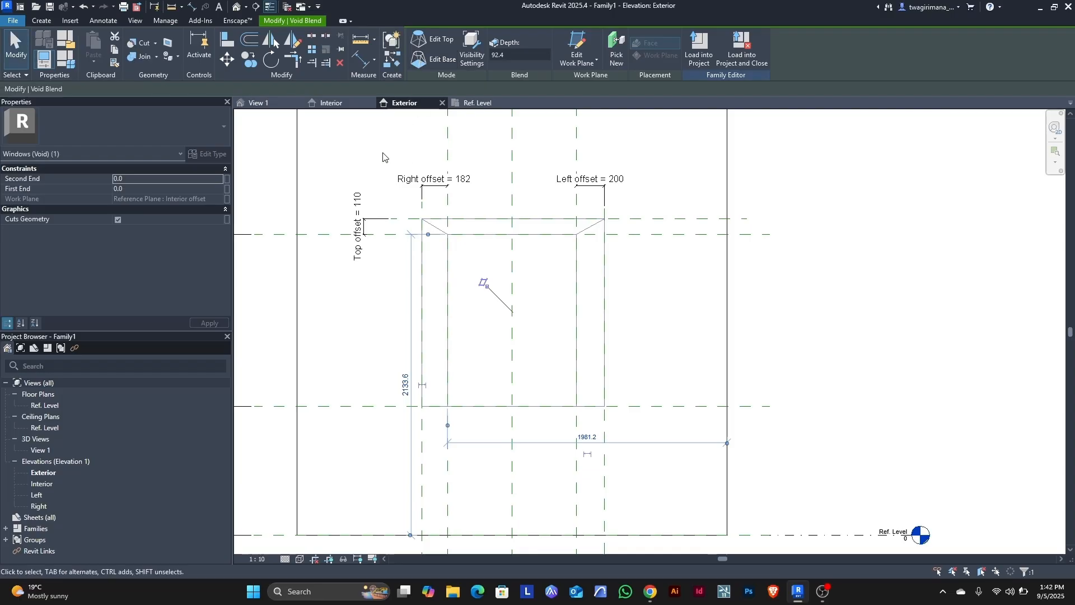
- Examine the splayed opening's profile in the Ref. Level plan and its shape from several angles in the 3D view
left_click(460, 105)
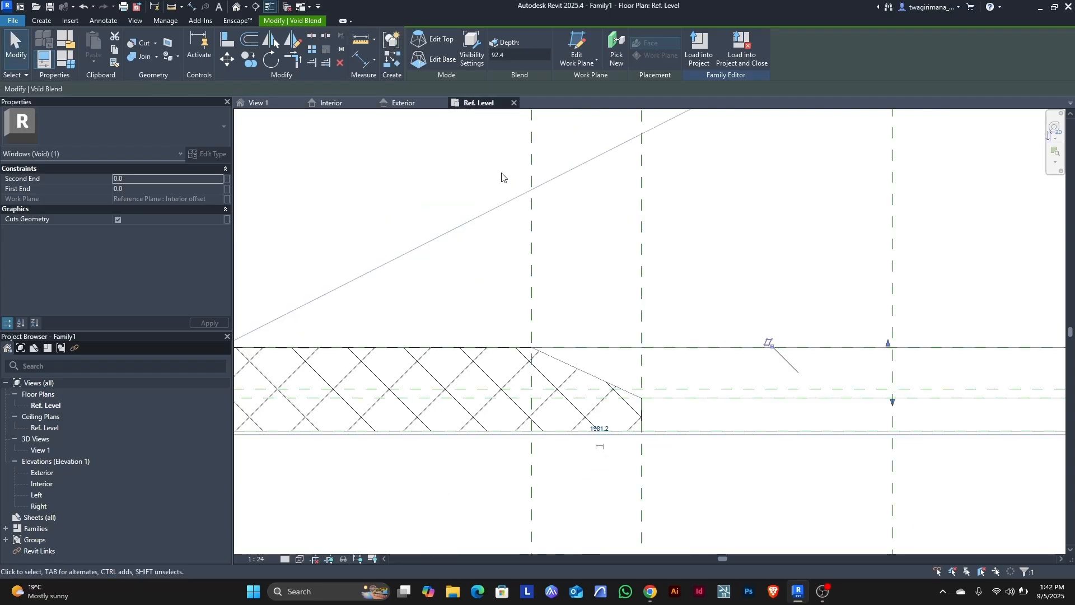
scroll(586, 369, "down", 2)
left_click(447, 224)
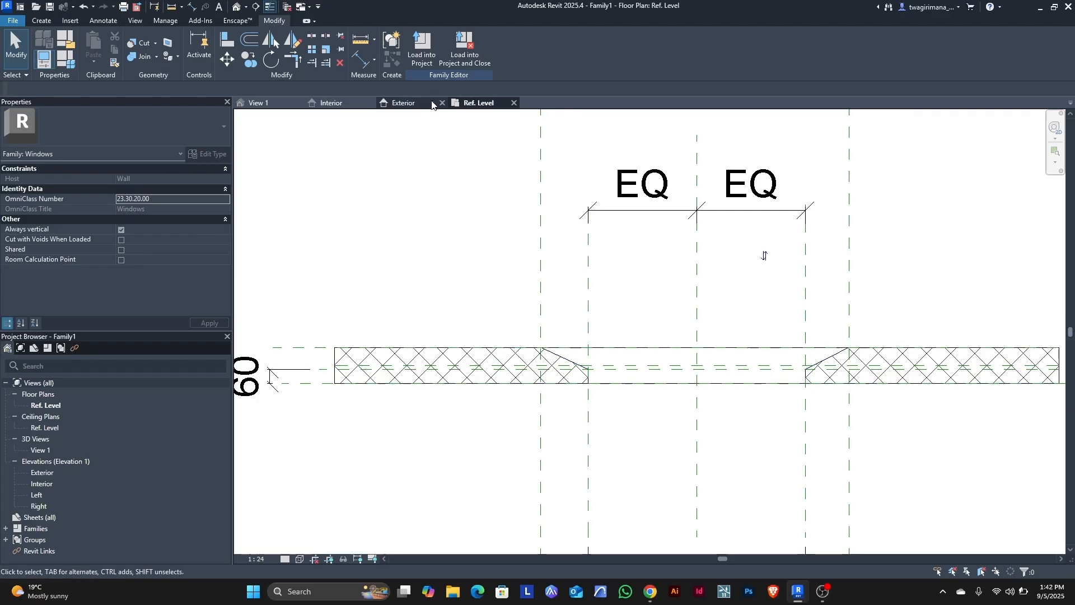
left_click(268, 106)
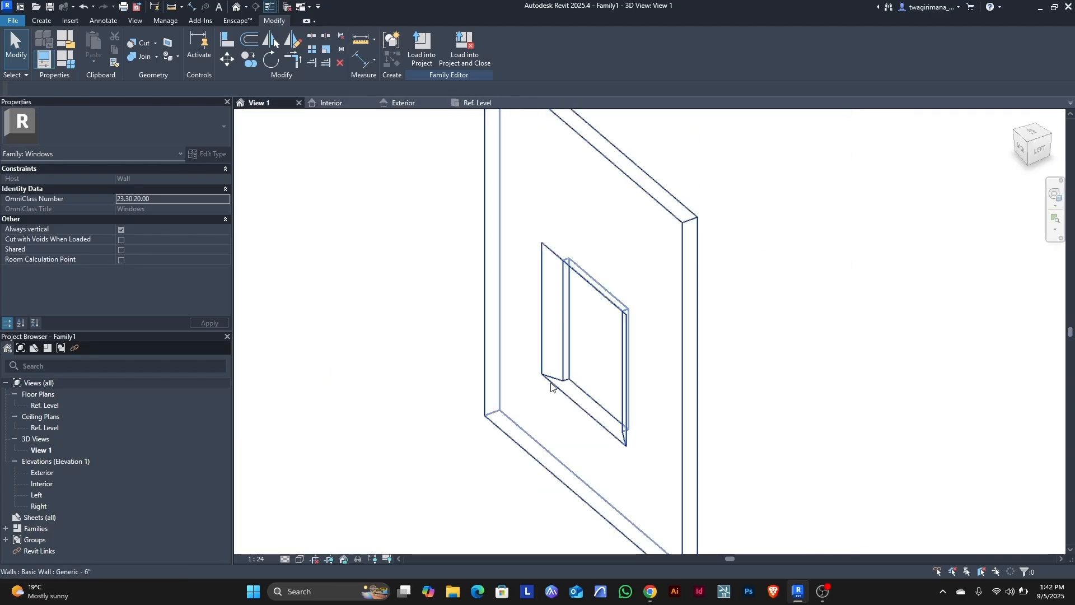
scroll(555, 396, "up", 4)
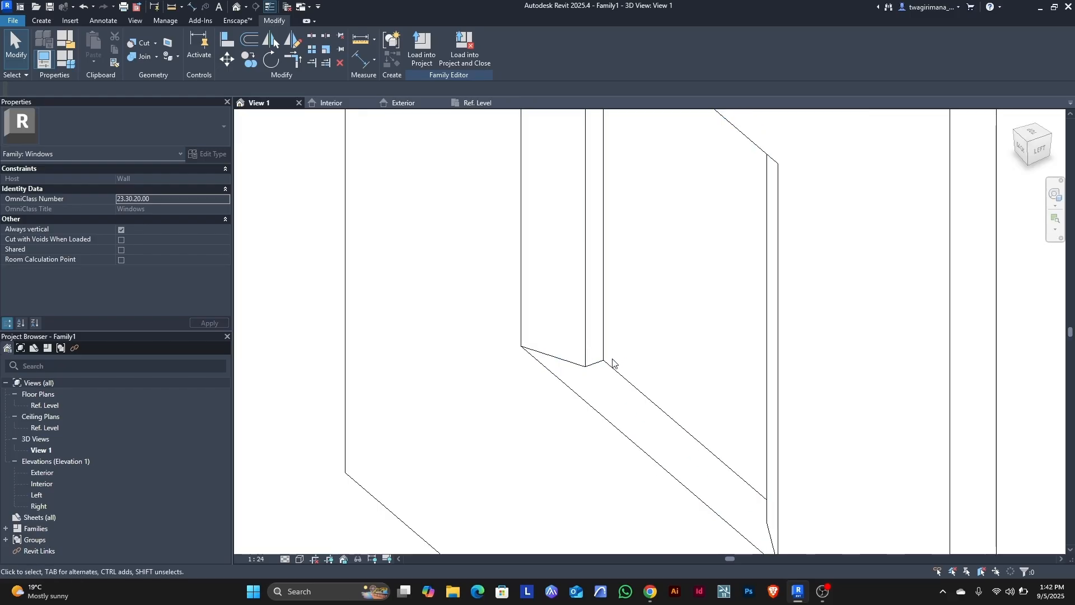
scroll(570, 386, "down", 5)
scroll(533, 240, "up", 2)
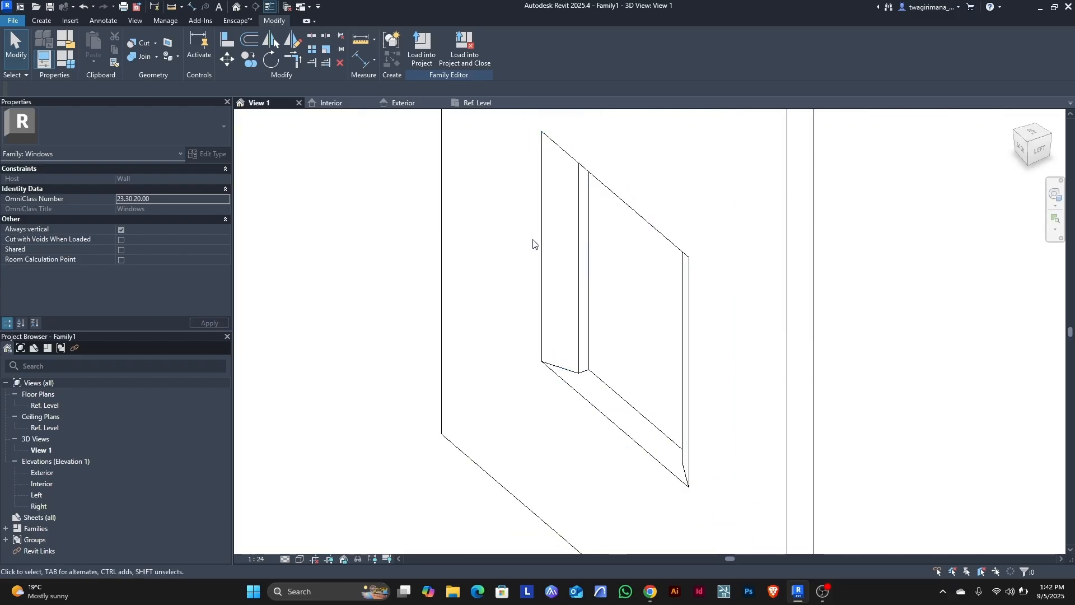
scroll(533, 240, "down", 3)
mouse_move(1033, 144)
left_mouse_down()
mouse_move(243, 141)
mouse_move(326, 168)
mouse_move(412, 165)
mouse_move(389, 149)
mouse_move(267, 162)
left_mouse_up()
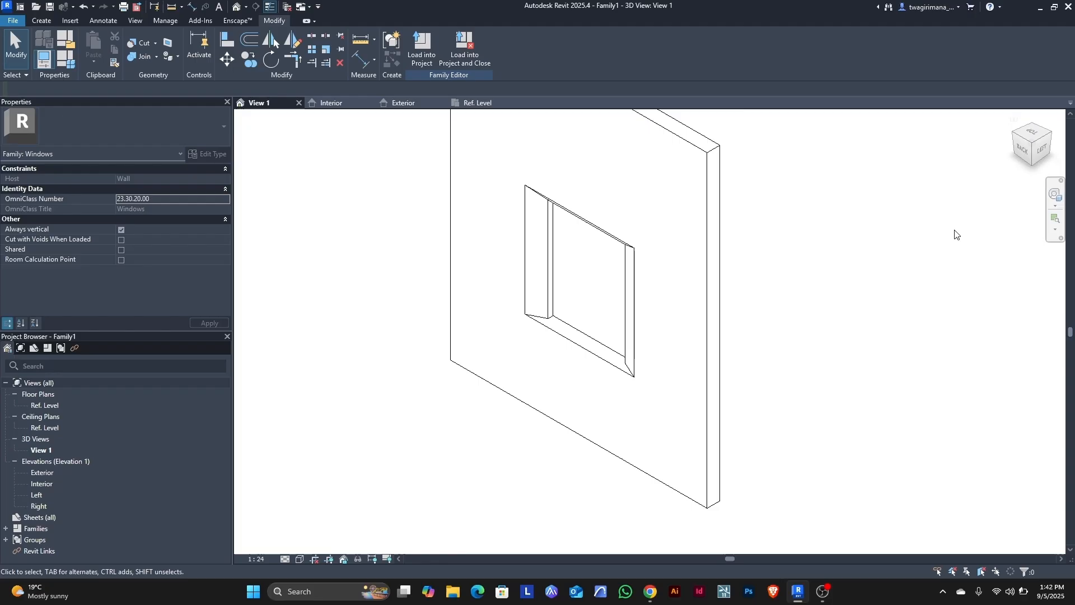
scroll(490, 305, "down", 5)
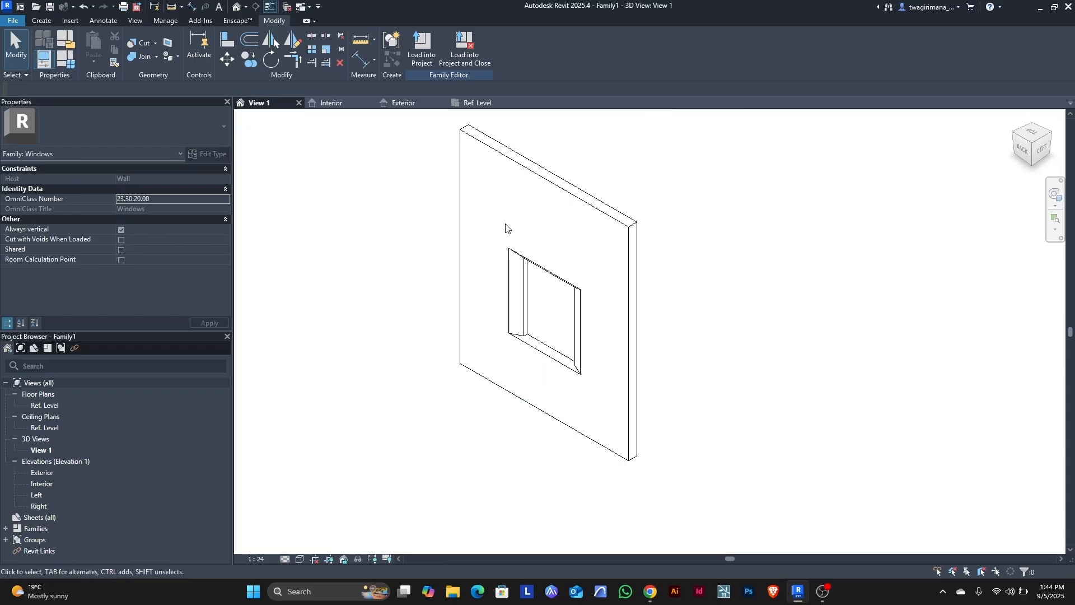
scroll(505, 228, "up", 1)
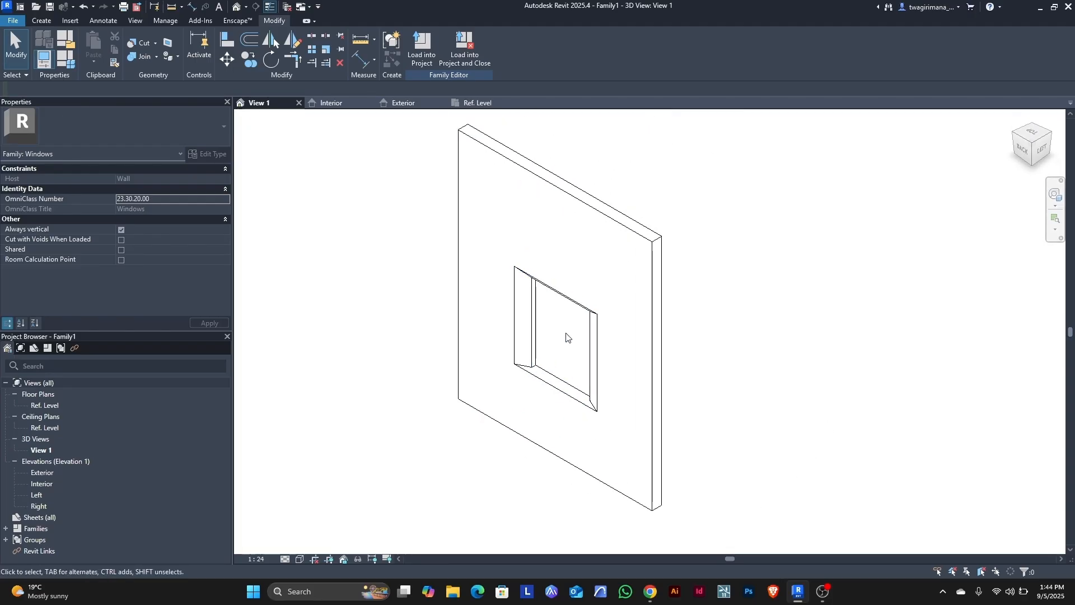
scroll(566, 336, "down", 2)
mouse_move(1033, 144)
left_mouse_down()
mouse_move(236, 140)
mouse_move(393, 115)
left_mouse_up()
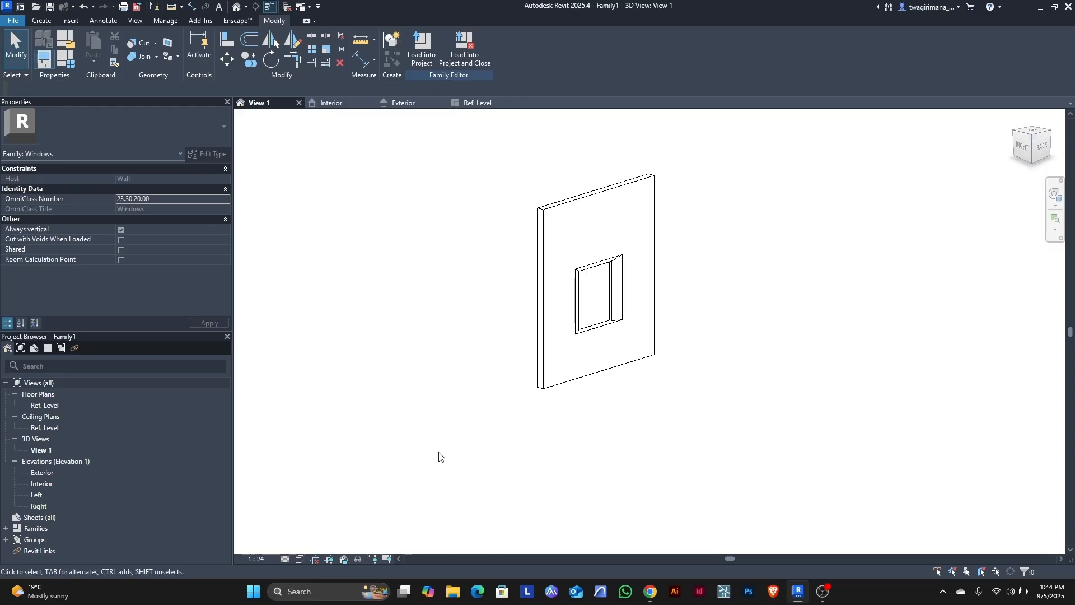
- Set the 3D view's detail level to Fine and turn the model to show the splayed opening from the back
left_click(284, 559)
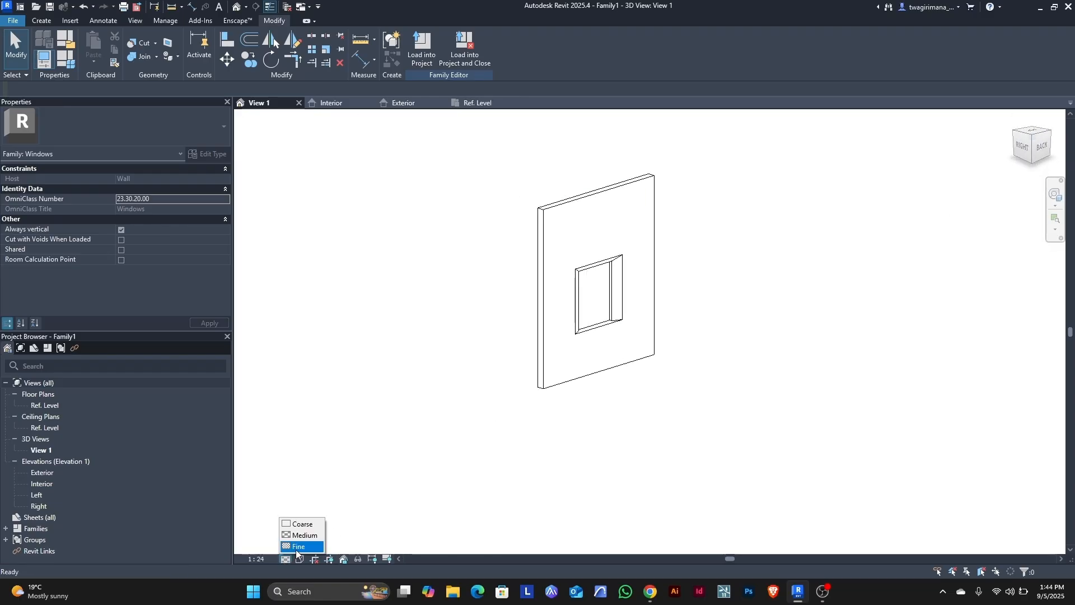
left_click(296, 546)
scroll(655, 290, "up", 4)
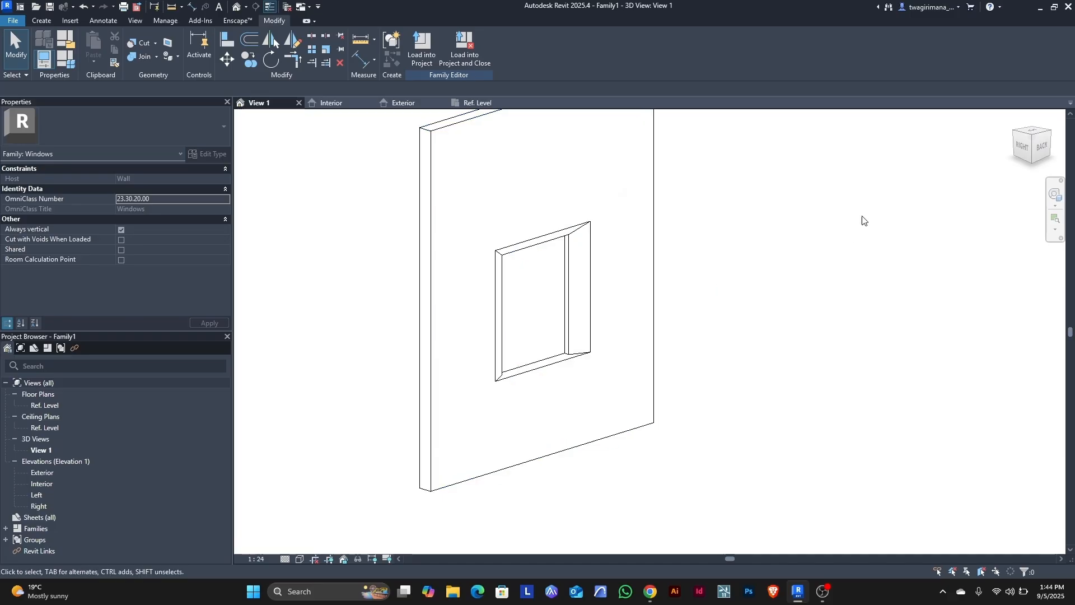
left_click_drag(1029, 147, 967, 143)
scroll(442, 317, "down", 2)
scroll(393, 289, "up", 2)
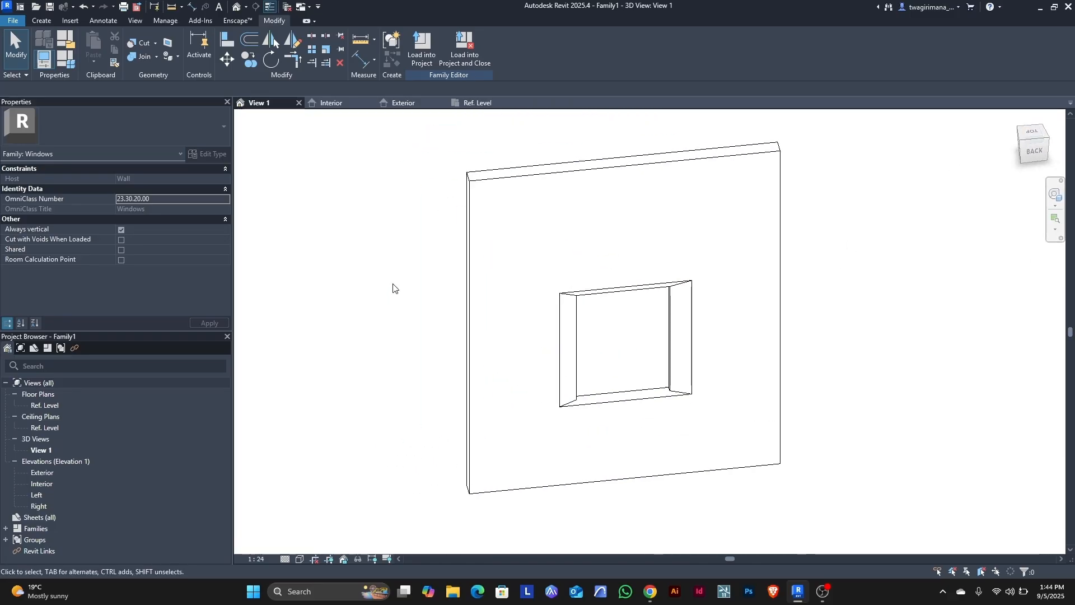
- Set the family's Left offset to 100, Right offset to 150 and Top offset to 200, applying each value
left_click(68, 63)
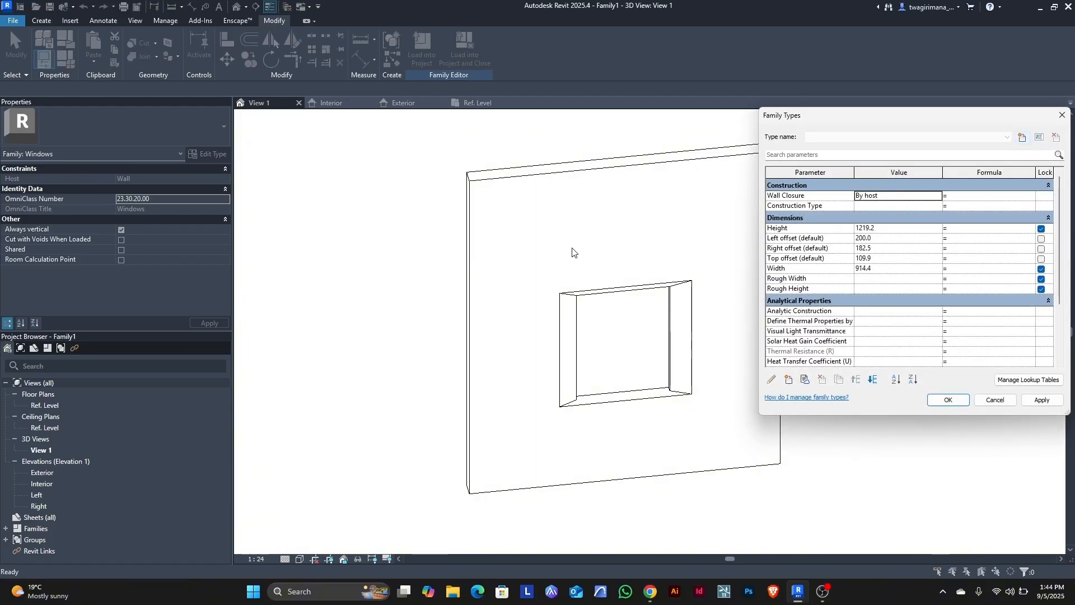
left_click(887, 238)
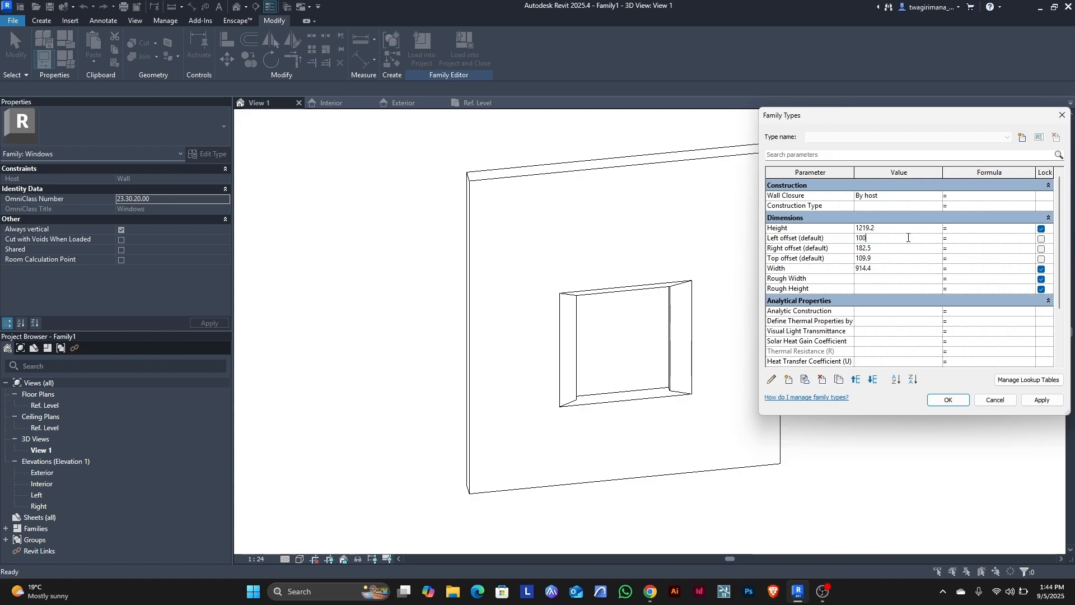
left_click(1030, 400)
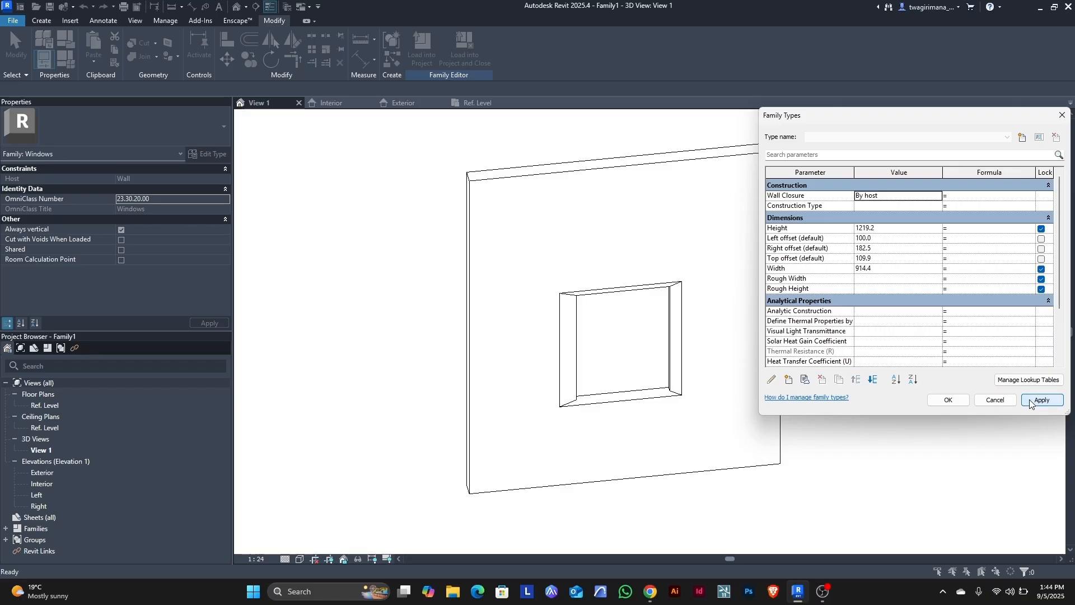
left_click(878, 248)
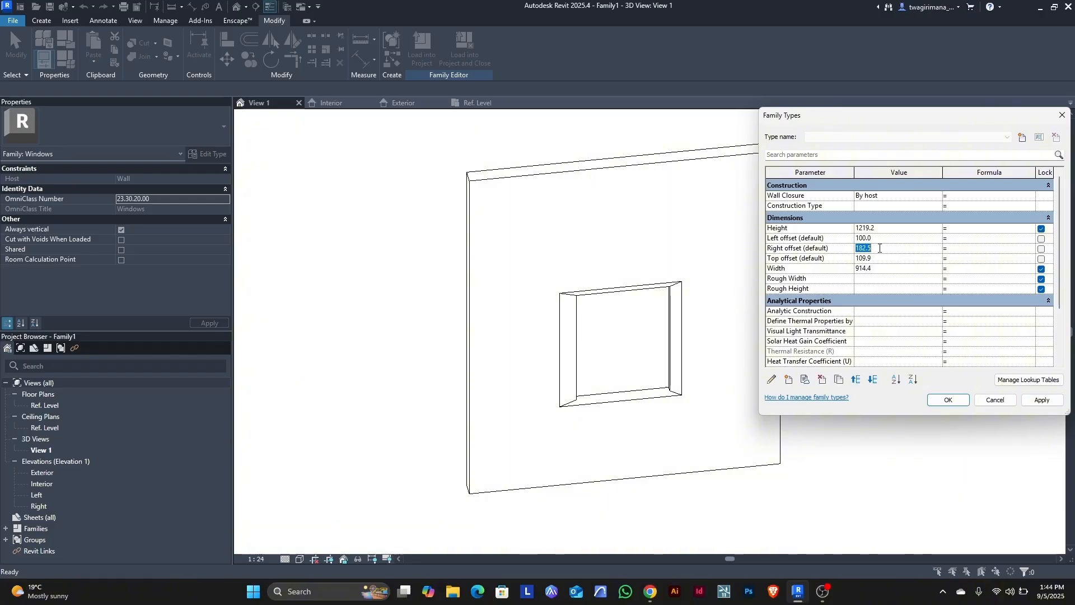
type("150")
left_click(1038, 403)
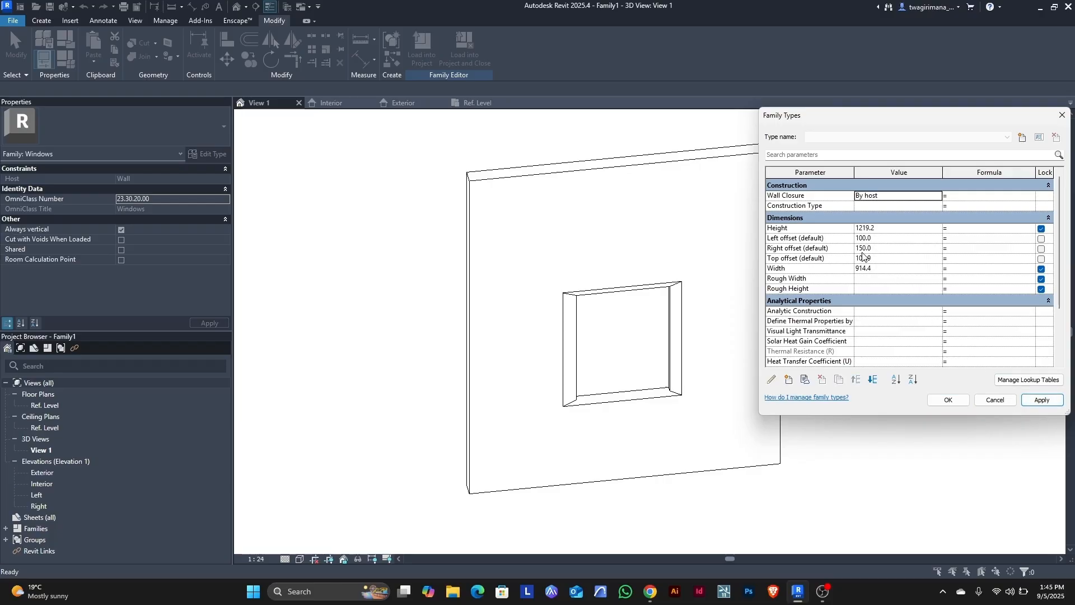
left_click(887, 261)
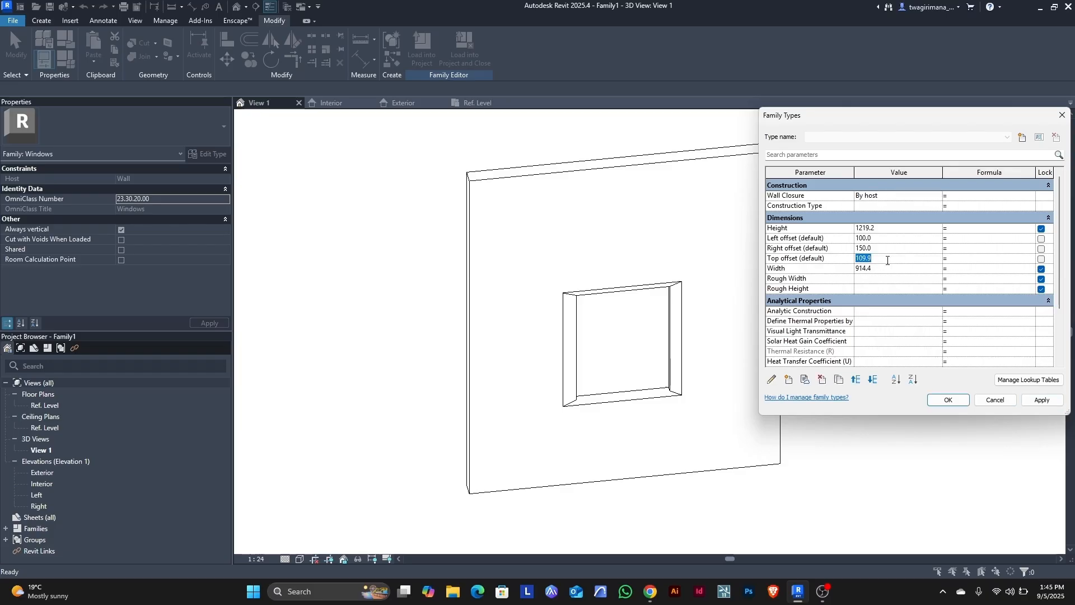
type("200")
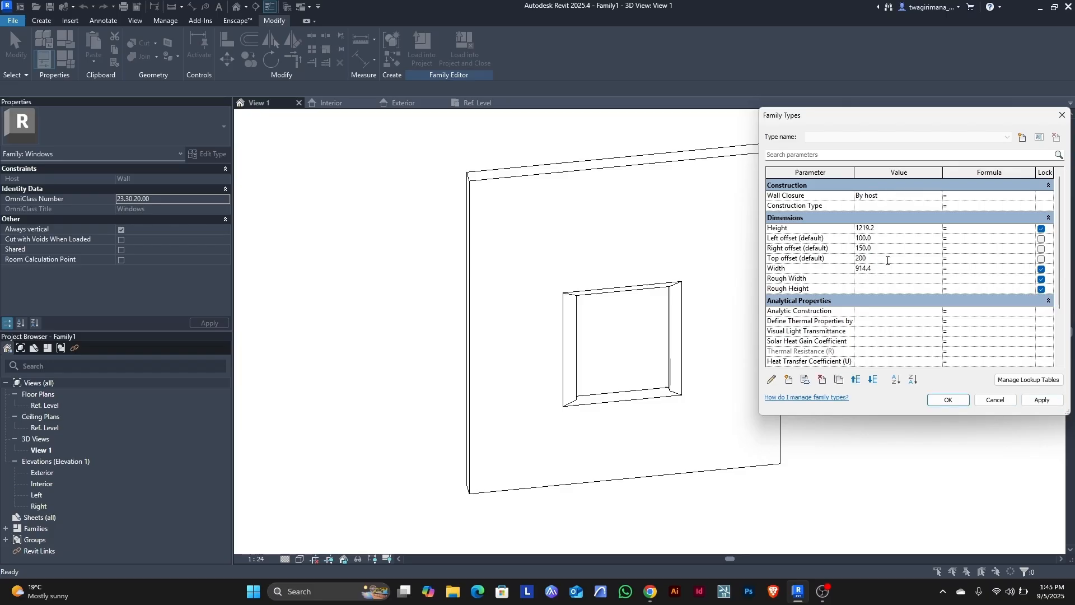
left_click(1029, 398)
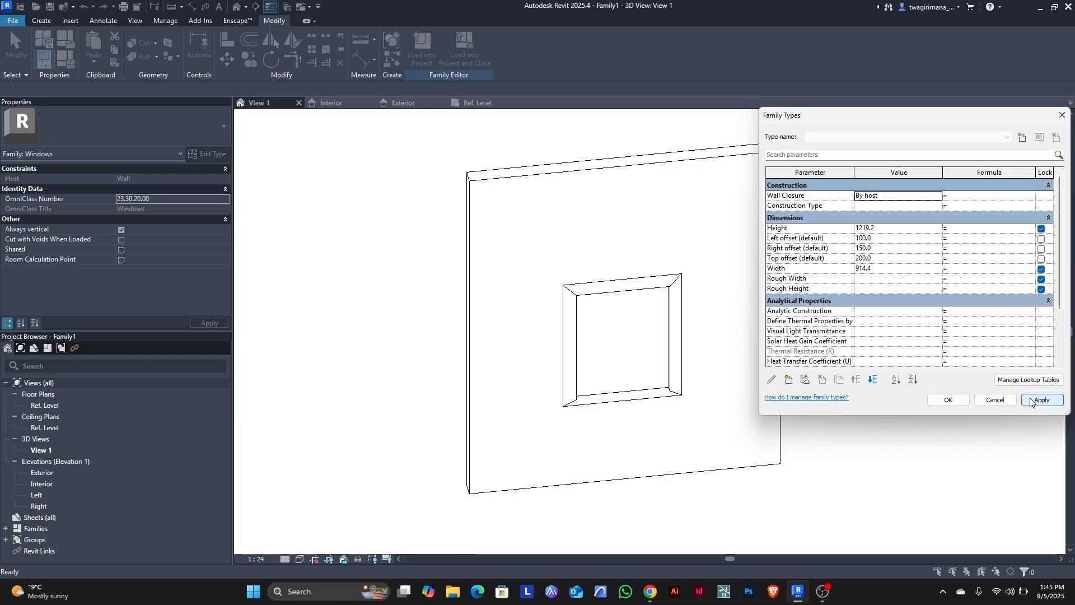
- Set the window's Height parameter to 1500 and accept the family type changes
left_click(891, 228)
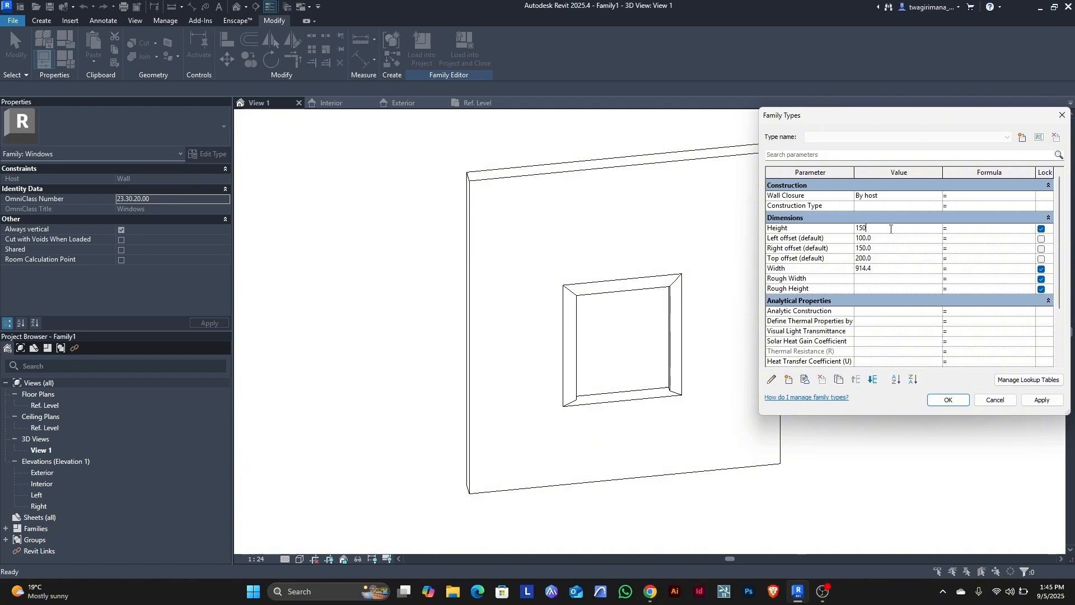
type("1500")
left_click(1028, 401)
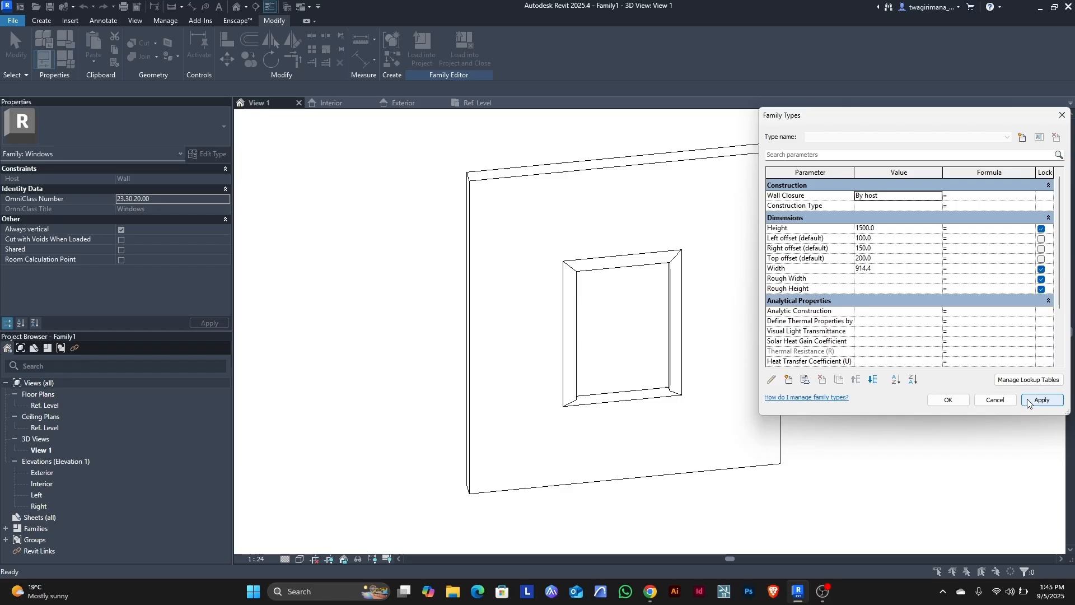
left_click(948, 401)
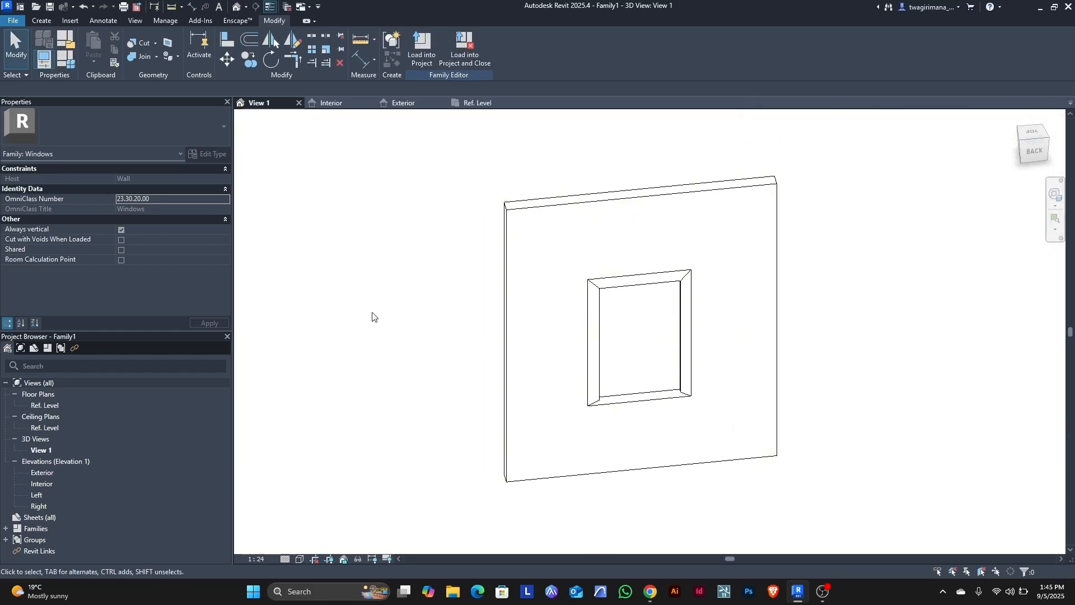
- Change the host wall's type to Generic - 12" and examine how the opening adapts from the right-back corner in 3D
left_click(509, 328)
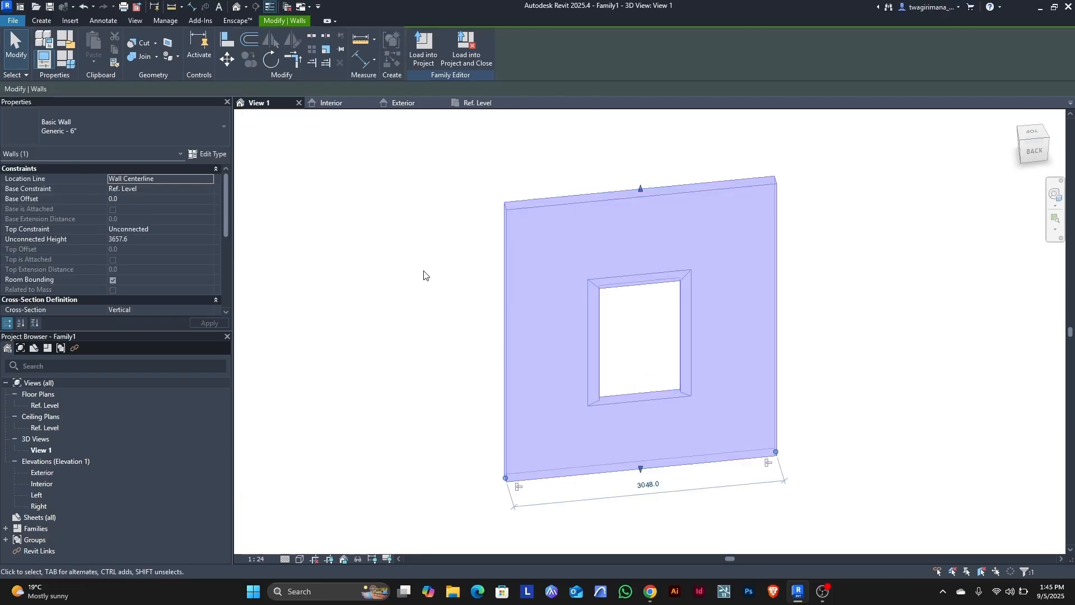
left_click(225, 132)
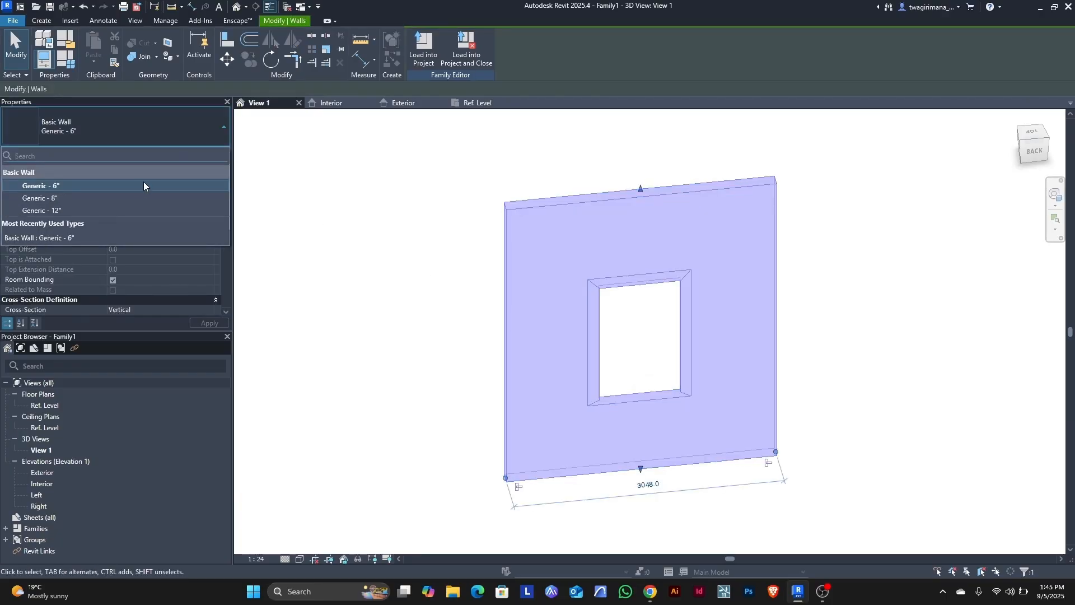
left_click(134, 210)
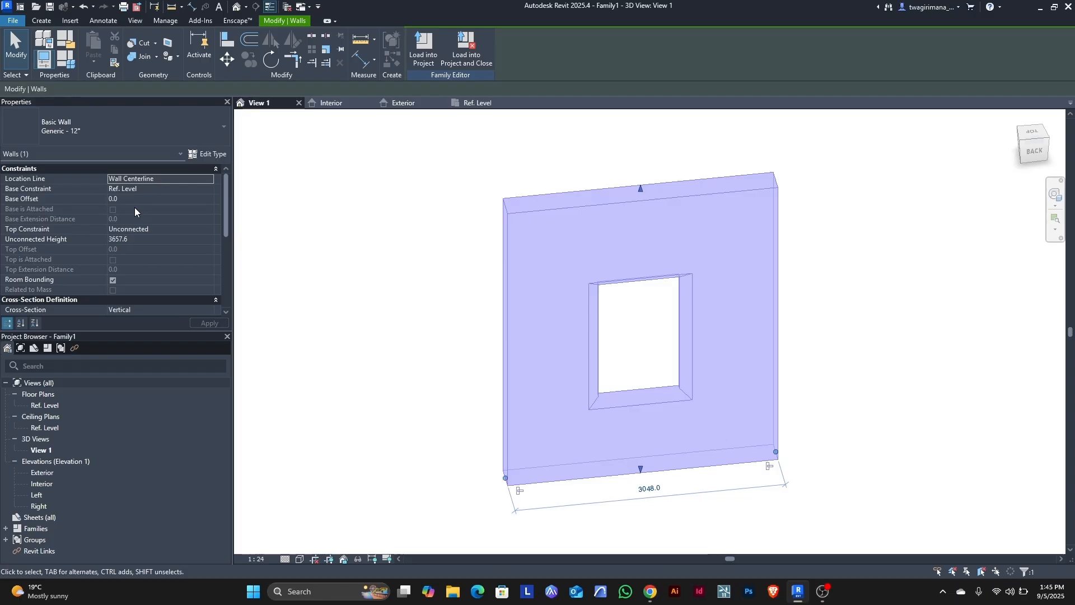
mouse_move(1033, 140)
left_mouse_down()
mouse_move(791, 156)
mouse_move(766, 313)
mouse_move(696, 539)
mouse_move(668, 529)
mouse_move(755, 602)
mouse_move(904, 545)
mouse_move(503, 521)
mouse_move(312, 556)
left_mouse_up()
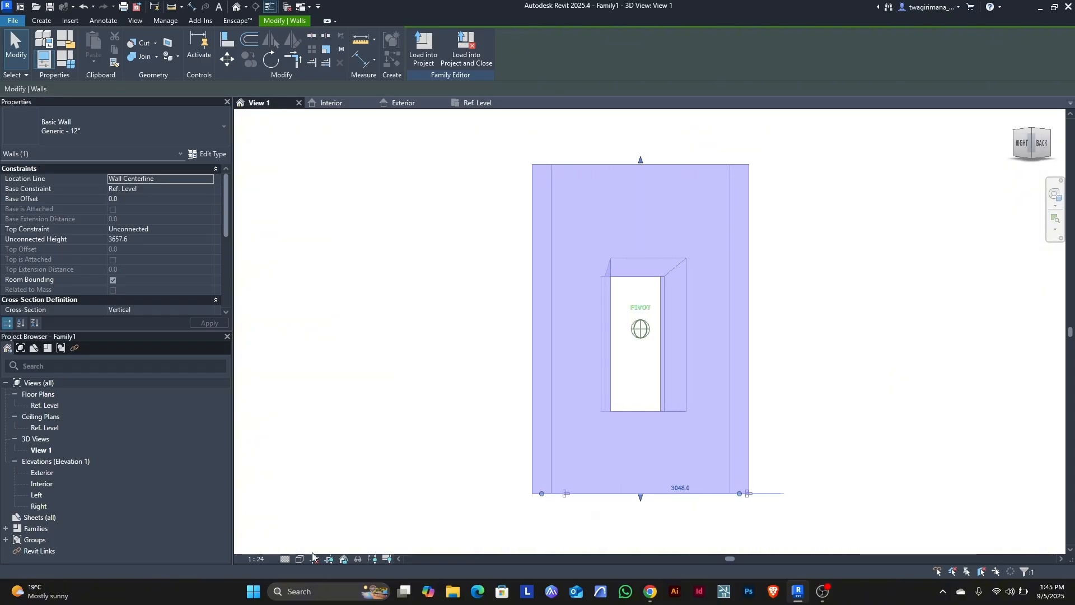
left_click(864, 295)
scroll(786, 318, "up", 2)
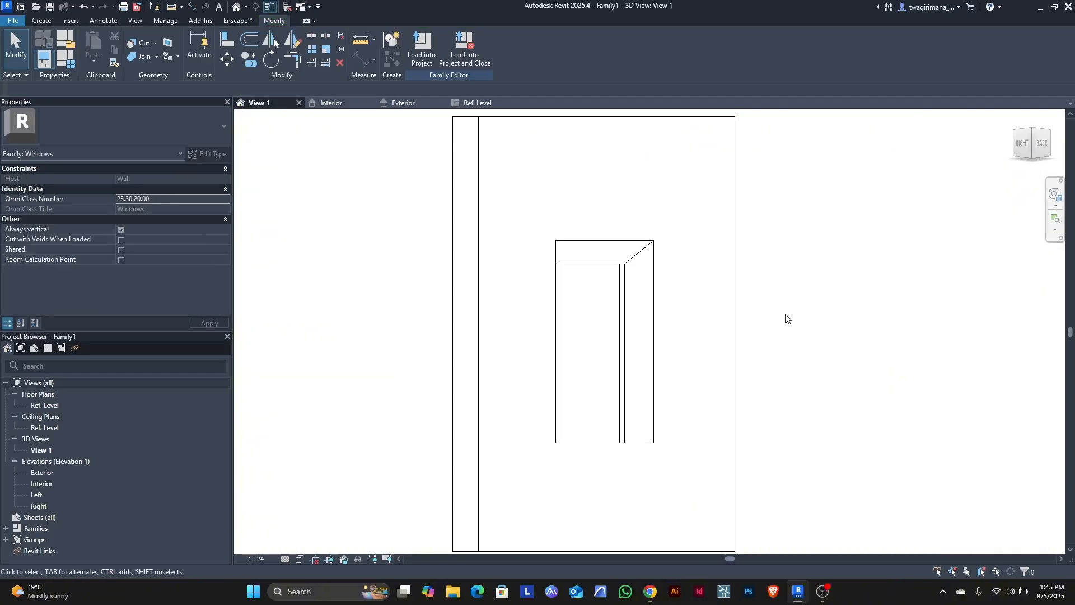
scroll(688, 357, "down", 1)
scroll(576, 318, "up", 1)
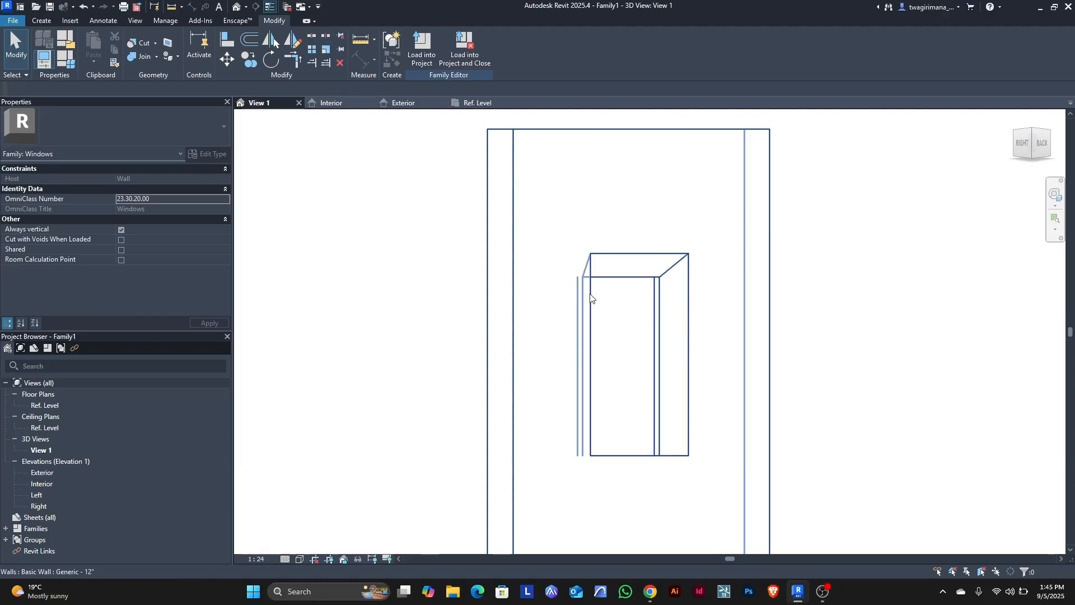
- Switch the host wall's type back to Generic - 6" and deselect the wall
left_click(504, 320)
left_click(223, 127)
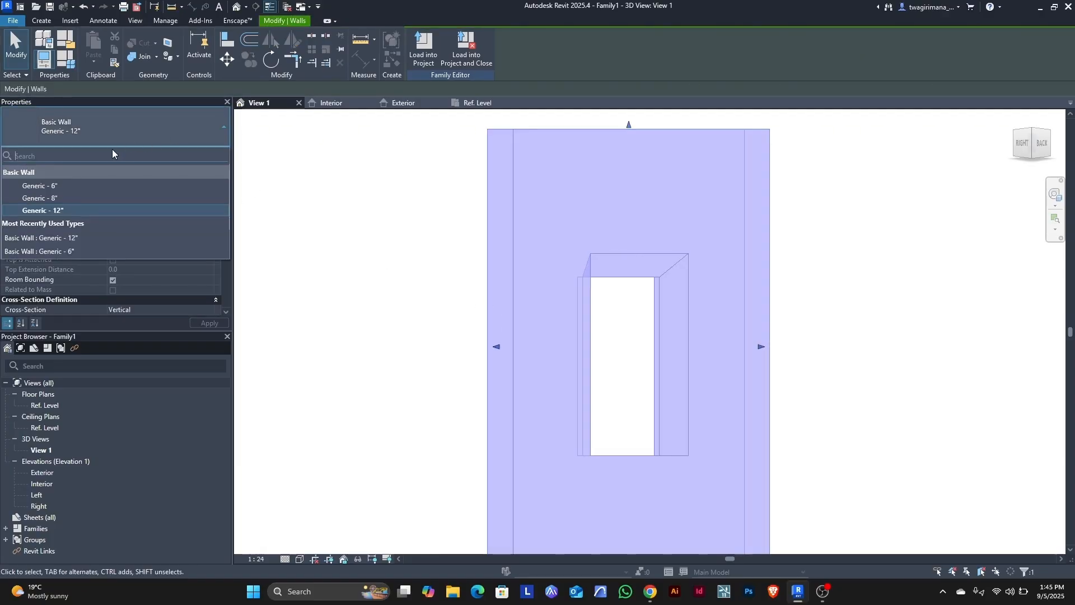
left_click(79, 183)
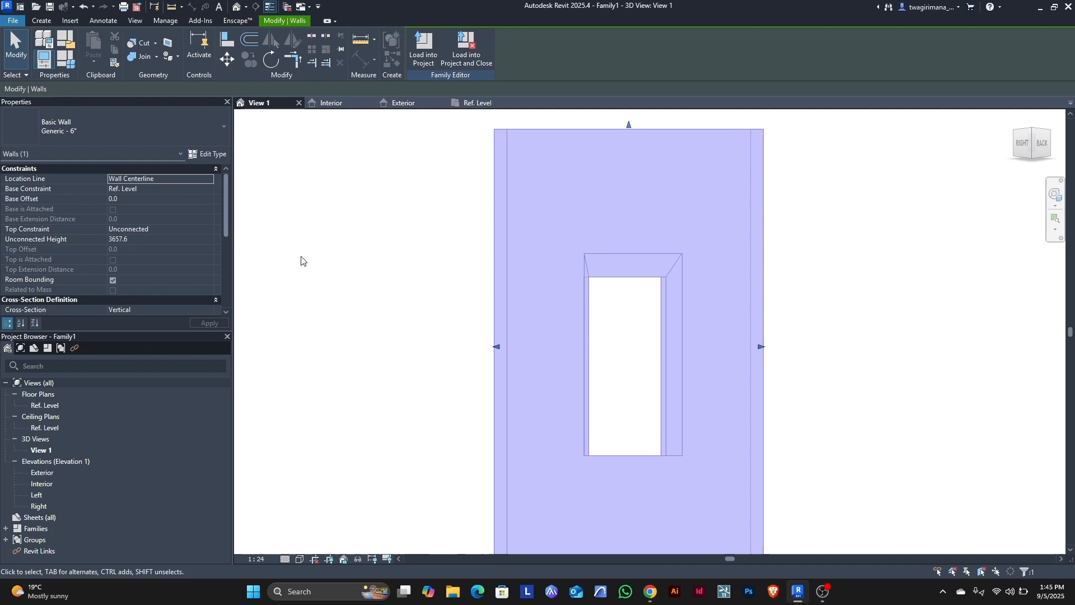
left_click(438, 344)
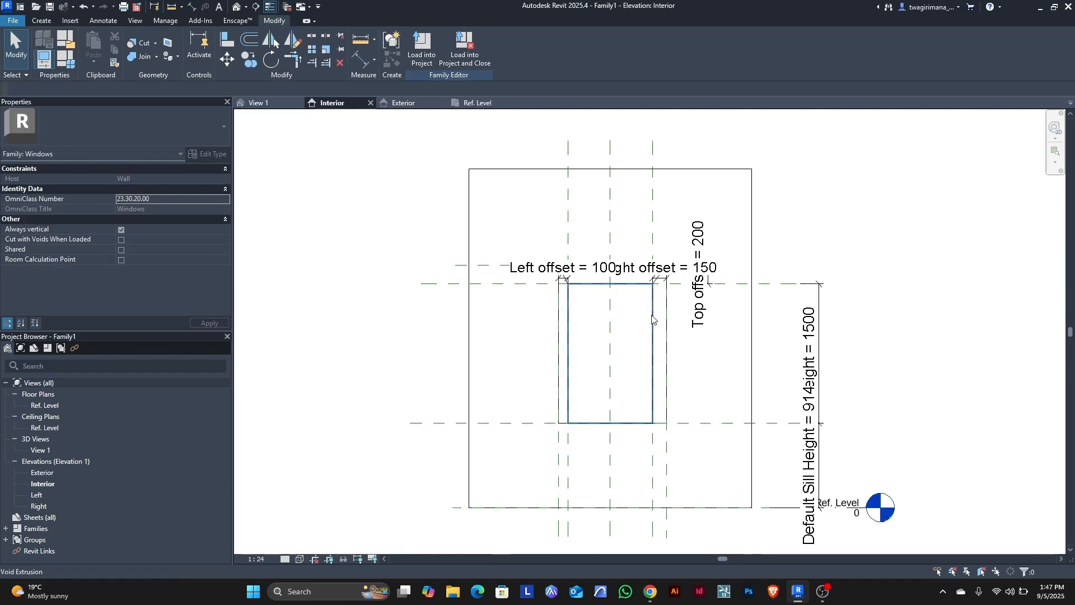
- Set the Interior elevation's view scale to 1:5 so the overlapping offset dimension labels are readable
left_click(561, 272)
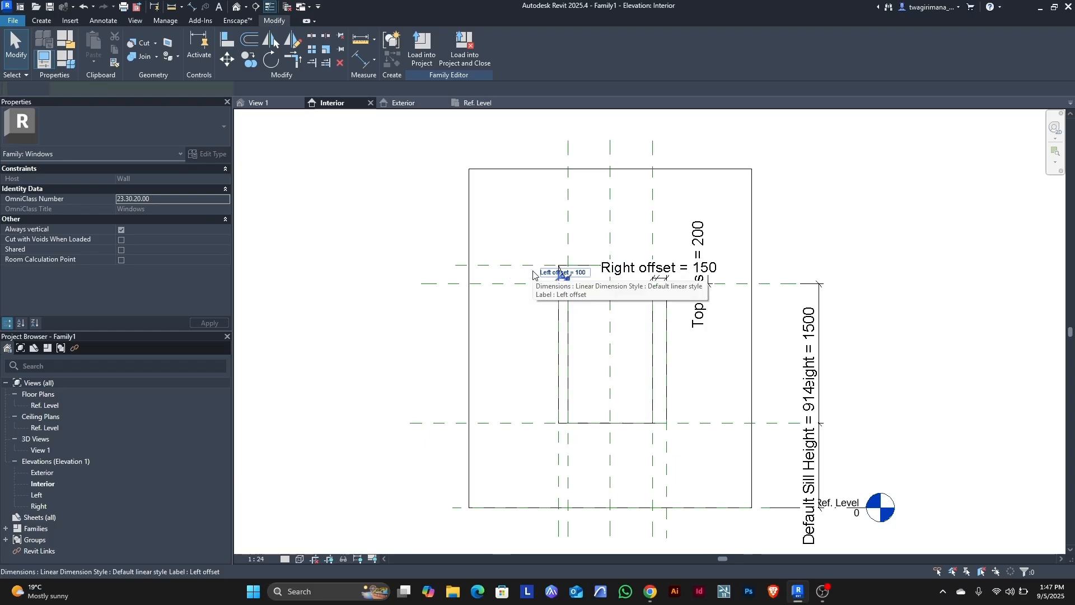
left_click(384, 266)
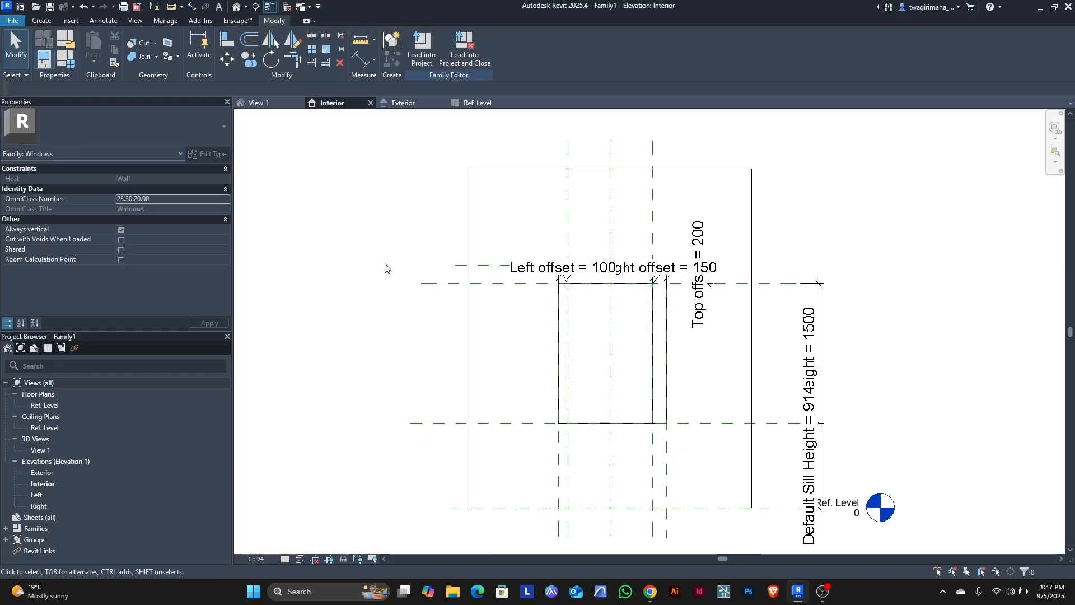
scroll(666, 291, "up", 1)
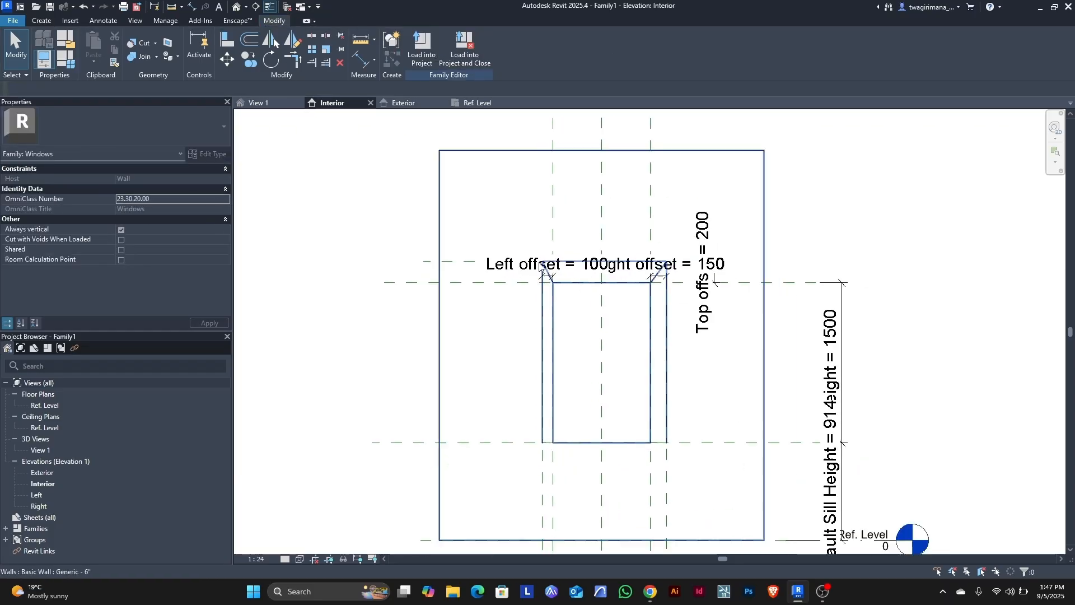
left_click(256, 559)
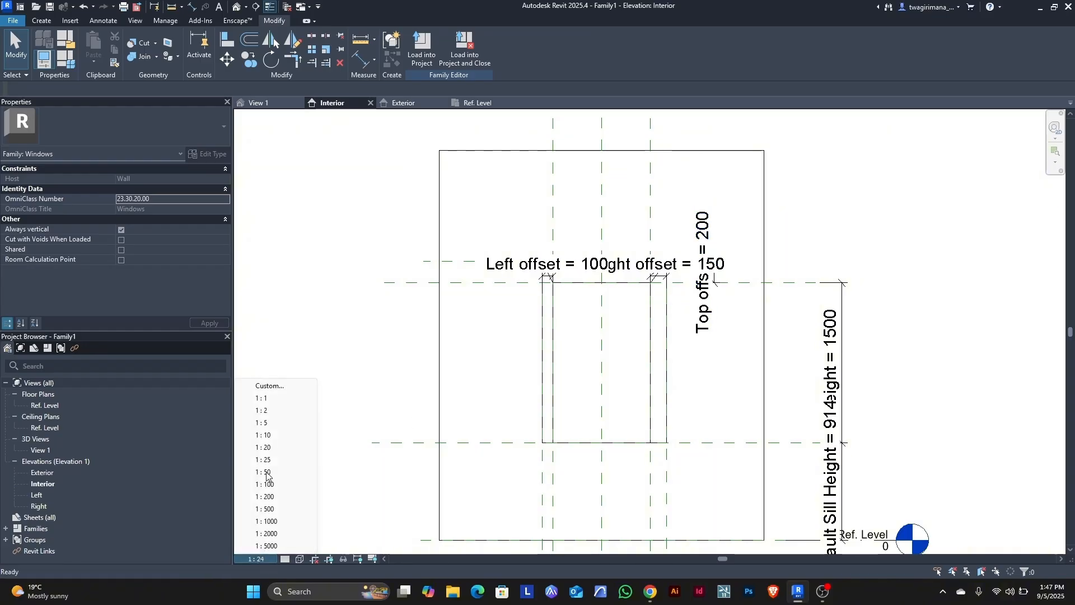
left_click(270, 425)
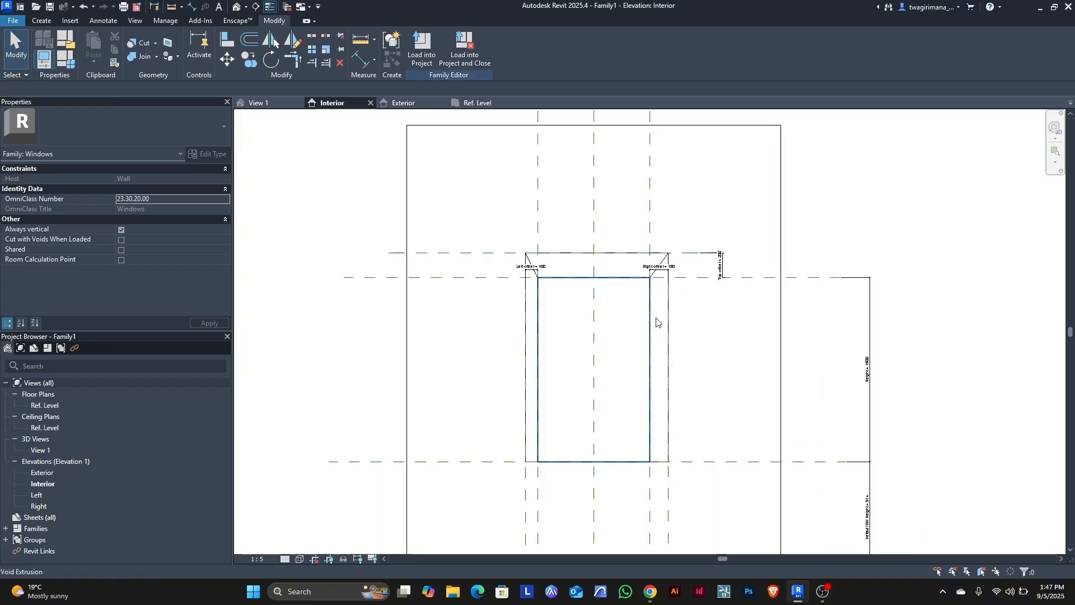
scroll(619, 307, "up", 2)
scroll(480, 245, "down", 2)
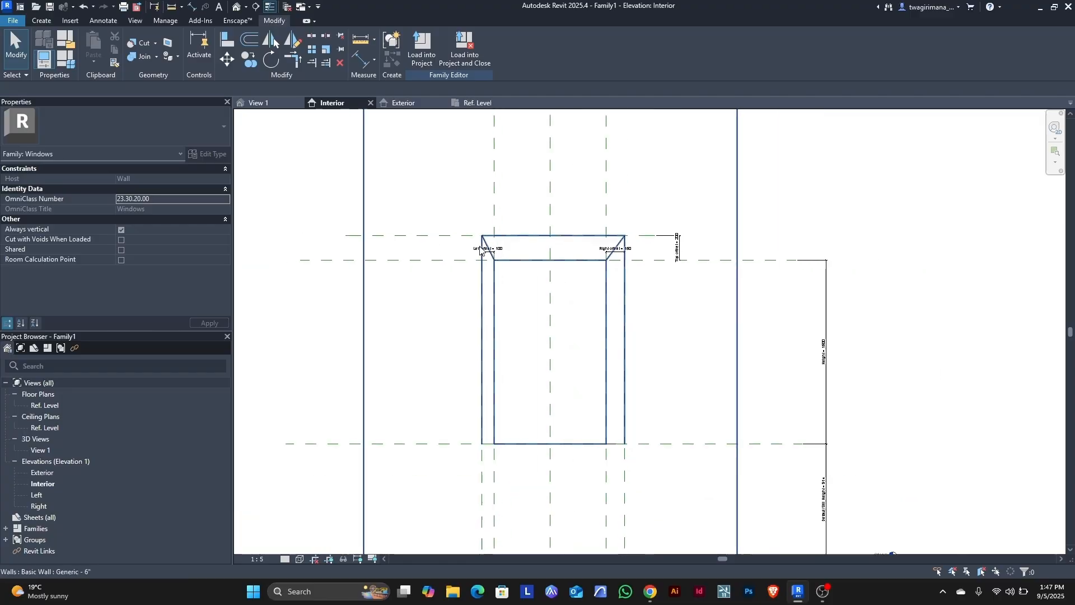
- Start a solid extrusion in the Interior elevation and set its work plane to Reference Plane : Interior ref plane
left_click(48, 22)
left_click(92, 40)
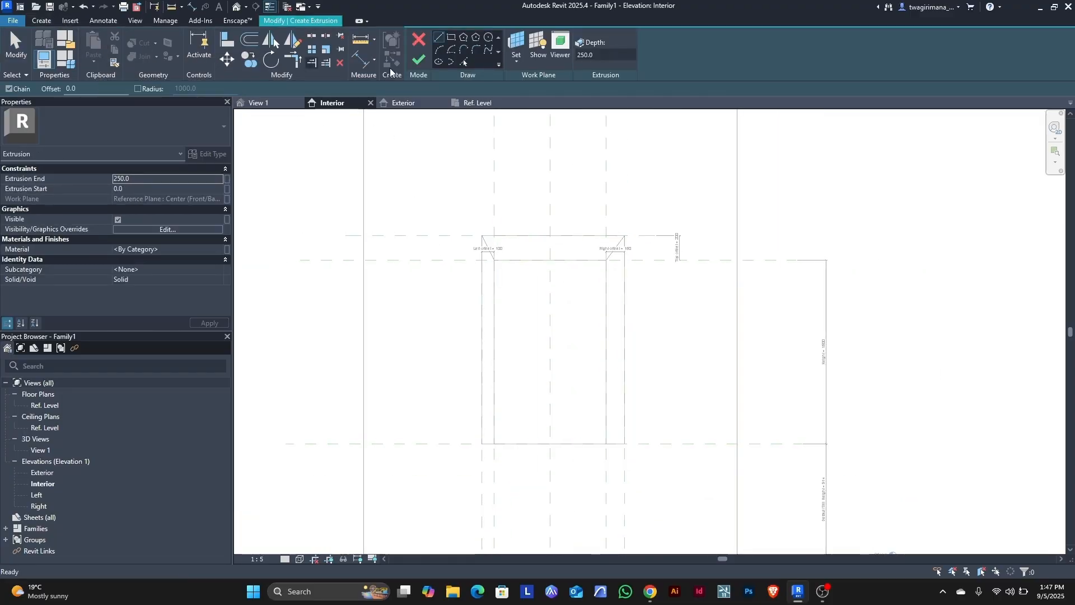
left_click(516, 44)
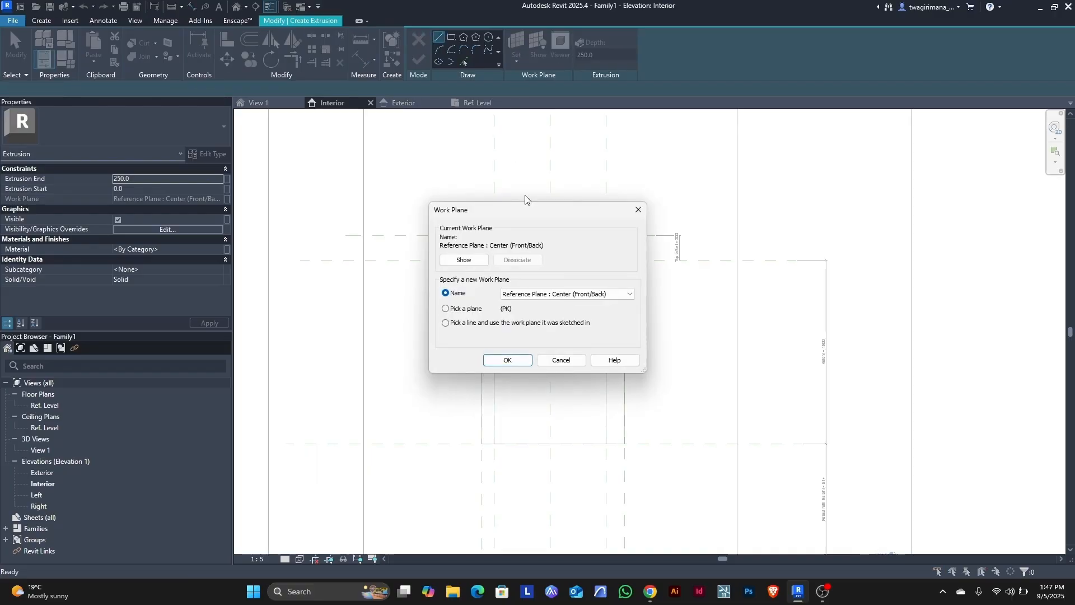
left_click(629, 294)
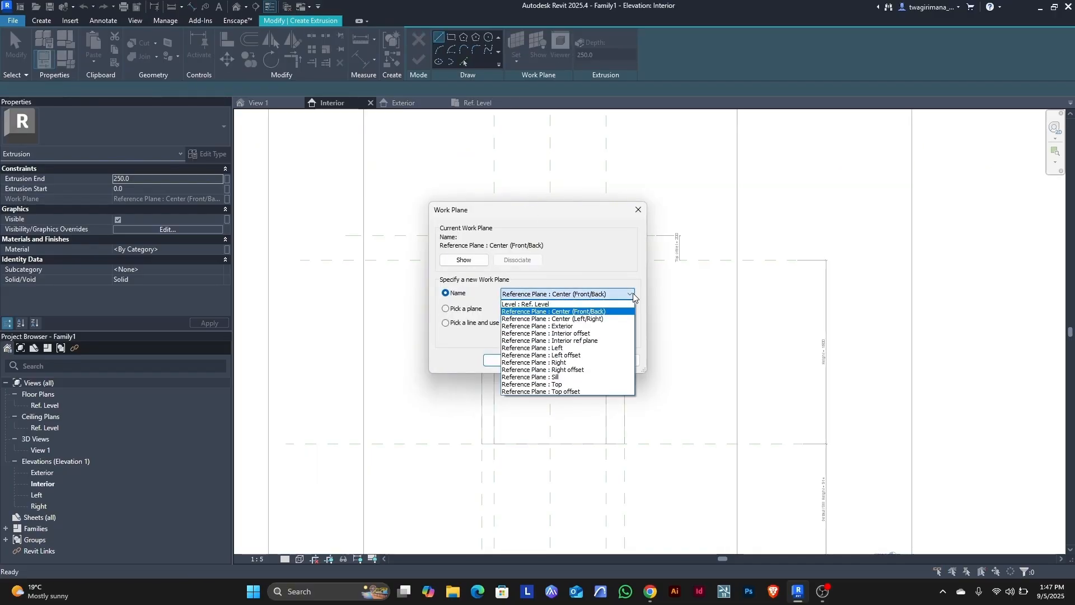
left_click(564, 341)
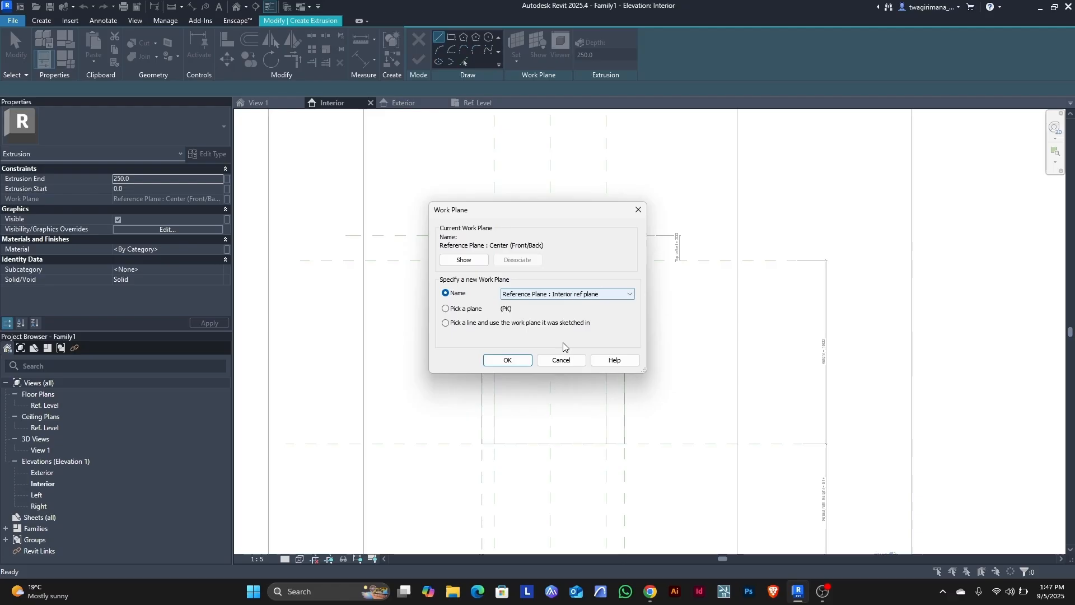
left_click(507, 361)
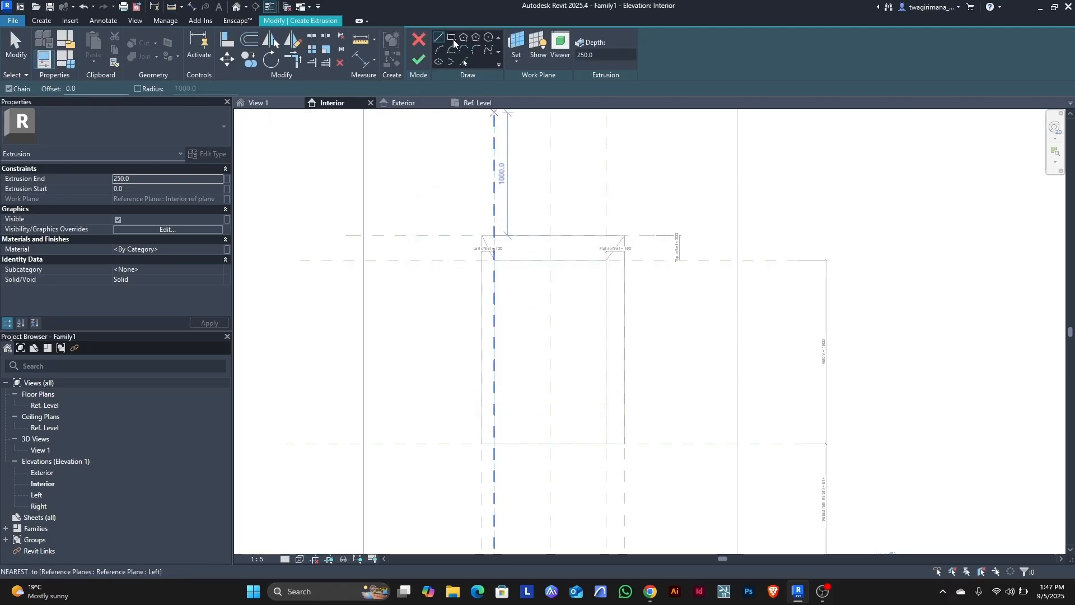
- Sketch a rectangle on the Left, Top, Right and Sill reference planes of the opening and lock its four sides
left_click(453, 38)
left_click(494, 260)
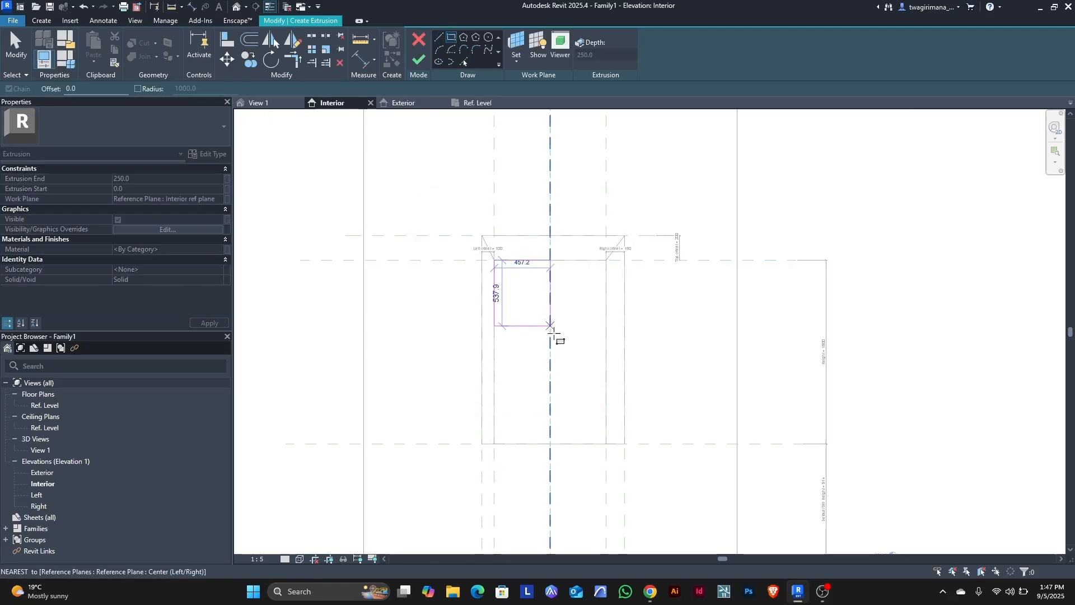
left_click(606, 444)
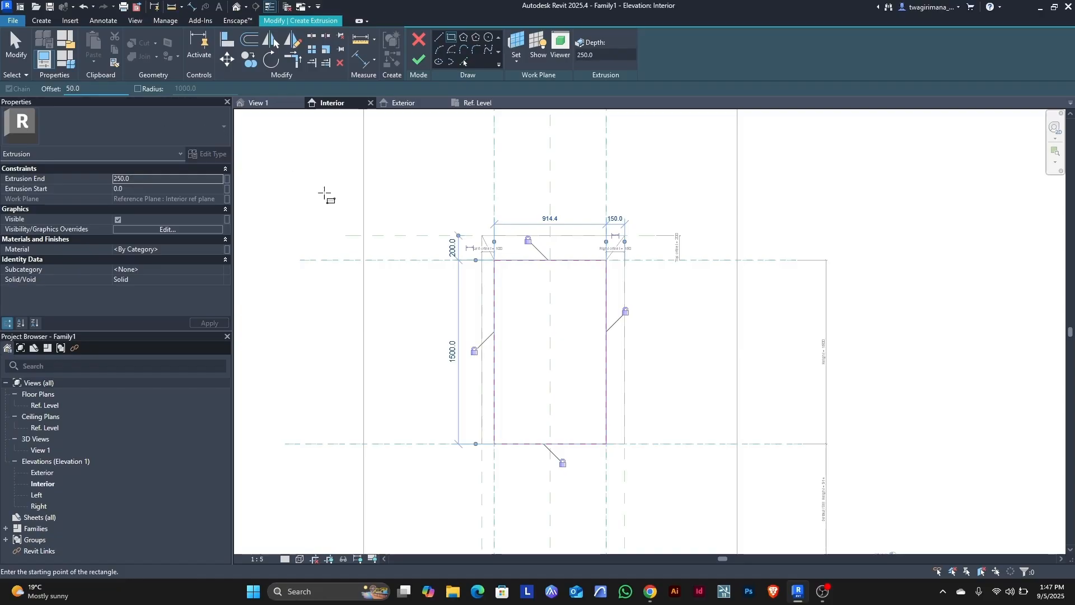
- Sketch a second rectangle inside the first with a 50 mm inward offset to form the frame profile
left_click(493, 259)
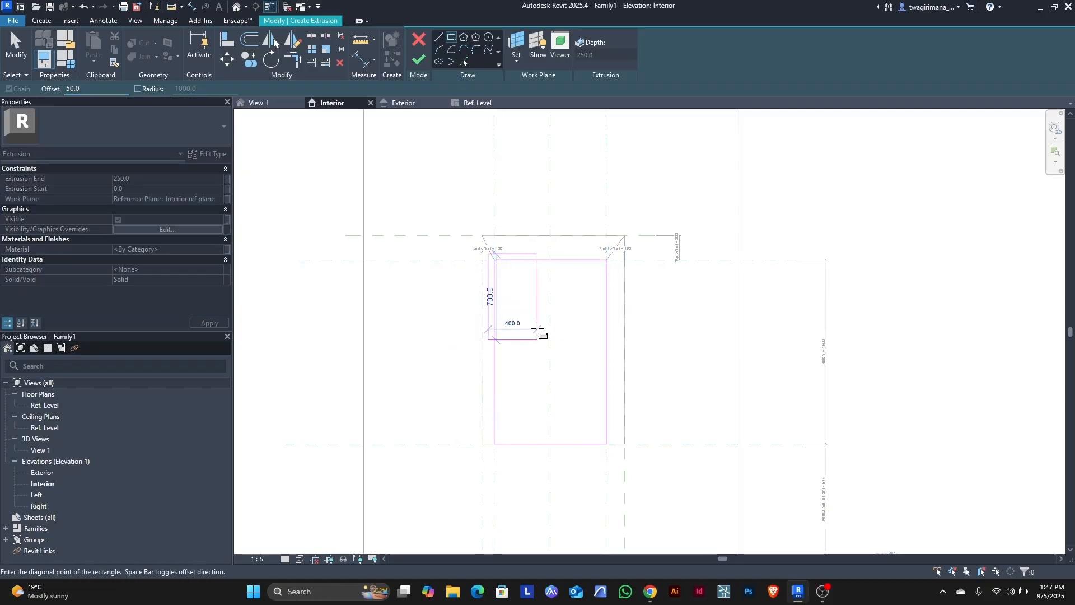
left_click(548, 340)
scroll(616, 448, "up", 2)
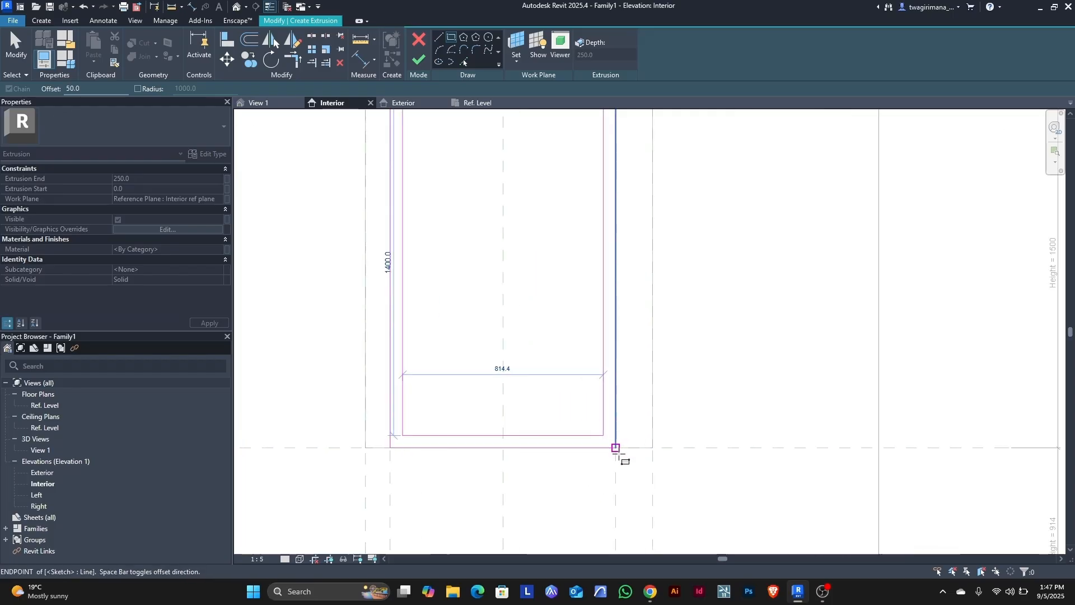
left_click(616, 447)
scroll(545, 431, "down", 3)
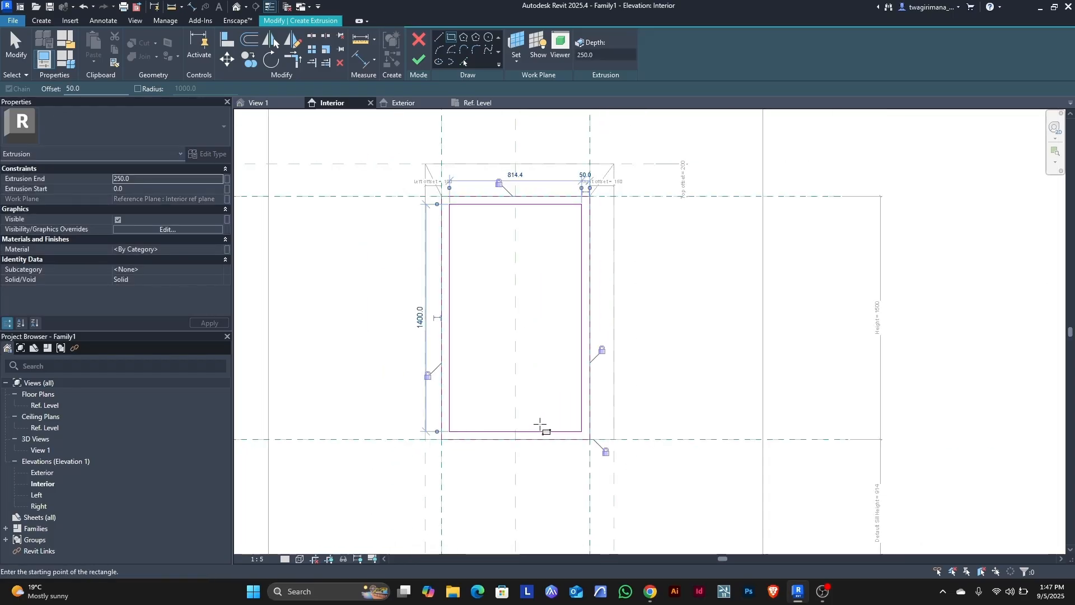
- Add an aligned dimension across the right side of the frame profile and lock it
scroll(638, 230, "up", 2)
scroll(614, 169, "up", 1)
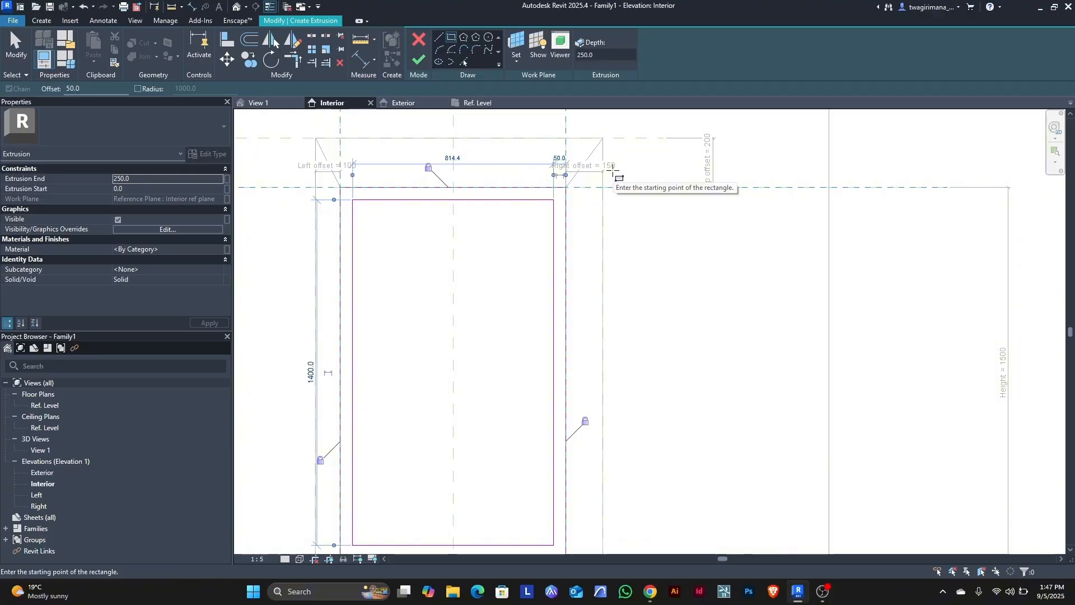
left_click(360, 60)
scroll(572, 203, "up", 2)
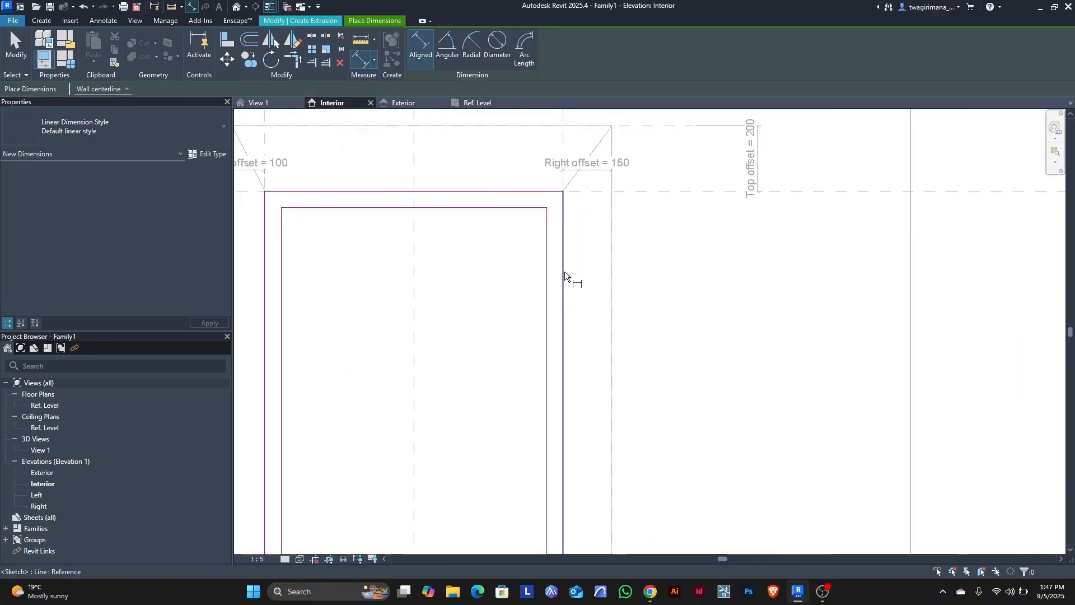
scroll(564, 271, "down", 2)
left_click(567, 156)
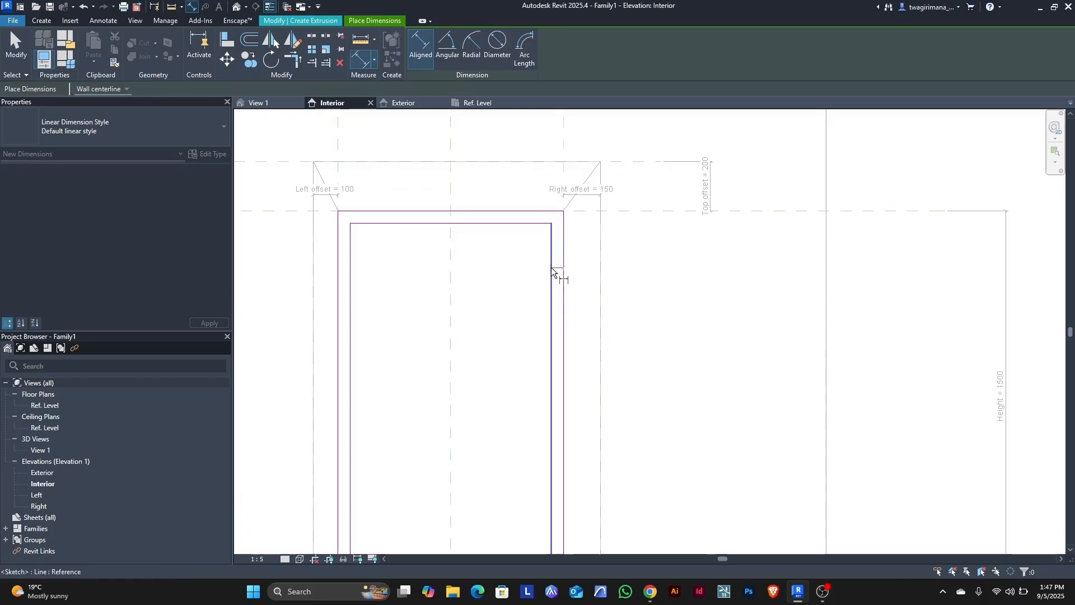
left_click(551, 267)
left_click(640, 136)
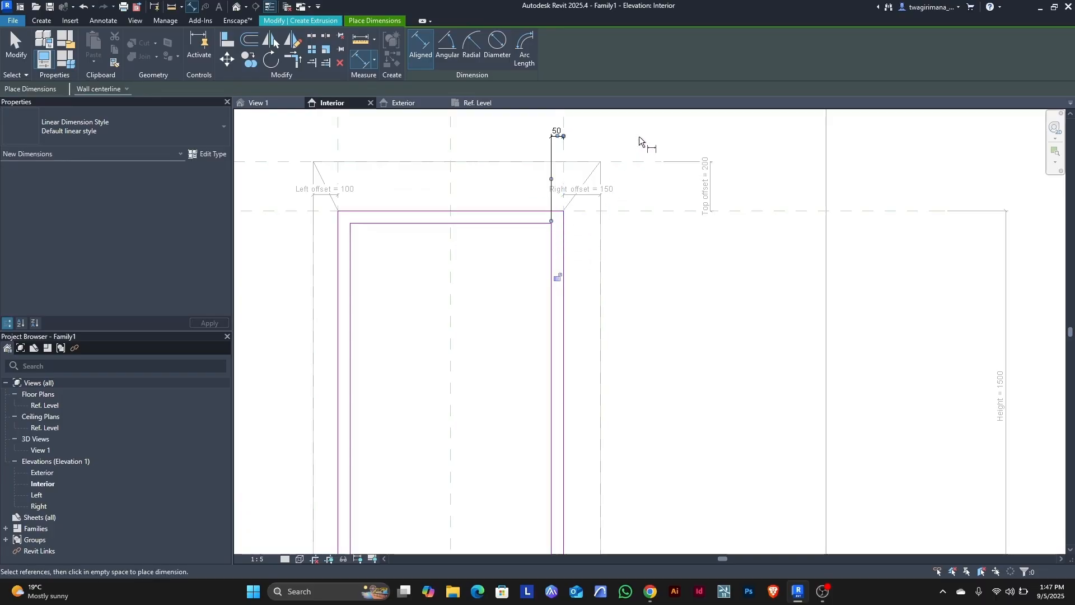
left_click(559, 280)
- Dimension the frame profile's thickness at the top, from the Top reference plane to the inner line, and lock it
left_click(567, 213)
left_click(539, 224)
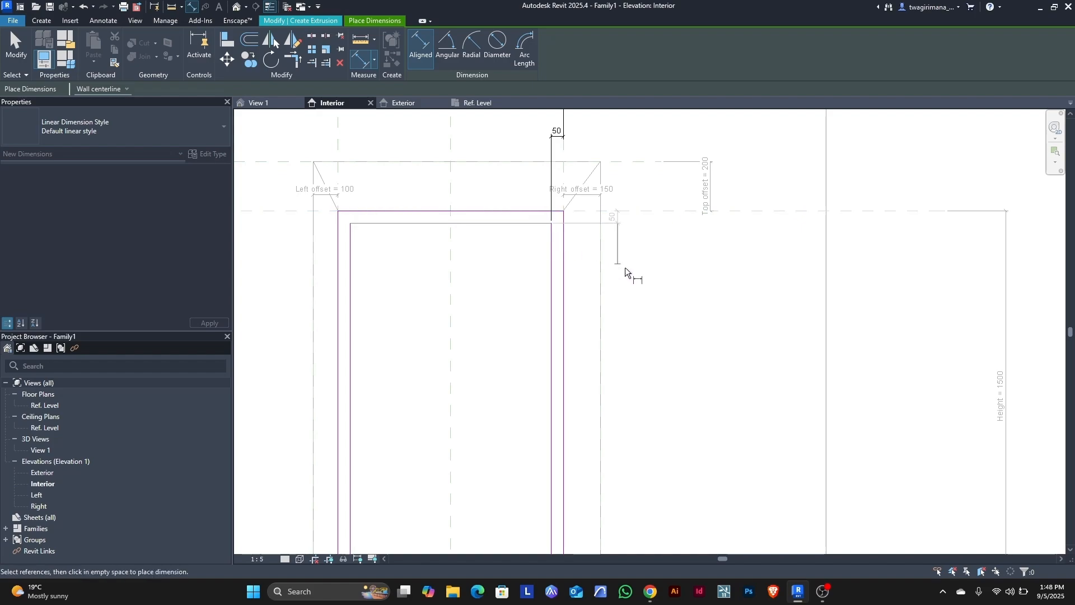
left_click(660, 307)
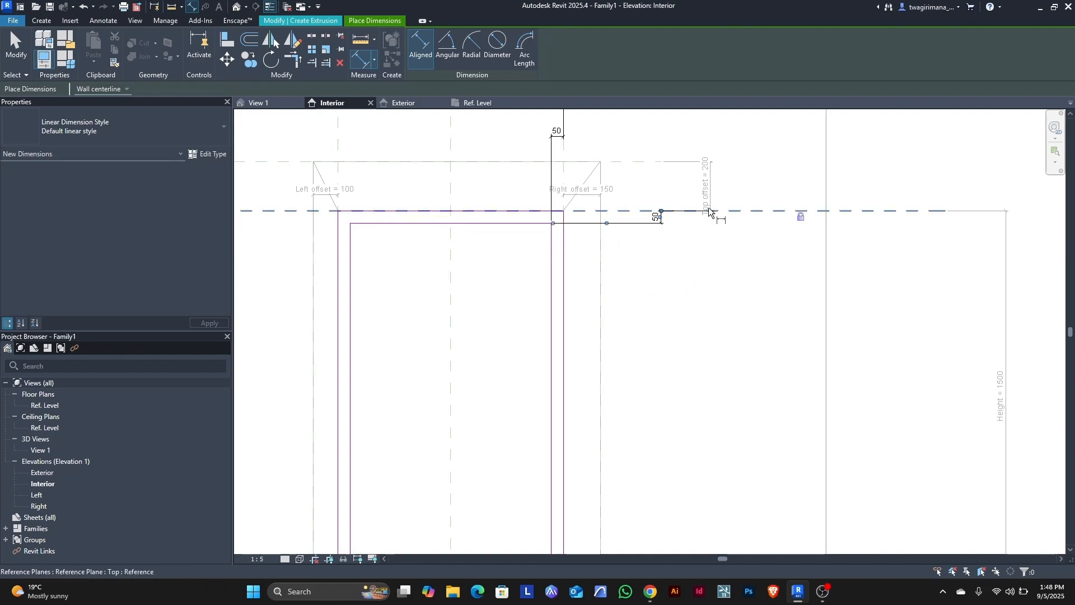
- Dimension the frame profile's left side from the Left reference plane to the inner line and lock it
scroll(562, 185, "down", 2)
scroll(419, 440, "up", 2)
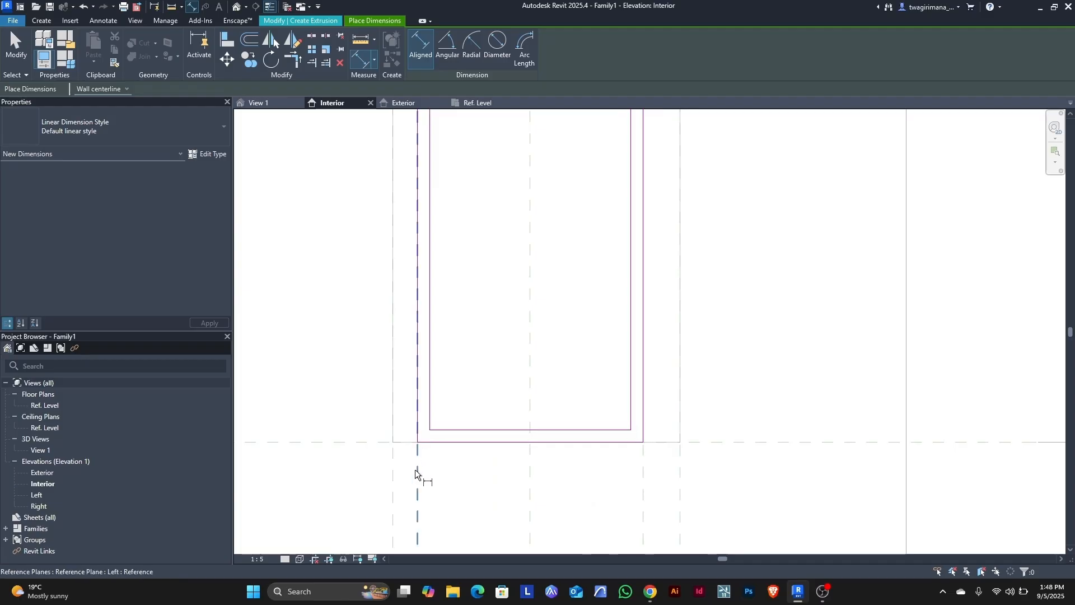
left_click(416, 468)
left_click(433, 423)
scroll(445, 355, "down", 2)
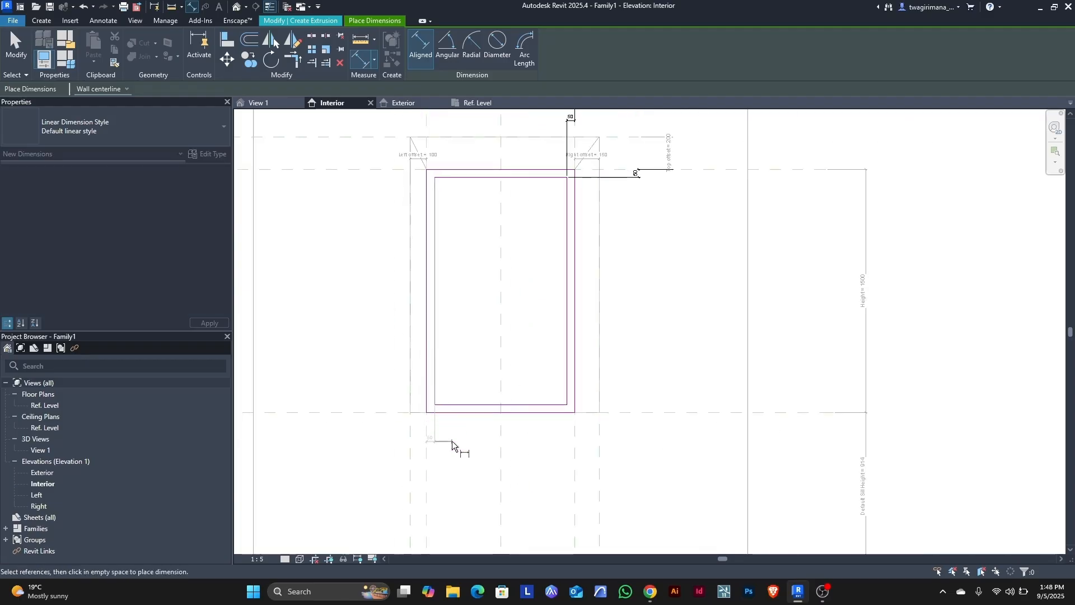
left_click(453, 443)
left_click(431, 534)
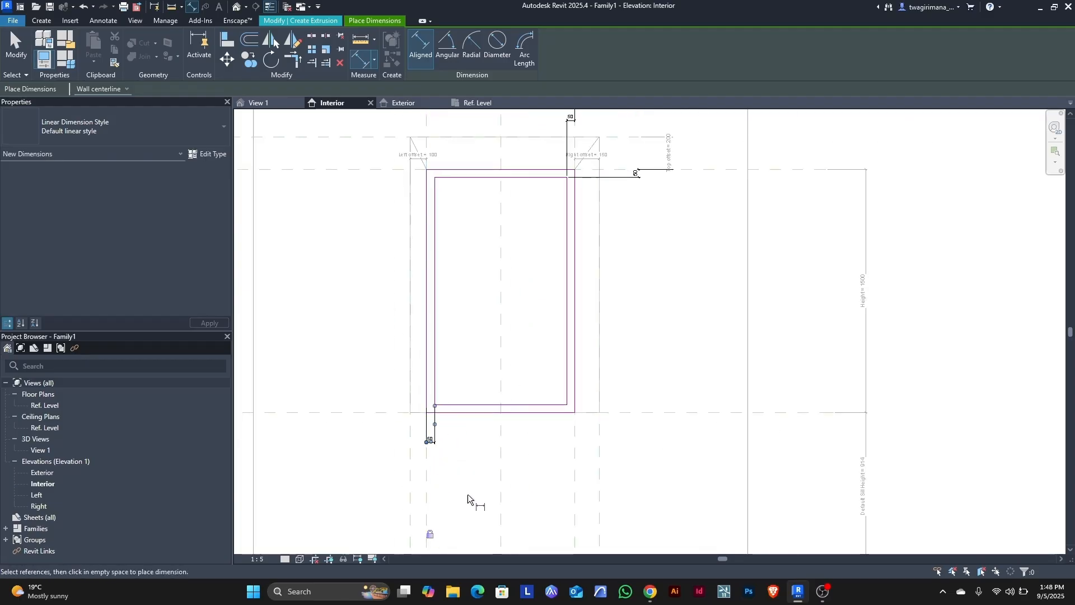
- Dimension and lock the frame profile's thickness at the sill, and finish the extrusion sketch
left_click(630, 415)
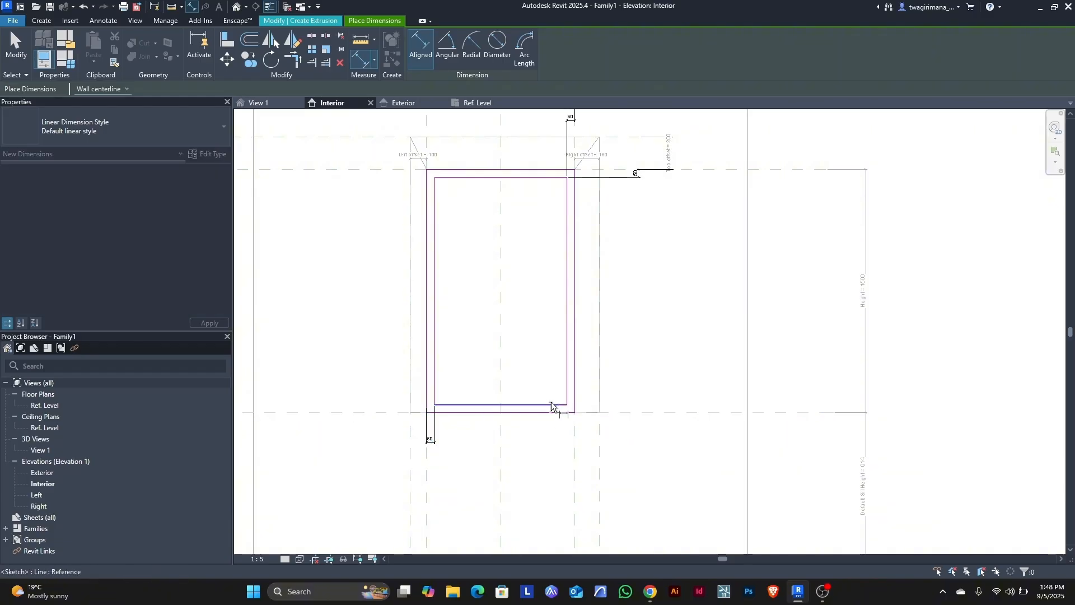
left_click(586, 401)
left_click(656, 374)
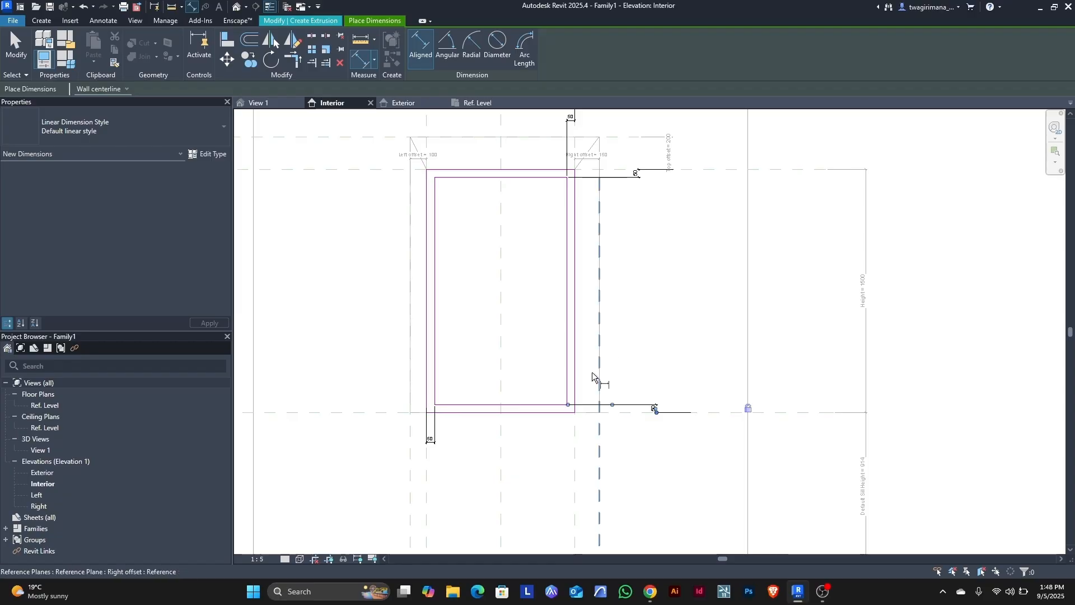
scroll(541, 388, "down", 1)
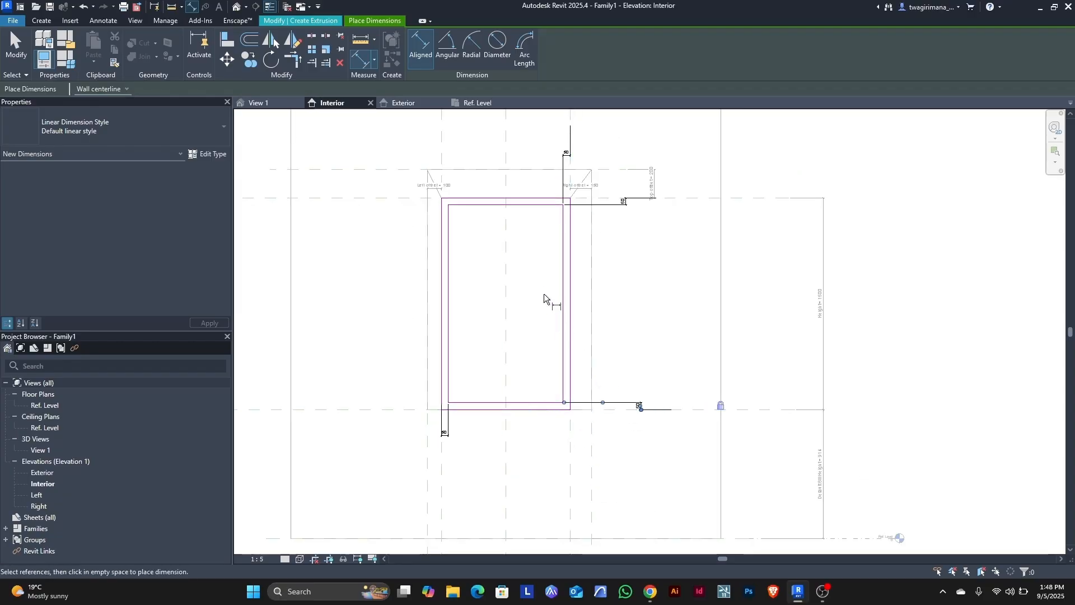
scroll(542, 317, "down", 1)
scroll(562, 231, "up", 2)
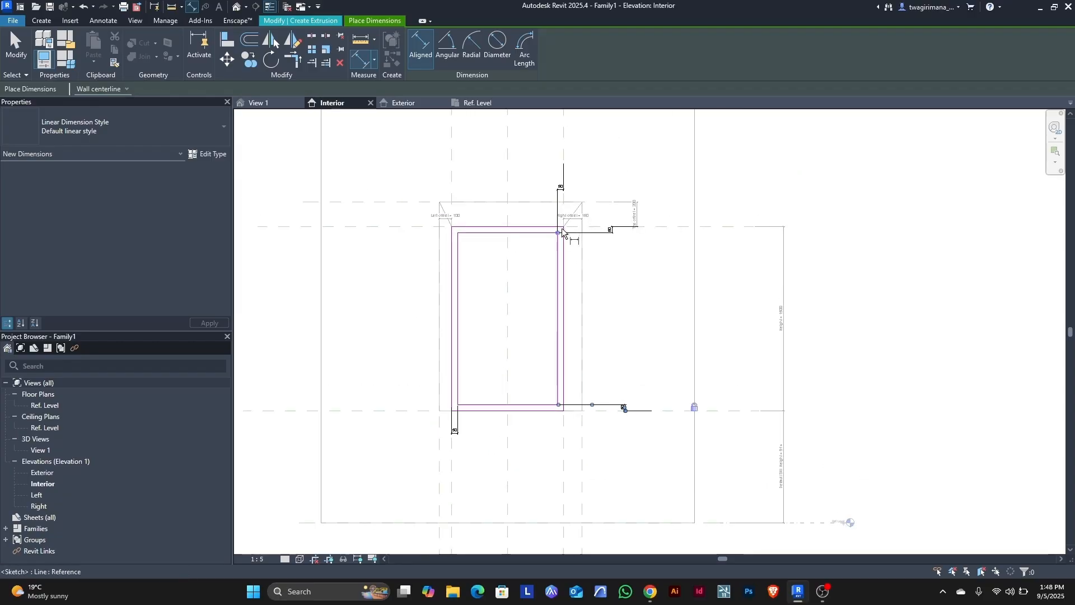
left_click(17, 51)
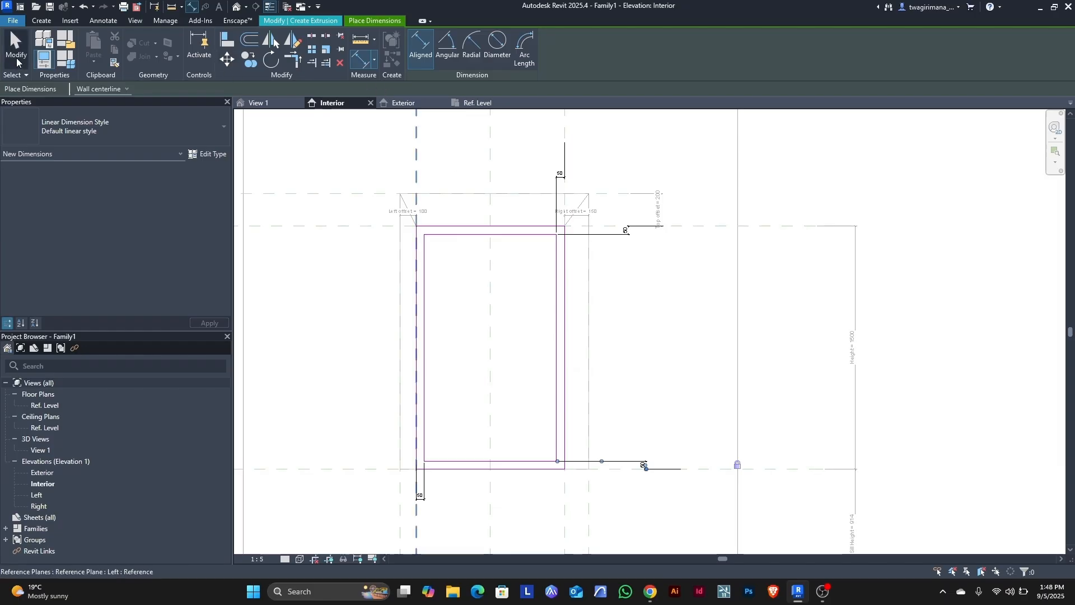
left_click(417, 60)
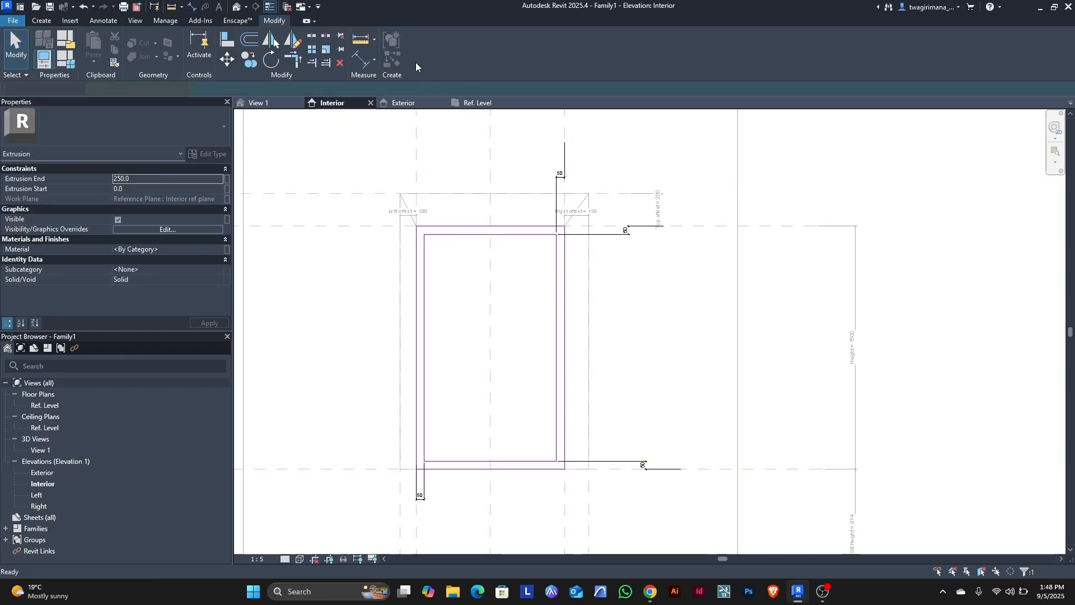
- In the Ref. Level plan, shorten the frame extrusion to the Interior offset reference plane and lock it there
left_click(475, 102)
scroll(660, 342, "up", 3)
scroll(661, 350, "up", 5)
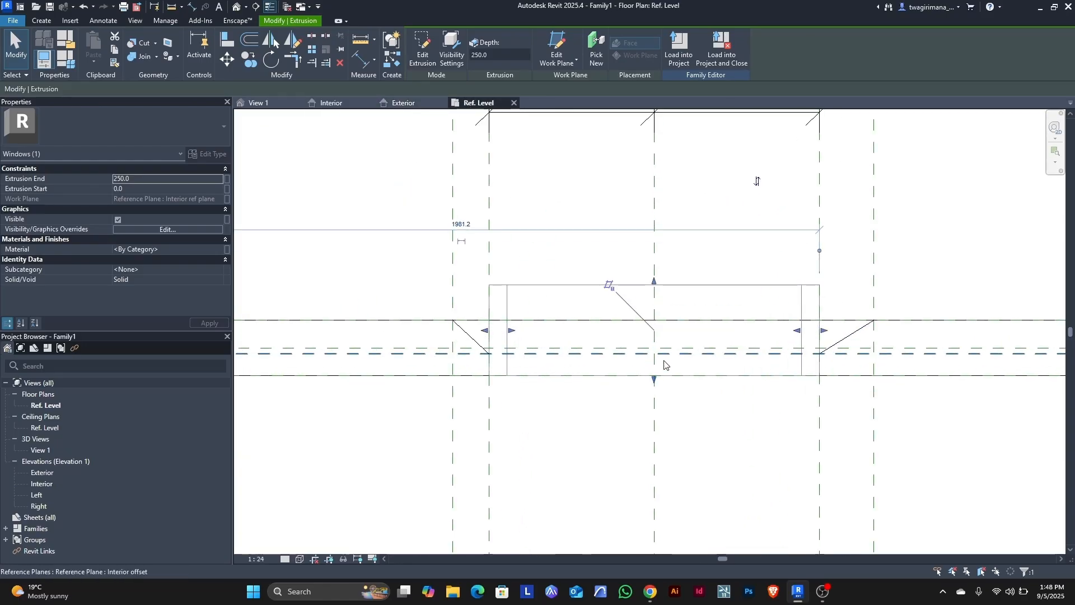
left_click_drag(647, 213, 665, 356)
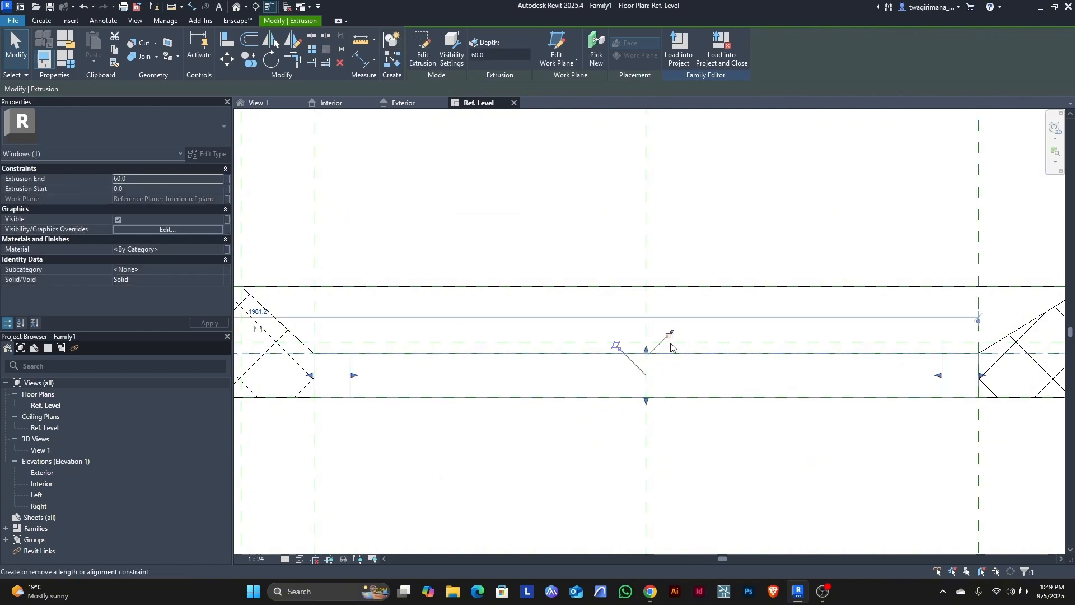
scroll(671, 339, "down", 3)
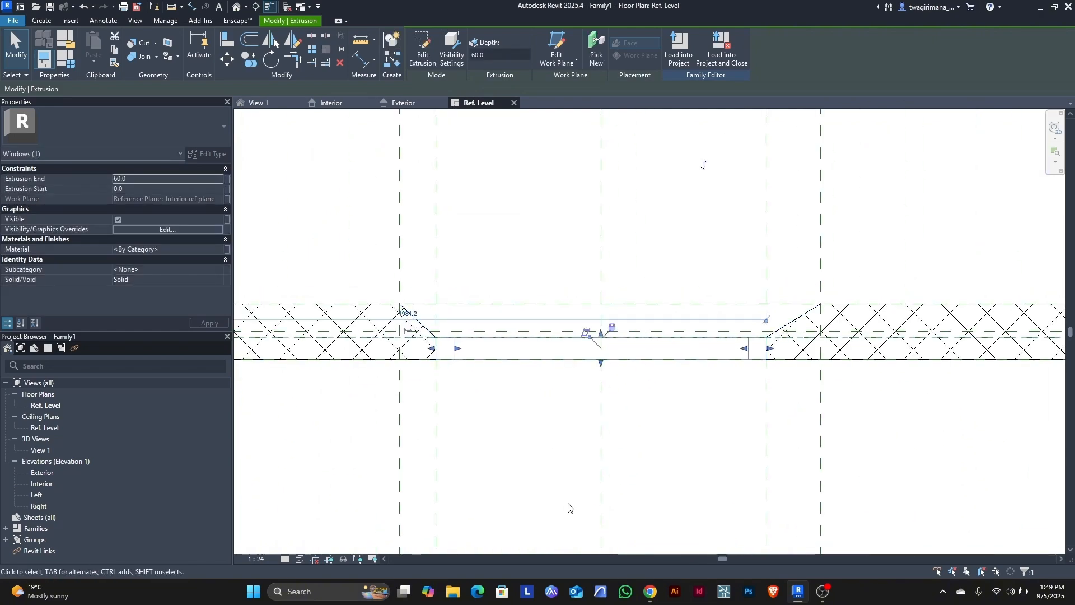
- Start a new solid extrusion in the Exterior elevation and set its work plane to Reference Plane : Interior ref plane
left_click(404, 103)
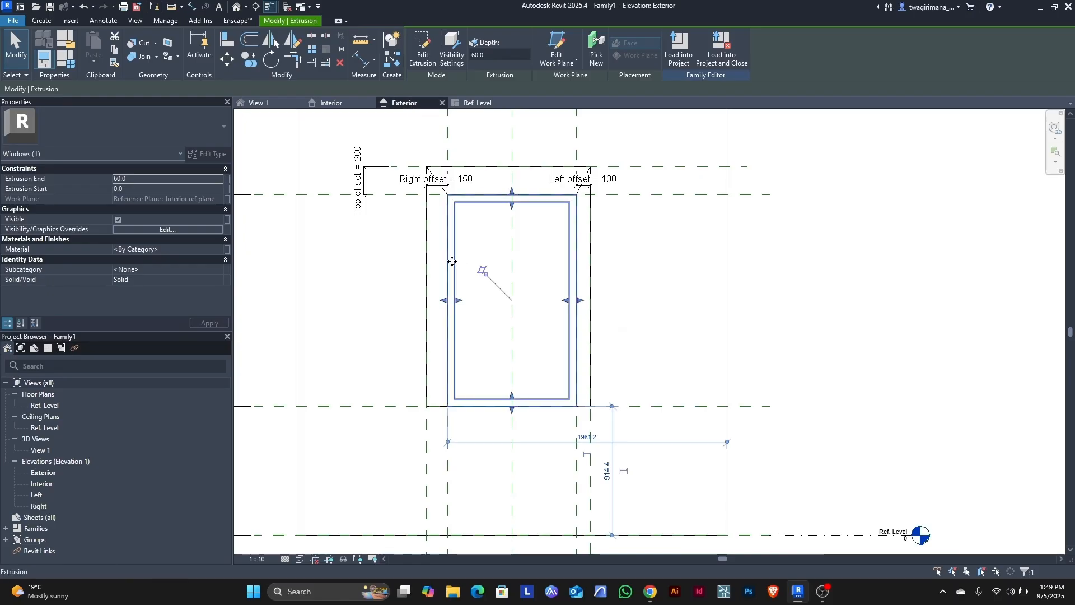
left_click(388, 266)
left_click(44, 21)
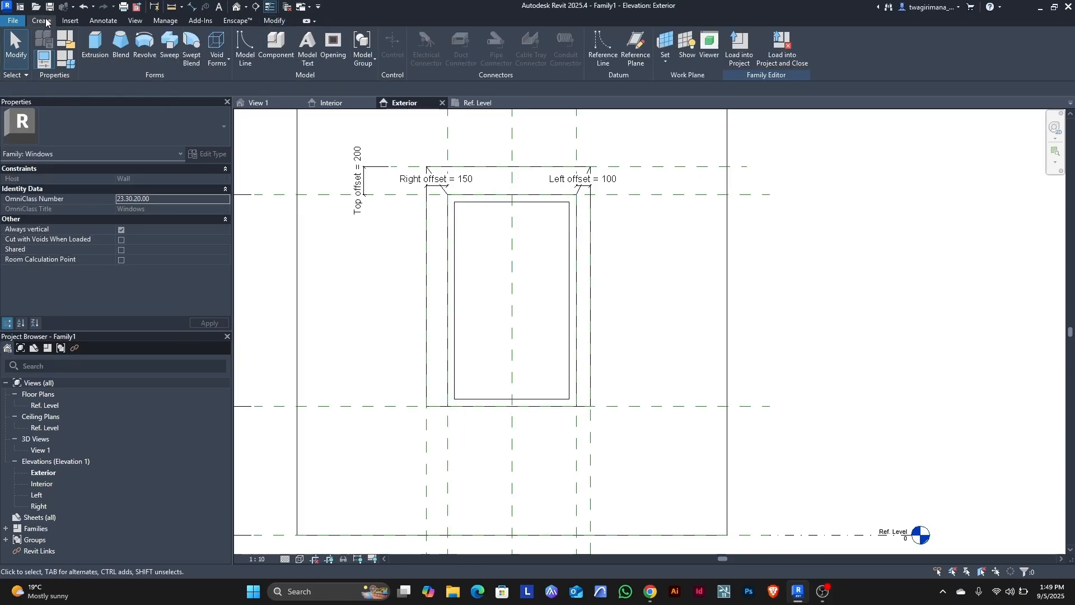
left_click(95, 46)
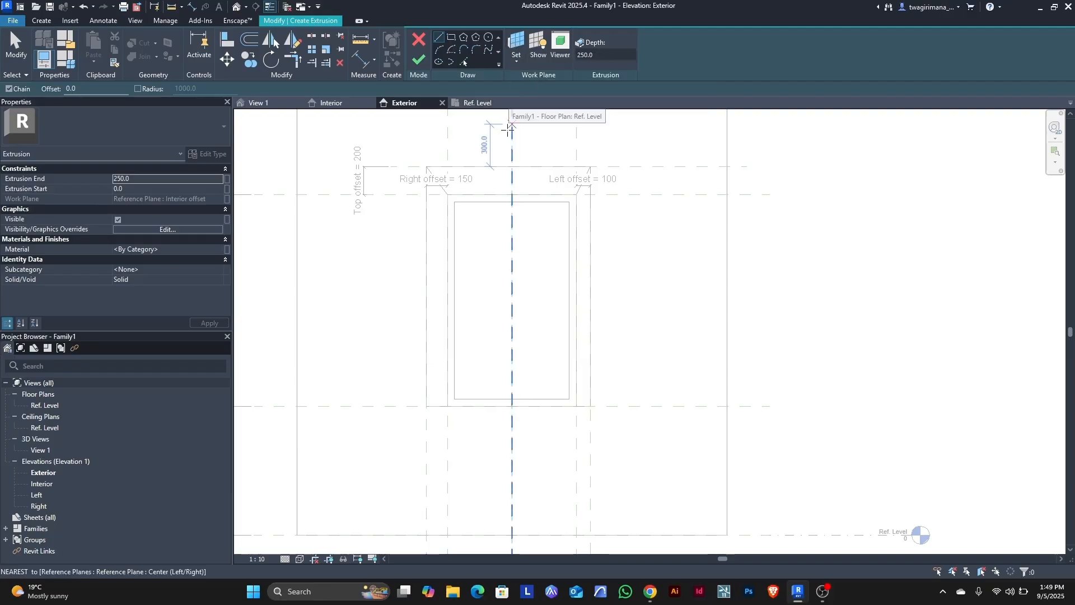
left_click(514, 42)
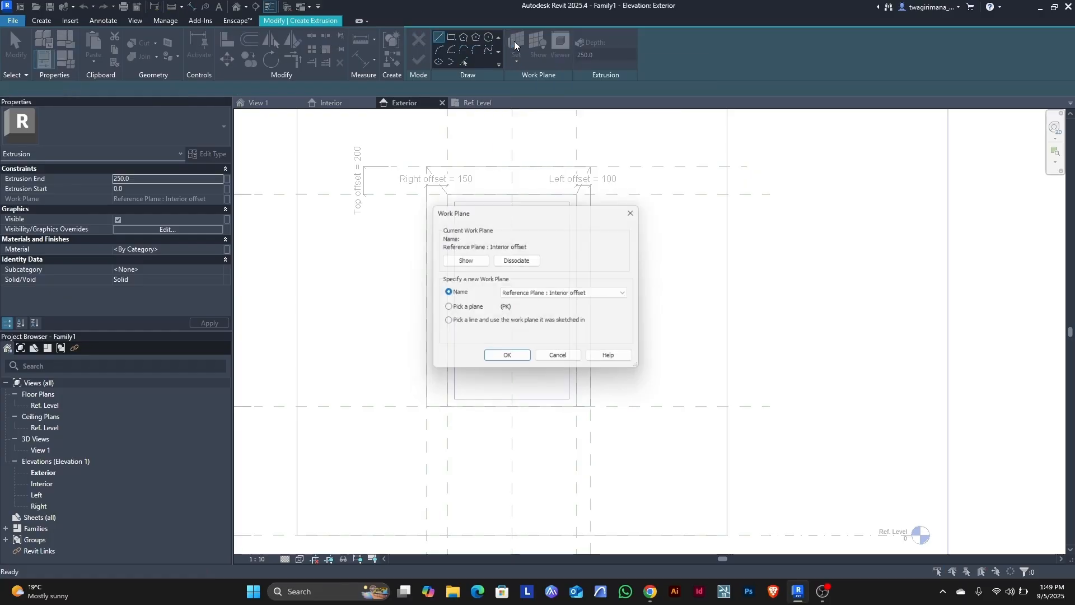
left_click(548, 293)
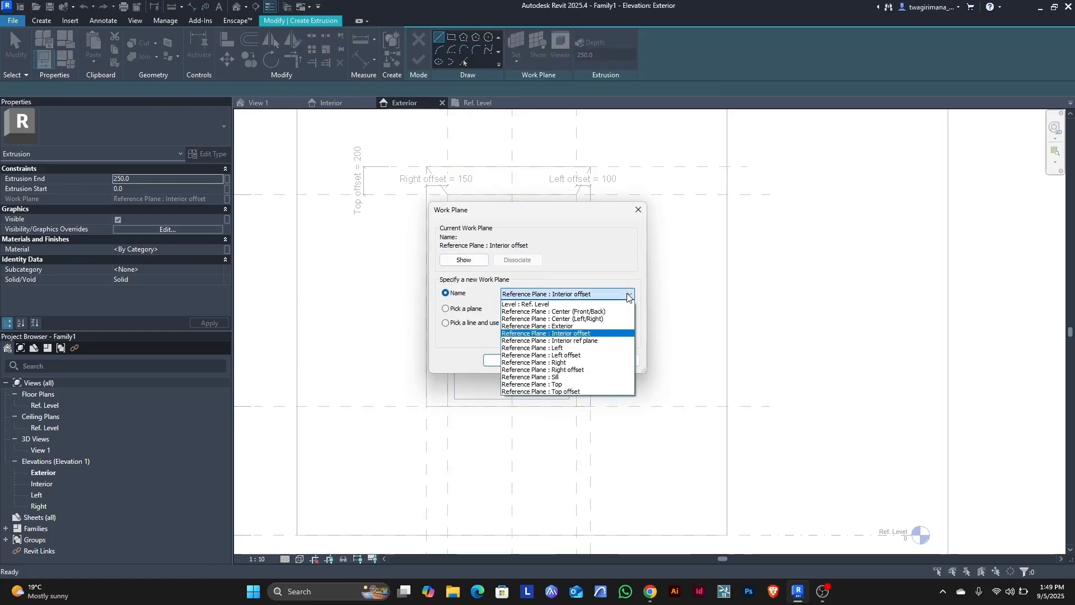
left_click(574, 340)
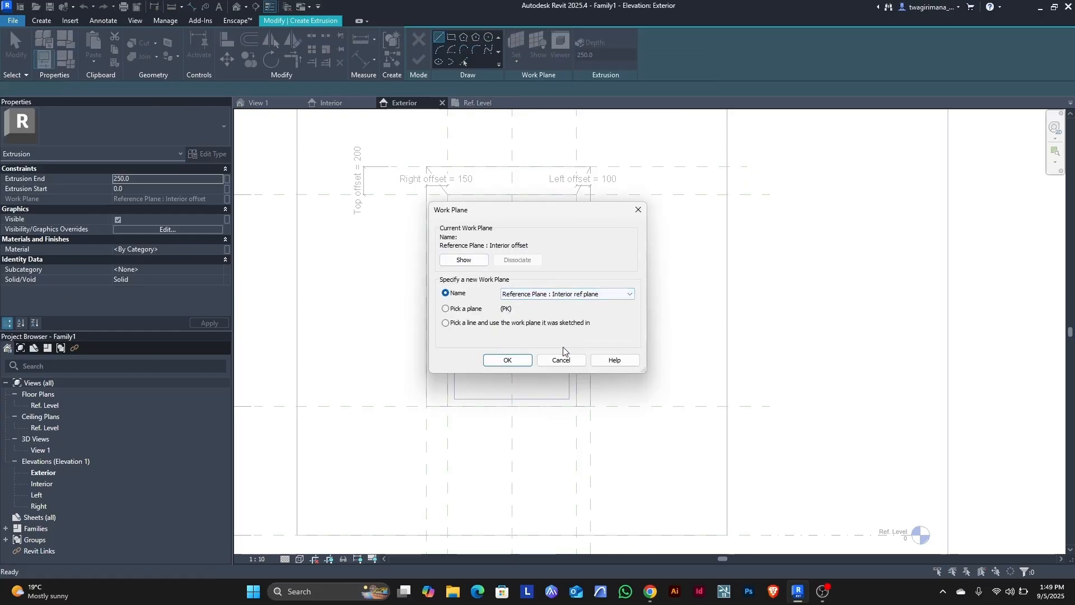
left_click(509, 360)
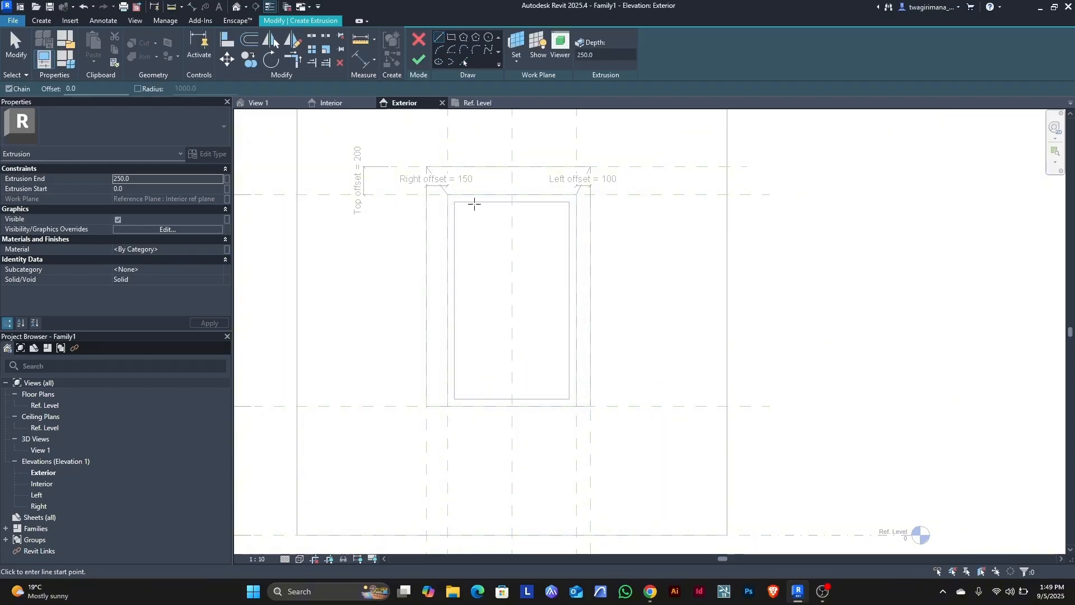
- Sketch a rectangle on the frame's inner edges, lock its four sides to them, and finish the extrusion sketch
left_click(451, 37)
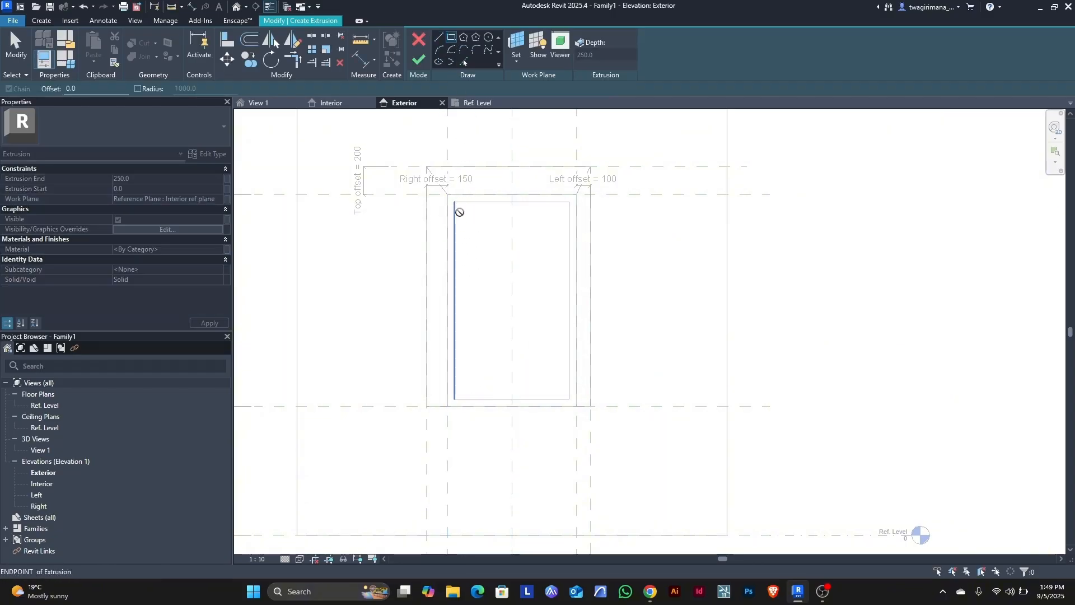
left_click(455, 202)
left_click(568, 399)
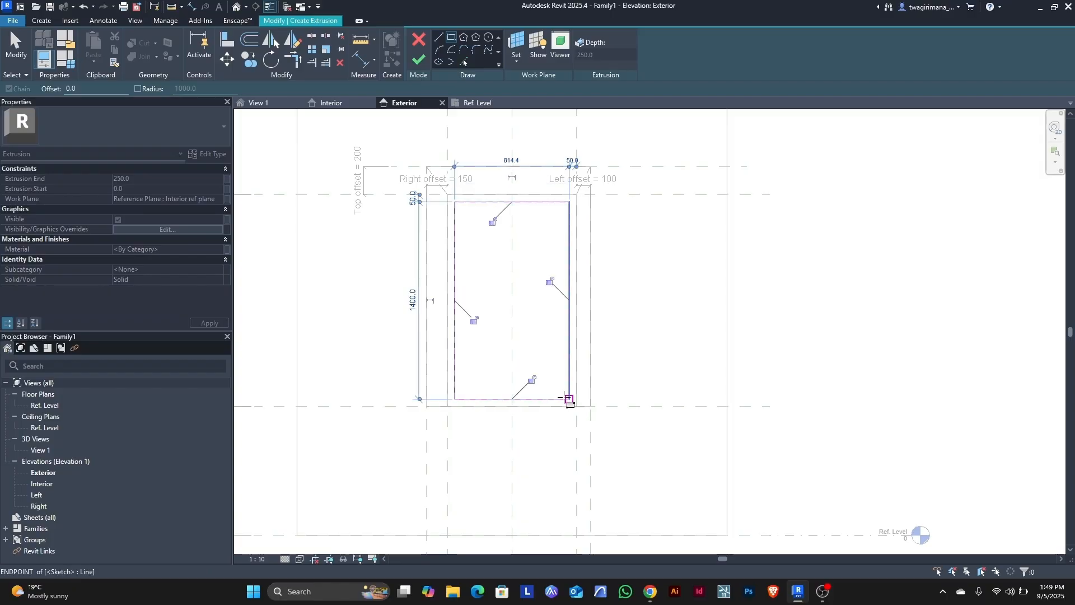
left_click(474, 320)
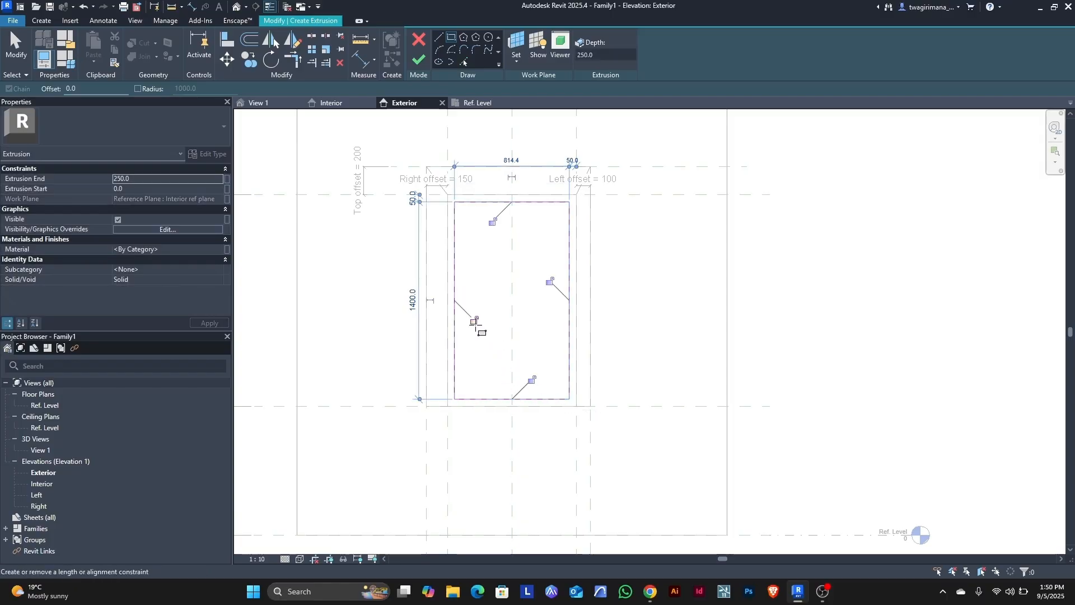
left_click(532, 380)
left_click(550, 281)
left_click(492, 222)
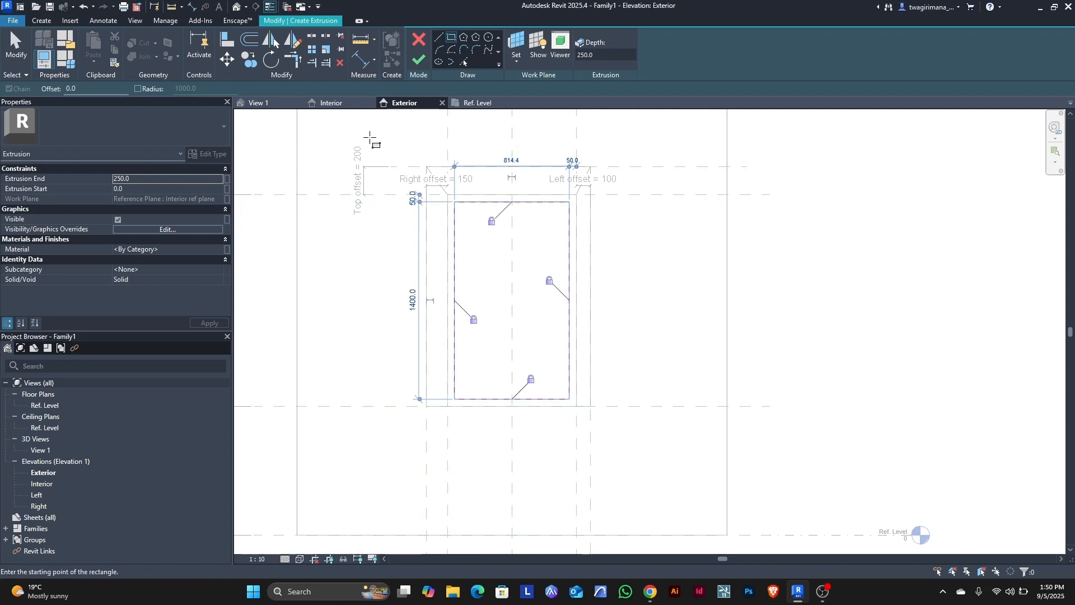
left_click(418, 59)
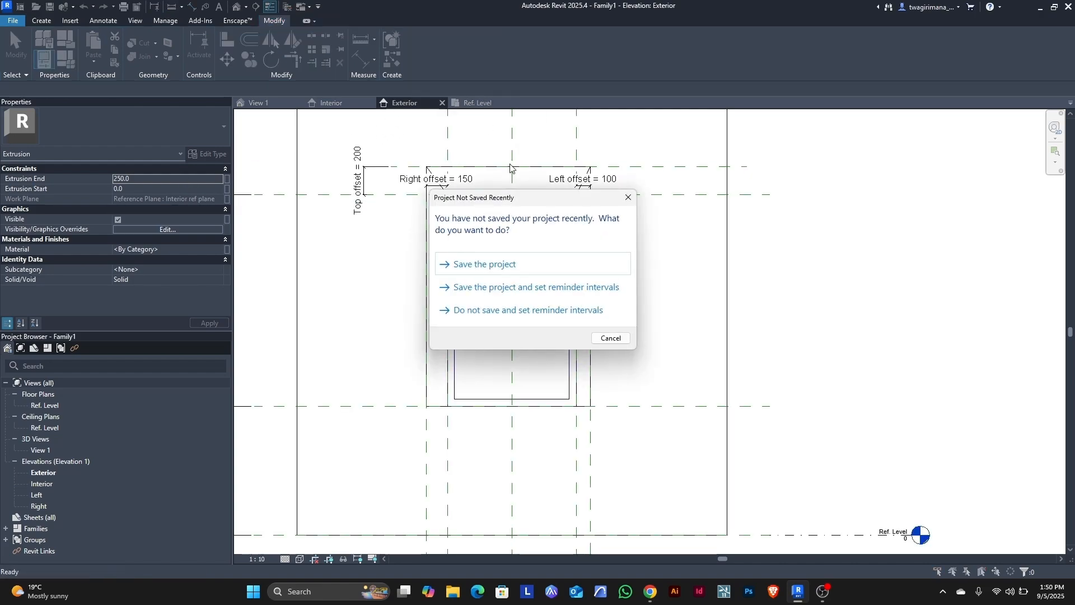
- Dismiss the save reminder and set the infill extrusion's end to 40 mm in the Ref. Level plan
left_click(611, 338)
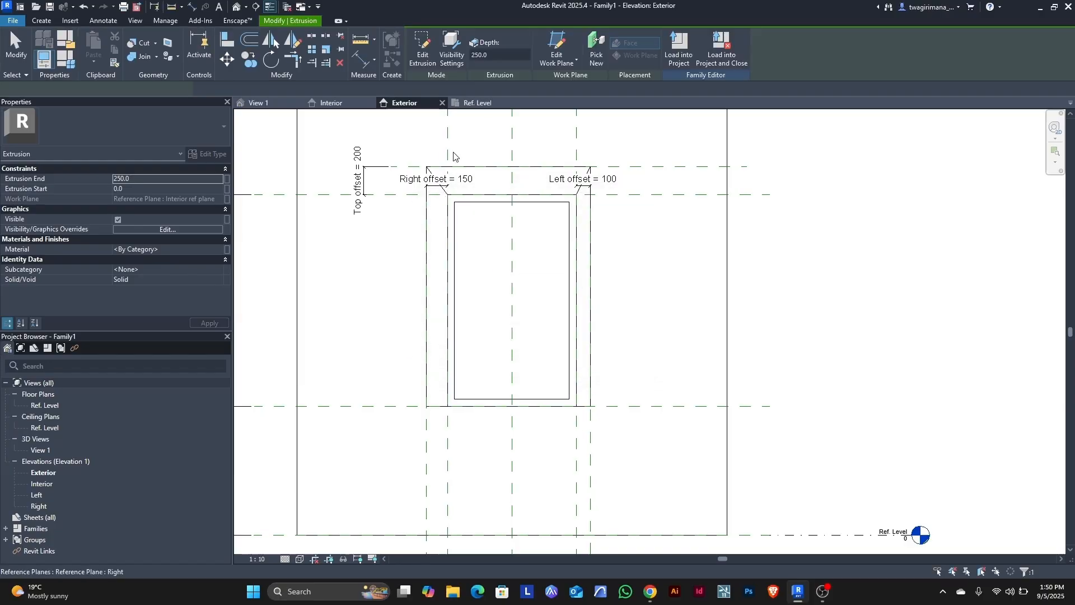
left_click(479, 103)
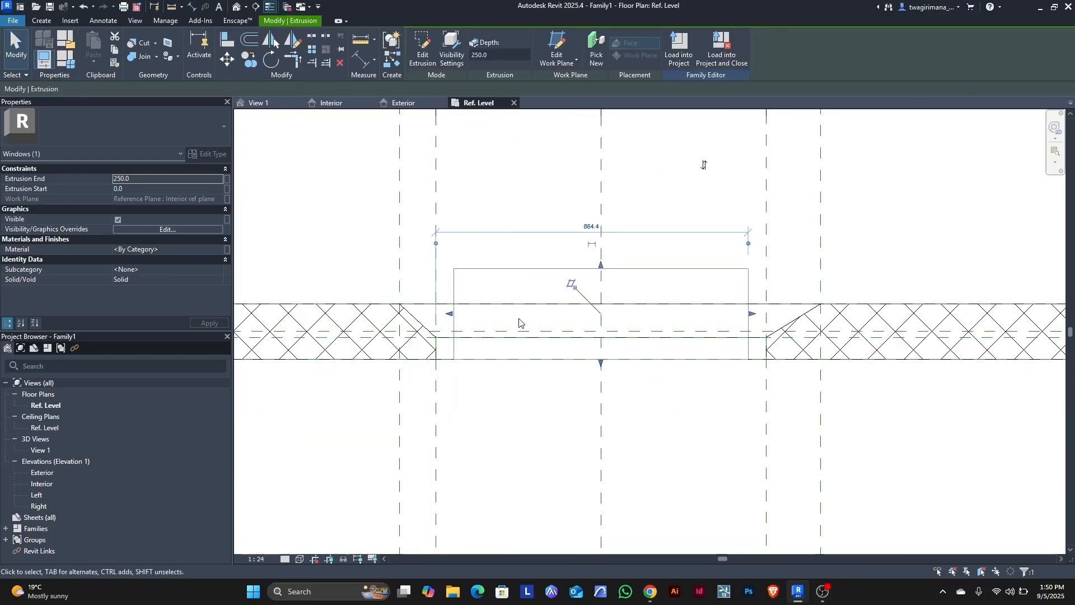
scroll(519, 323, "up", 2)
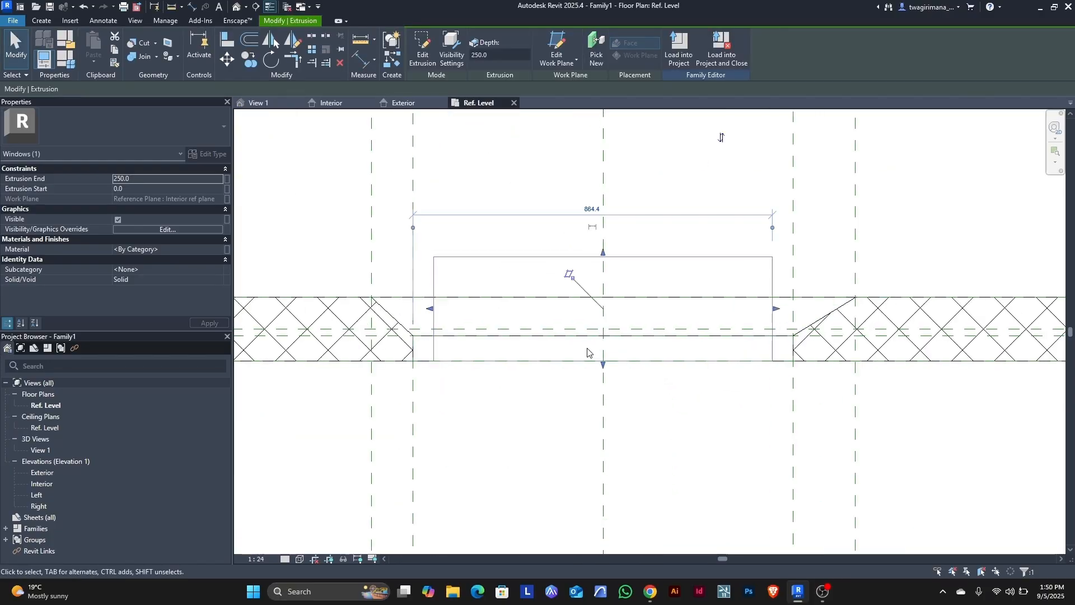
left_click(144, 178)
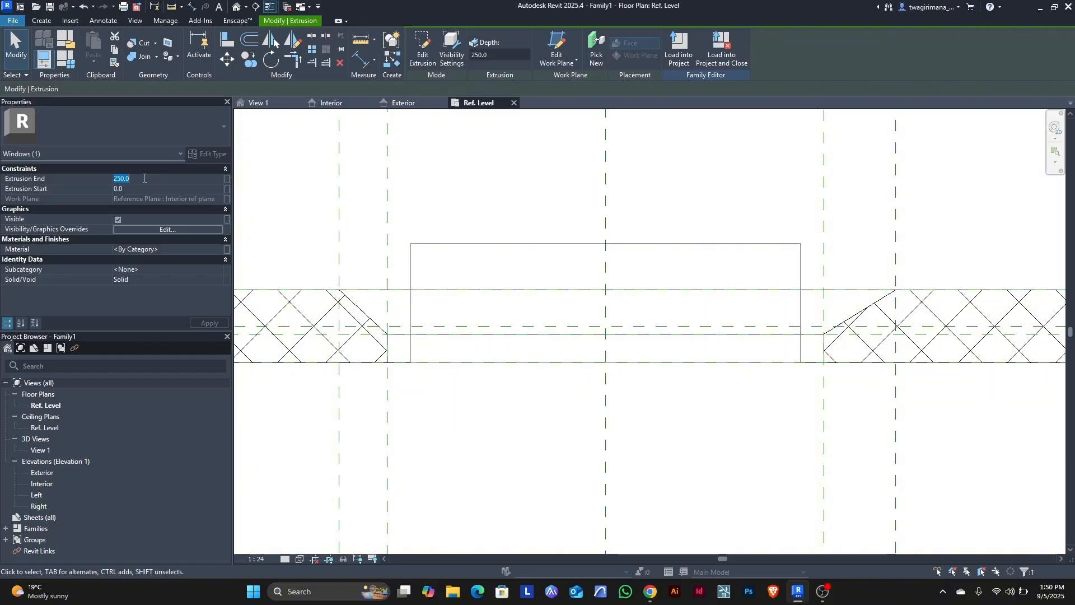
type("40")
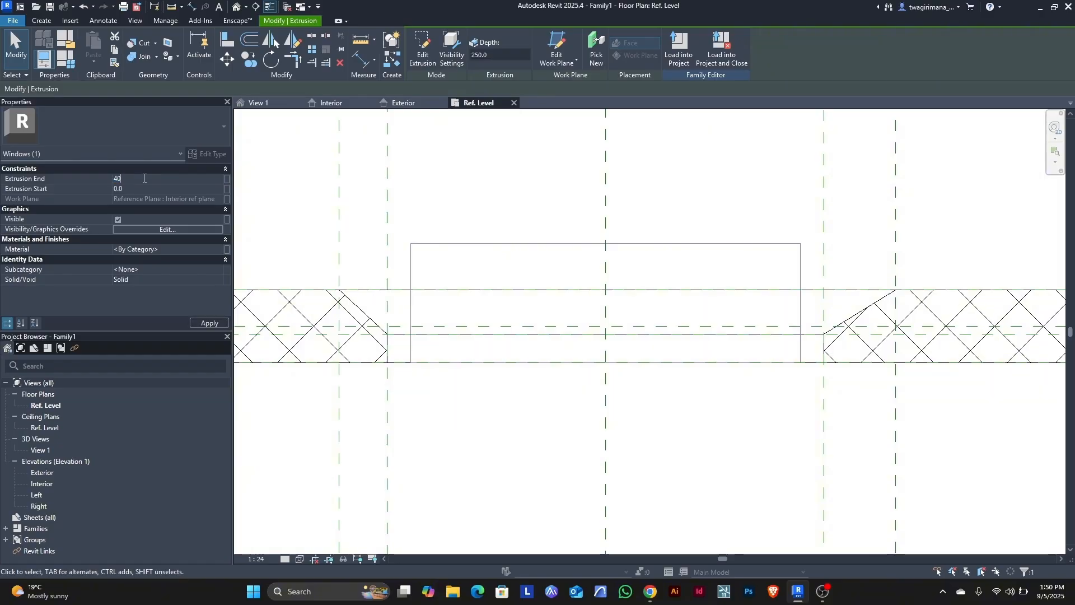
left_click(205, 324)
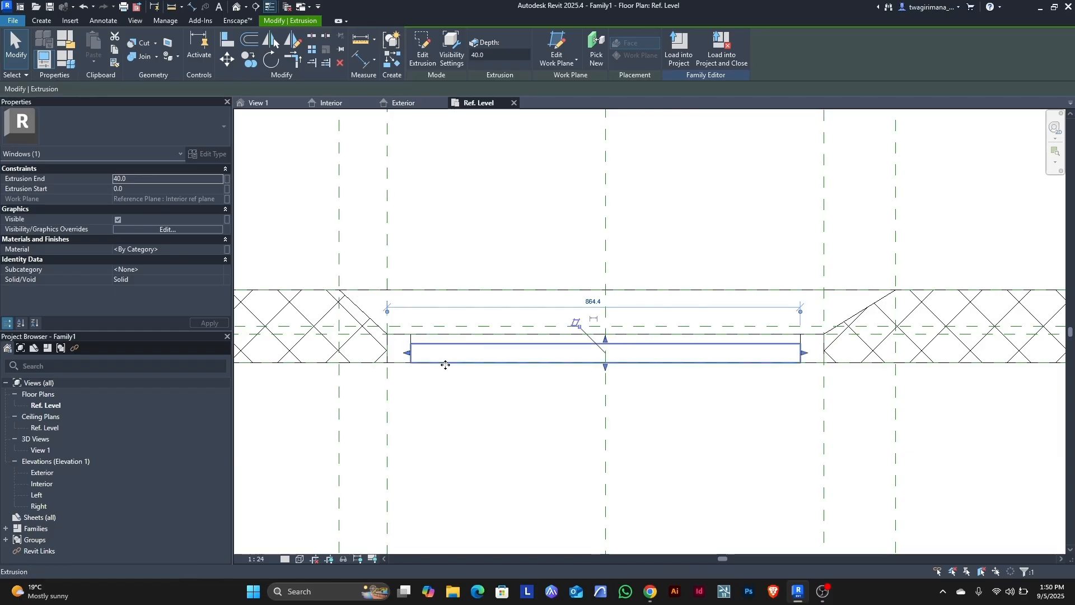
- Set the infill extrusion's end to 4 mm and apply it
scroll(444, 358, "up", 2)
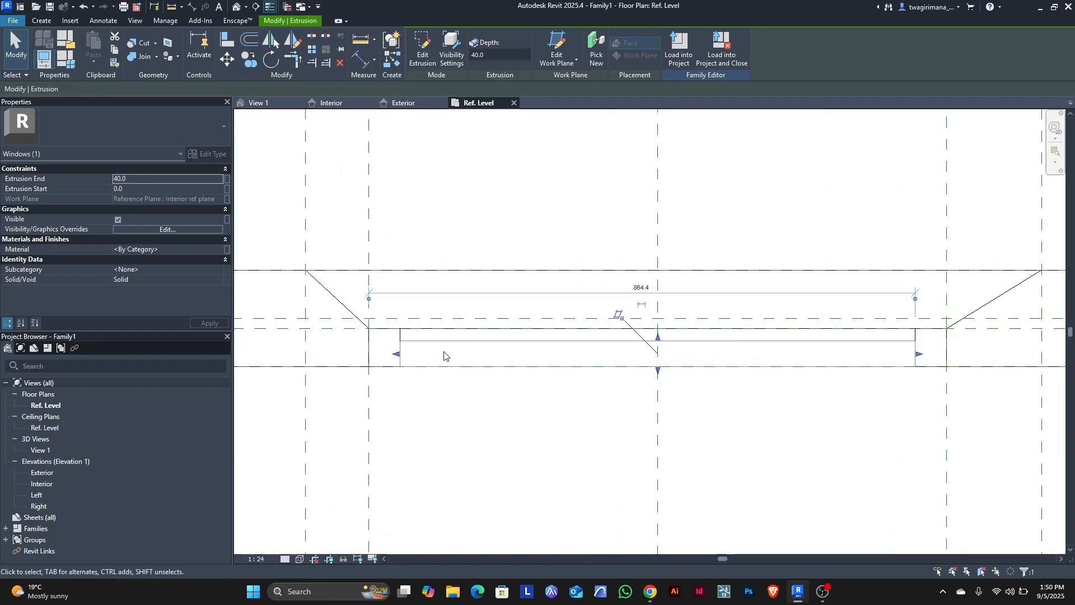
left_click(132, 180)
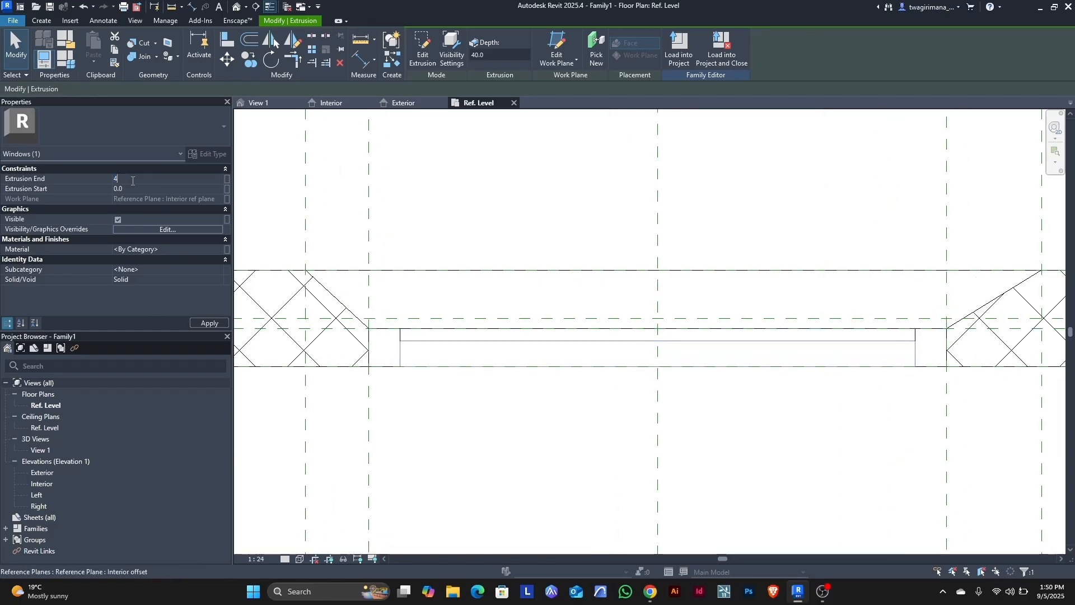
type("4")
left_click(212, 324)
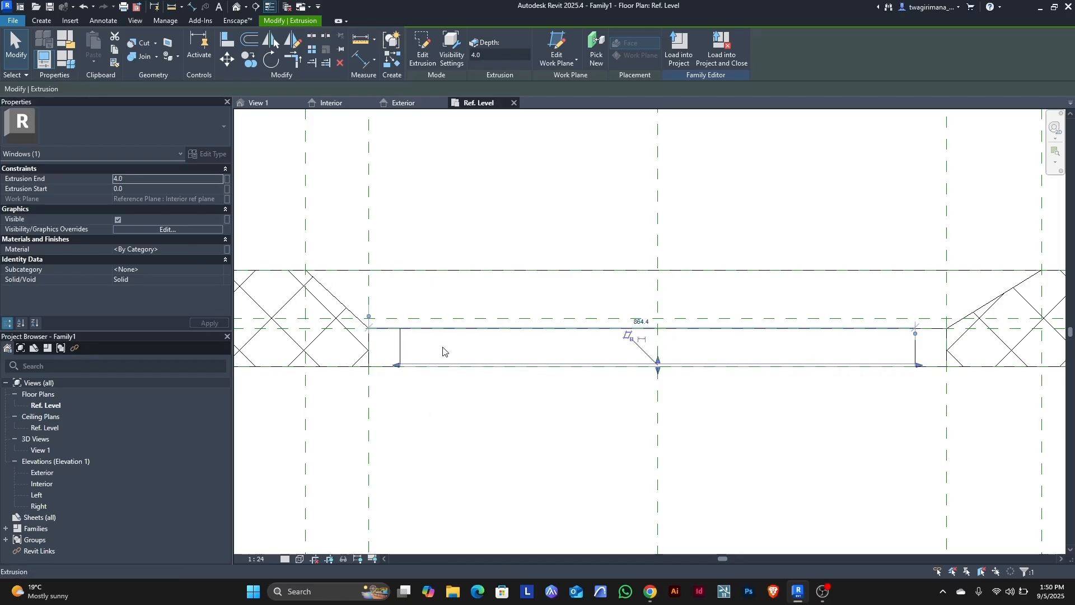
- Inspect the infill pane and its seating inside the frame and splayed opening in the 3D view View 1
left_click(260, 103)
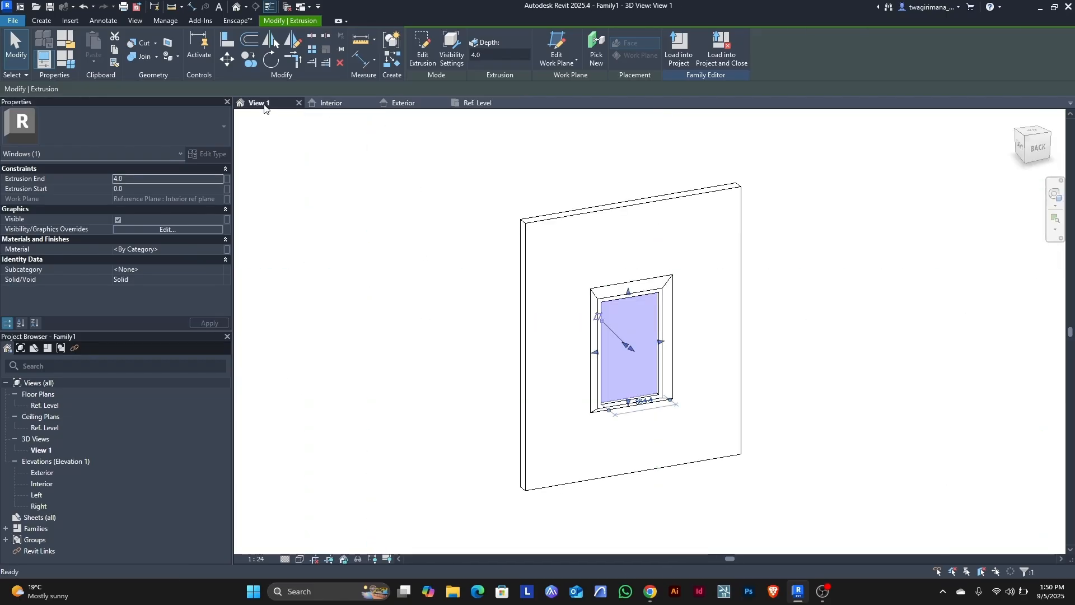
left_click(902, 269)
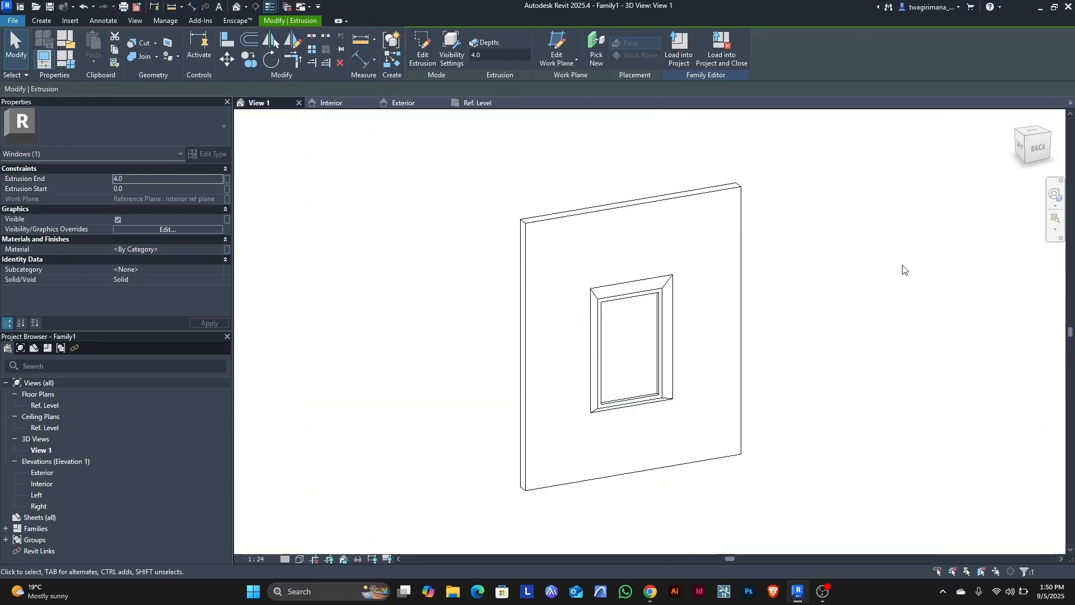
left_click(1030, 150)
middle_click_drag(978, 159, 863, 214, "shift")
scroll(676, 384, "up", 5)
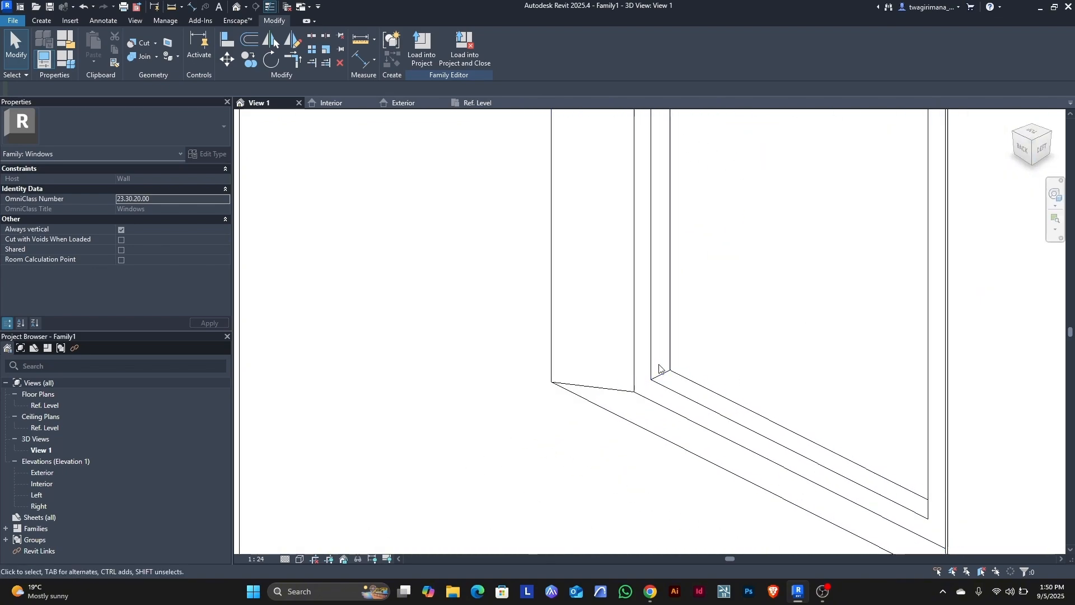
scroll(636, 388, "down", 3)
scroll(637, 388, "down", 4)
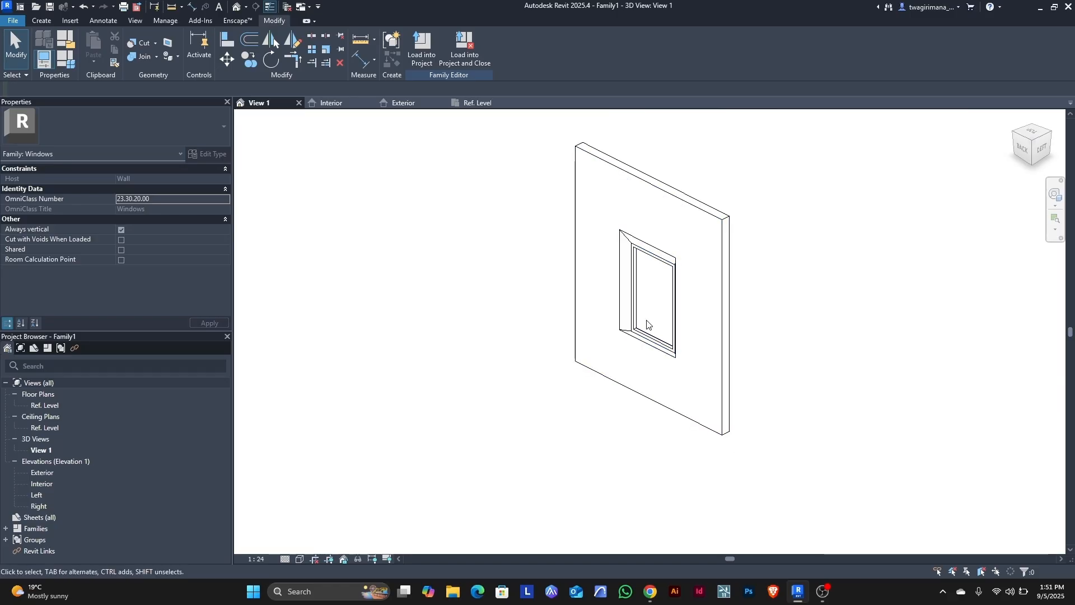
scroll(673, 319, "up", 2)
scroll(644, 316, "up", 2)
- Associate the infill pane's material with a new instance family parameter named Glass
left_click(606, 313)
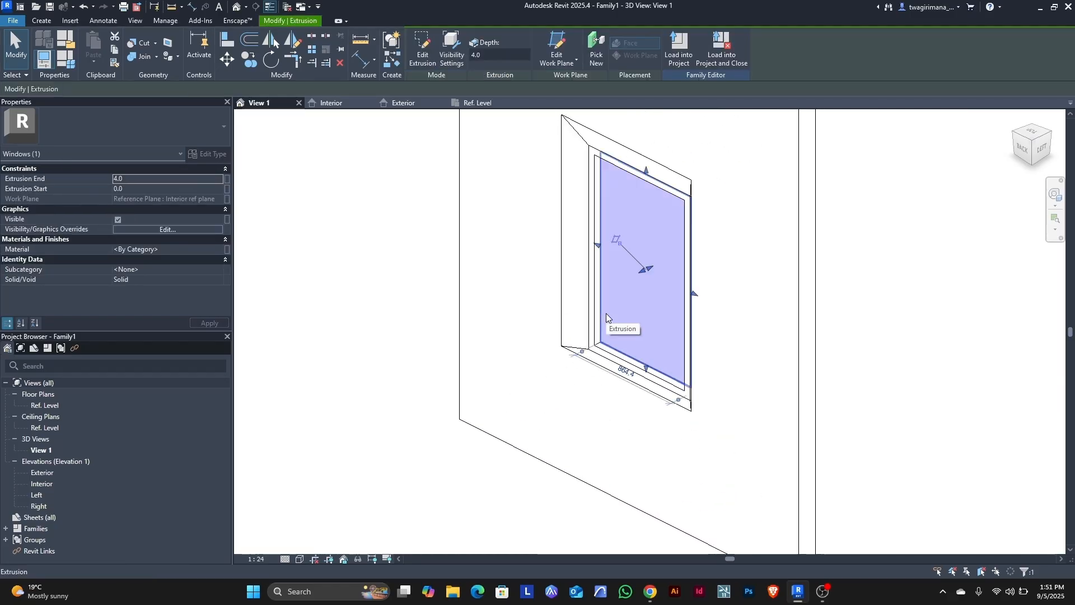
left_click(226, 249)
left_click(255, 448)
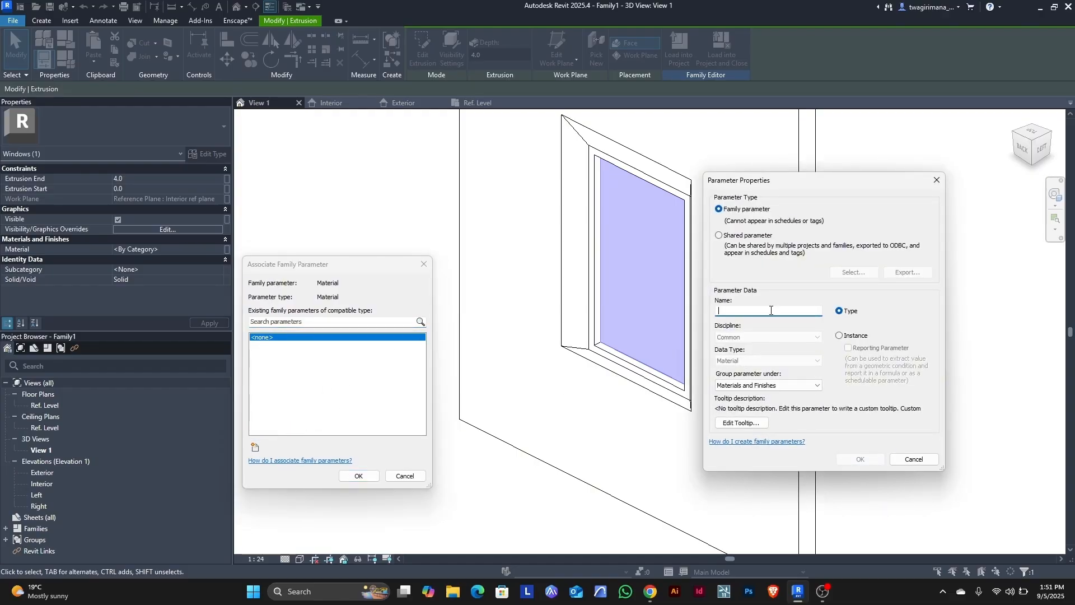
type("Glass")
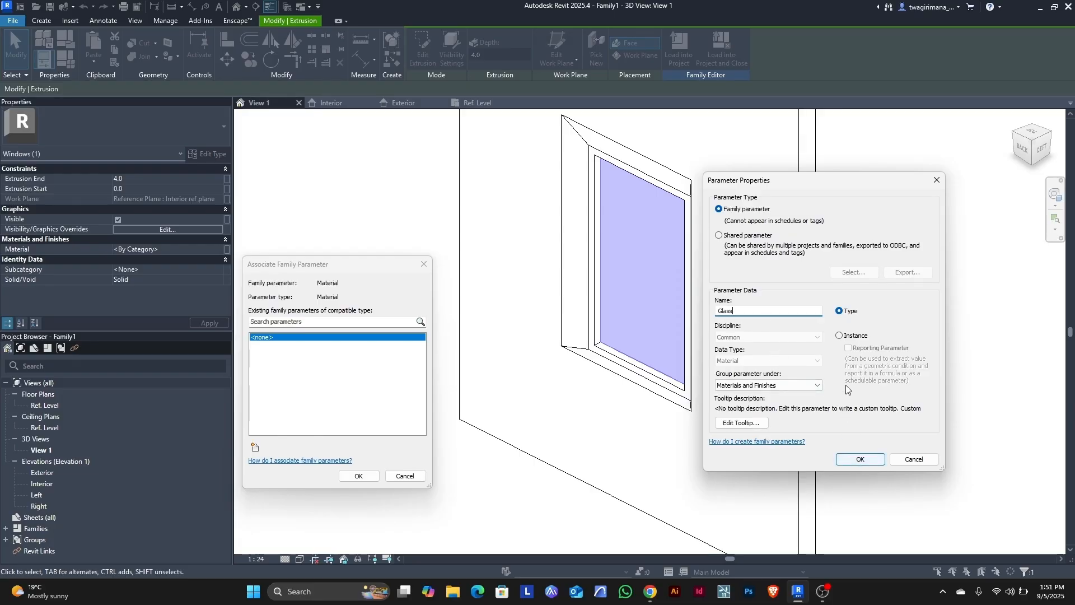
left_click(840, 335)
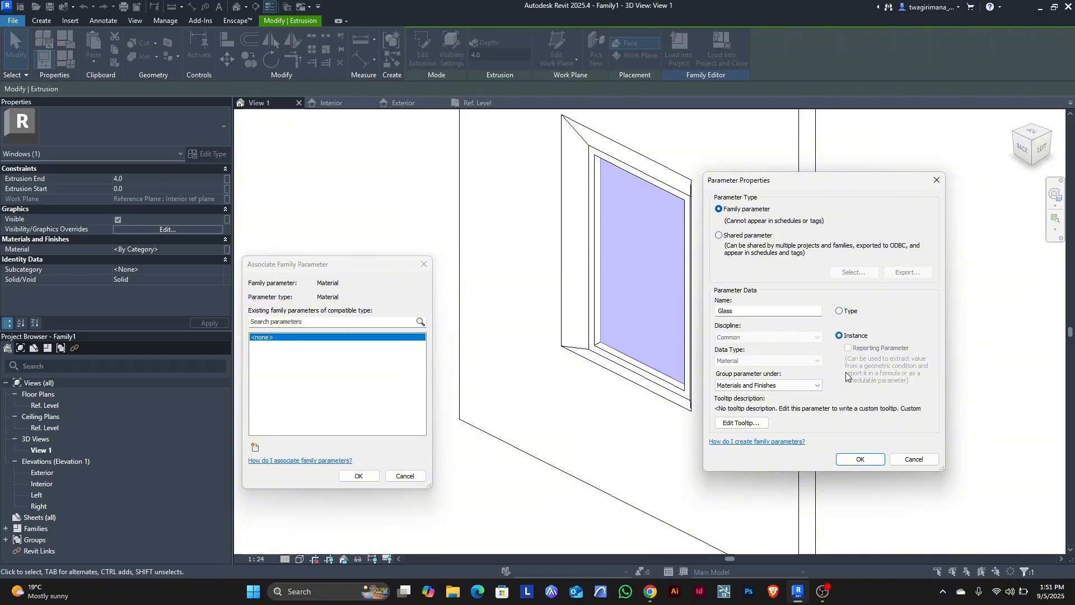
left_click(859, 459)
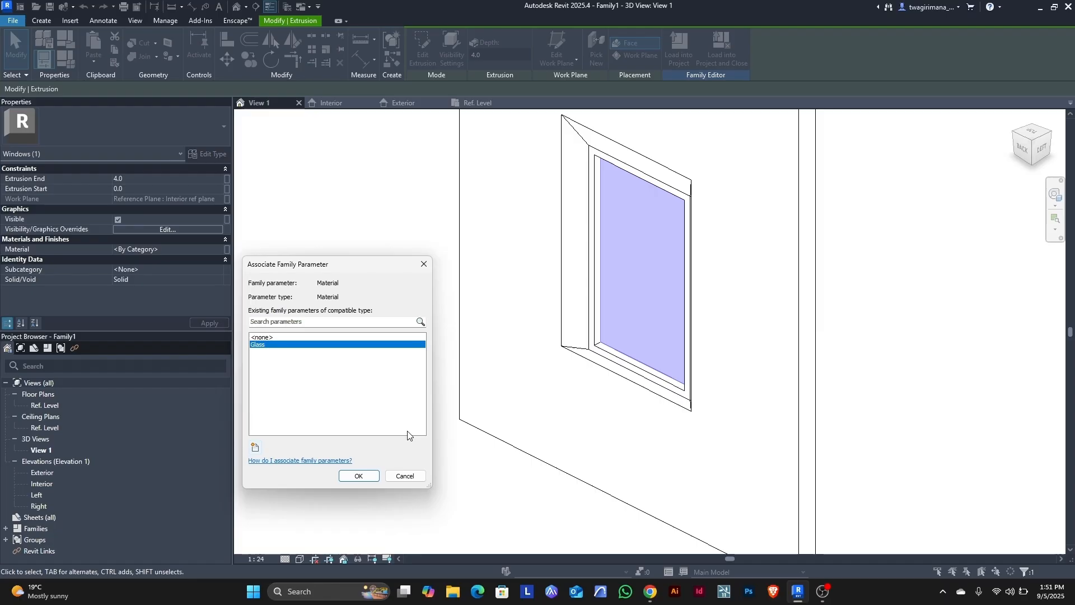
left_click(359, 475)
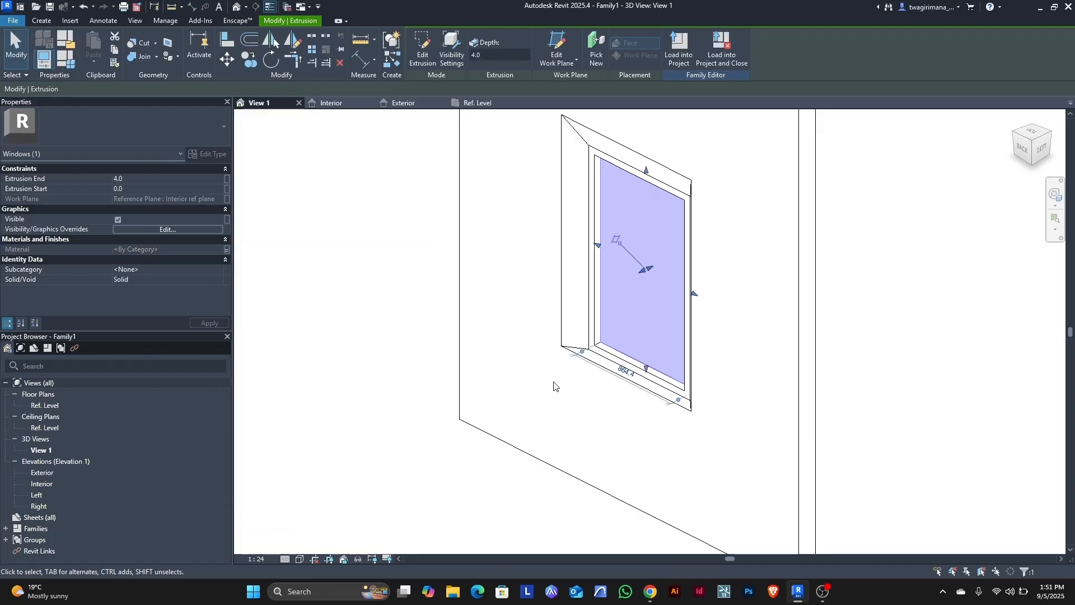
- Associate the frame extrusion's material with a new instance family parameter named frame
left_click(593, 323)
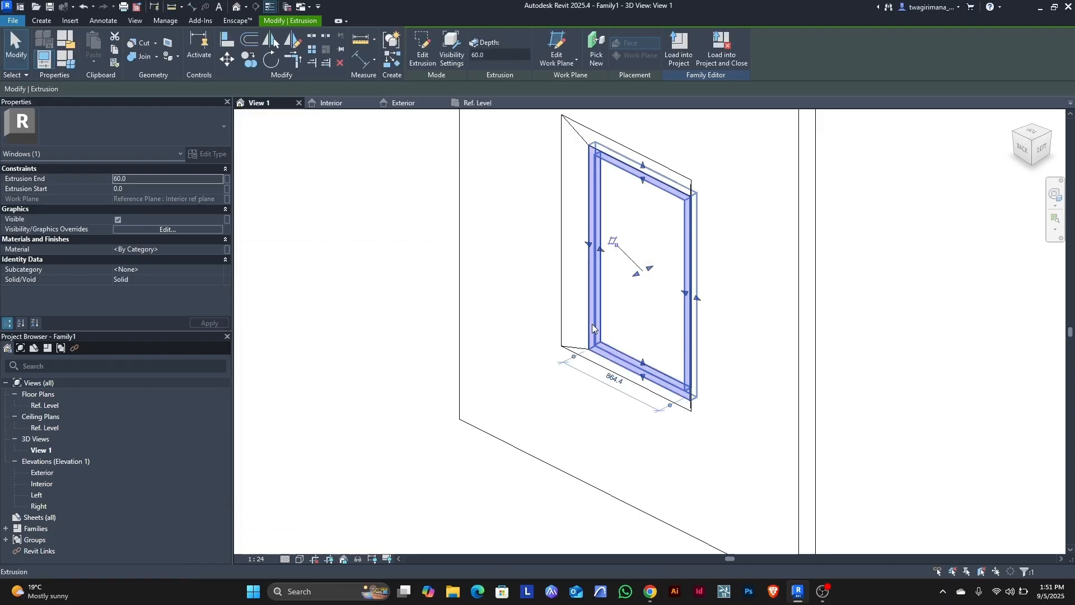
left_click(227, 250)
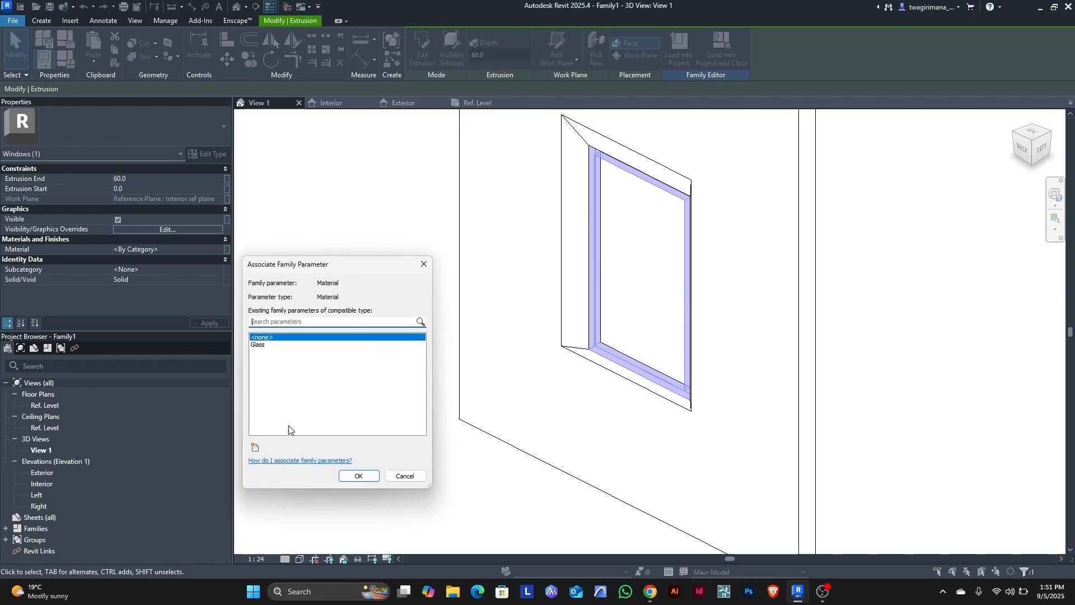
left_click(255, 448)
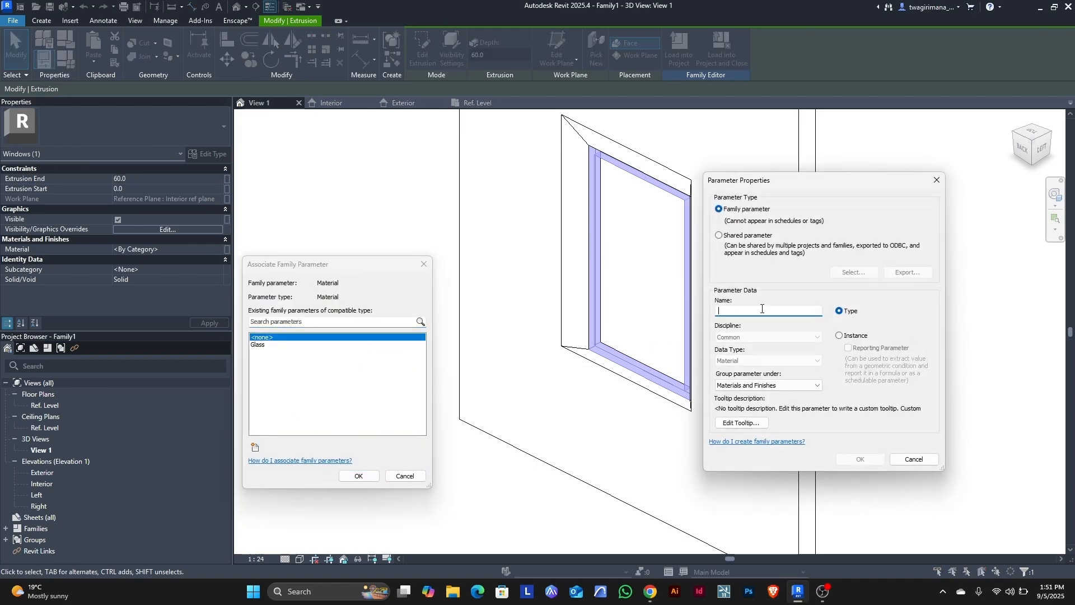
type("frame")
left_click(839, 336)
left_click(860, 459)
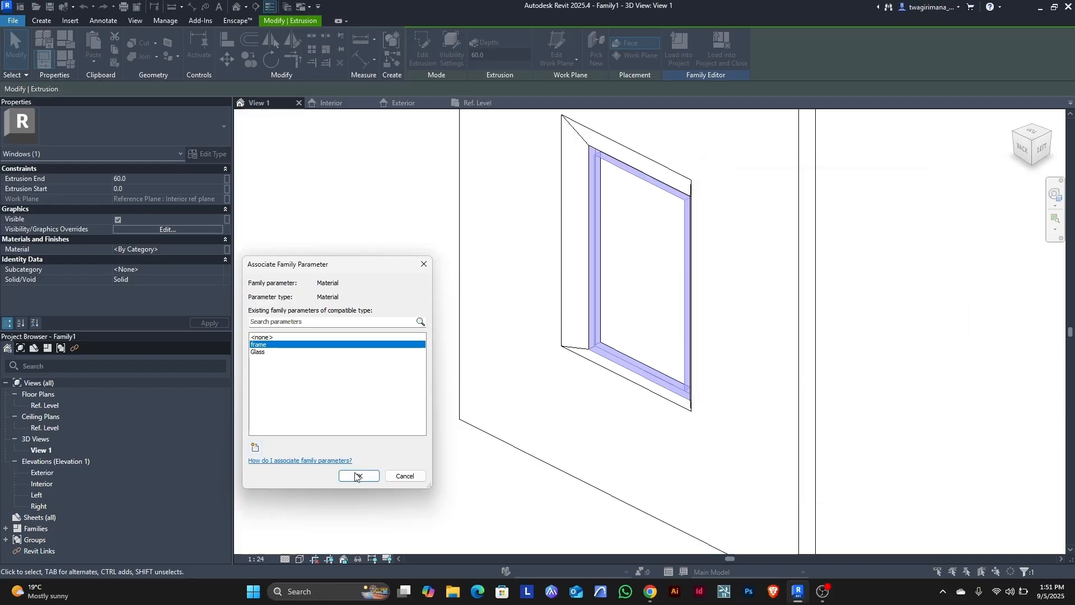
left_click(356, 477)
left_click(379, 401)
scroll(621, 273, "down", 2)
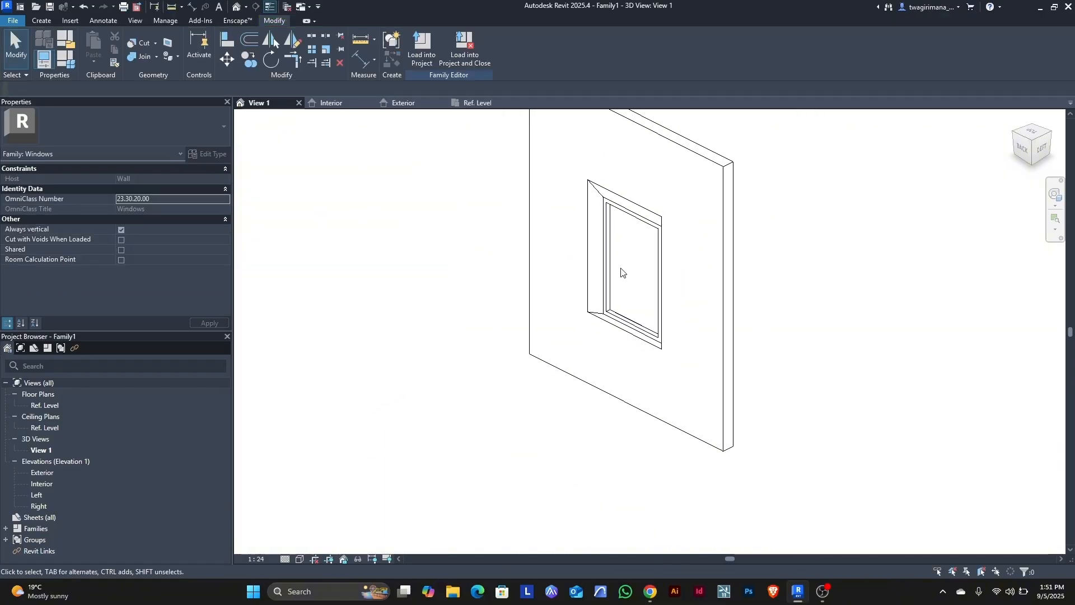
scroll(660, 261, "up", 2)
scroll(566, 392, "down", 5)
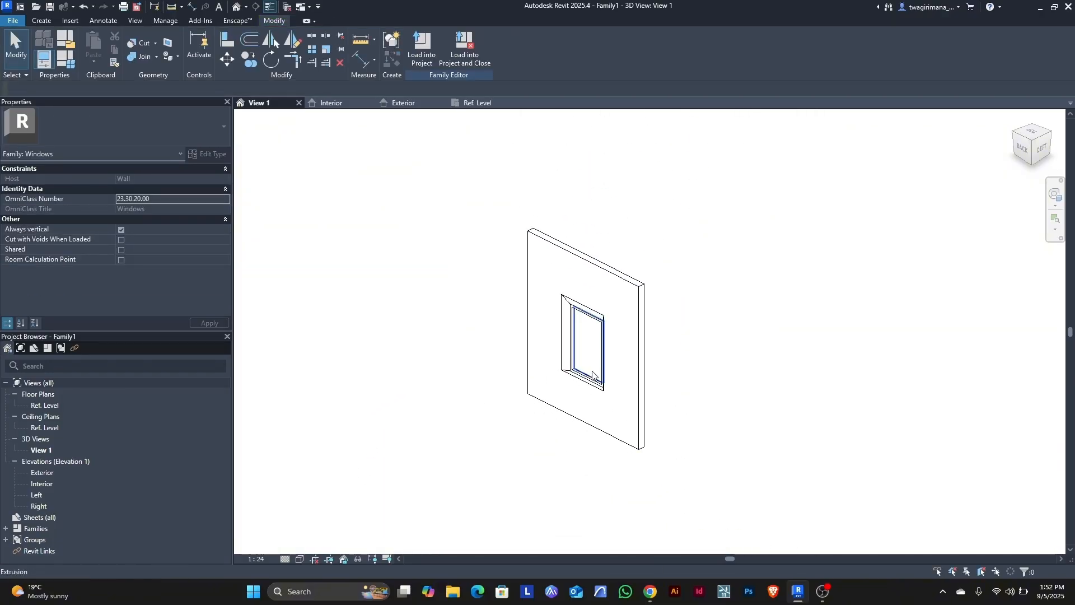
scroll(592, 374, "up", 4)
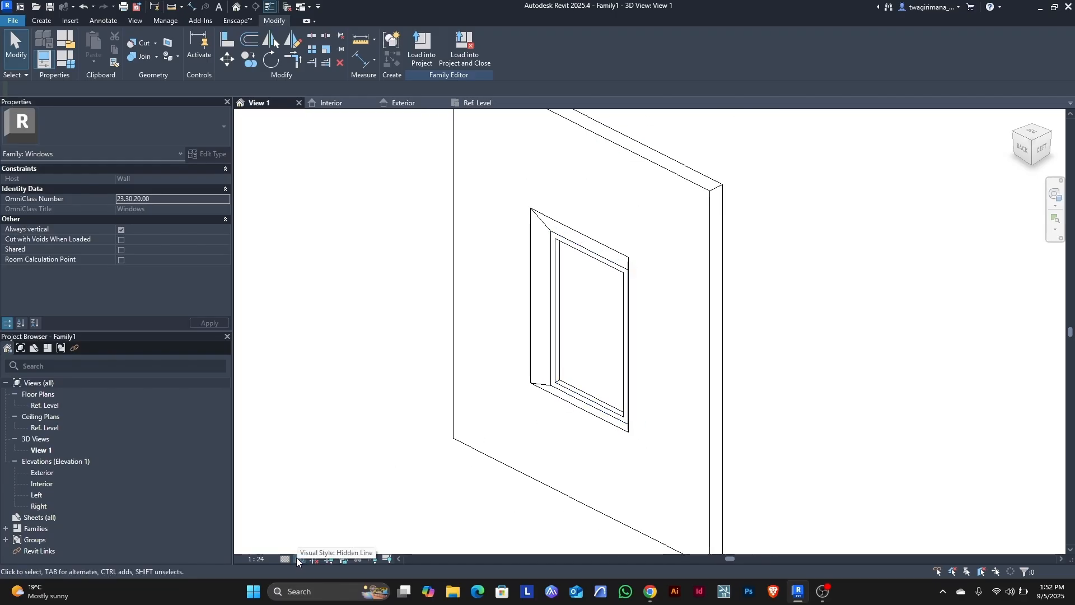
scroll(587, 389, "down", 3)
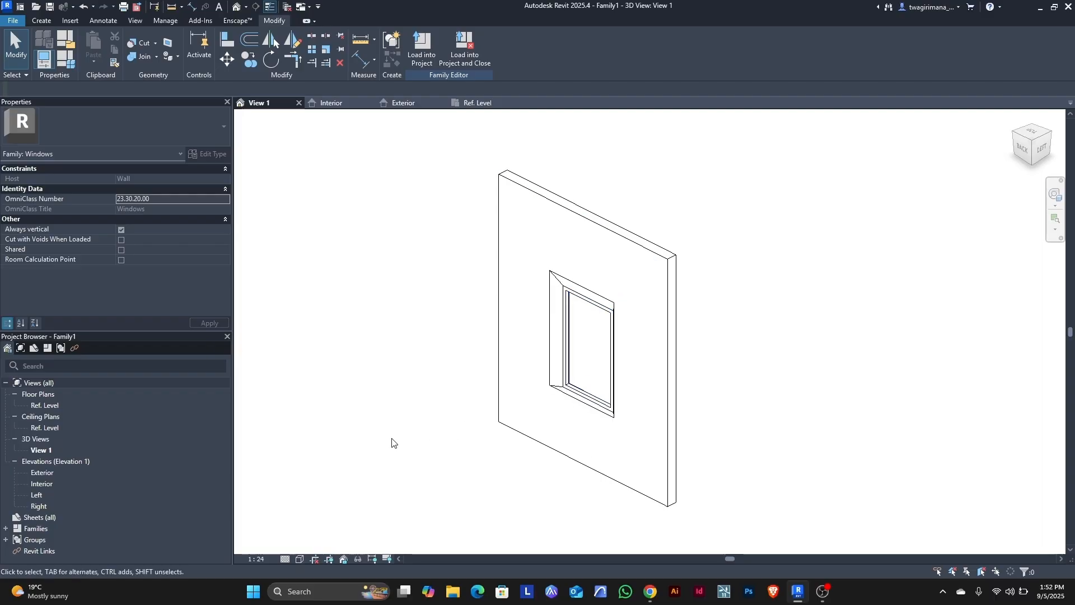
- In Family Types, search the materials for "glass" and assign the Glass material to the Glass parameter
left_click(69, 60)
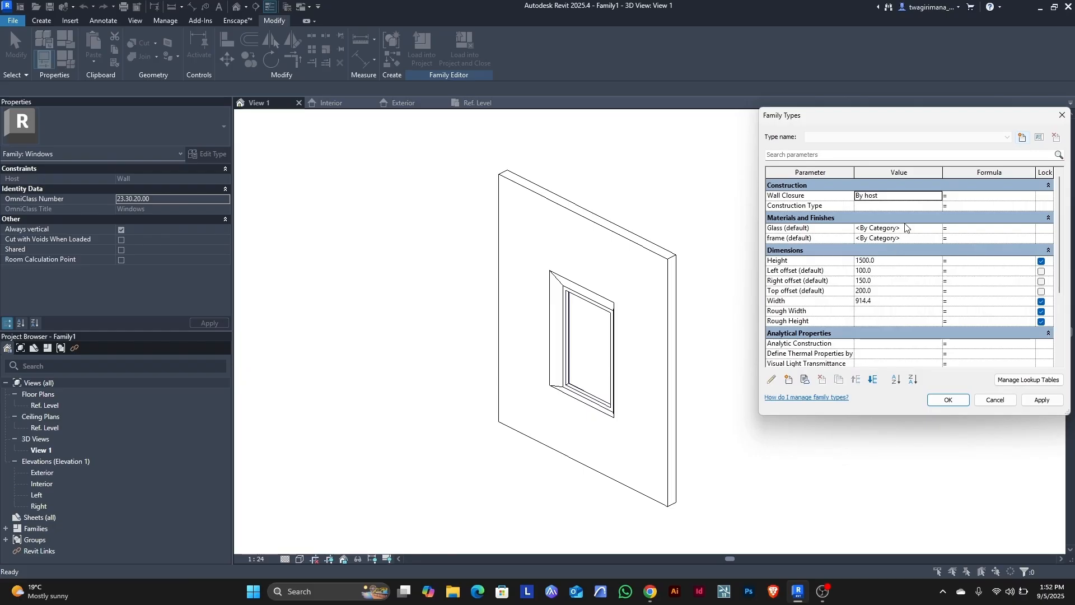
left_click(935, 229)
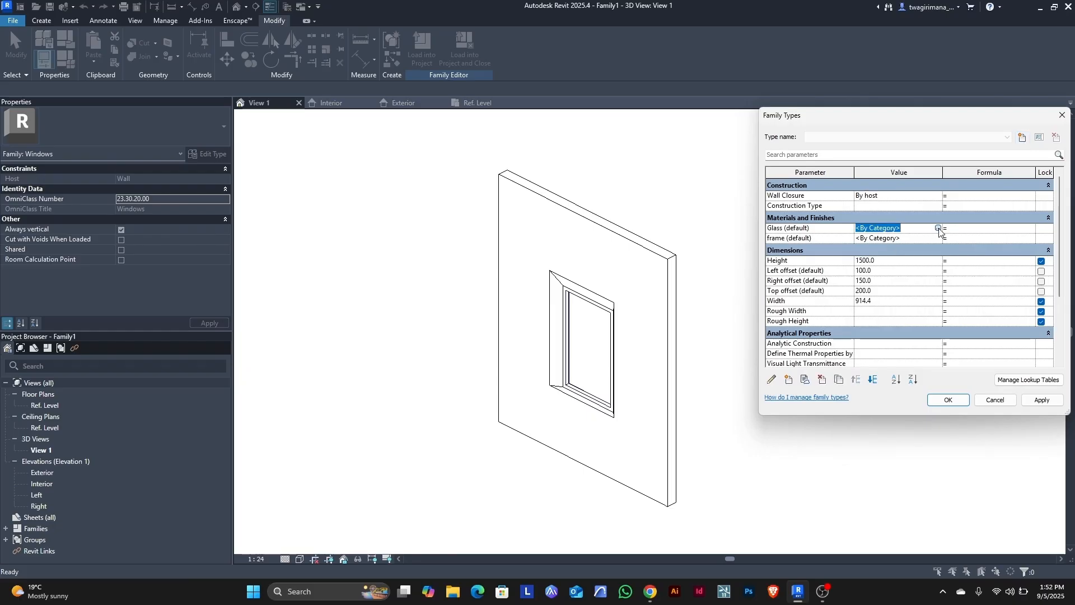
left_click(938, 227)
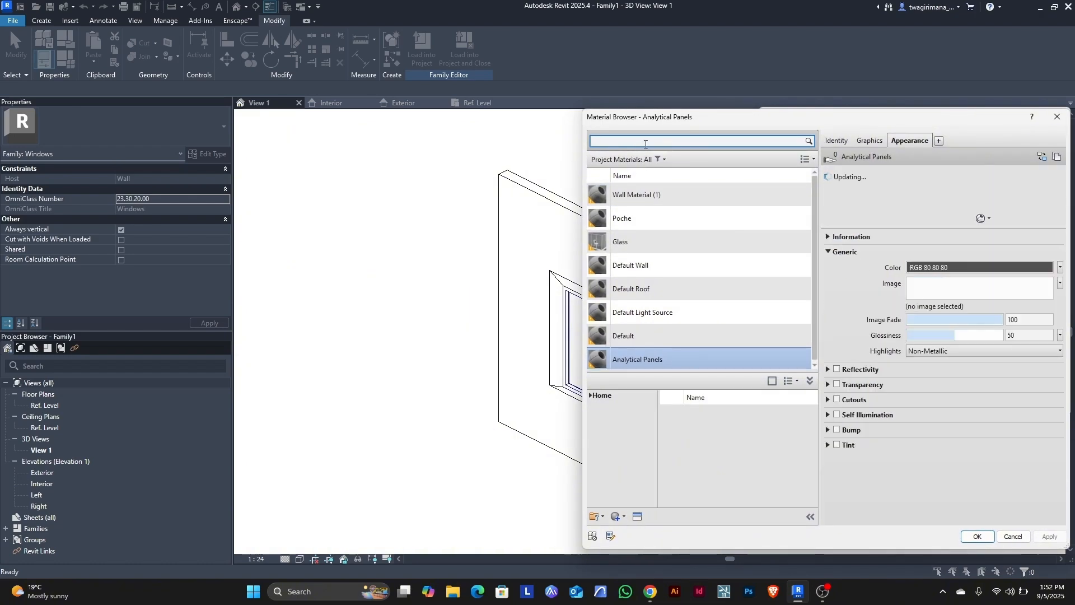
left_click(646, 144)
type("g")
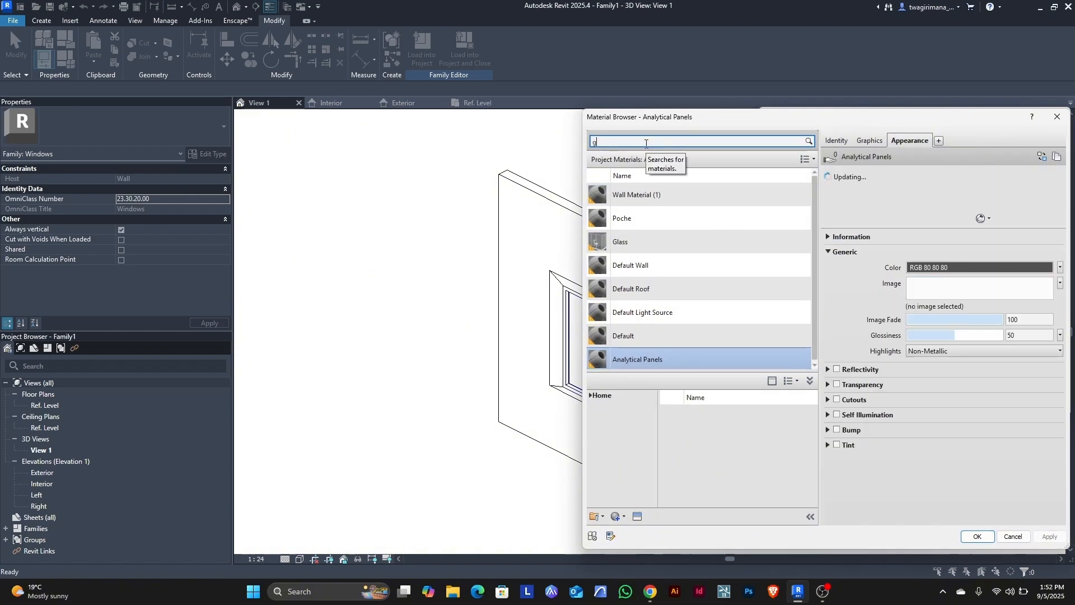
type("lass")
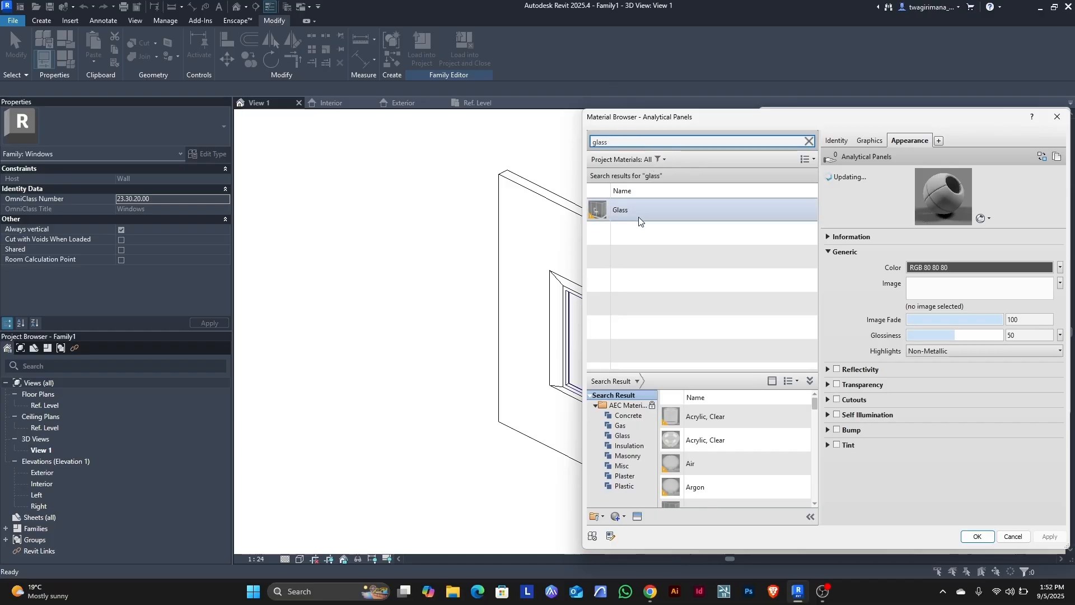
left_click(639, 218)
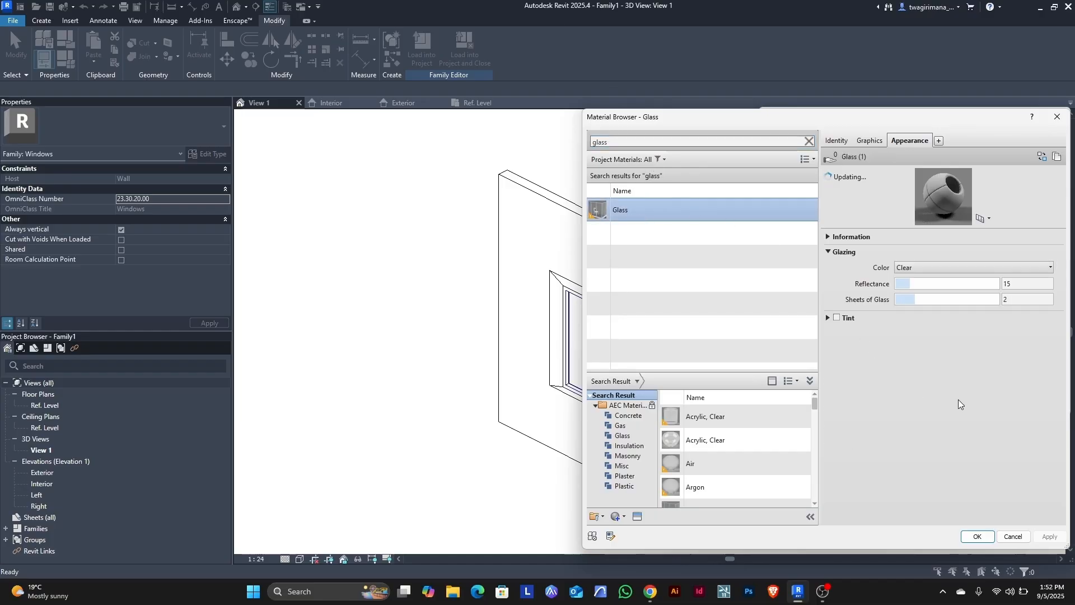
left_click(977, 536)
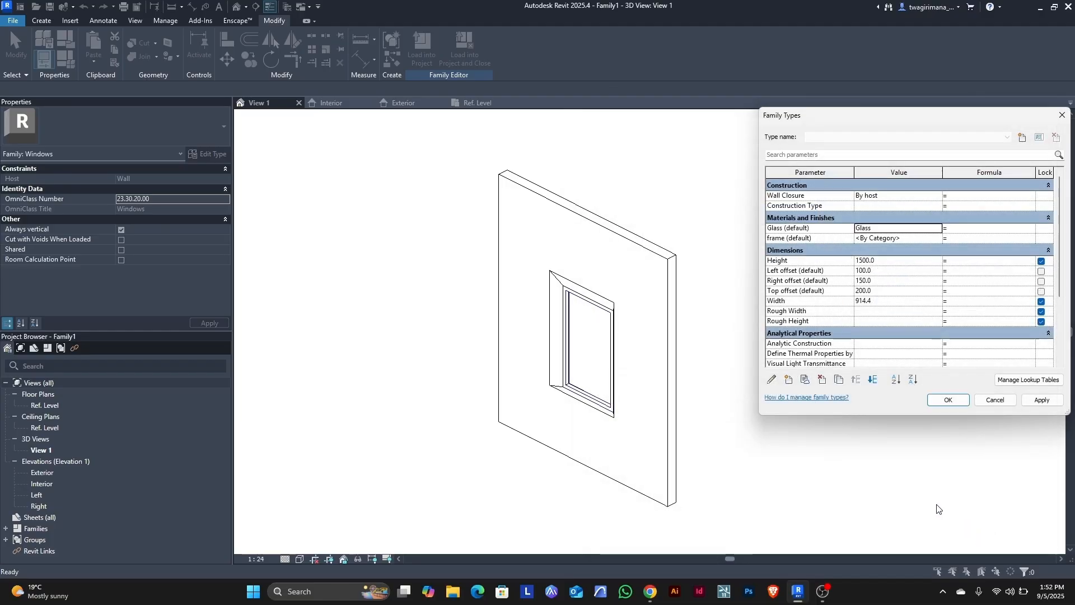
- In Family Types, search the materials for "aluminiu", add the library material Aluminum and assign it to the frame parameter
left_click(931, 237)
left_click(933, 238)
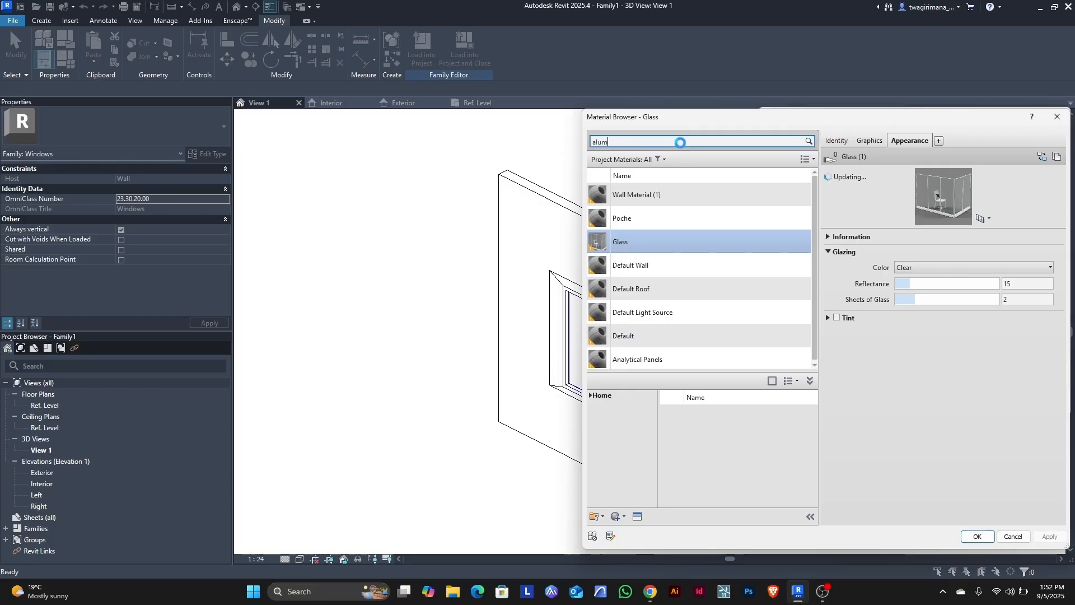
type("iniu")
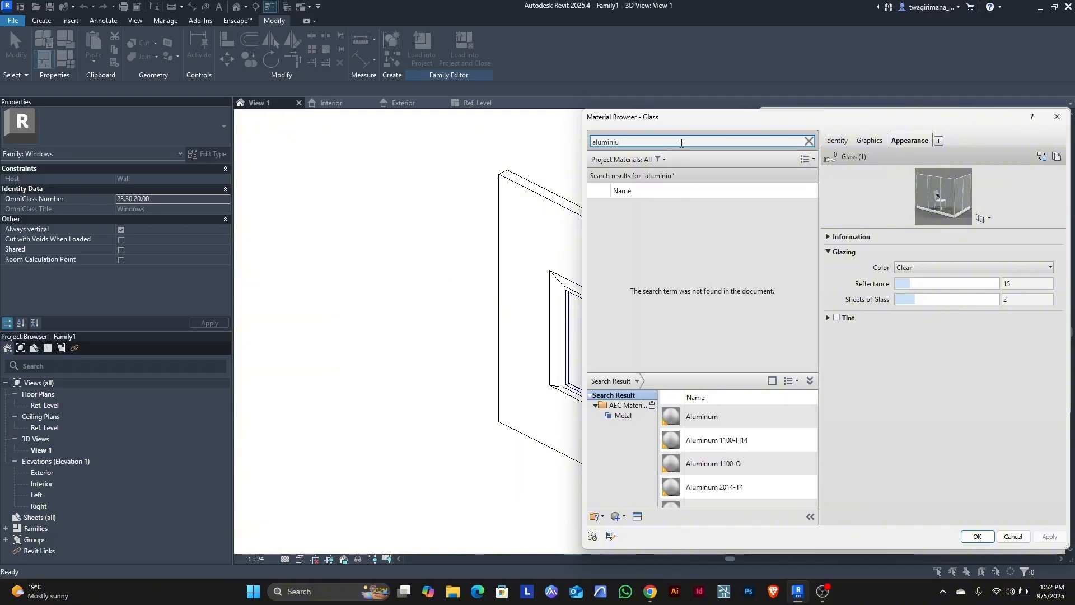
scroll(727, 449, "down", 10)
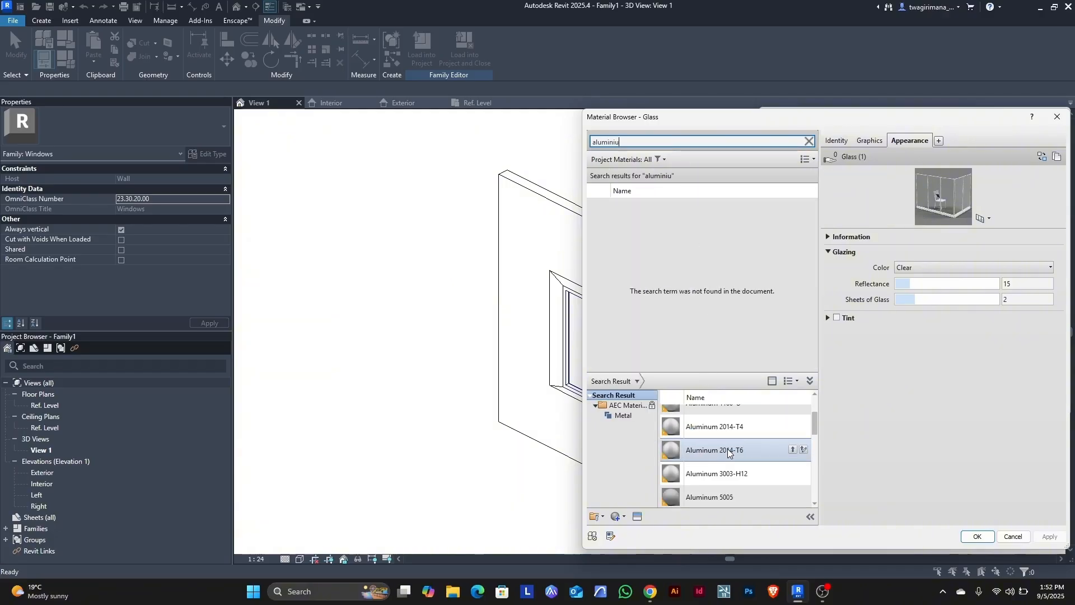
scroll(728, 448, "up", 10)
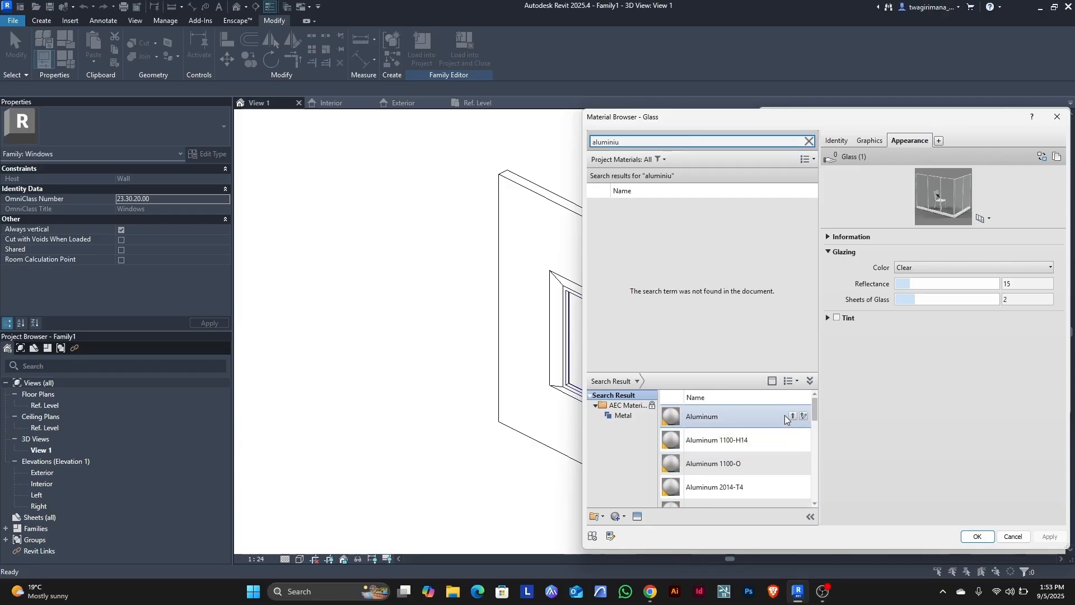
left_click(791, 416)
left_click(977, 537)
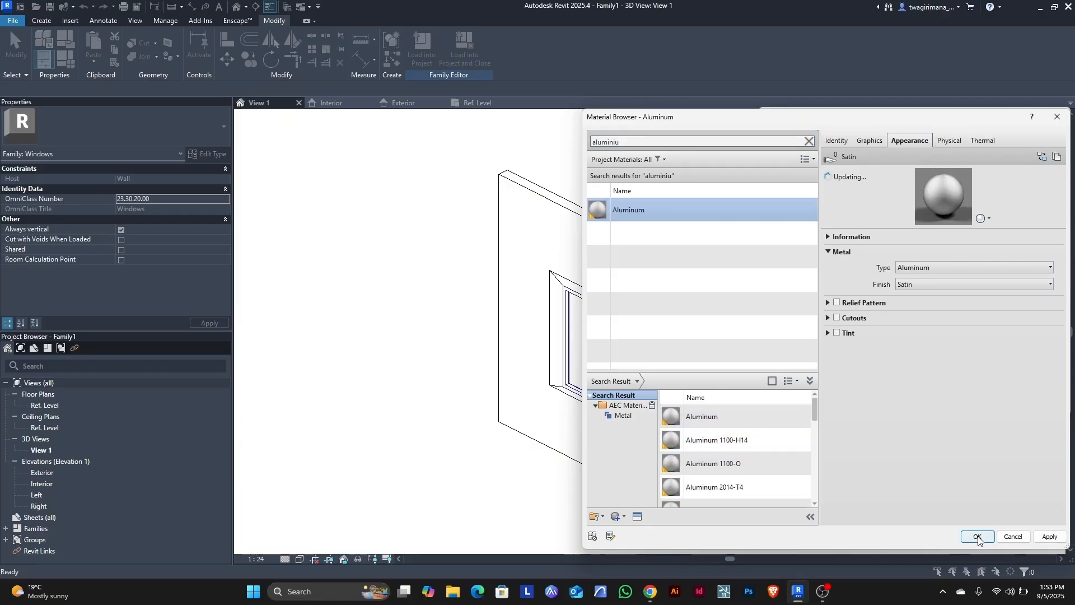
left_click(1033, 400)
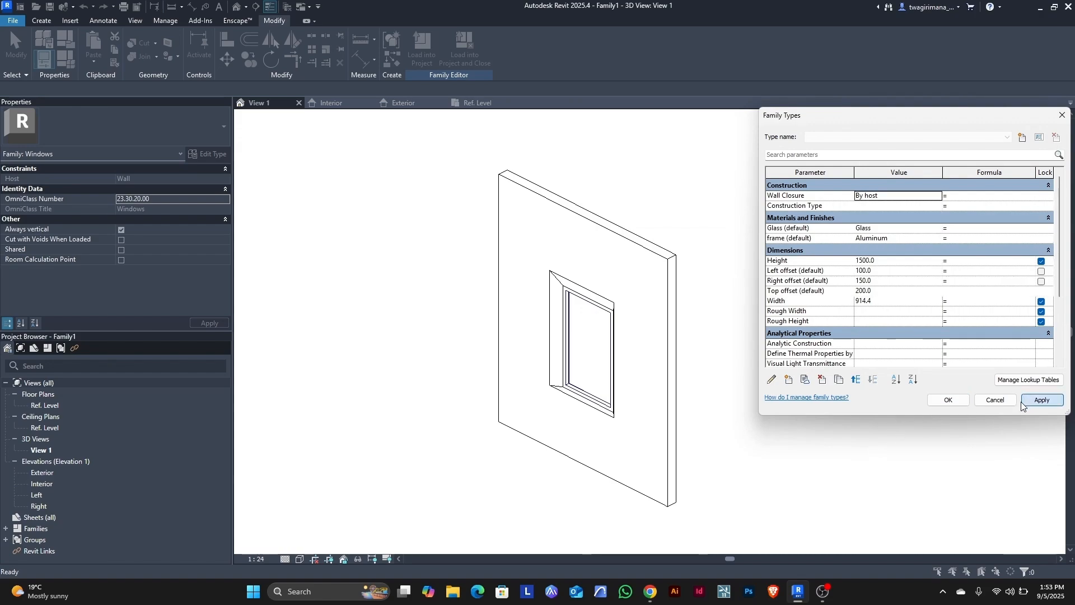
left_click(949, 399)
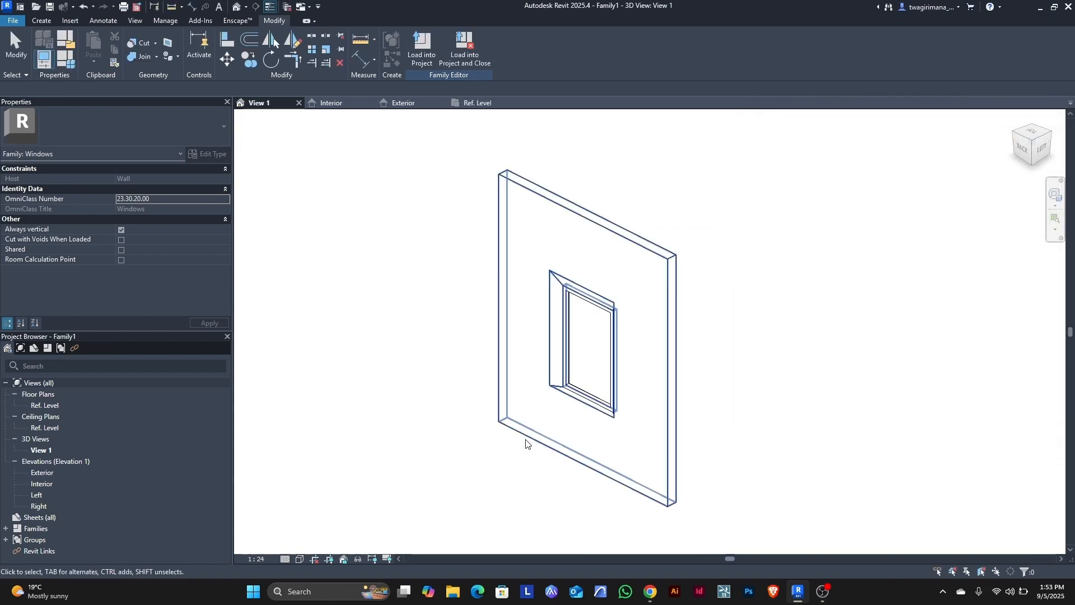
- Switch the family's 3D view View 1 from line display to a realistic material display
left_click(300, 559)
left_click(331, 544)
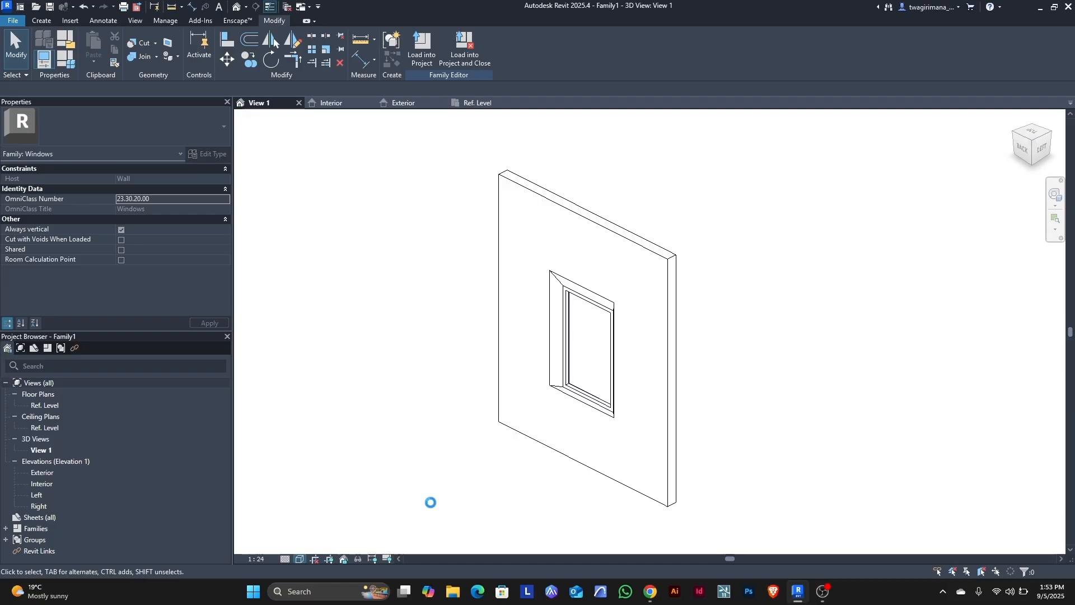
scroll(584, 364, "up", 6)
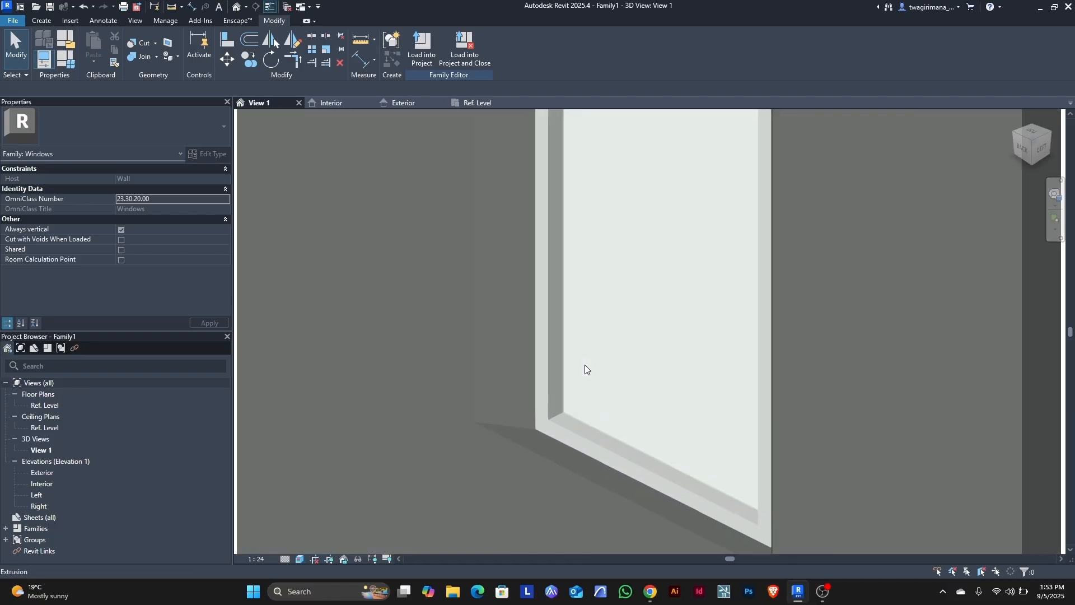
scroll(585, 365, "down", 8)
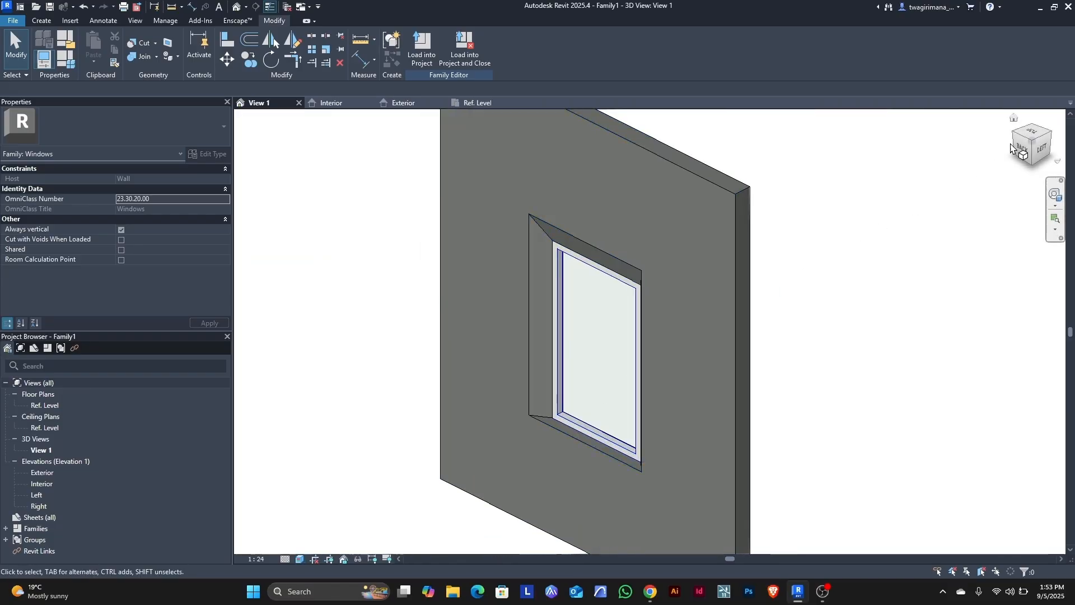
- Inspect the frame, glass pane and splayed opening from both sides of the wall in View 1
mouse_move(1029, 142)
left_mouse_down()
mouse_move(851, 169)
mouse_move(796, 155)
mouse_move(724, 159)
mouse_move(731, 143)
left_mouse_up()
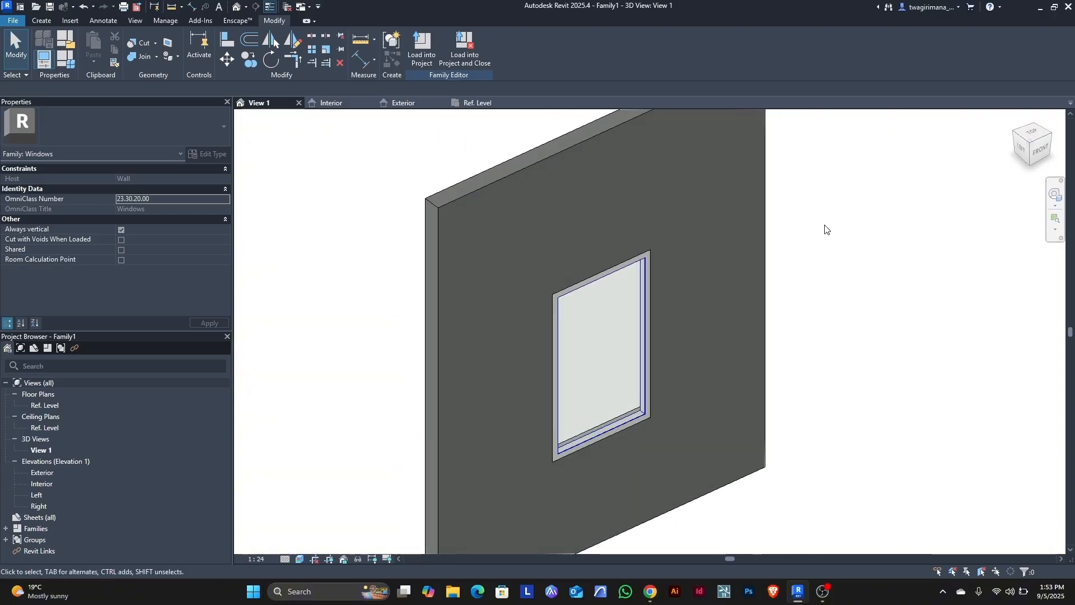
scroll(724, 297, "down", 4)
scroll(730, 305, "up", 5)
scroll(645, 337, "down", 4)
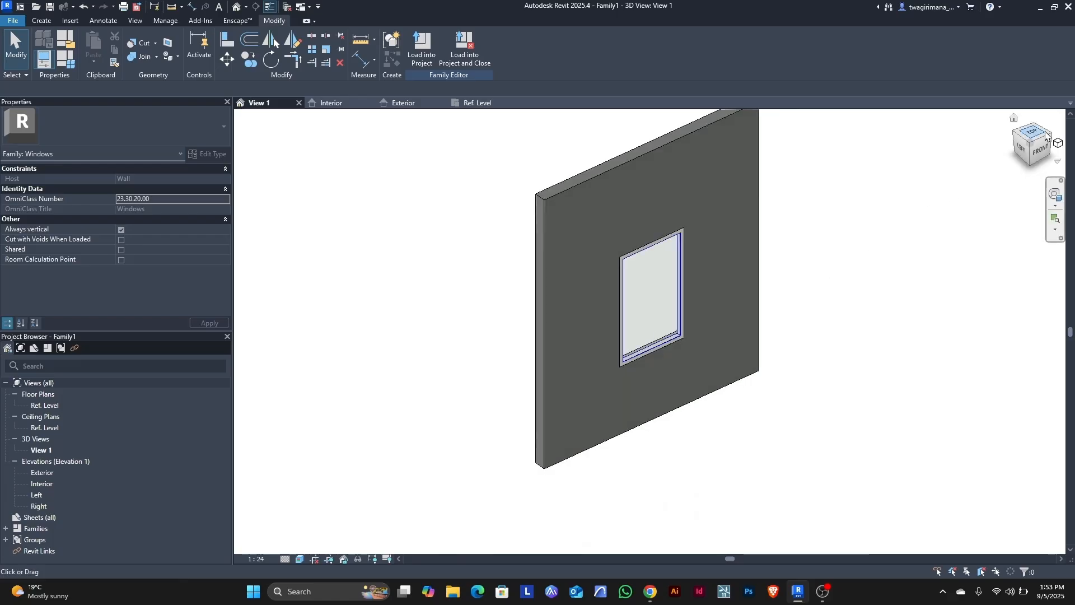
mouse_move(1046, 136)
left_mouse_down()
mouse_move(398, 120)
mouse_move(439, 117)
mouse_move(448, 547)
mouse_move(420, 556)
mouse_move(403, 125)
mouse_move(378, 171)
left_mouse_up()
scroll(892, 312, "down", 4)
scroll(628, 299, "up", 2)
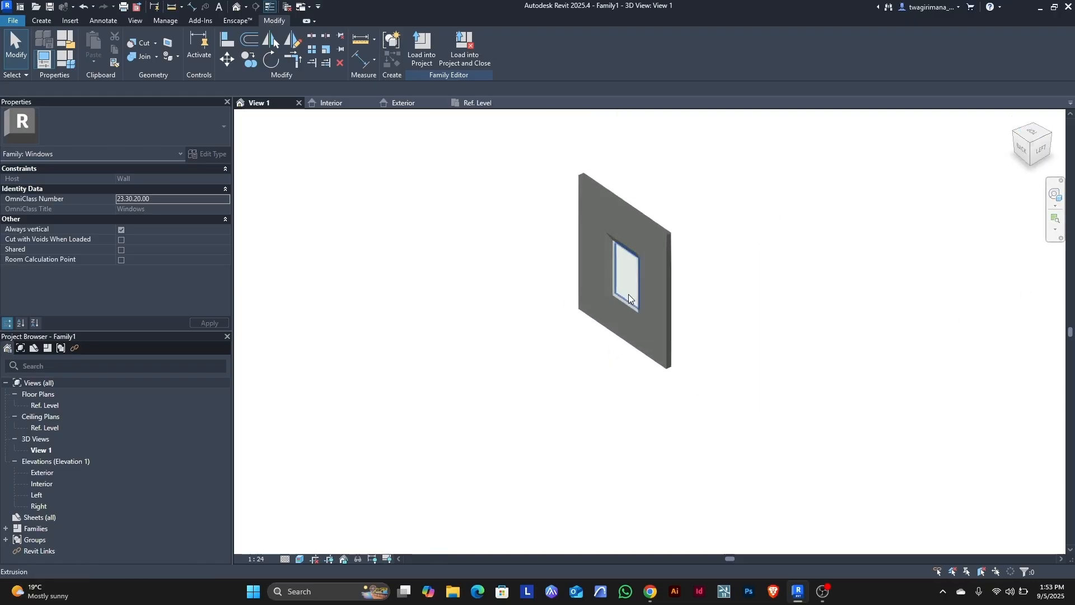
scroll(647, 234, "up", 3)
scroll(642, 244, "down", 1)
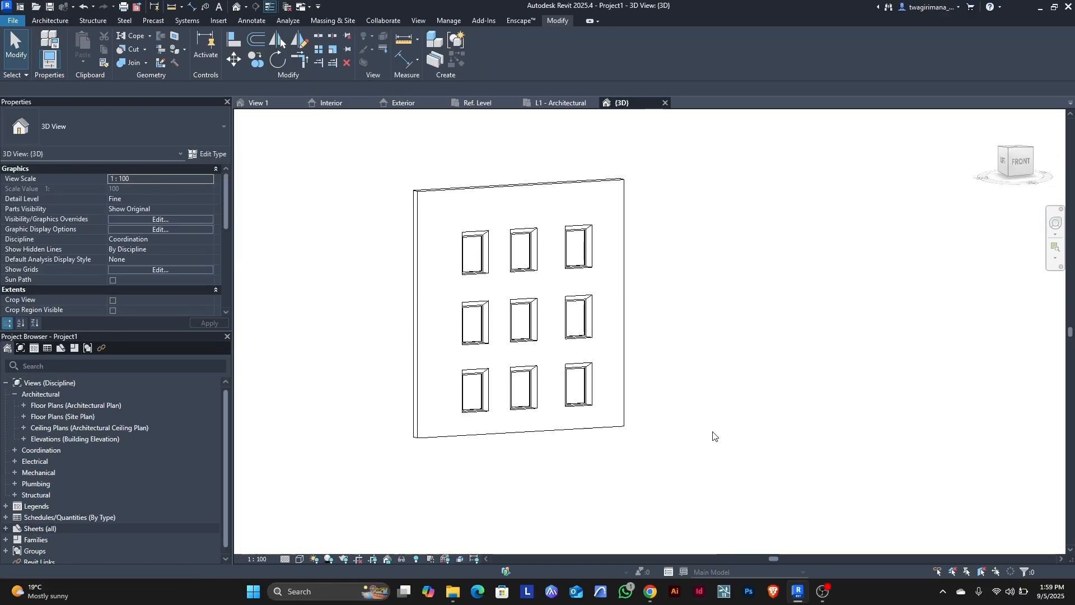
- In Project1's 3D view, examine the wall of windows and the instance properties of the L2 and L1 windows nearest its right edge
scroll(437, 245, "up", 2)
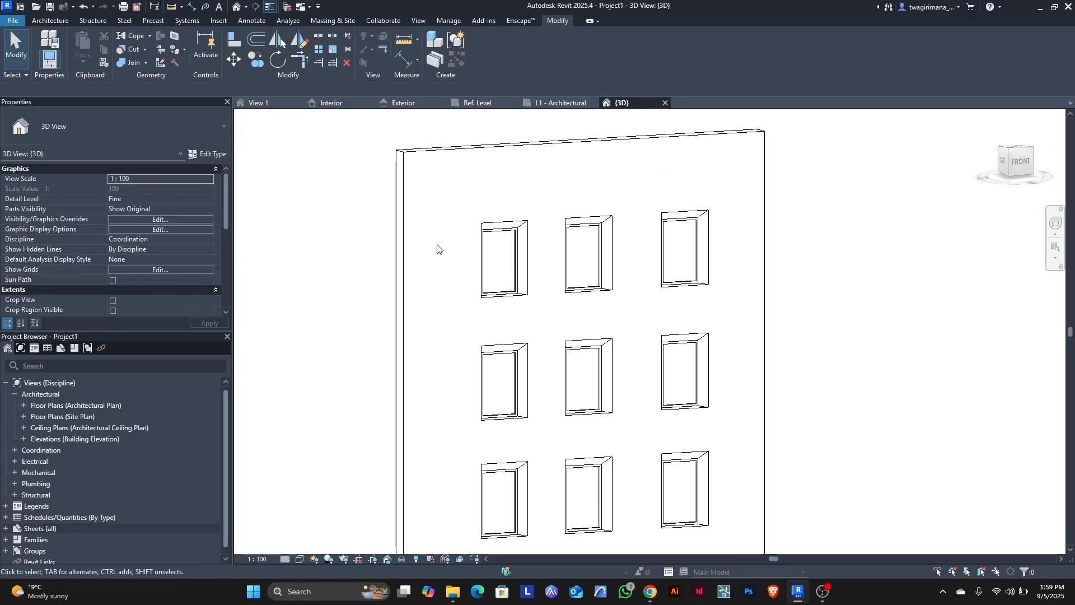
scroll(492, 247, "down", 1)
scroll(537, 336, "up", 1)
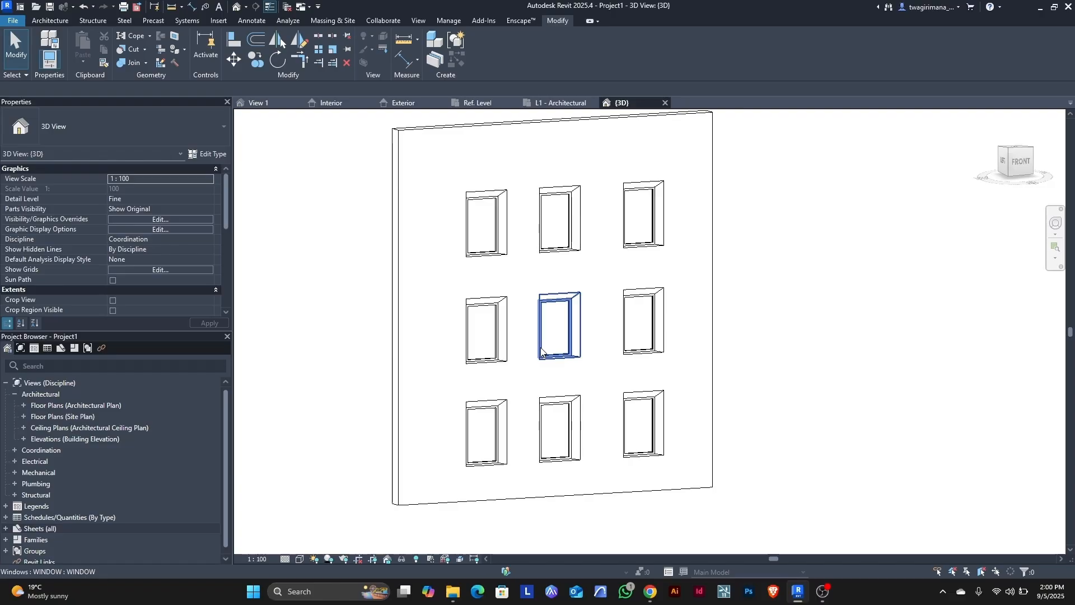
scroll(560, 314, "down", 1)
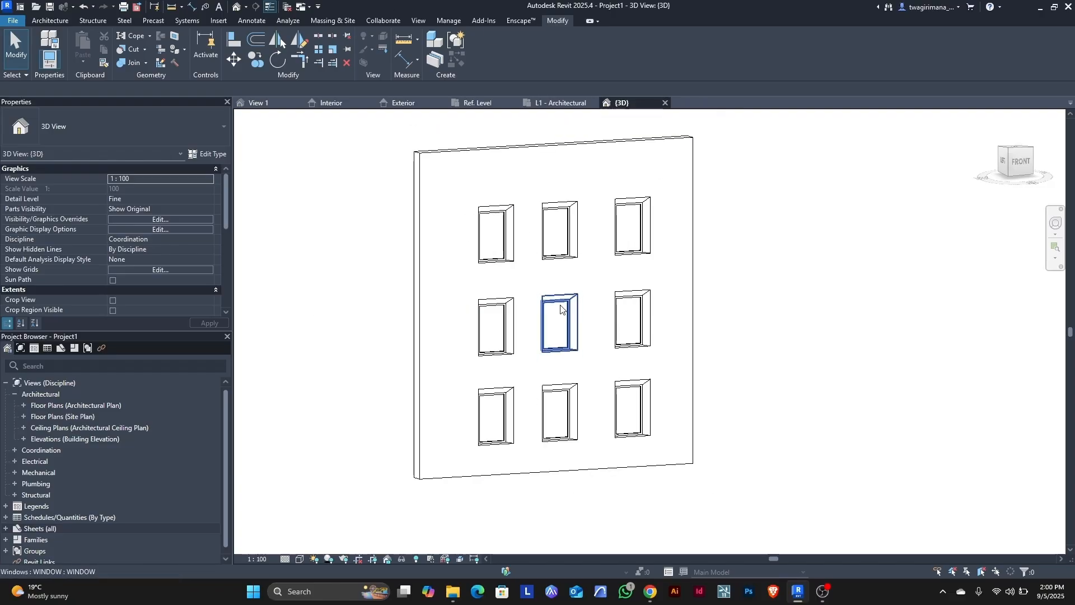
scroll(481, 226, "up", 2)
scroll(520, 245, "down", 2)
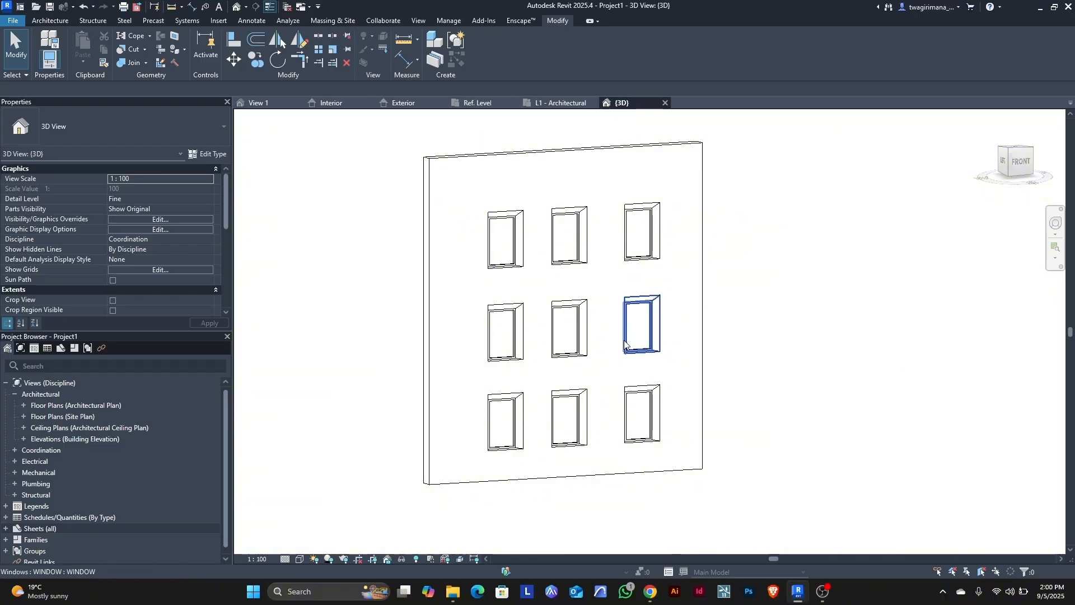
left_click(626, 343)
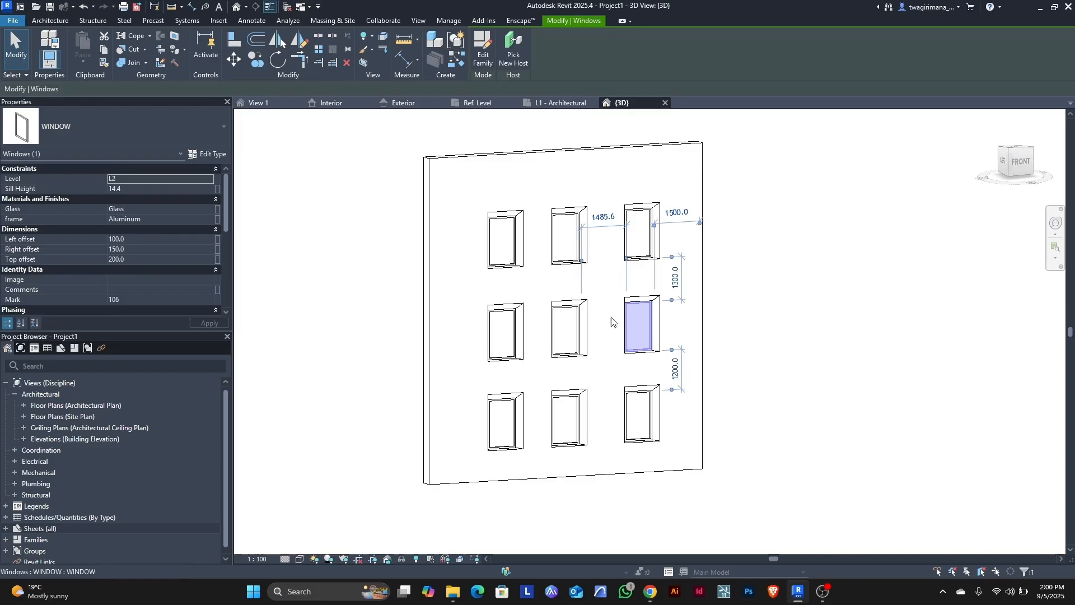
scroll(683, 327, "up", 1)
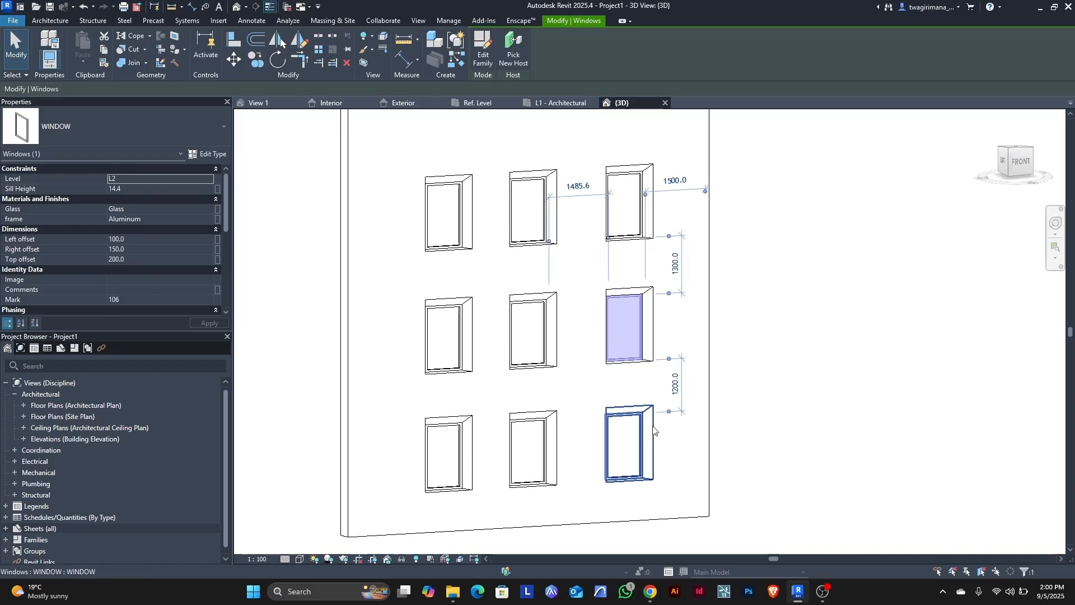
left_click(630, 445)
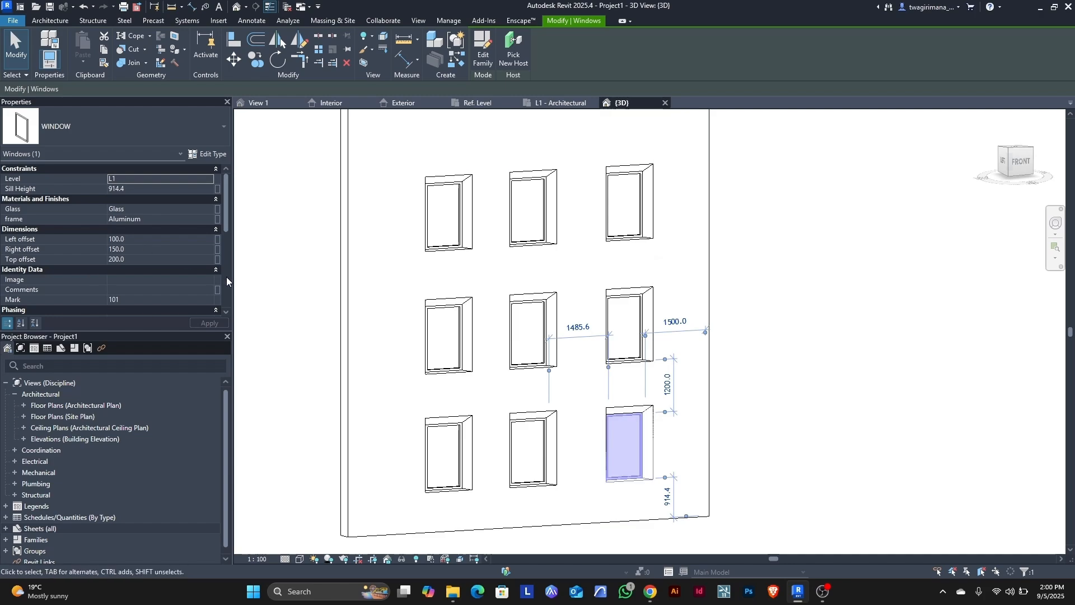
- Check the Distance format and its unit in the project units
left_click(279, 297)
key("u")
key("n")
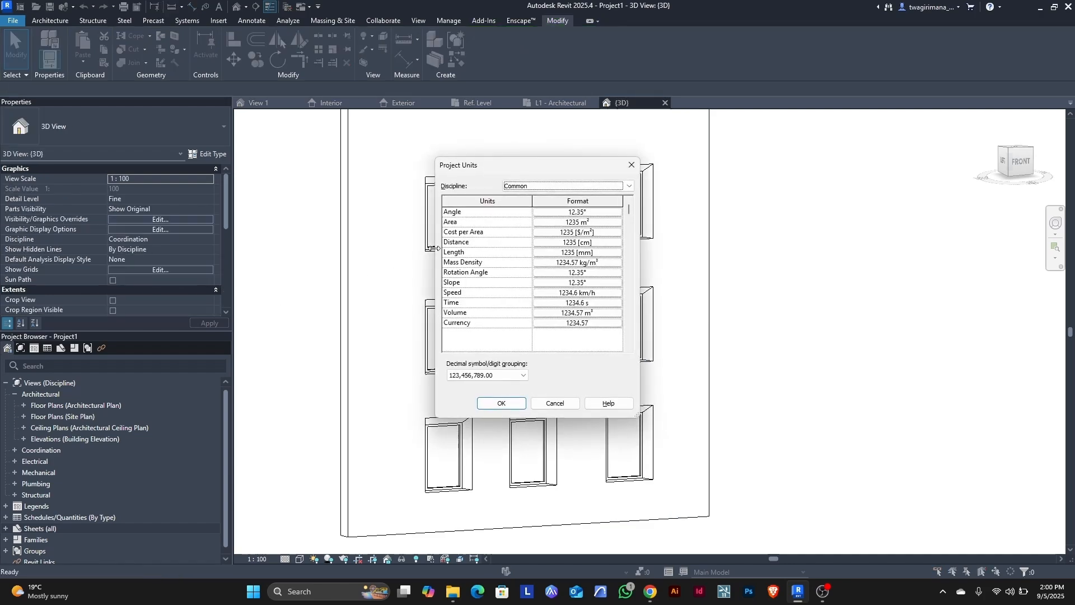
left_click(619, 245)
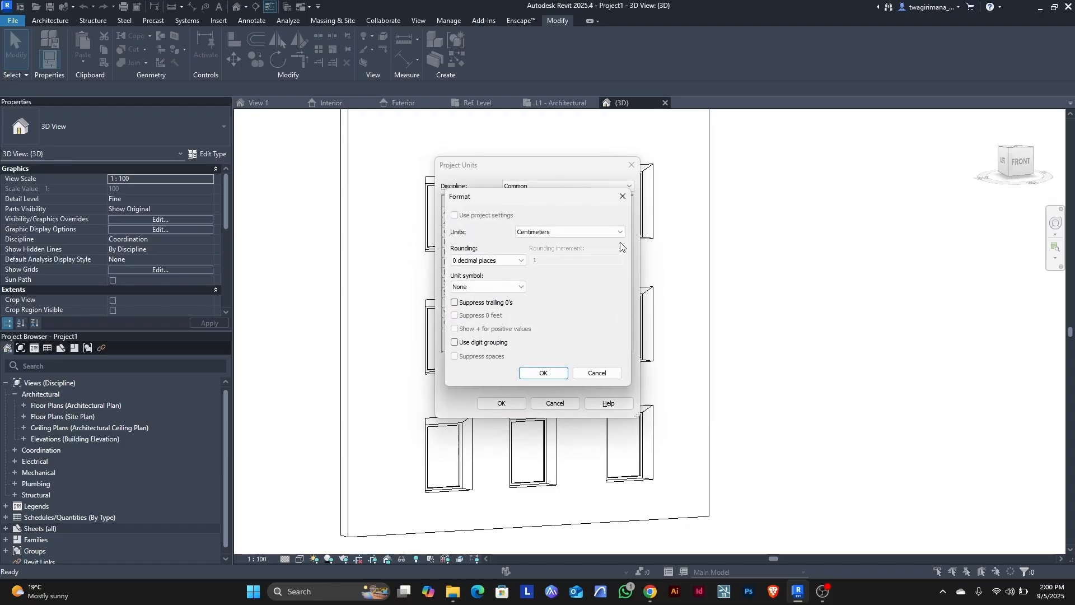
left_click(619, 232)
left_click(545, 278)
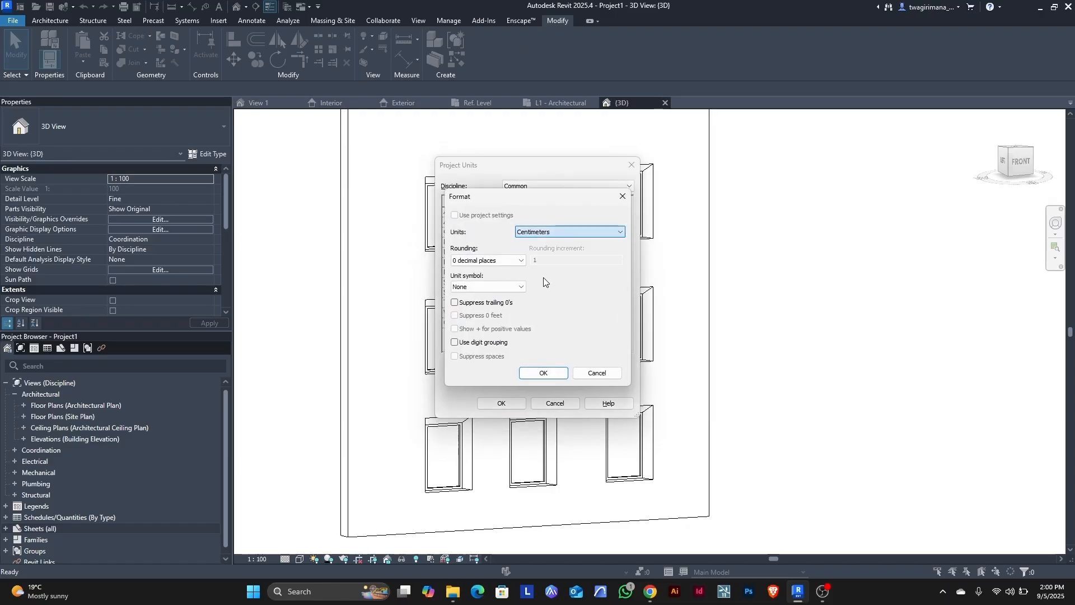
left_click(542, 373)
left_click(491, 404)
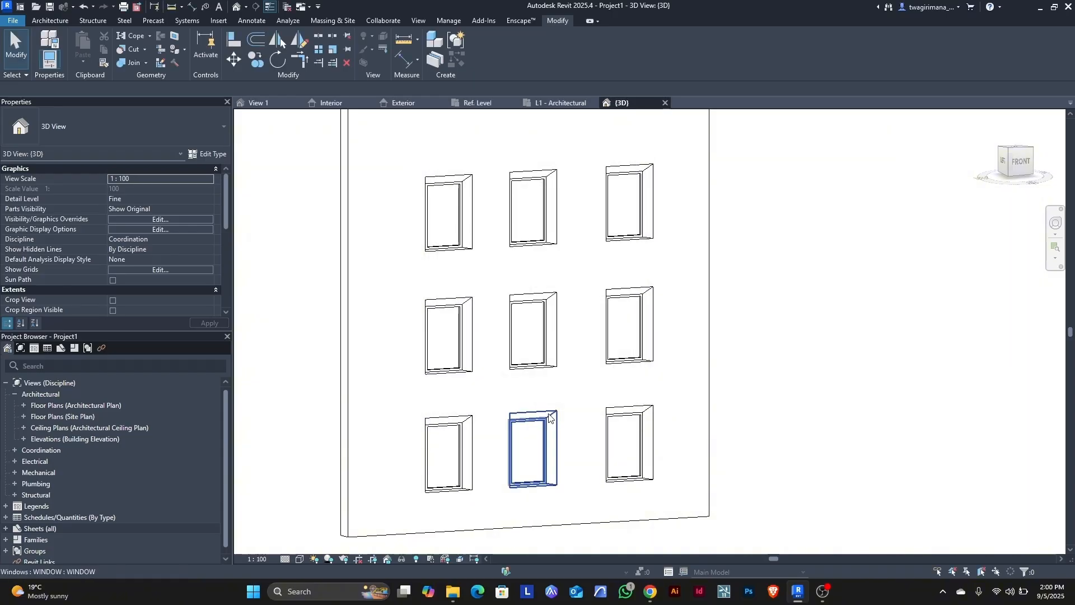
- Set the Left offset of the right-hand L1 window to 300
left_click(627, 445)
left_click(129, 239)
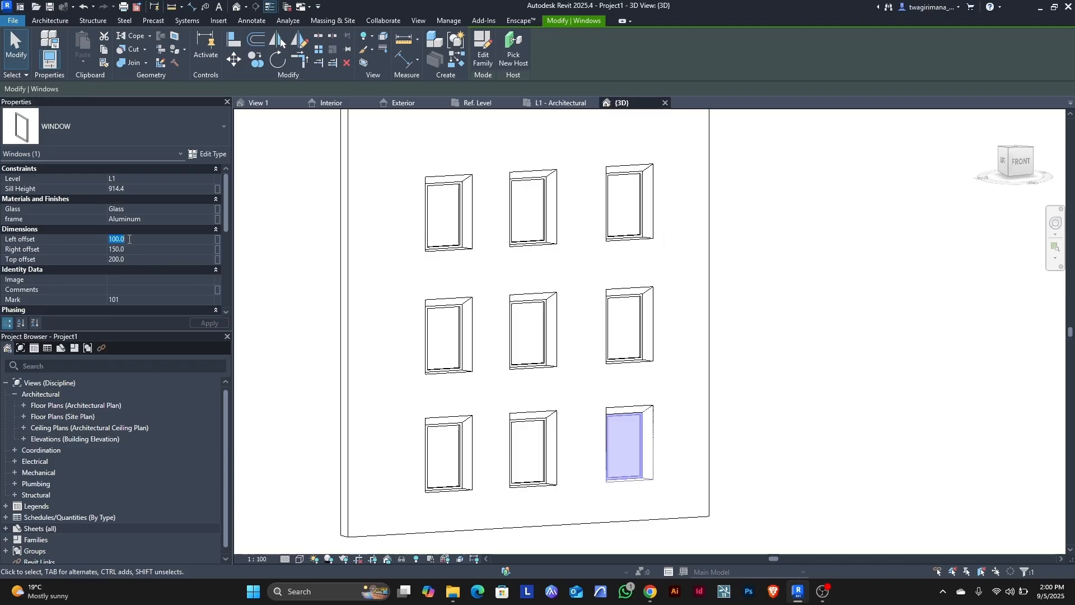
type("3")
left_click(213, 326)
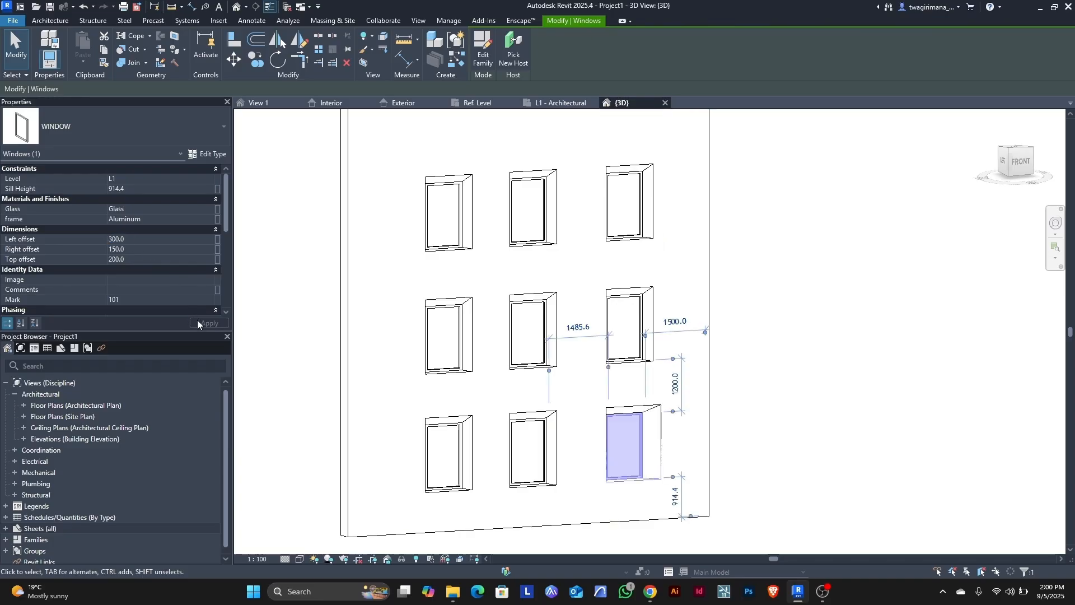
- From the front view, set the middle L1 window's Top offset to 400 and its Right offset to 250
scroll(652, 481, "up", 4)
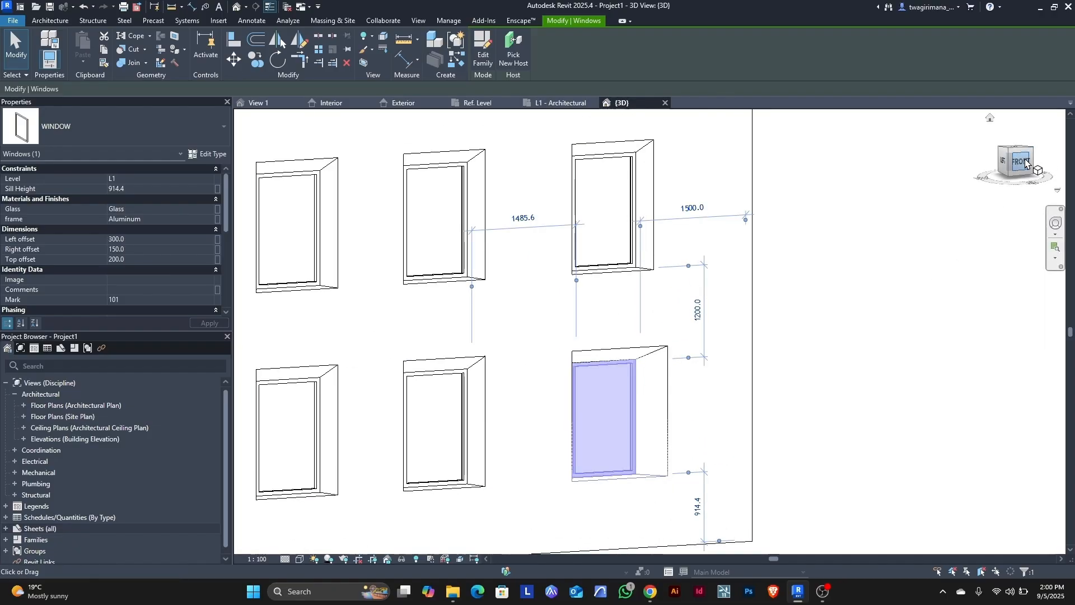
left_click(1002, 162)
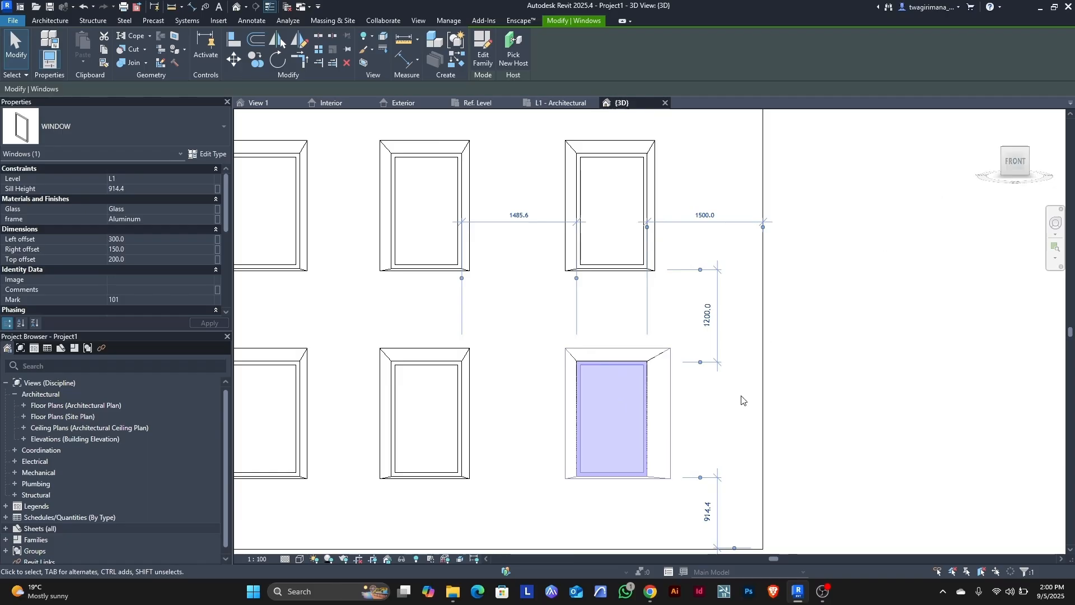
scroll(683, 404, "down", 1)
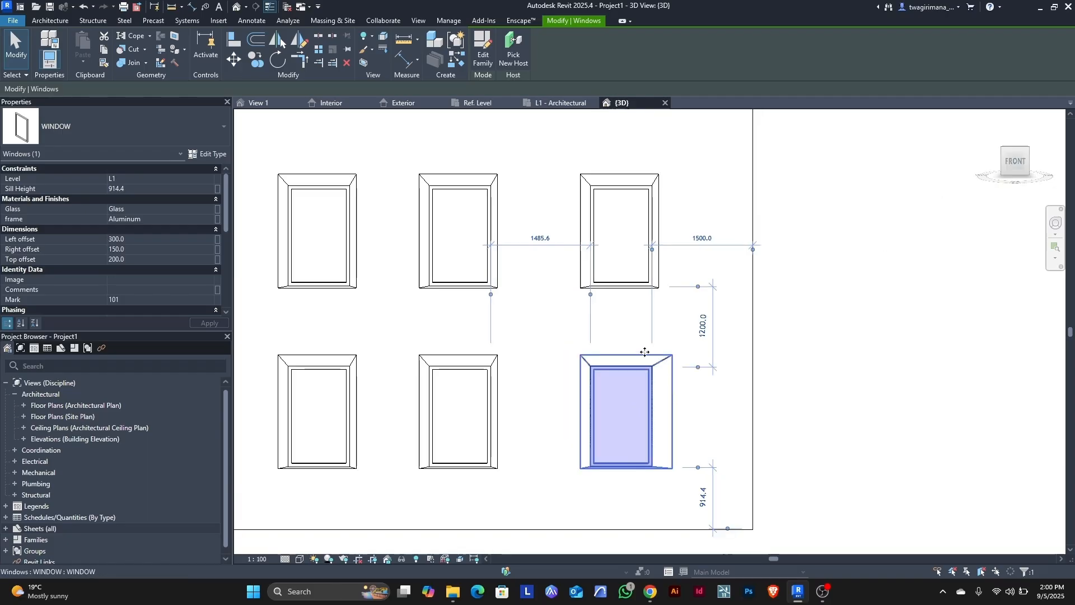
left_click(459, 392)
left_click(140, 259)
type("400")
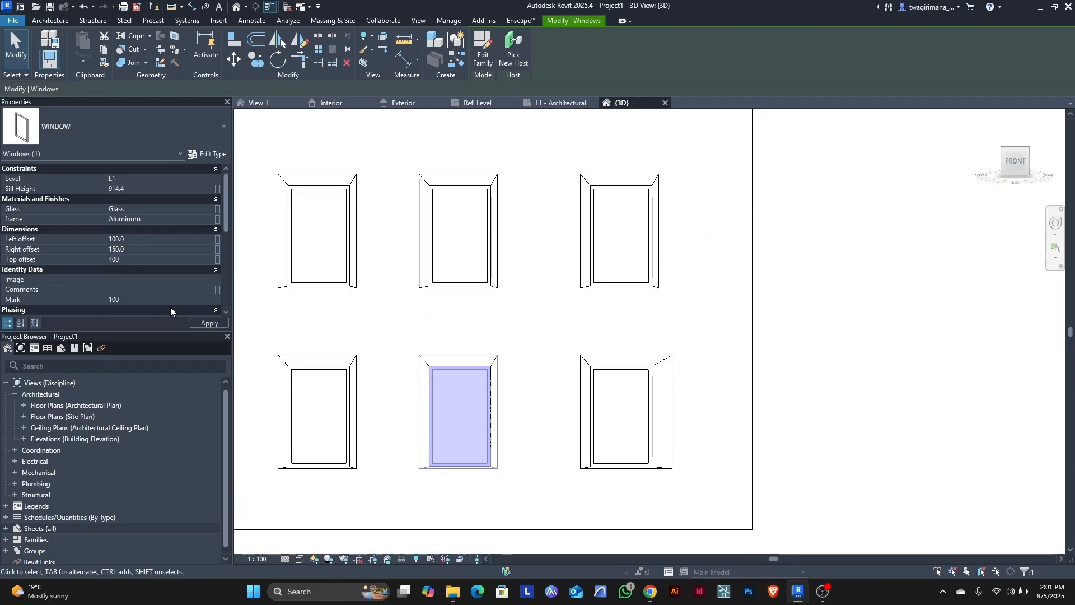
key("Return")
left_click(140, 249)
type("250")
scroll(393, 334, "down", 1)
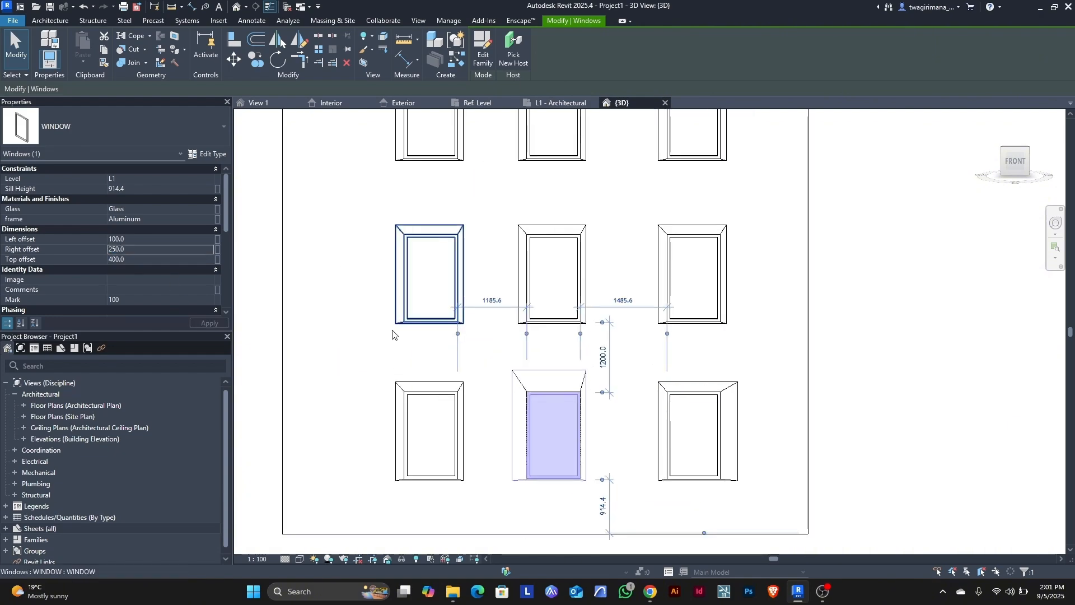
- Set the Right offset of the left-hand L1 window to 350
left_click(428, 428)
left_click(139, 249)
type("3500")
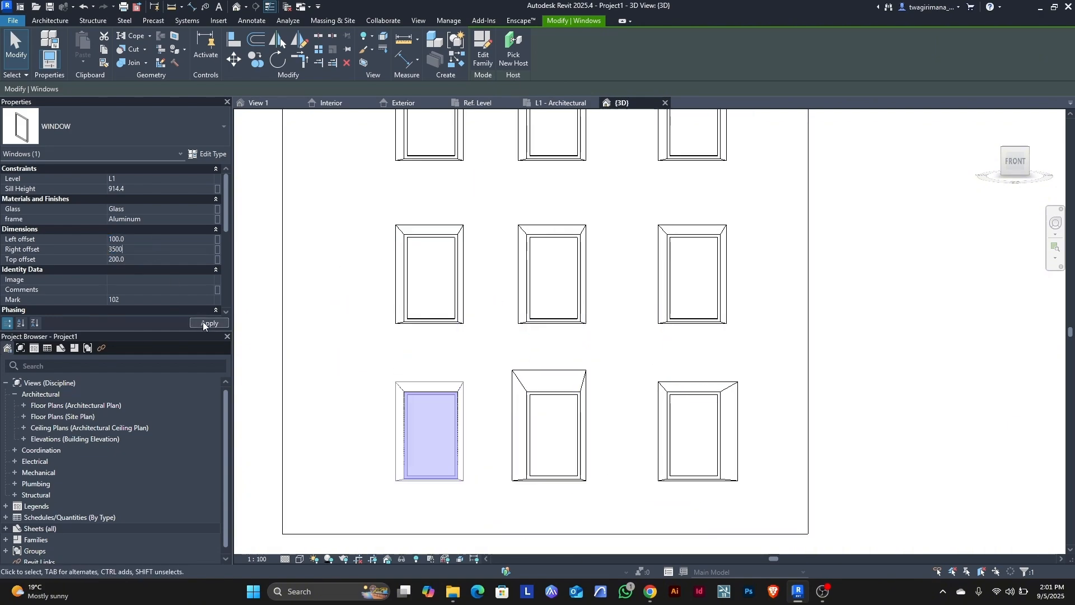
left_click(204, 323)
left_click(133, 260)
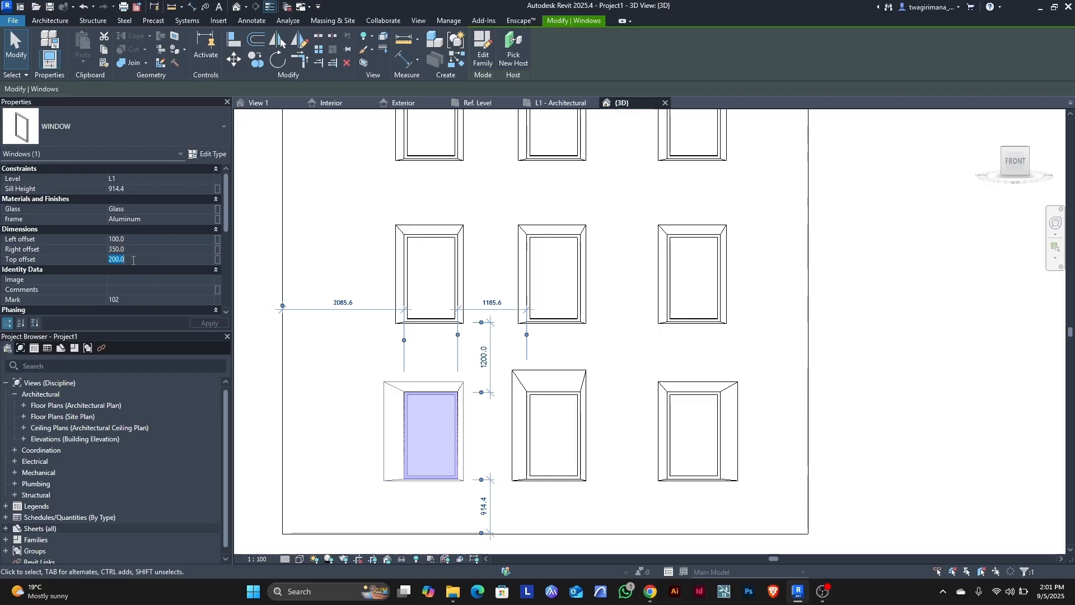
scroll(525, 307, "down", 1)
- Set the left-hand L2 window's Left offset to 200, Right offset to 400 and Top offset to 350
left_click(441, 307)
scroll(442, 307, "up", 1)
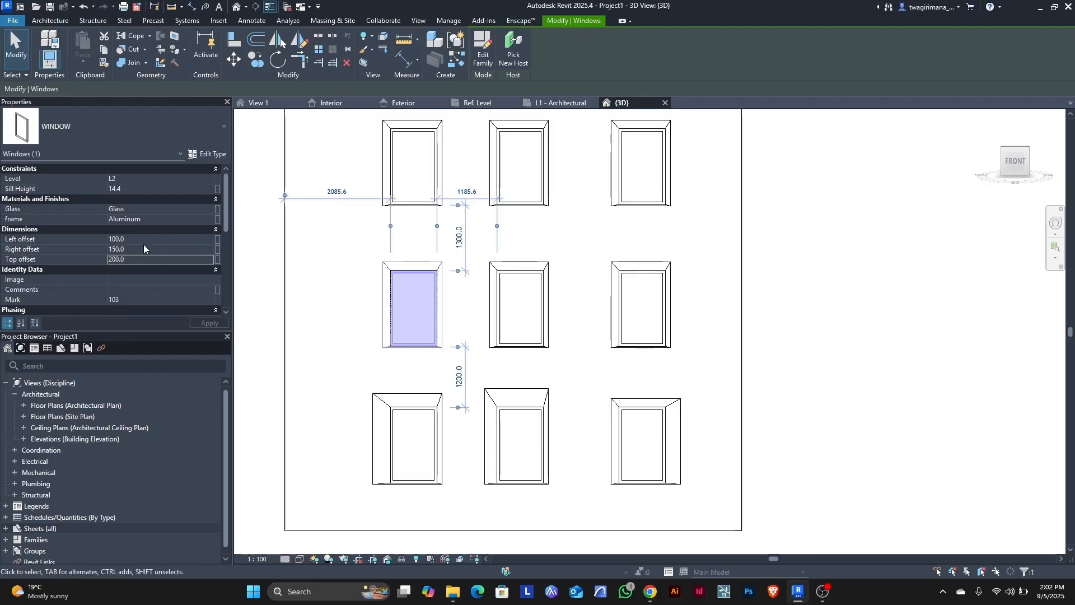
left_click(146, 242)
type("200")
left_click(193, 322)
left_click(138, 250)
type("400")
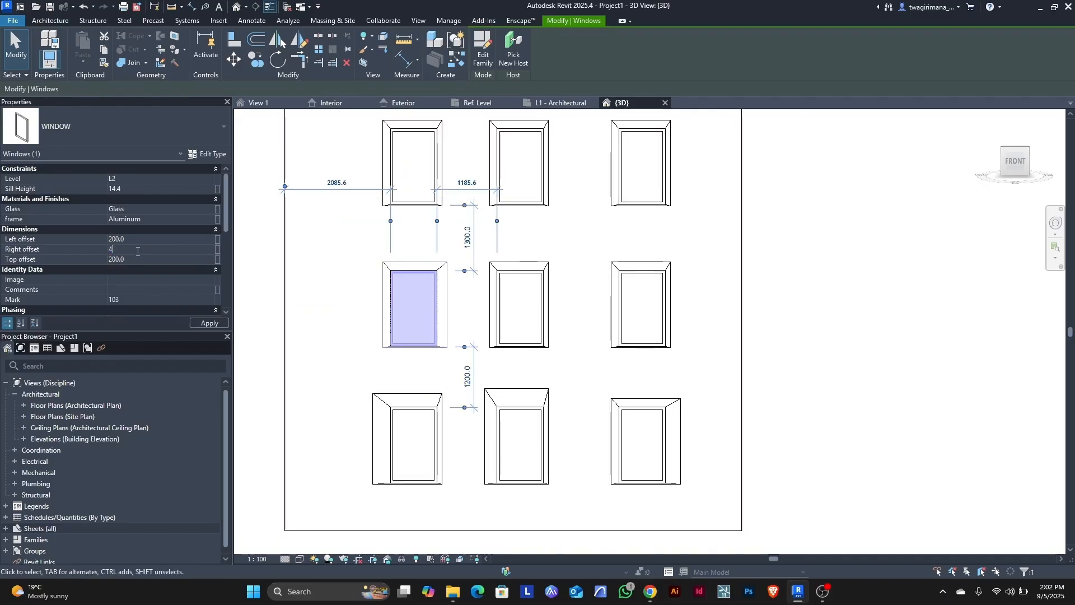
left_click(202, 322)
left_click(146, 260)
type("350")
left_click(207, 323)
- Orbit the project's 3D view to an angle, switch it to a realistic material display and inspect the windows' splayed openings
scroll(717, 326, "down", 2)
key("Escape")
middle_click_drag(667, 398, 411, 179, "shift")
scroll(481, 252, "up", 1)
left_click(300, 558)
left_click(322, 546)
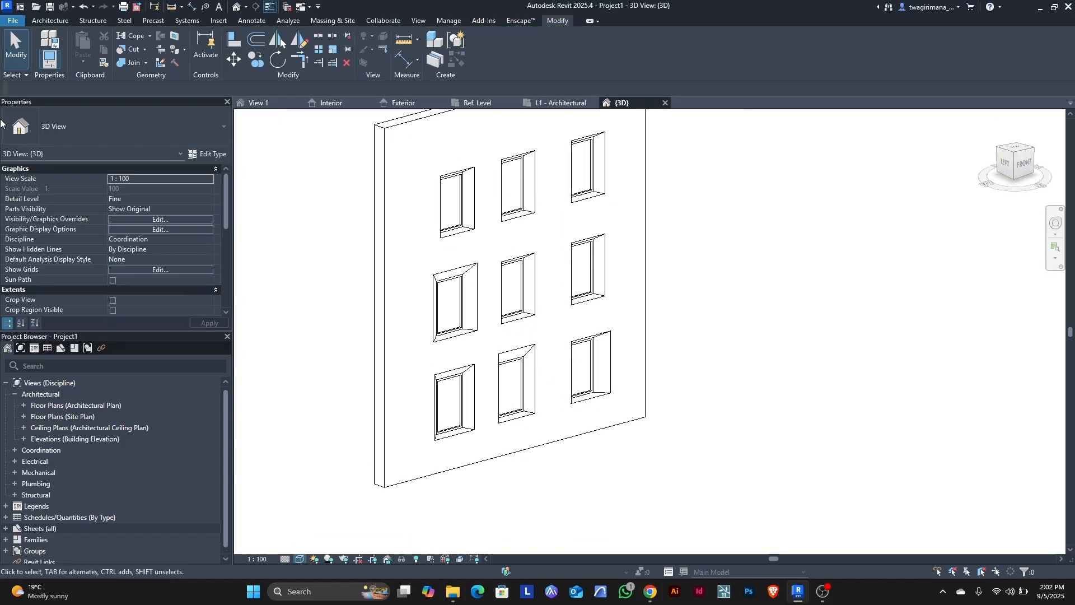
scroll(638, 336, "up", 2)
scroll(638, 335, "down", 2)
middle_click_drag(624, 159, 610, 234)
scroll(588, 258, "up", 5)
scroll(494, 307, "down", 6)
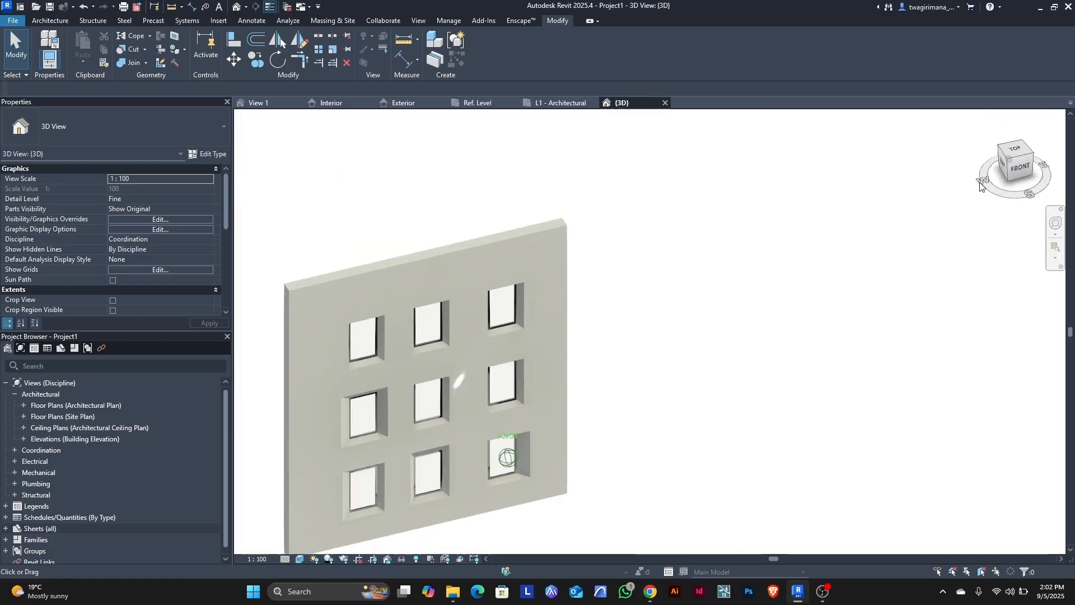